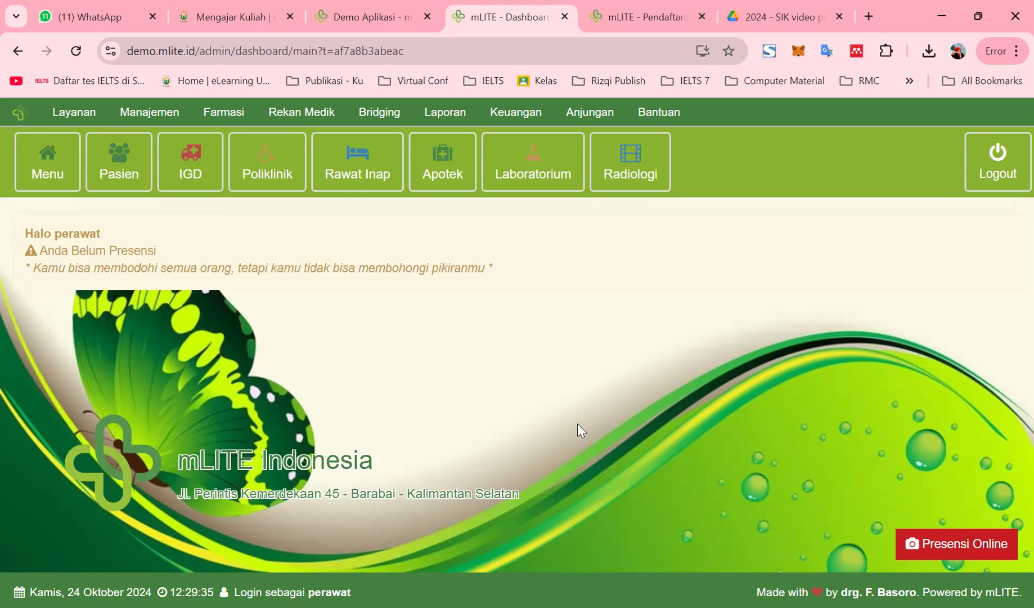
Open the Menu module grid and scroll through all the module tiles, down to Pengaturan
left_click(46, 175)
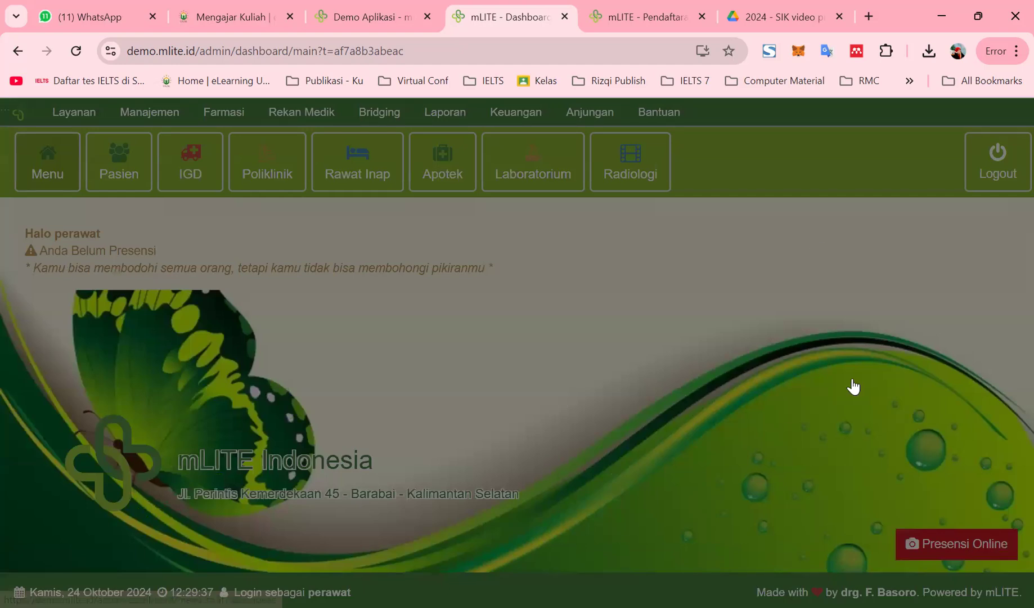
scroll(698, 444, "down", 3)
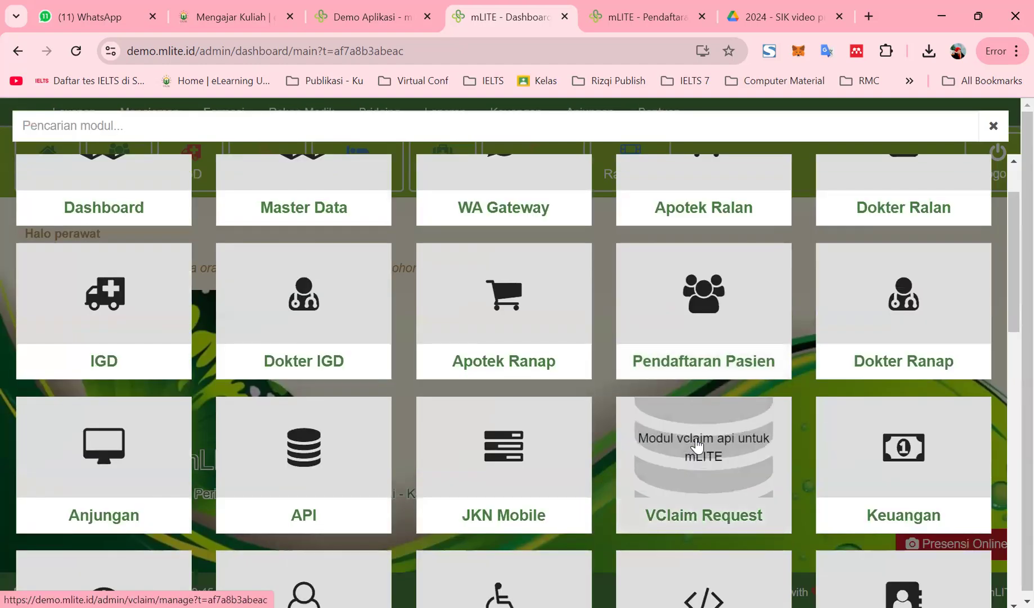
scroll(698, 444, "down", 2)
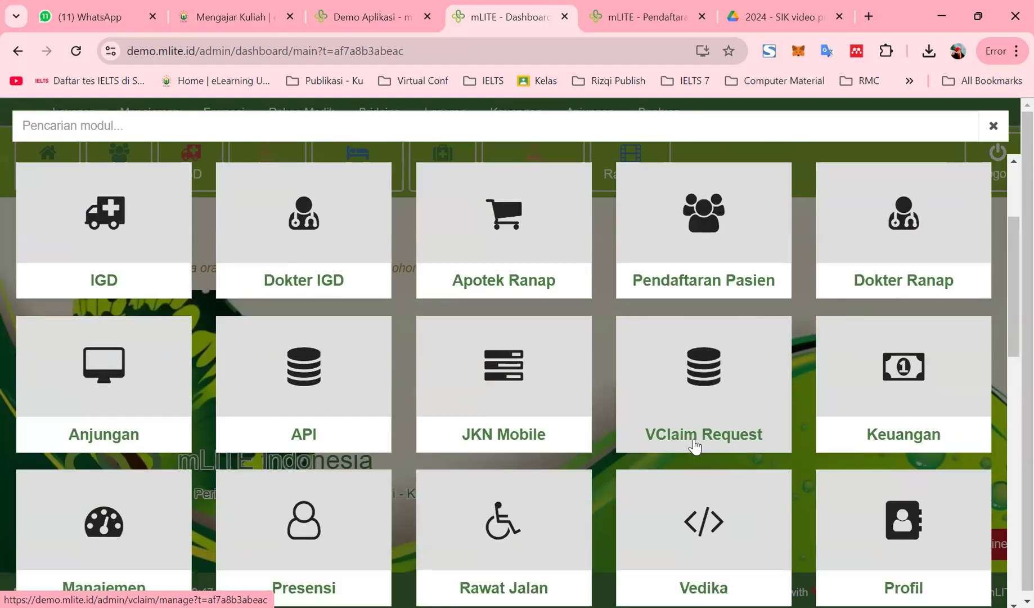
scroll(695, 447, "down", 2)
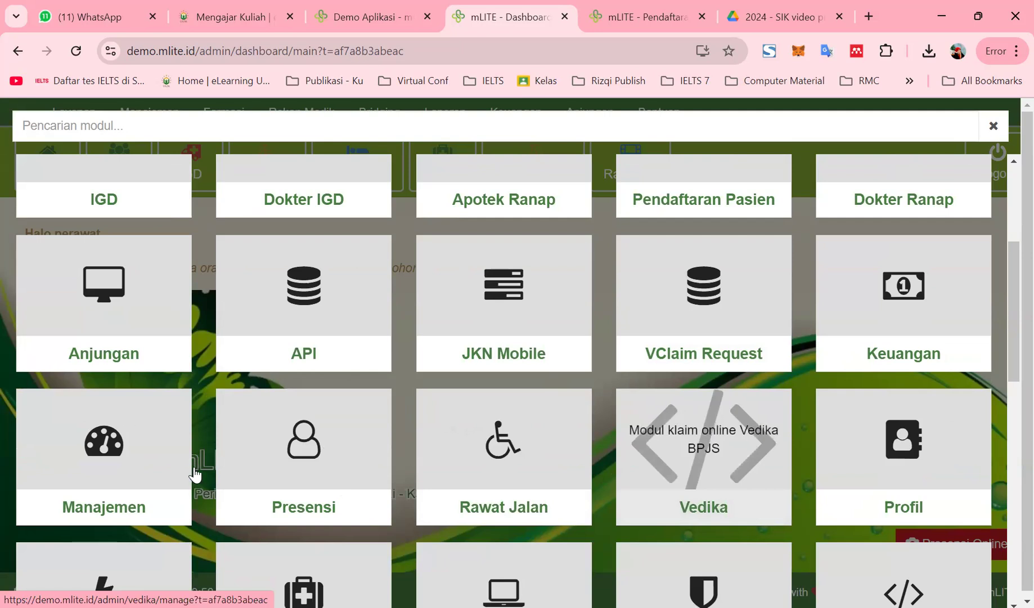
scroll(178, 464, "down", 3)
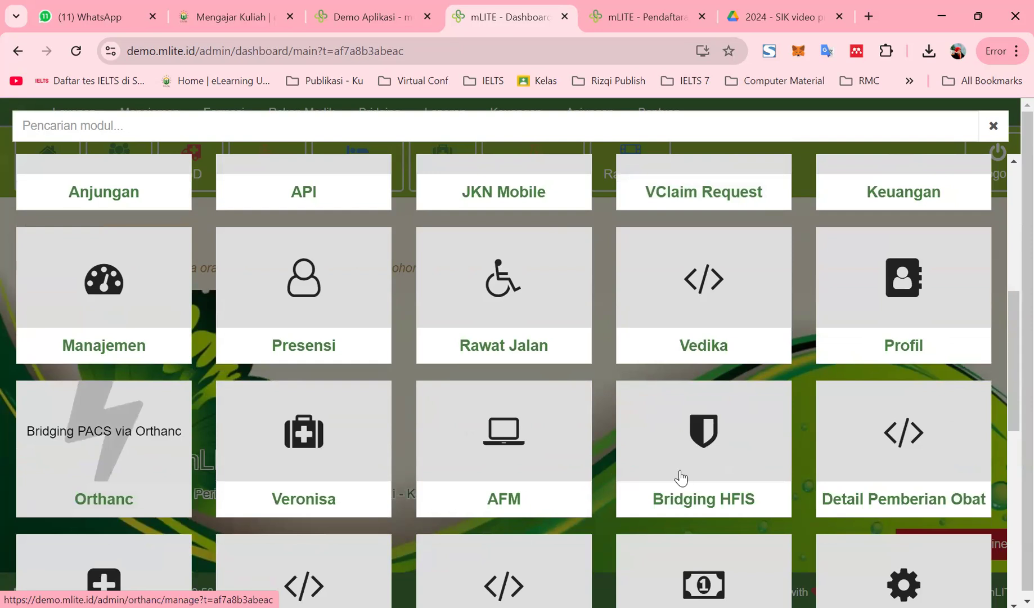
scroll(485, 475, "down", 3)
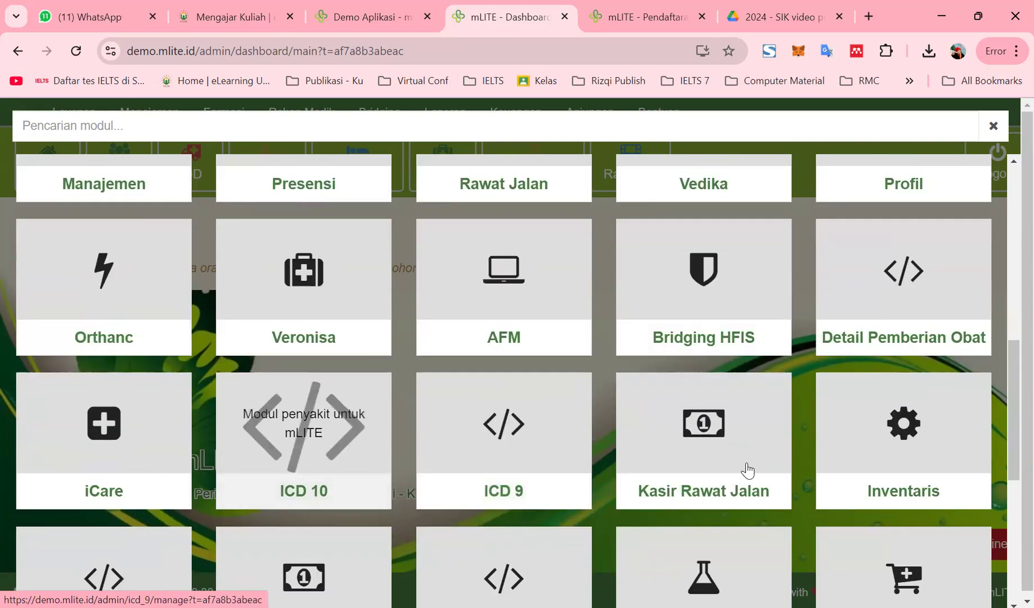
scroll(613, 471, "down", 2)
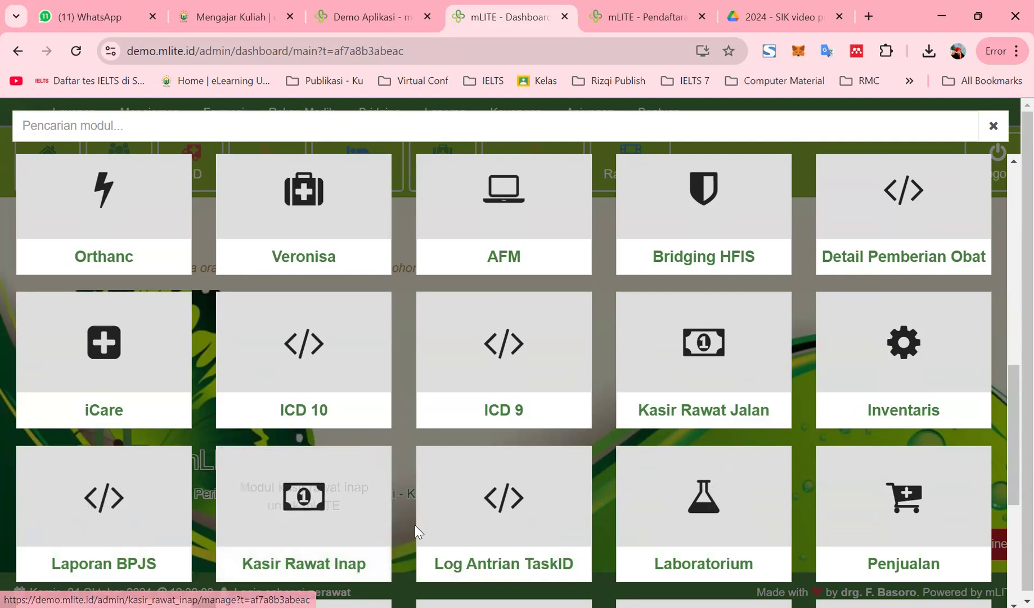
scroll(434, 526, "down", 2)
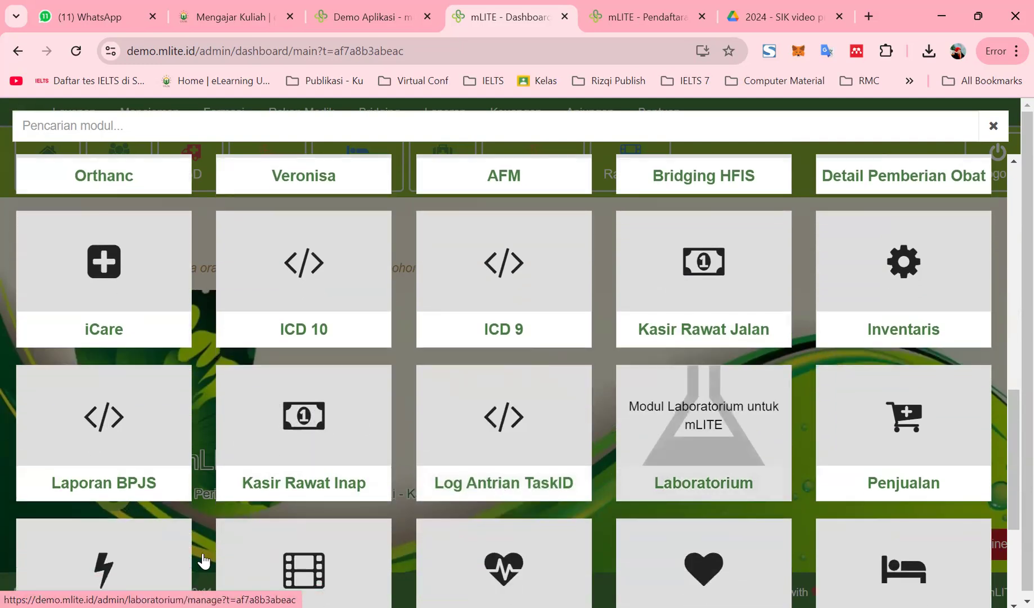
scroll(113, 523, "down", 4)
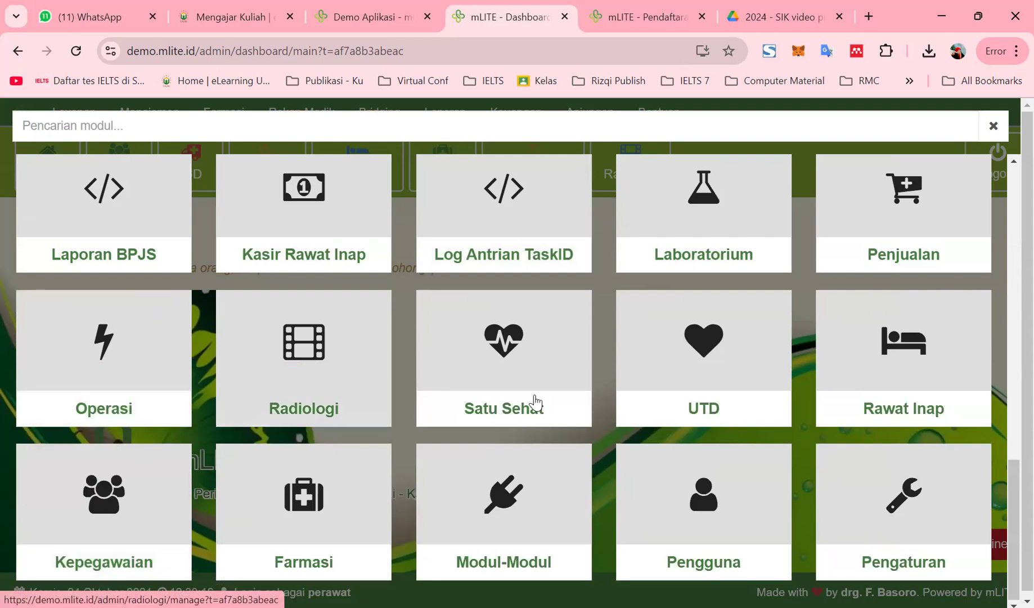
scroll(536, 403, "down", 1)
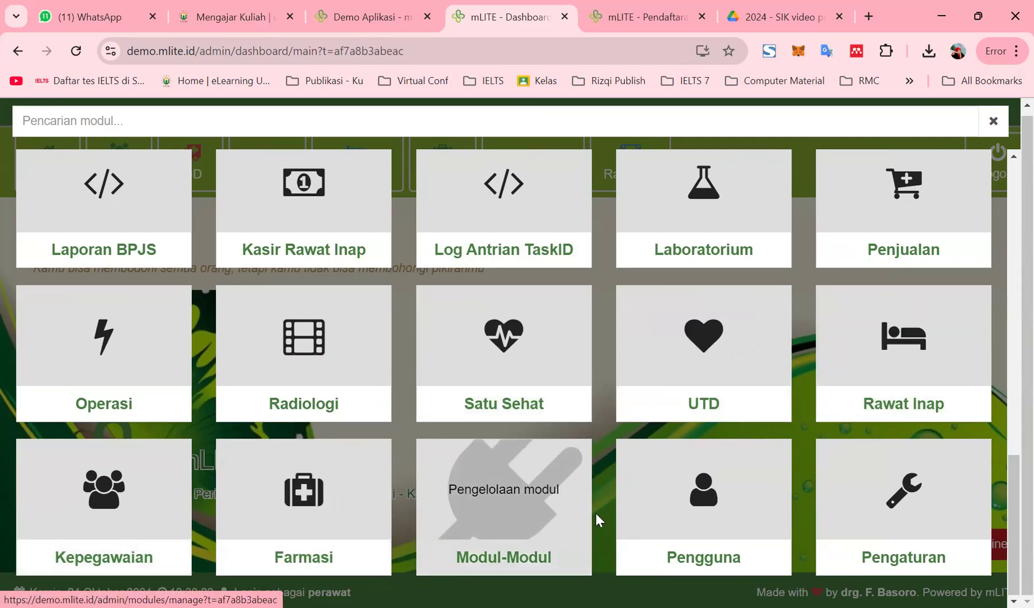
scroll(346, 422, "up", 5)
scroll(346, 425, "up", 1)
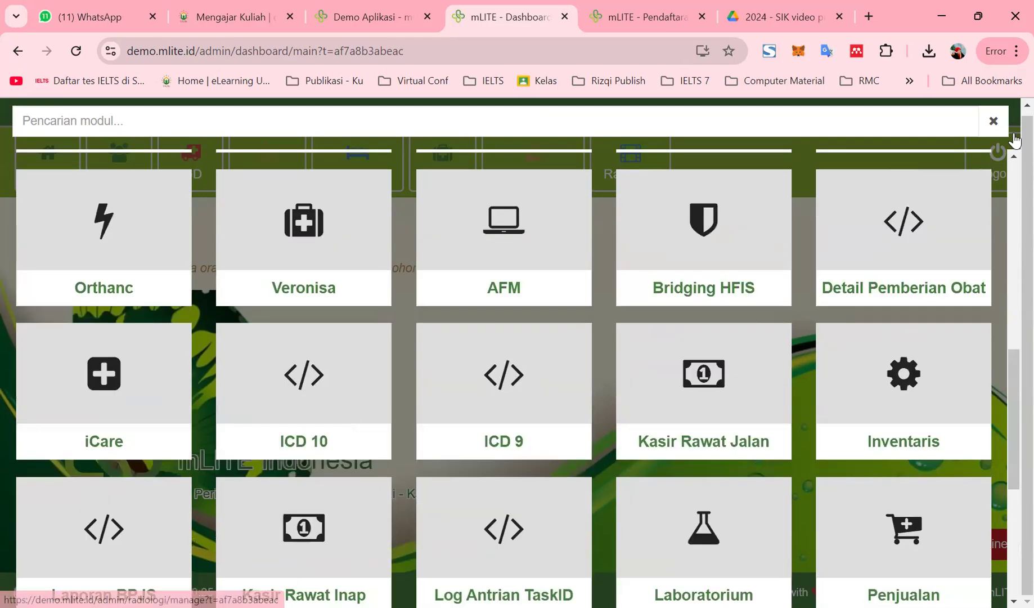
scroll(1004, 135, "up", 3)
Close the module grid and go to the Pendaftaran Pasien patient list through the Pasien button
left_click(994, 127)
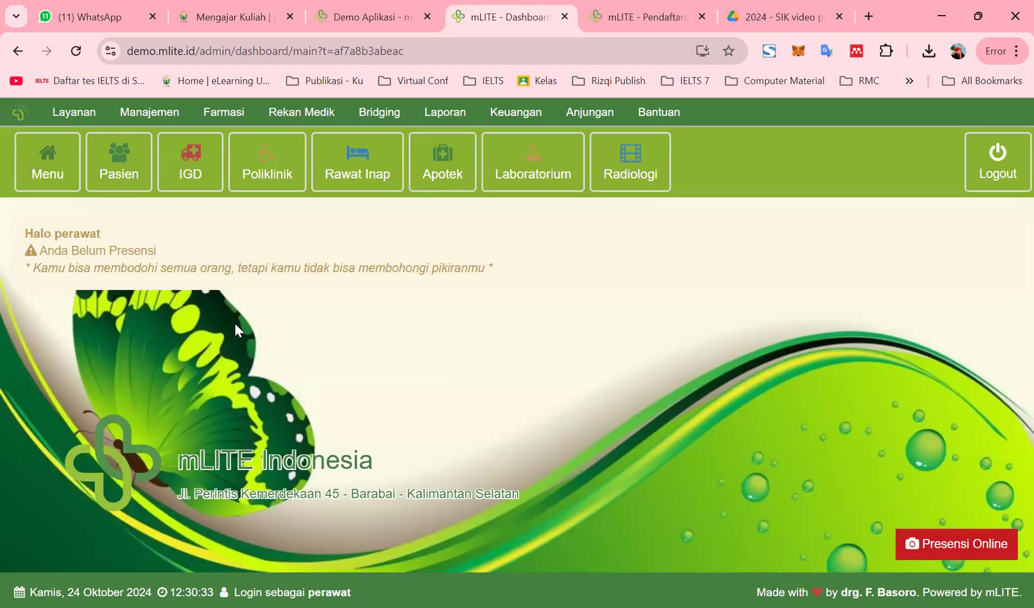
left_click(131, 176)
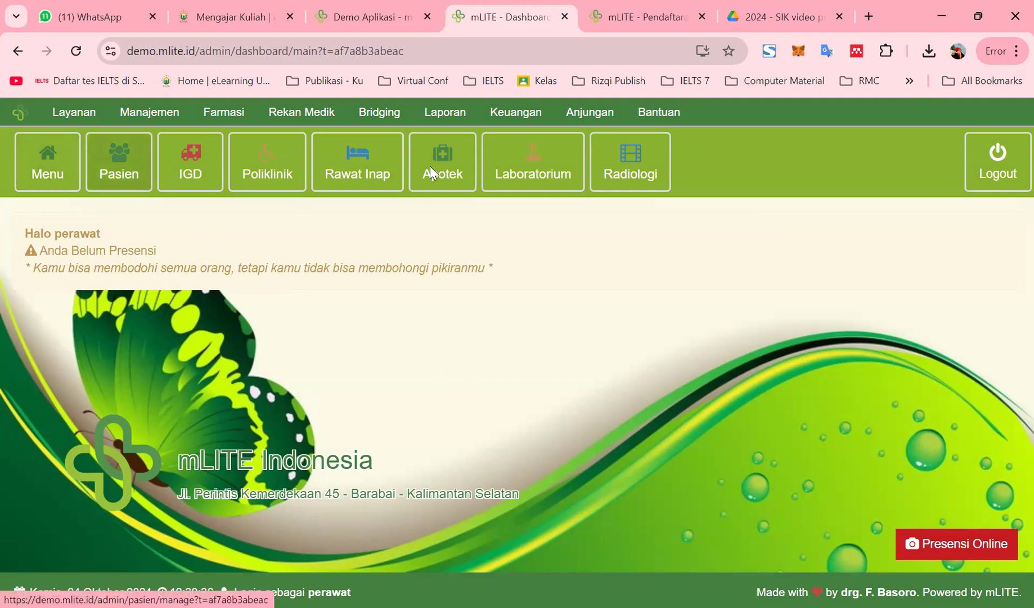
left_click(528, 171)
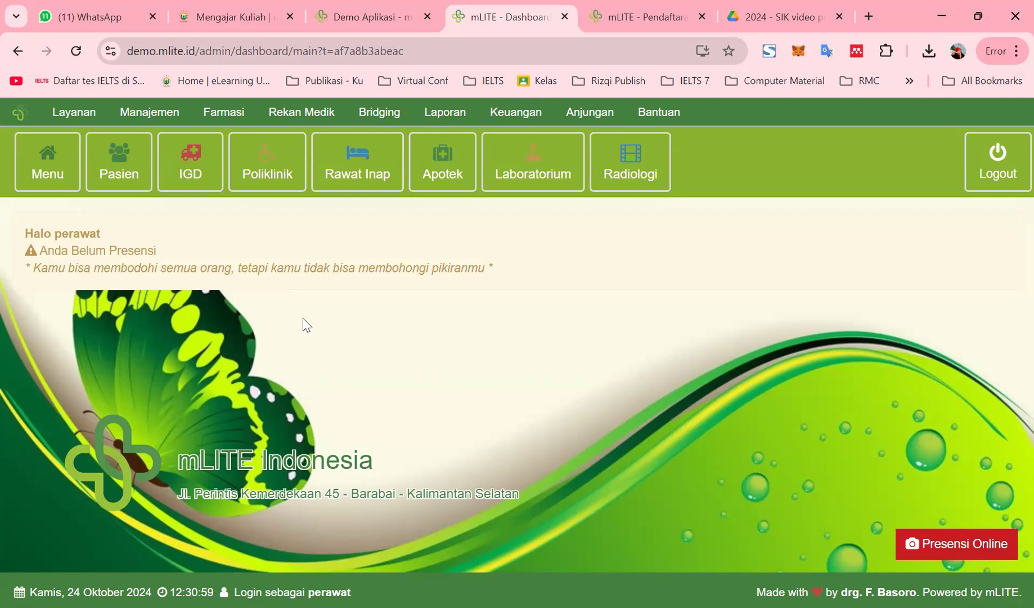
left_click(52, 184)
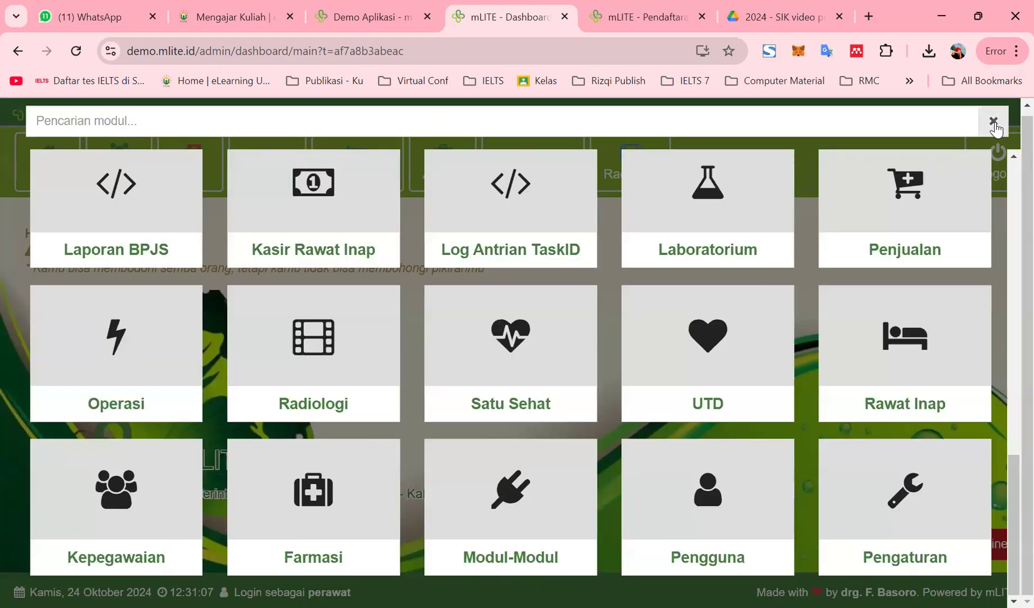
left_click(993, 122)
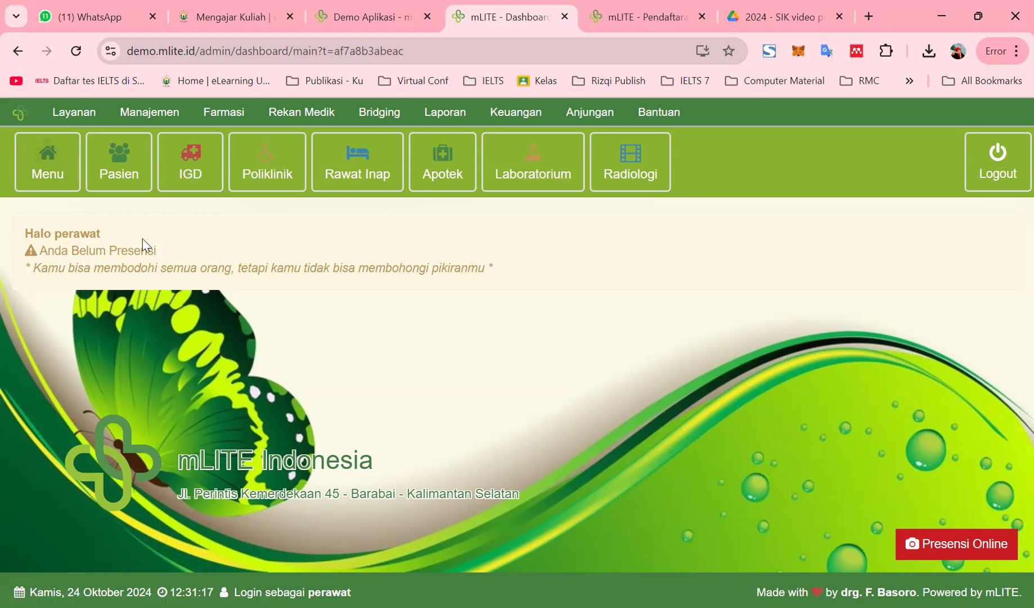
left_click(132, 173)
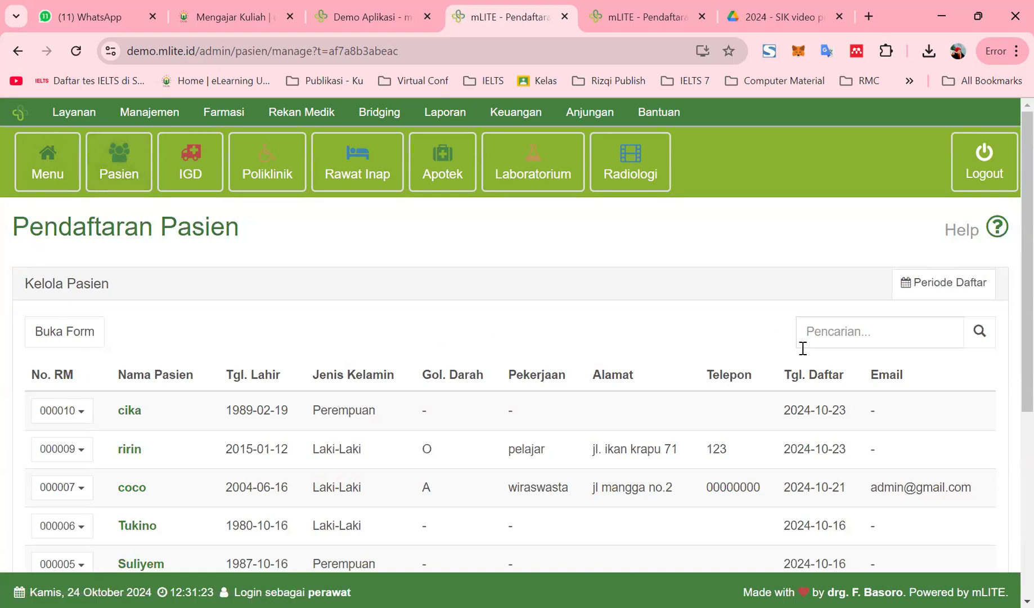
scroll(653, 284, "down", 5)
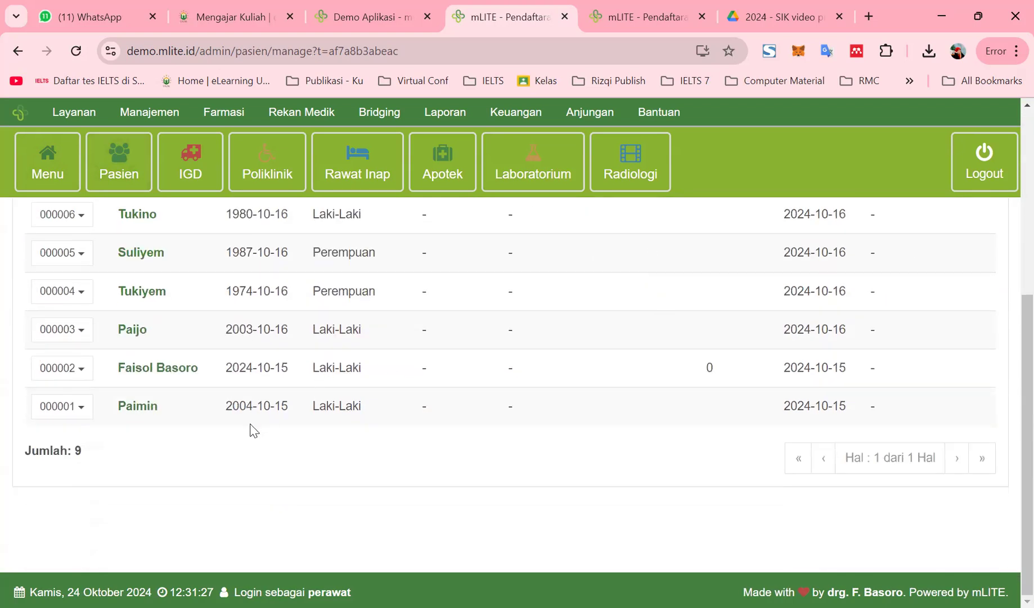
scroll(276, 412, "up", 5)
scroll(422, 393, "down", 5)
scroll(375, 503, "up", 5)
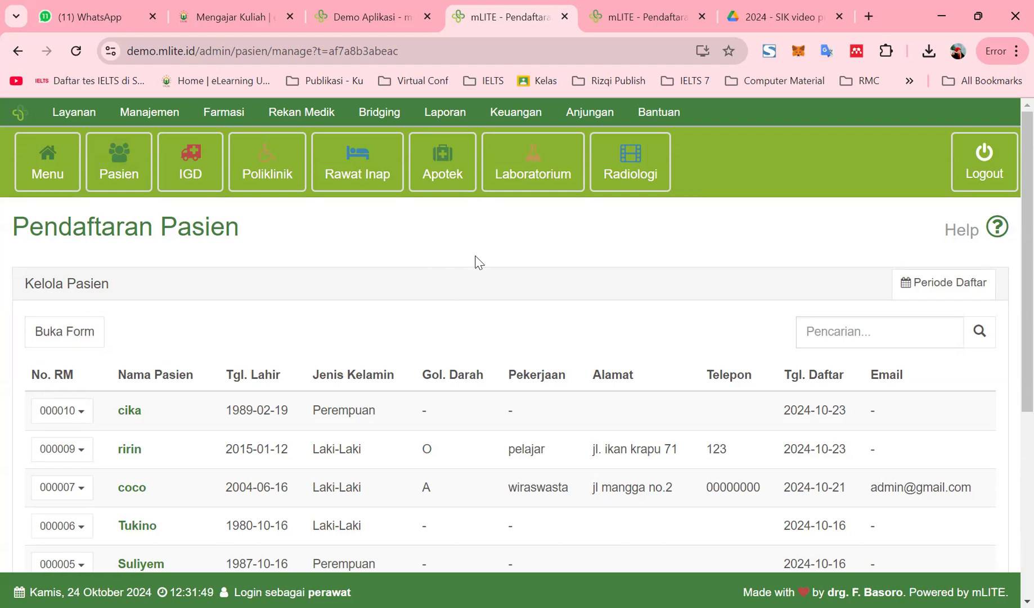
Open the new patient registration form and look over its fields
left_click(66, 338)
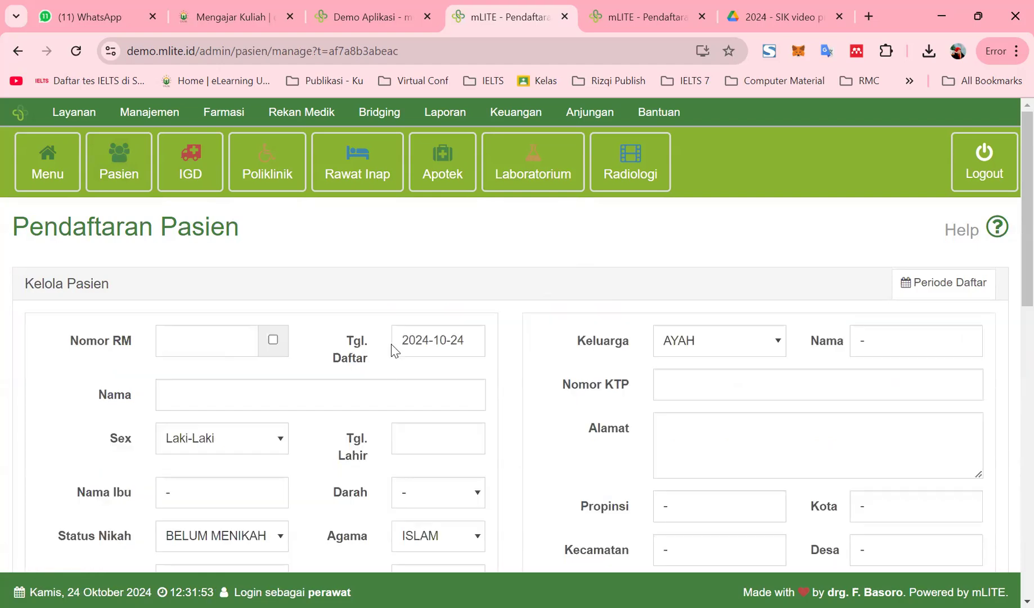
scroll(454, 374, "down", 10)
scroll(461, 417, "up", 1)
scroll(454, 433, "down", 2)
scroll(292, 471, "up", 1)
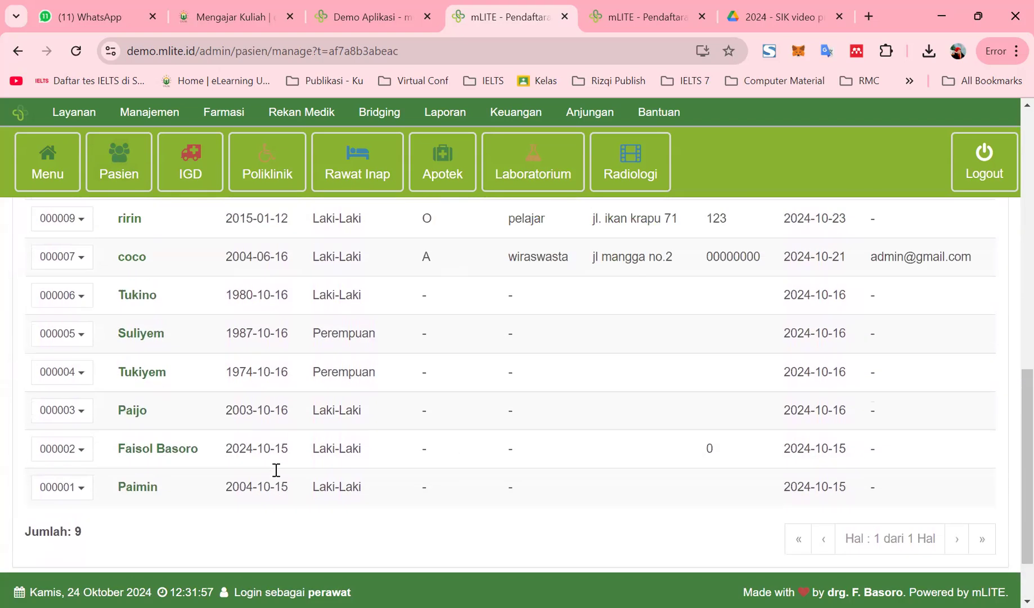
scroll(277, 470, "up", 1)
scroll(169, 394, "down", 3)
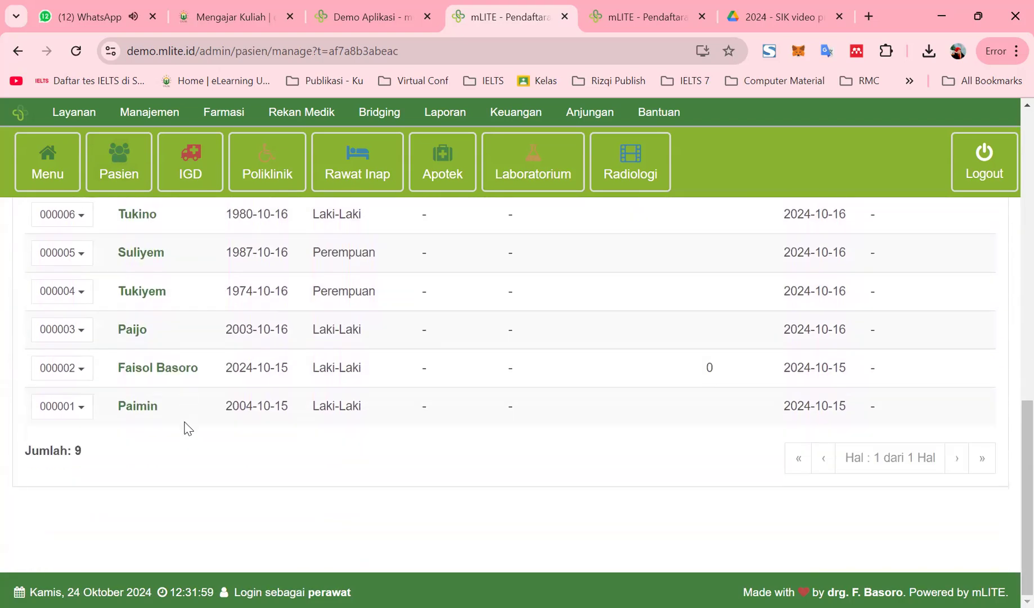
scroll(68, 427, "up", 5)
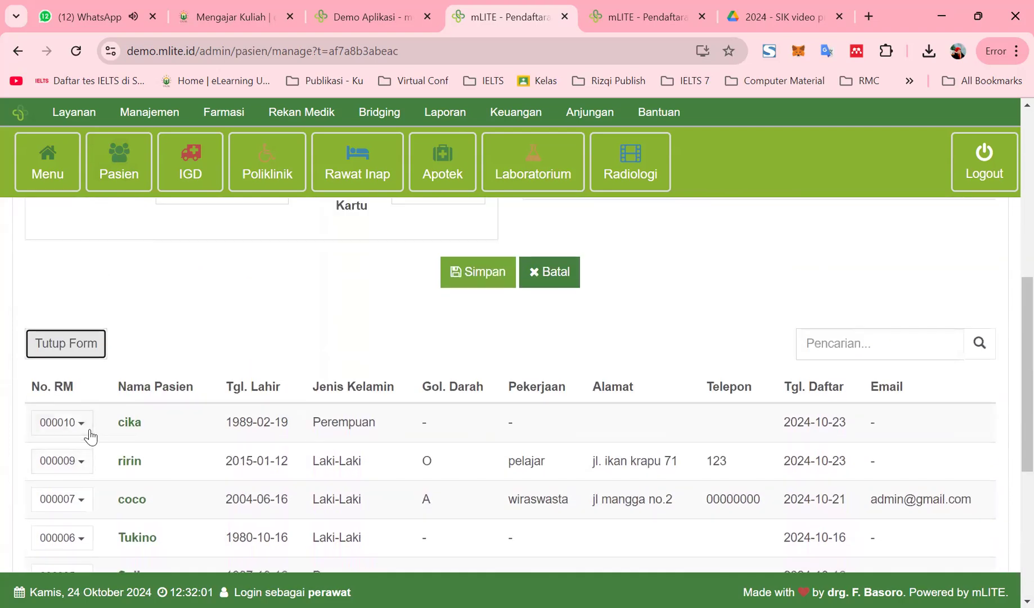
scroll(105, 462, "down", 5)
scroll(105, 453, "up", 6)
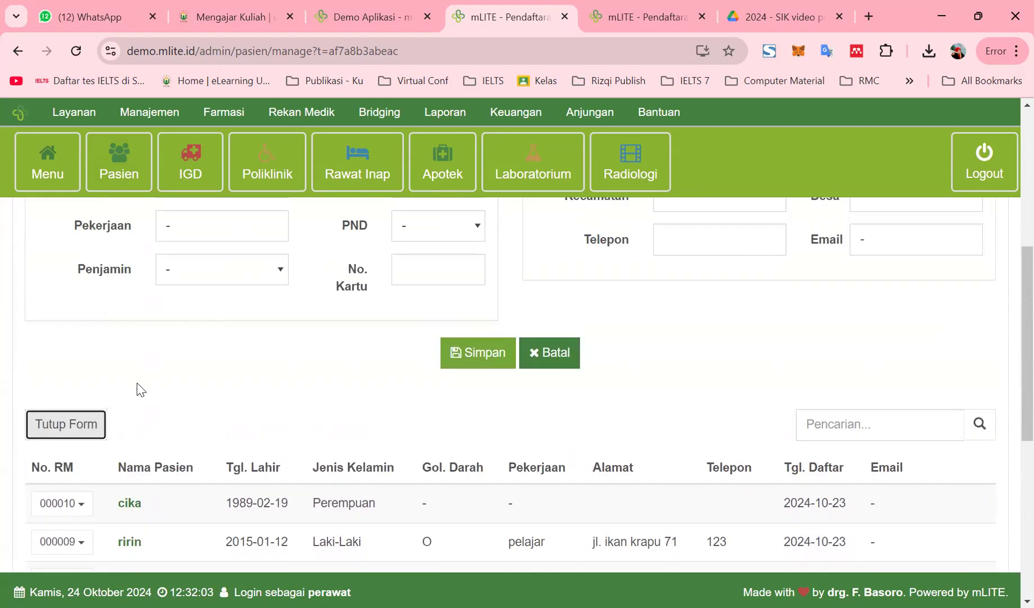
scroll(180, 408, "up", 6)
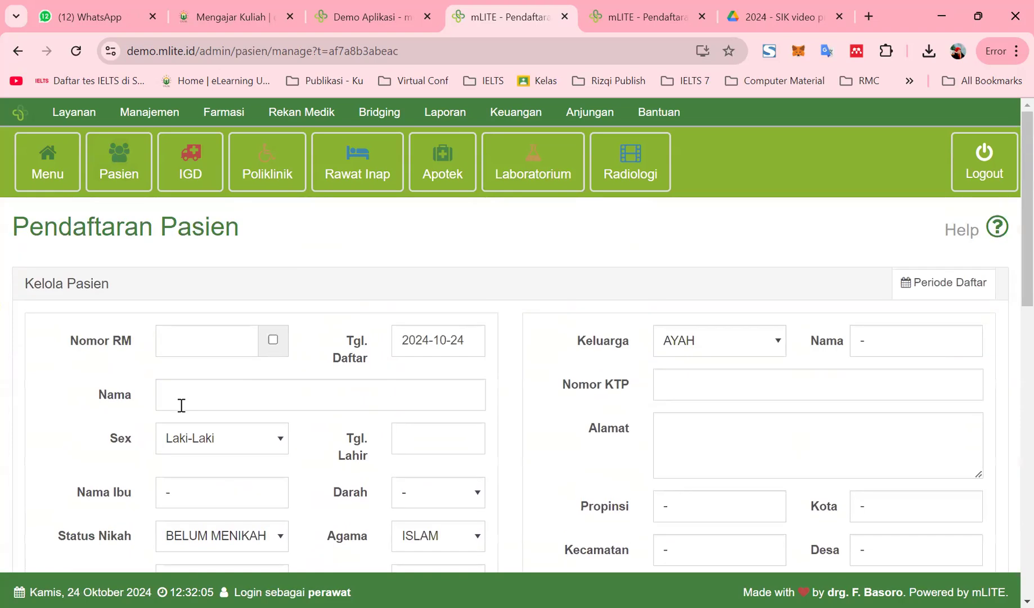
Enter the medical record number and the patient's first name
left_click(238, 343)
type("000011")
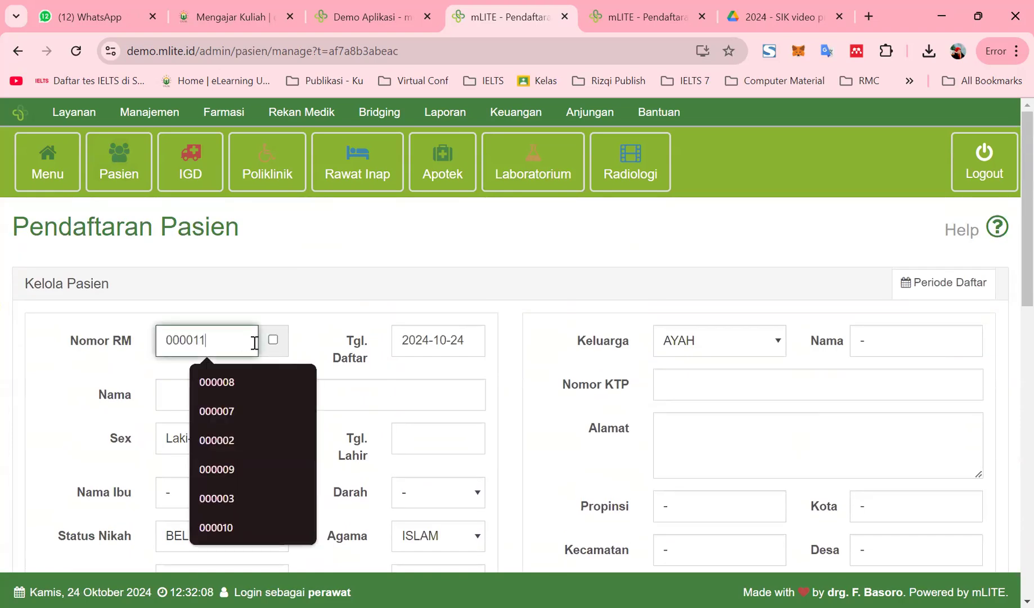
left_click(300, 322)
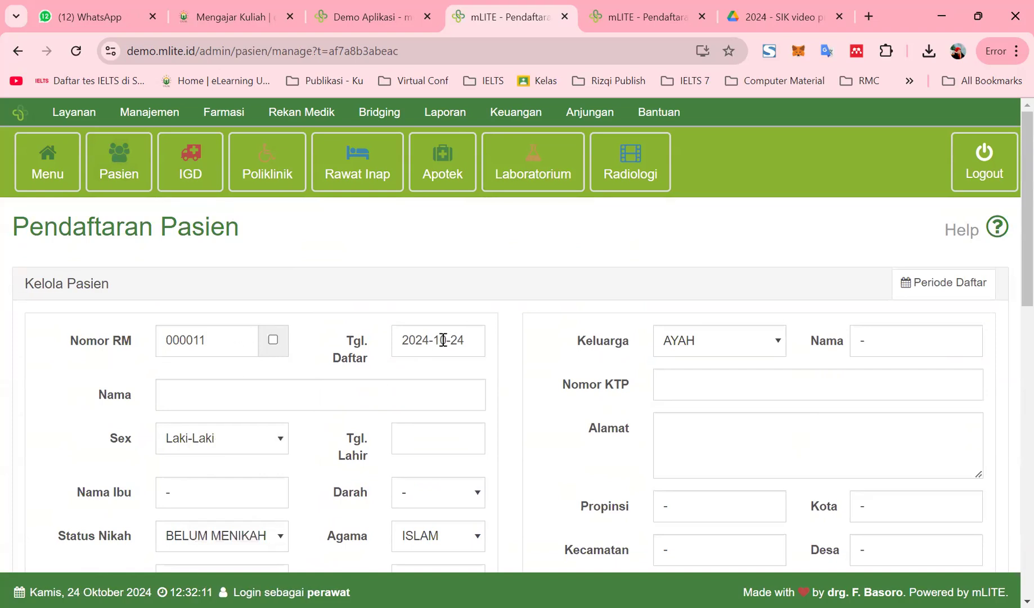
left_click(242, 392)
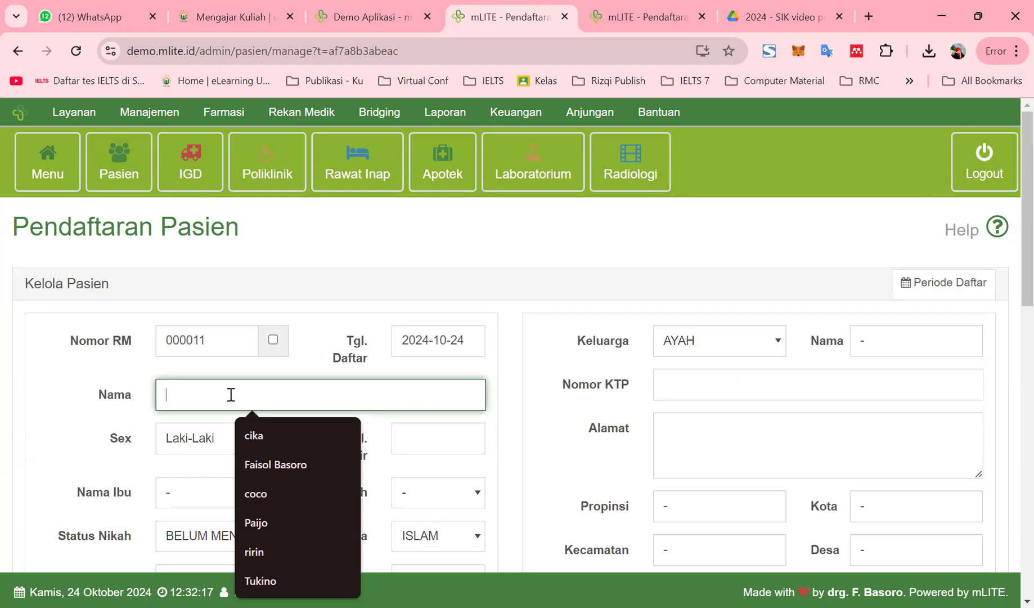
type("Andre")
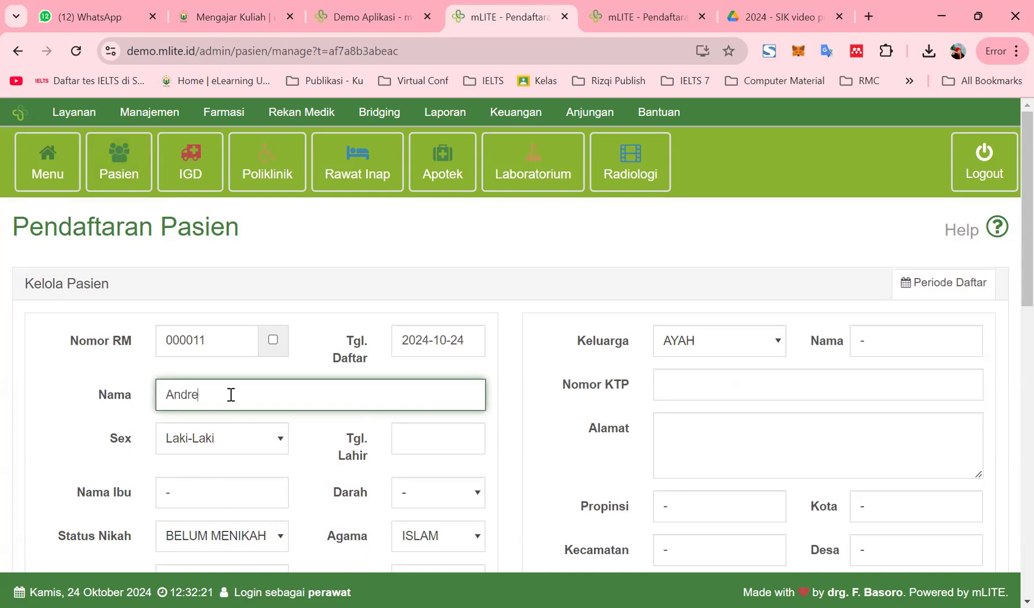
Set Tgl. Lahir to 1978-01-01 through the calendar's decade and year views
left_click(405, 438)
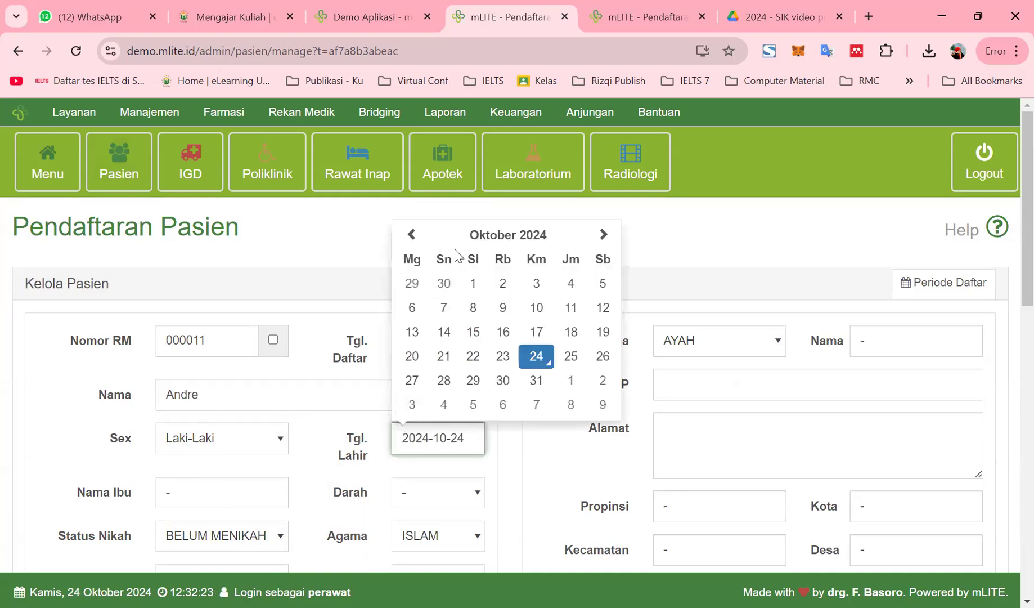
left_click(491, 234)
left_click(485, 255)
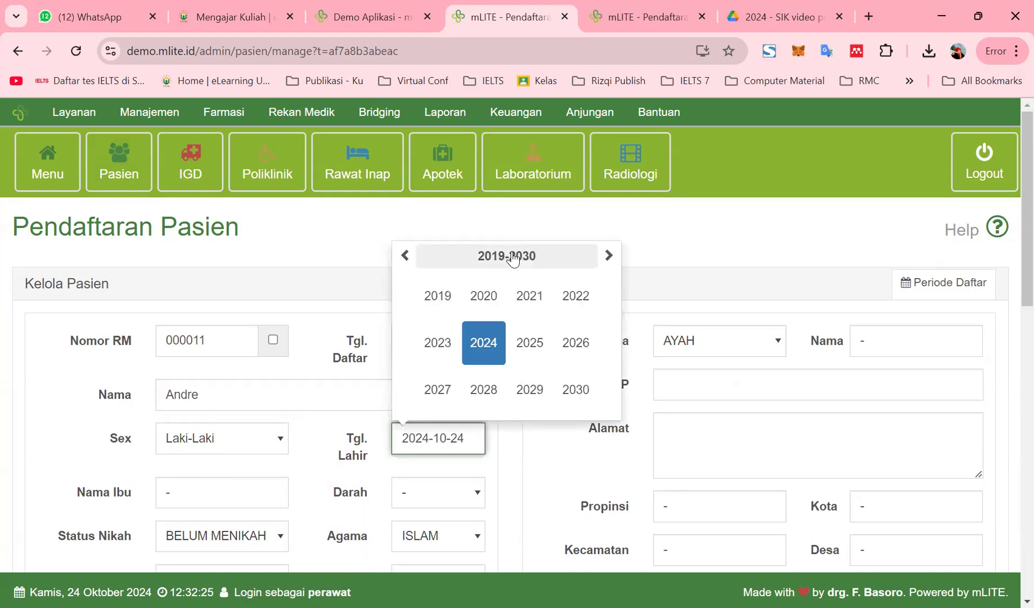
left_click(513, 256)
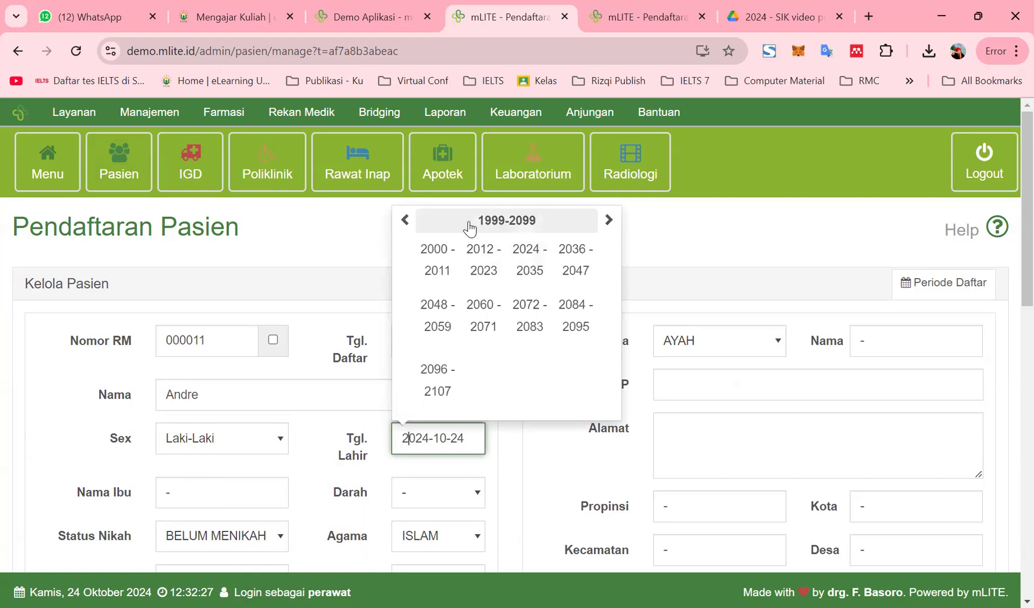
left_click(406, 221)
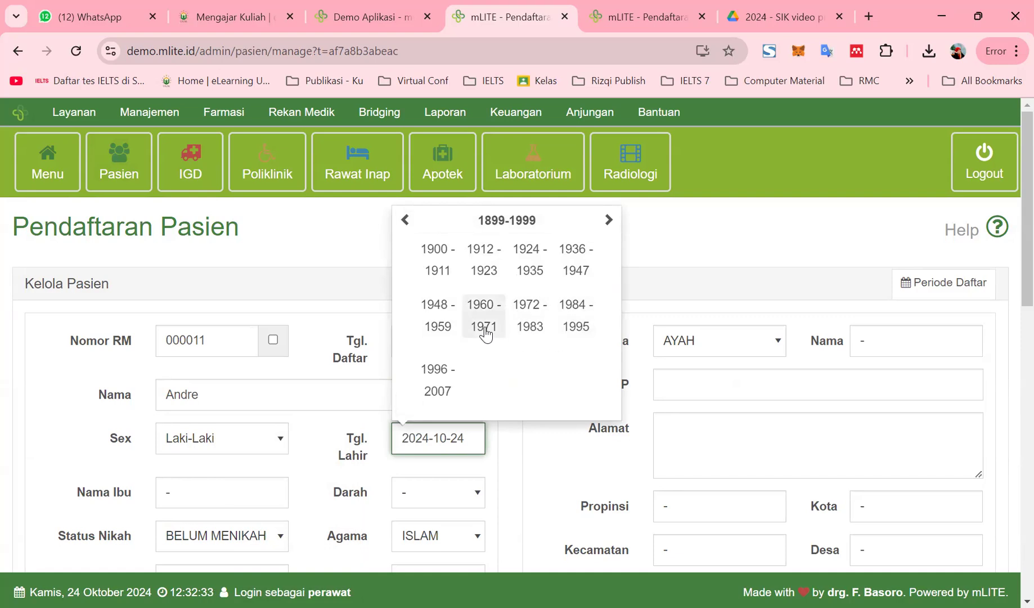
left_click(538, 310)
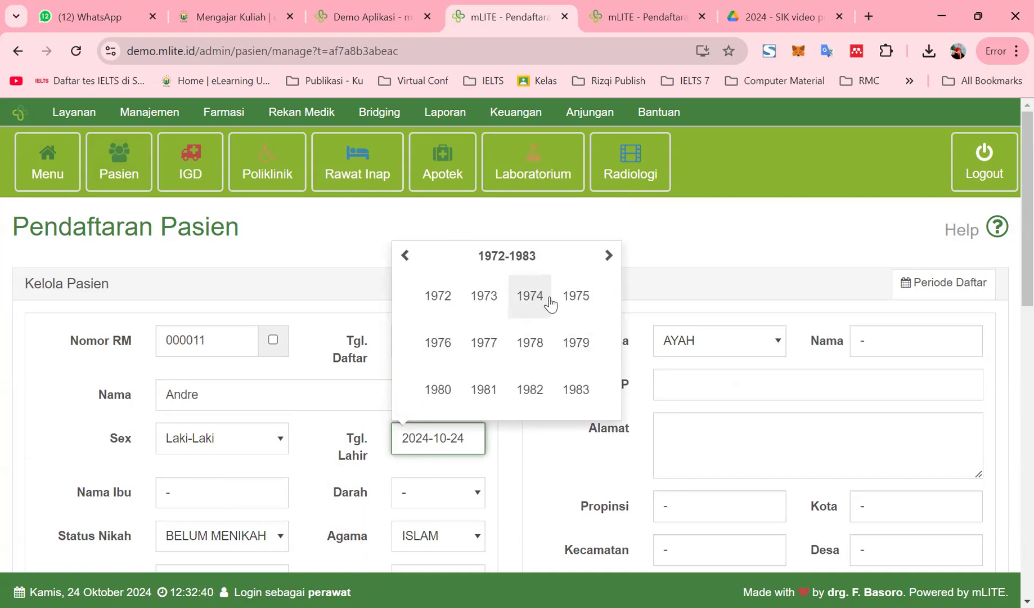
left_click(517, 345)
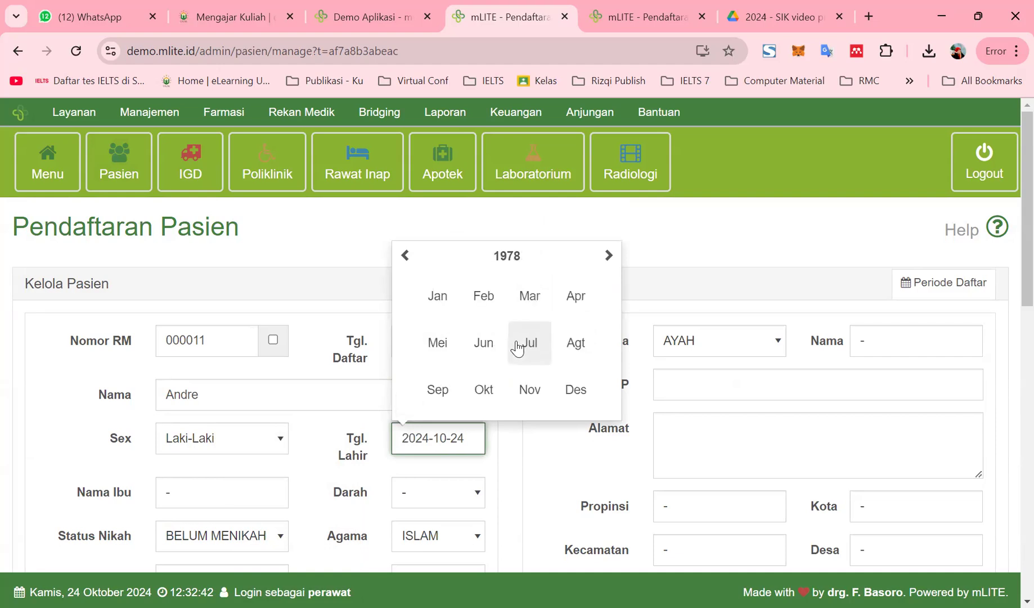
left_click(448, 309)
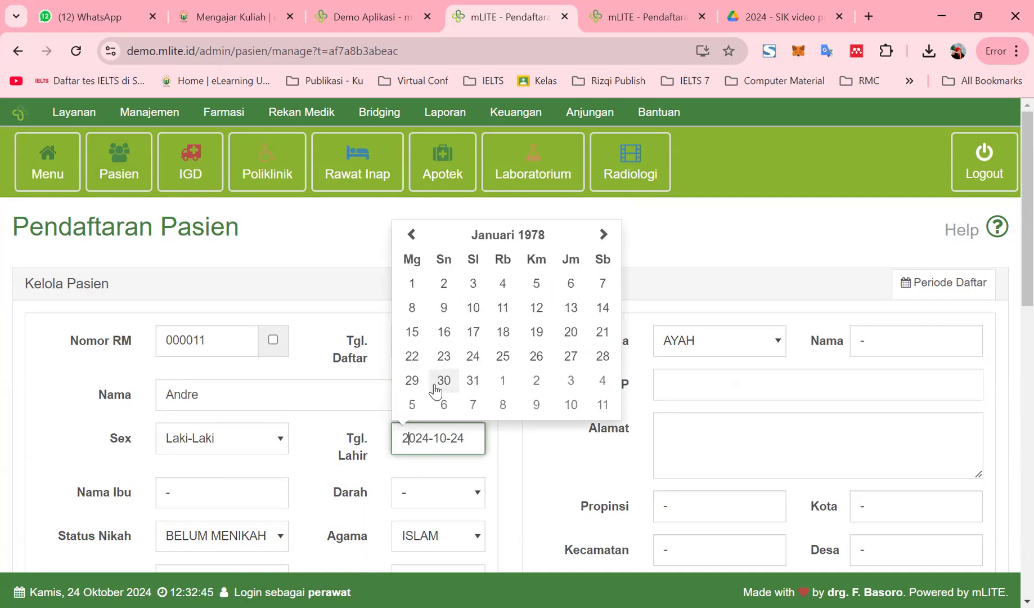
left_click(414, 283)
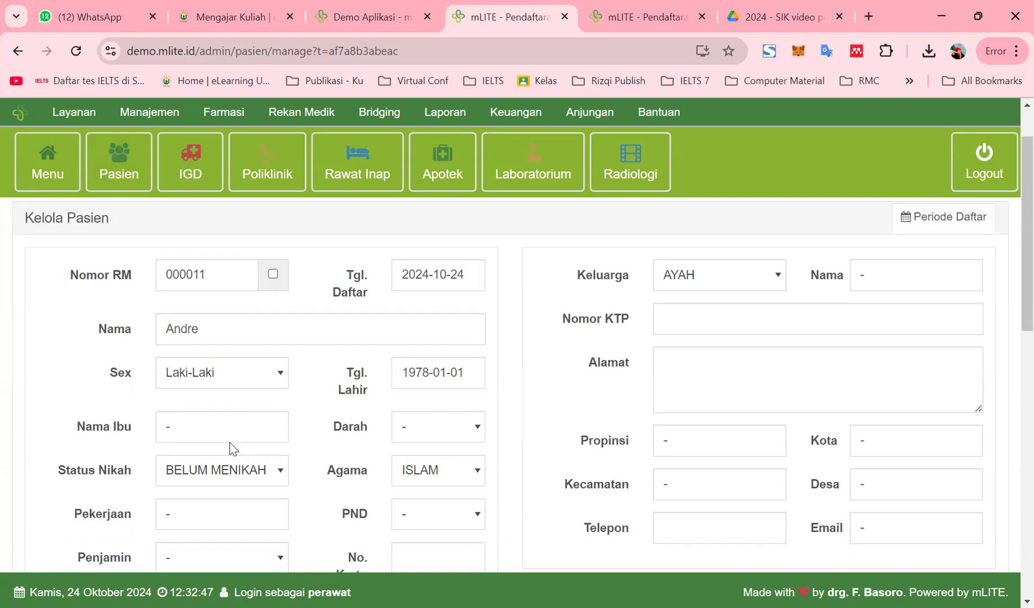
Enter the mother's name, blood type O, status MENIKAH and occupation Wiraswasta
scroll(230, 446, "down", 3)
scroll(191, 365, "up", 3)
left_click(192, 407)
key("BackSpace")
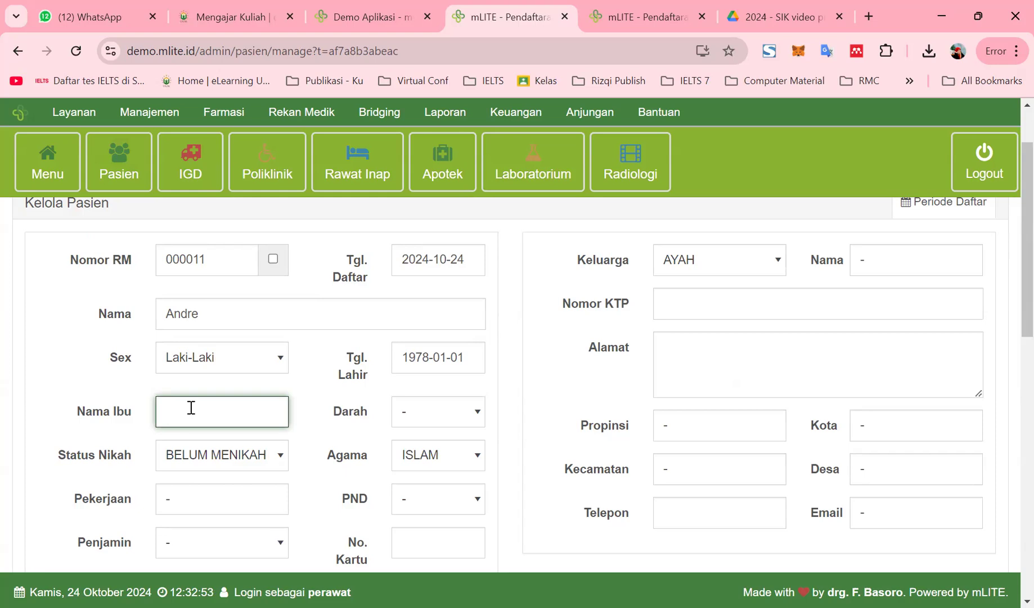
type("Mama Andre")
left_click(424, 410)
left_click(414, 470)
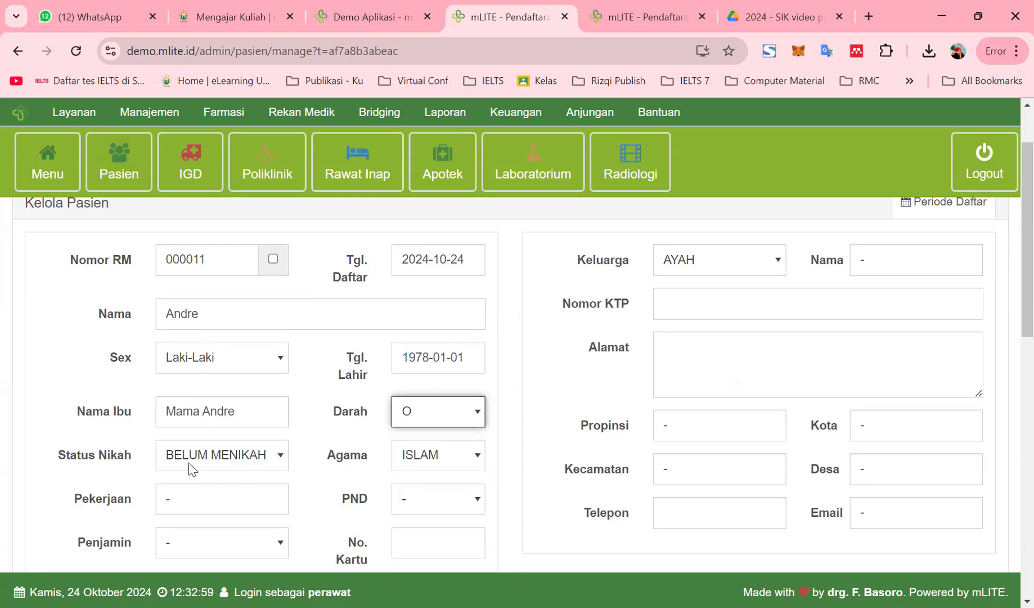
left_click(258, 456)
left_click(209, 537)
left_click(188, 503)
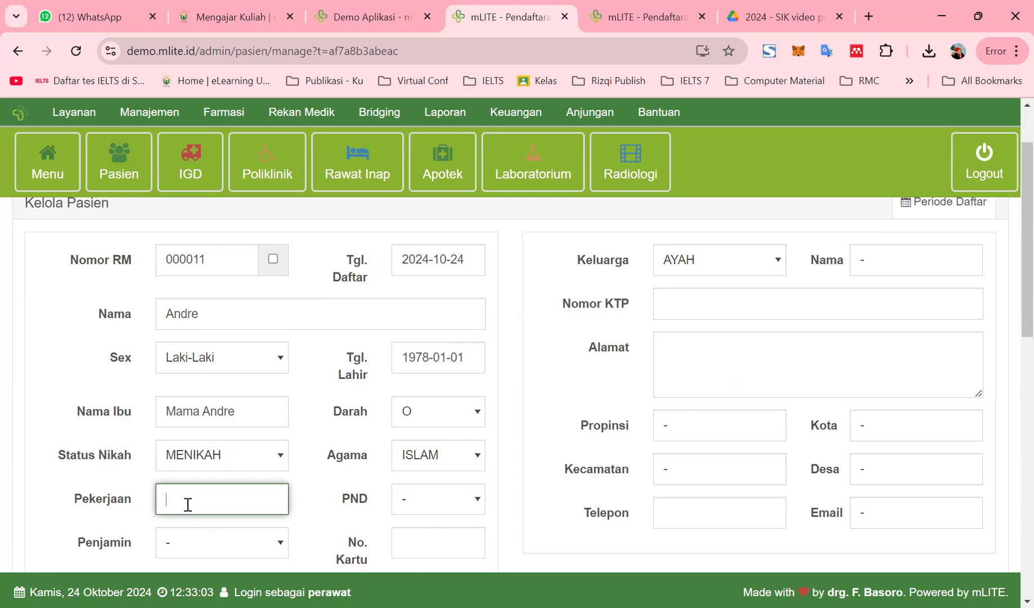
type("Wiraswasta")
Set education to S1 and guarantor to Umum, and enter the card number
left_click(418, 501)
scroll(431, 506, "down", 3)
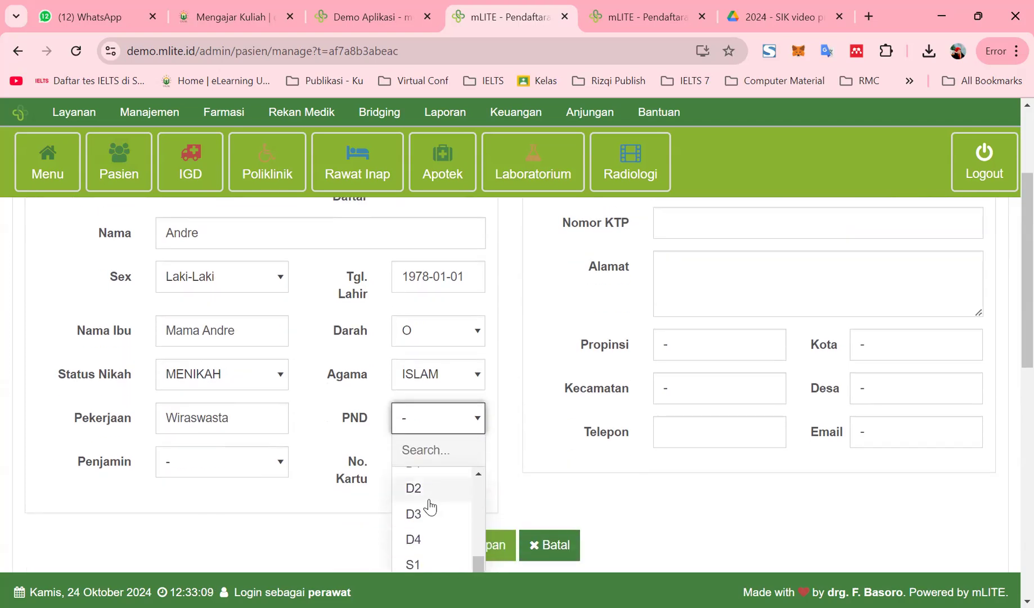
scroll(431, 507, "down", 3)
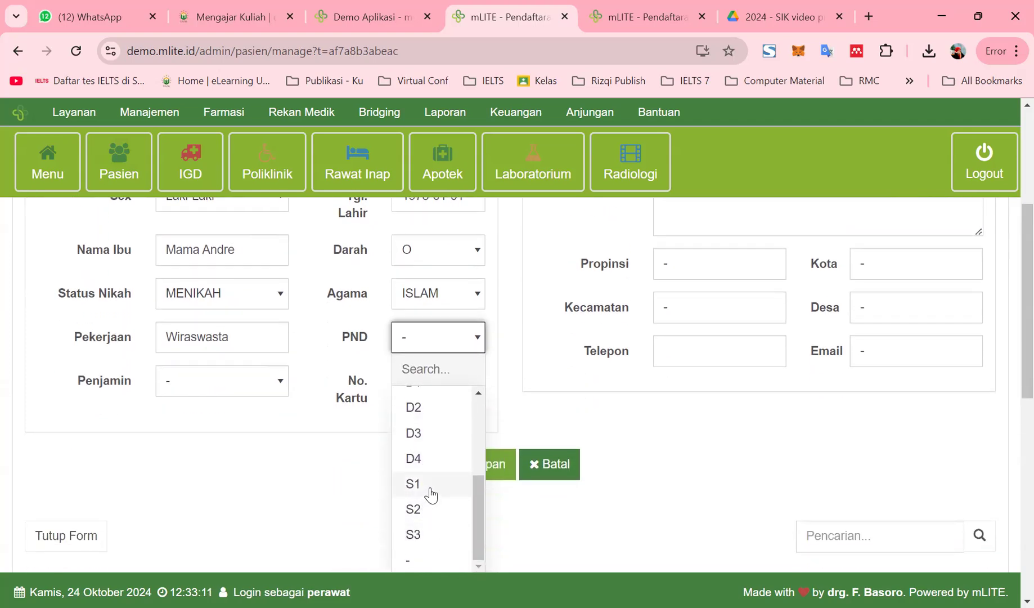
left_click(431, 496)
left_click(230, 382)
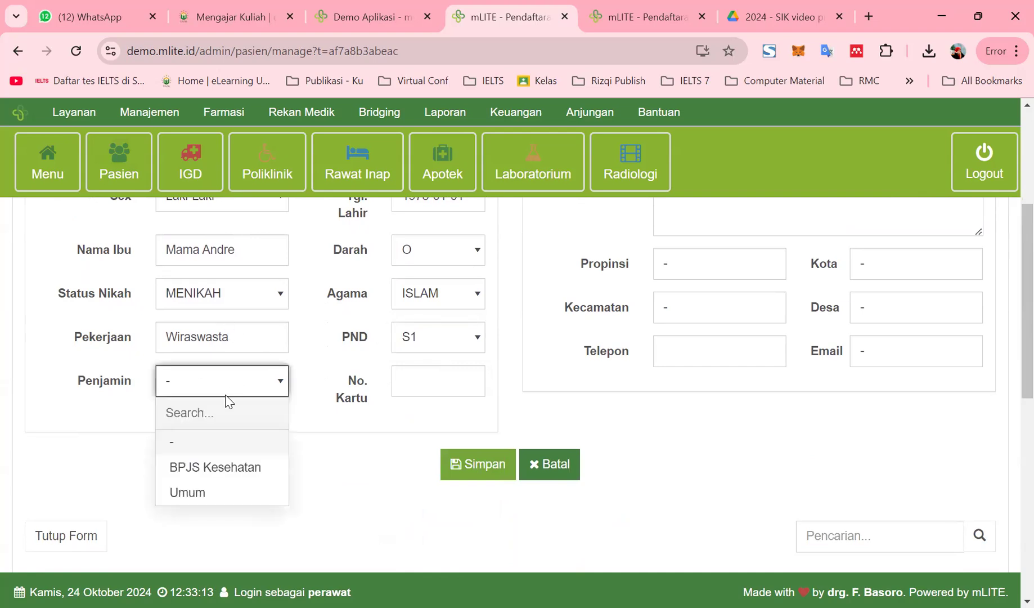
left_click(189, 493)
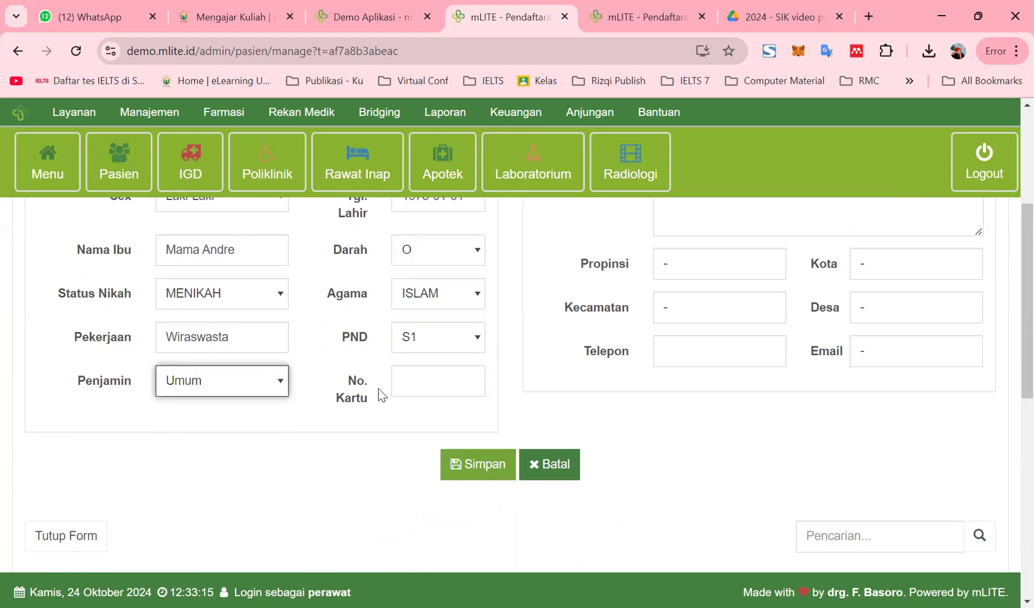
left_click(408, 382)
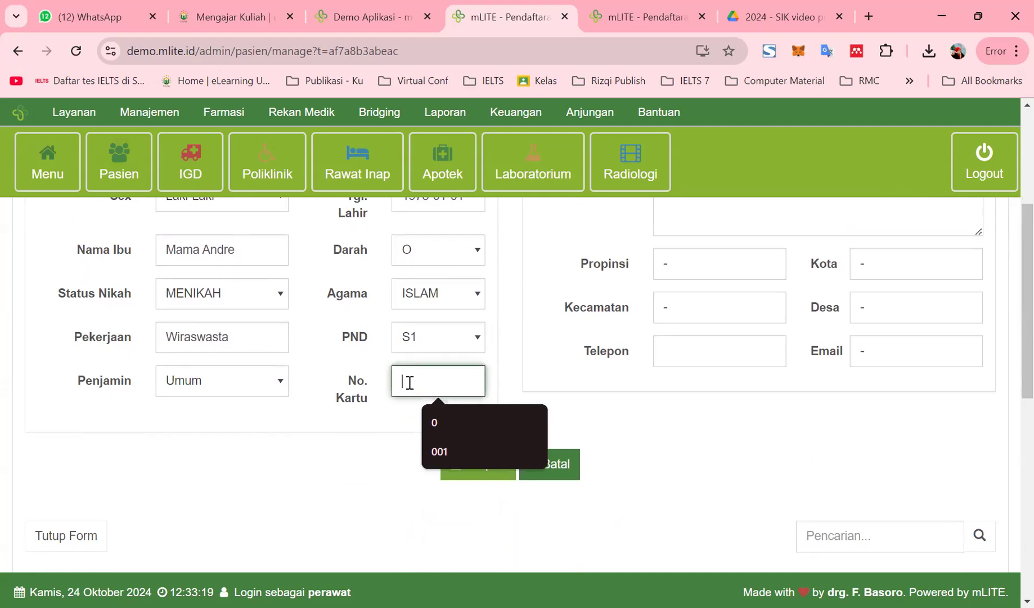
type("1234")
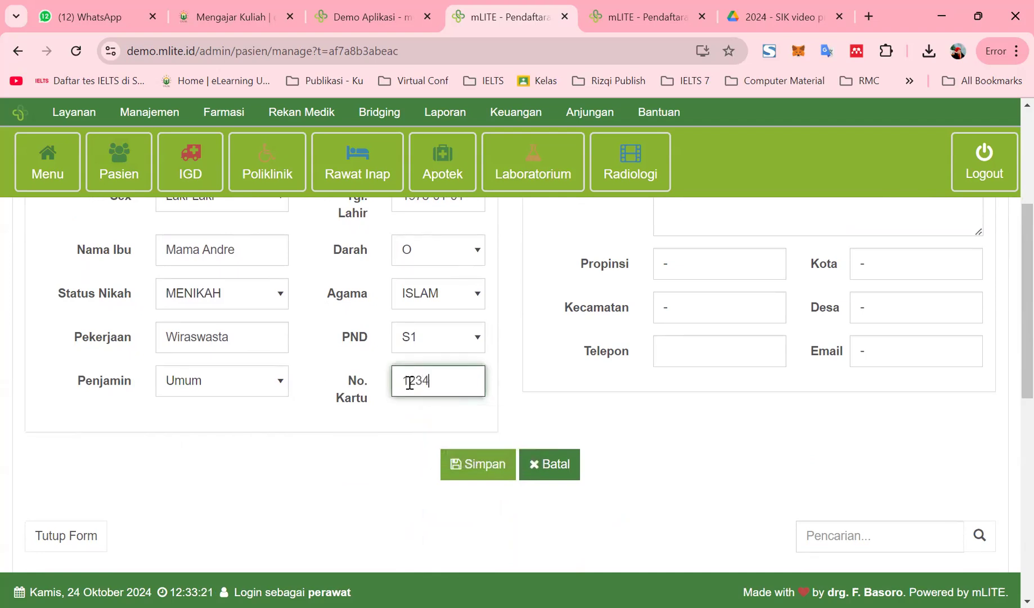
type("9999")
scroll(654, 411, "up", 5)
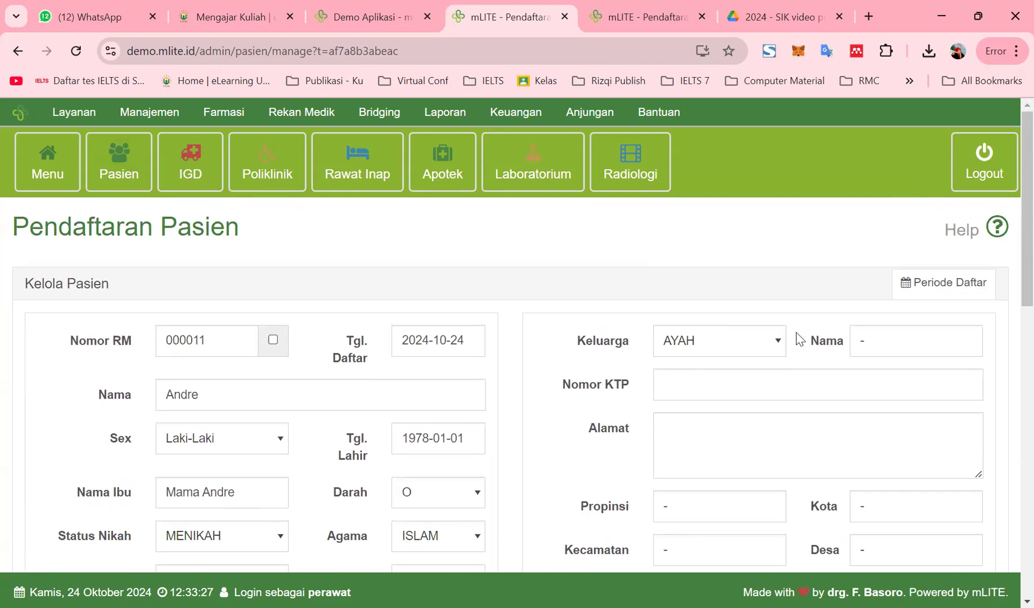
Record the father (AYAH) as family contact with his name, KTP number and street address
left_click(875, 340)
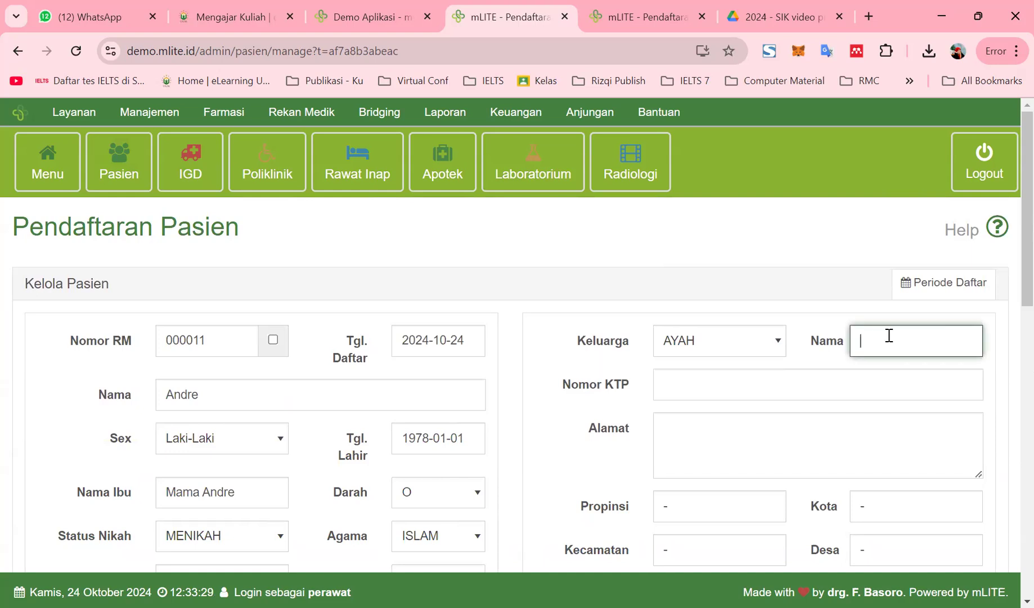
type("A")
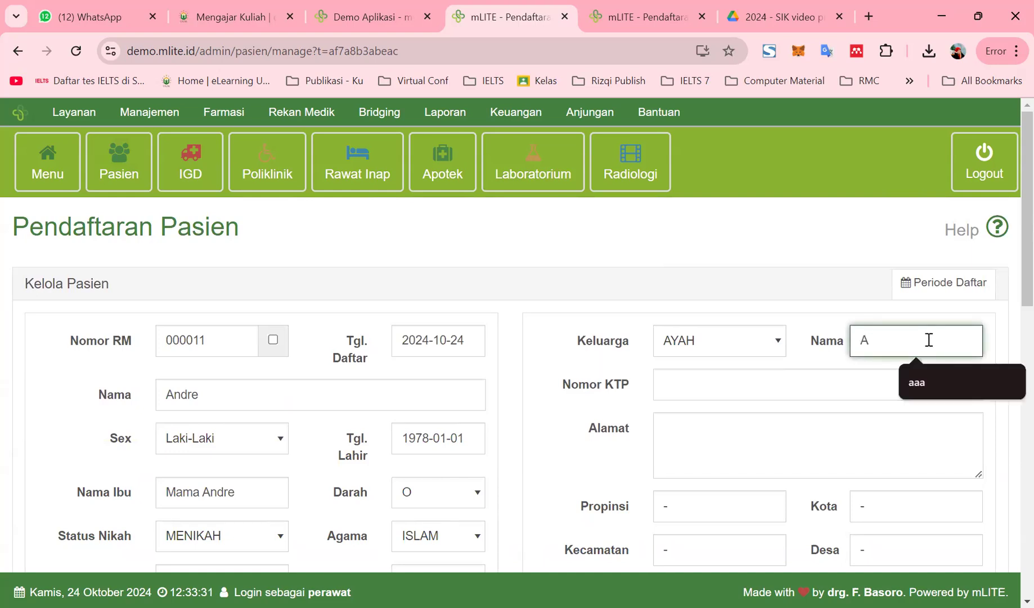
key("BackSpace")
type("Papa Andre")
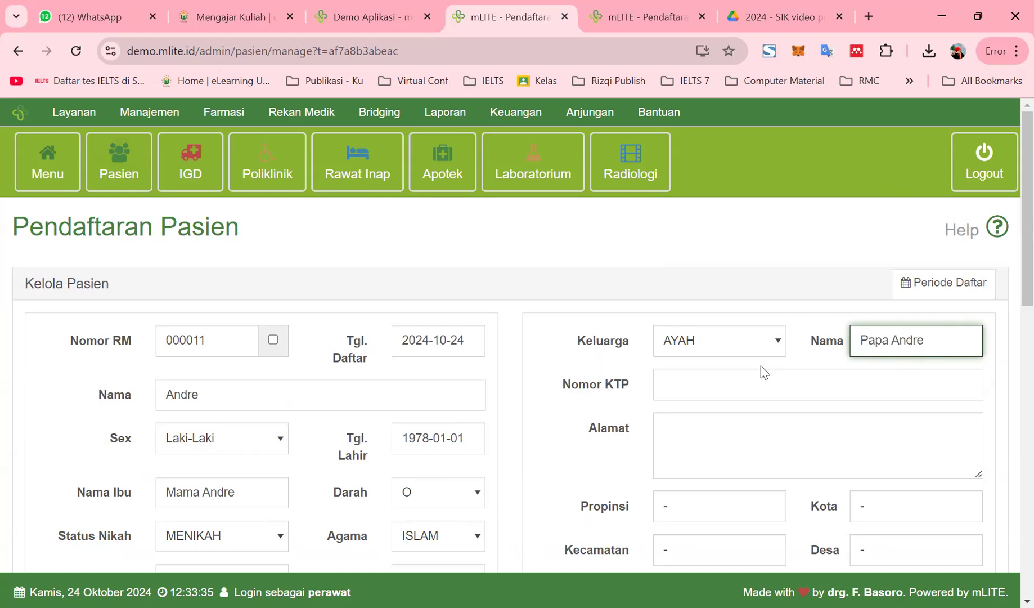
left_click(693, 386)
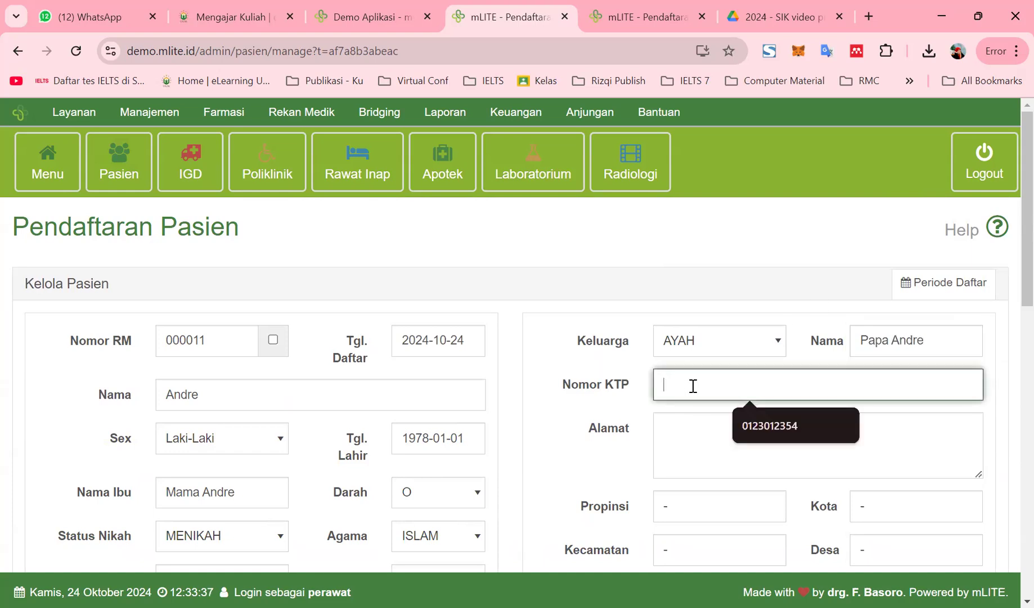
type("321")
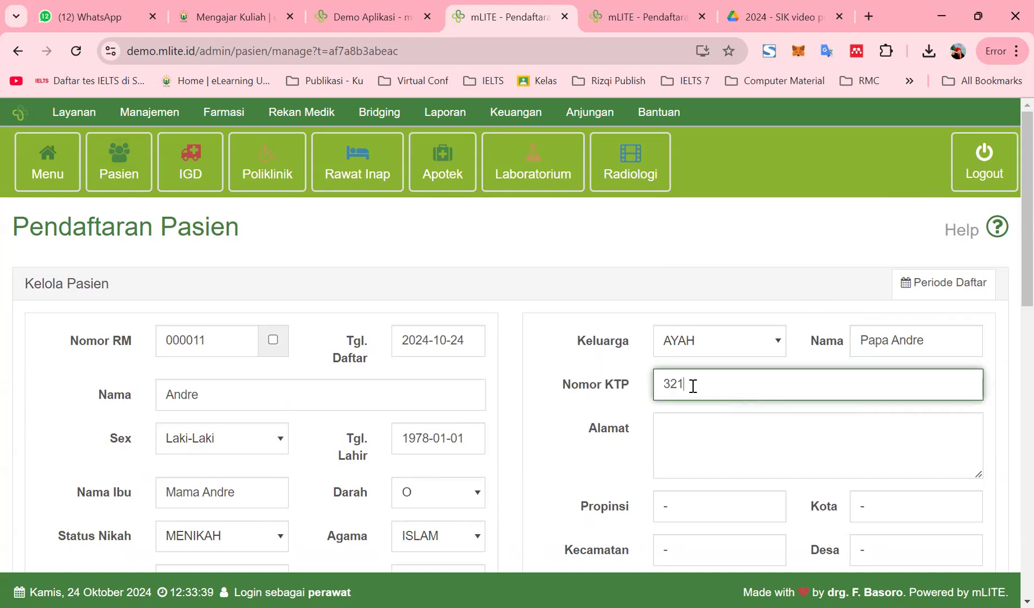
type("0000321")
left_click(698, 443)
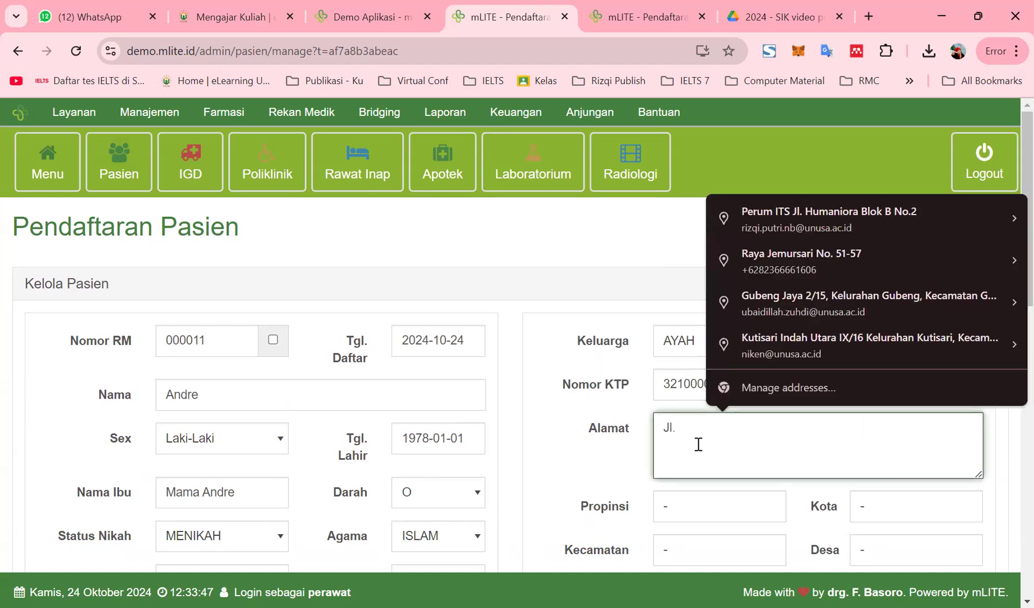
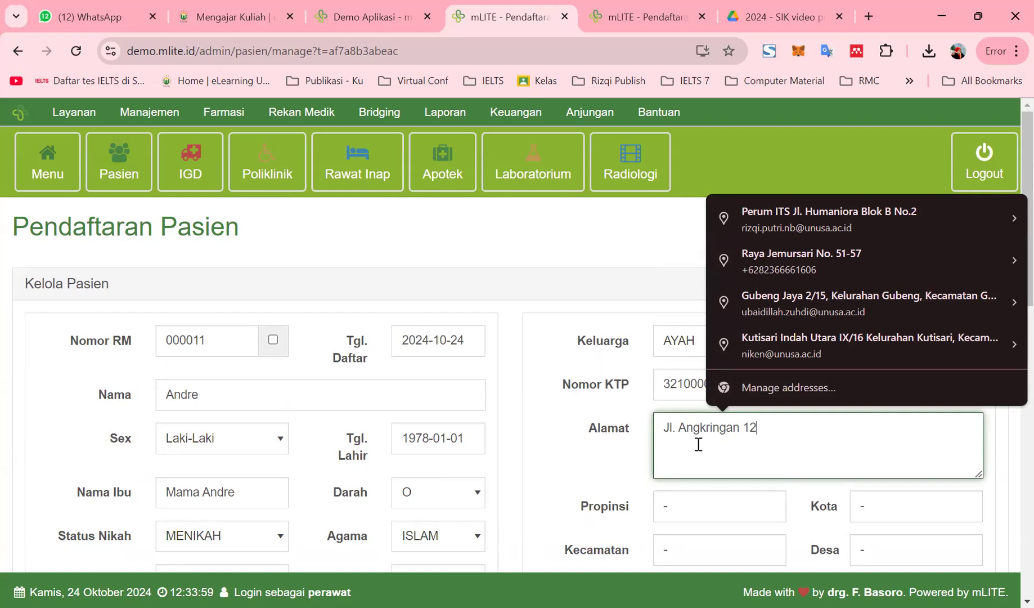
left_click(692, 504)
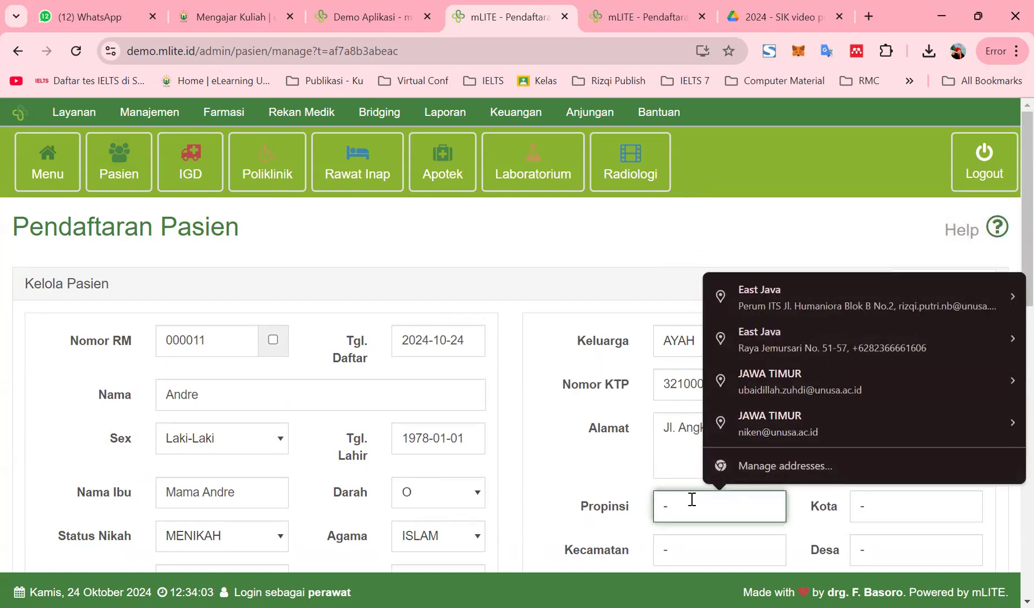
Set the province to JAWA TIMUR and the city to KOTA SURABAYA
key("BackSpace")
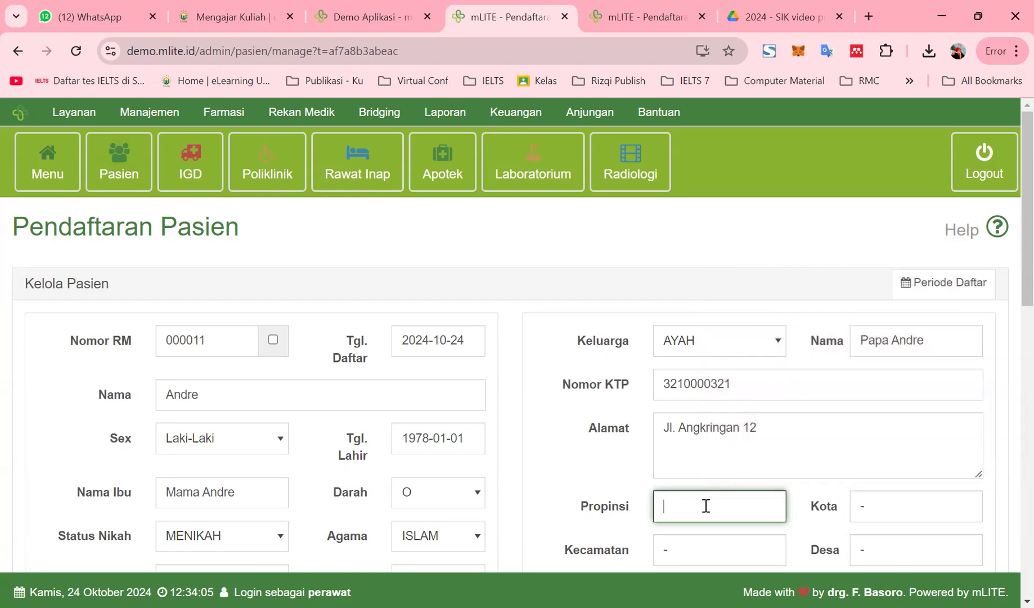
type("Jaw")
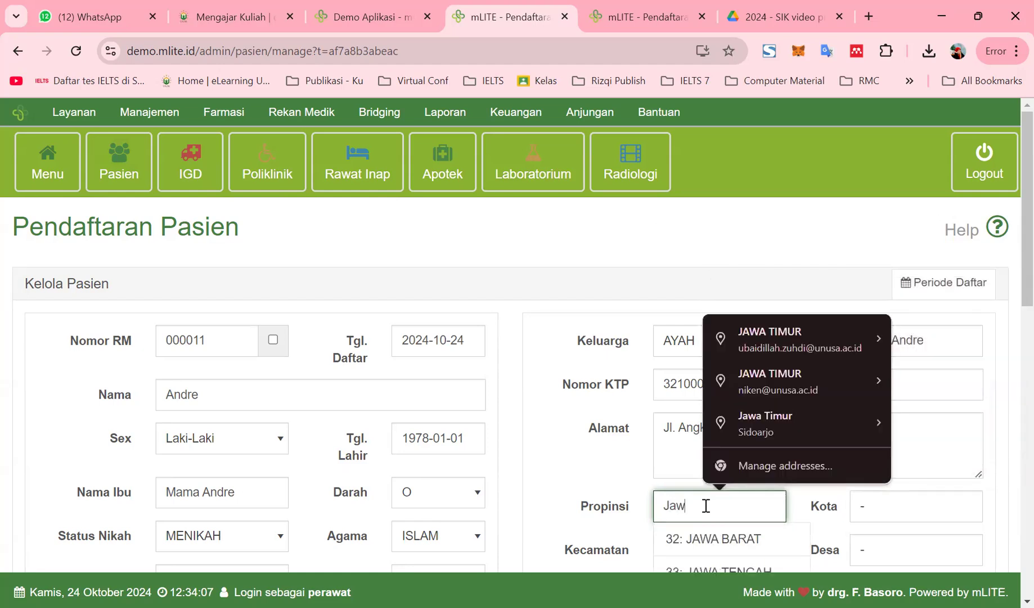
type(" T")
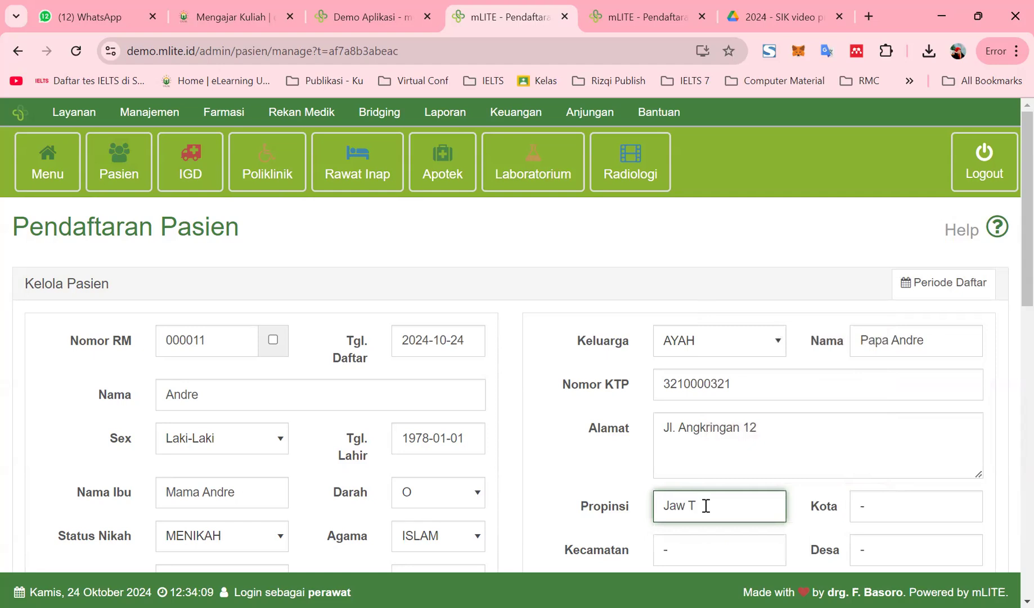
key("BackSpace")
key("BackSpace")
type("a")
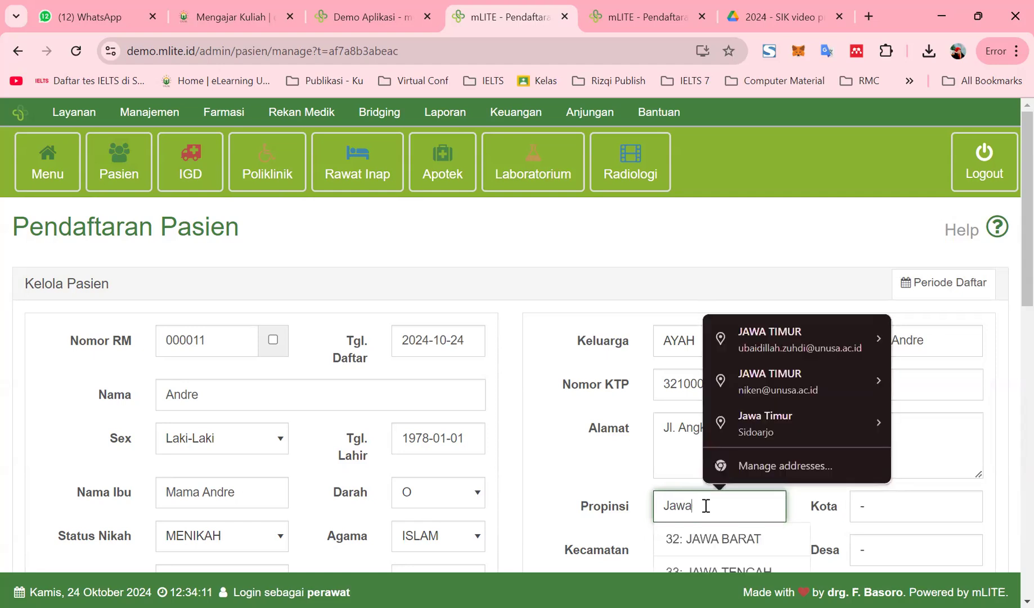
scroll(705, 523, "down", 3)
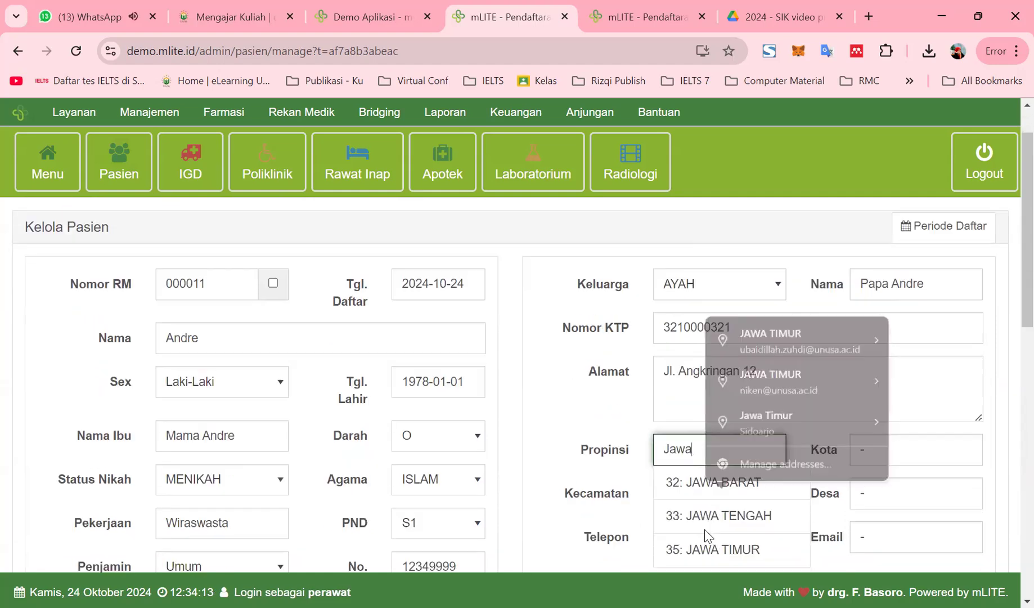
left_click(698, 445)
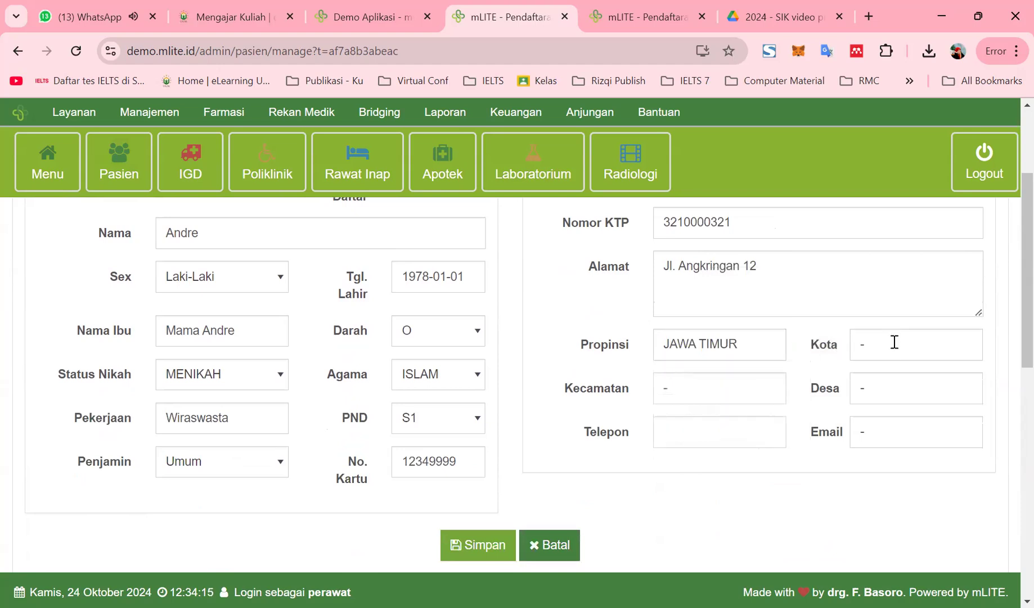
left_click(900, 345)
key("Escape")
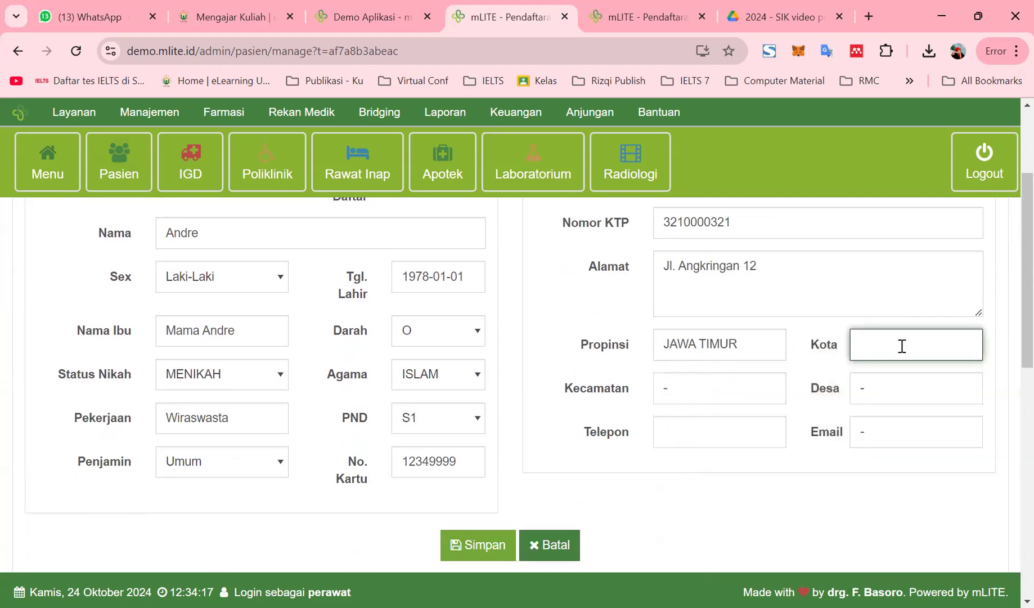
type("Suraba")
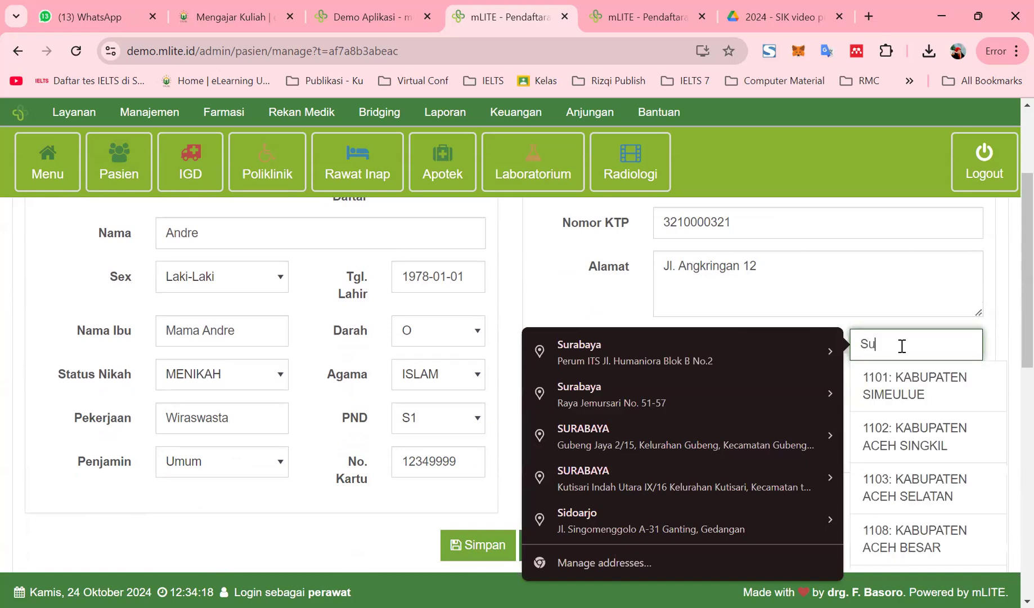
key("BackSpace")
key("BackSpace")
key("BackSpace")
key("BackSpace")
key("BackSpace")
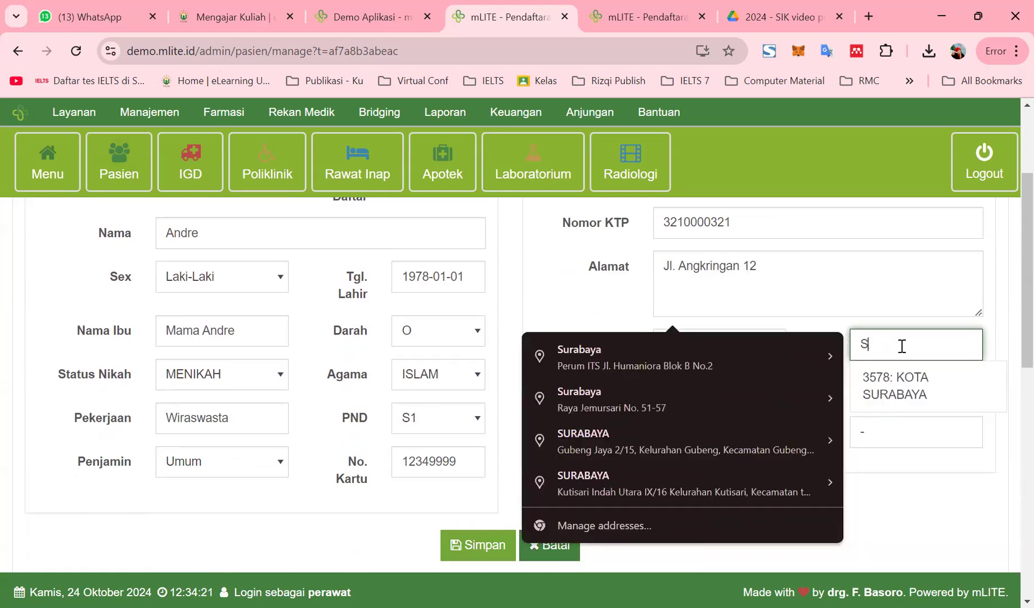
type("Kota")
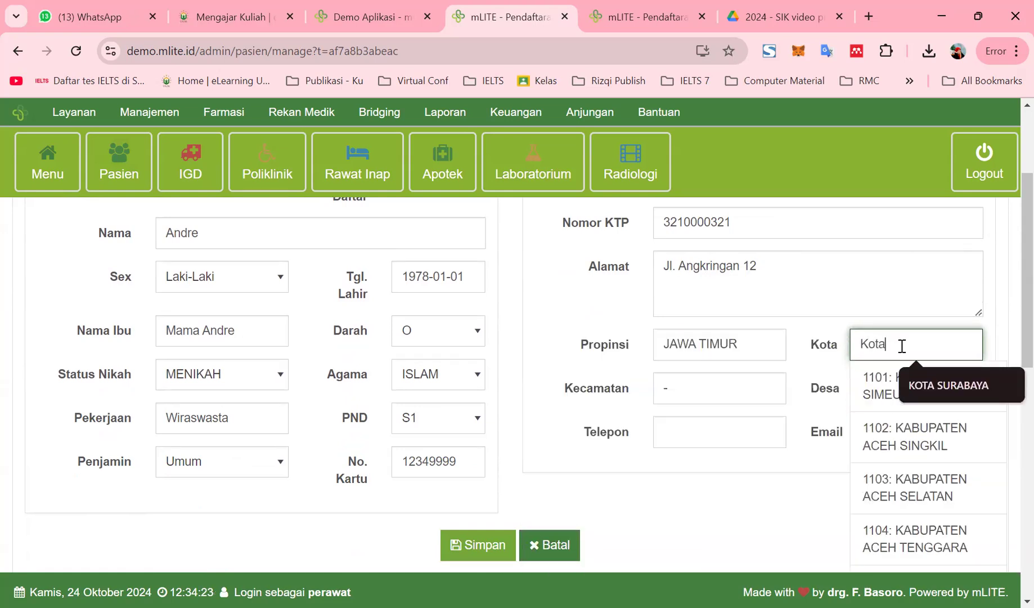
left_click(895, 394)
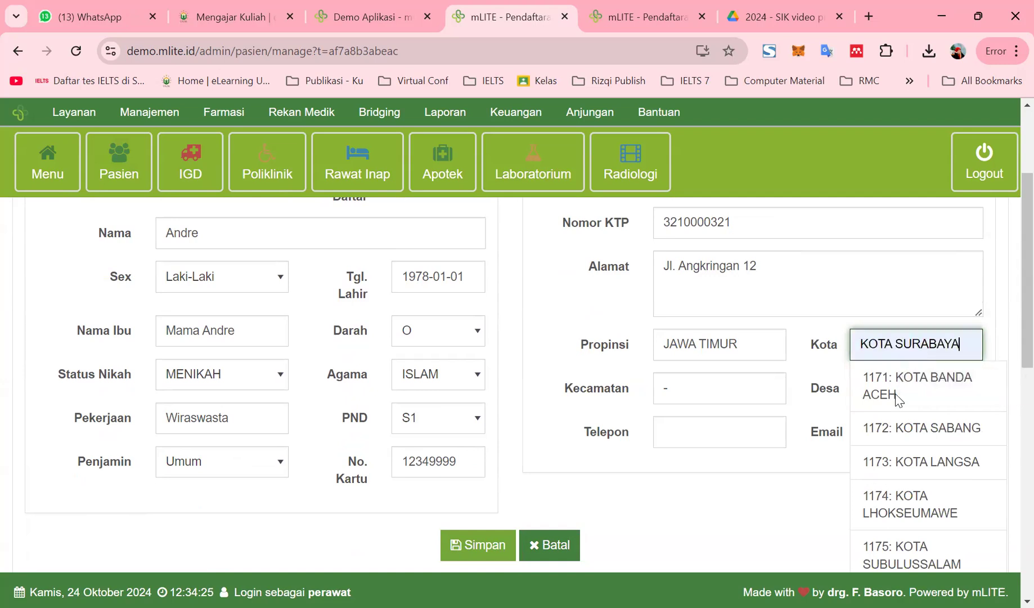
left_click(901, 396)
Set the subdistrict to RUNGKUT and the village to RUNGKUT MENANGGAL
left_click(723, 394)
type("Run")
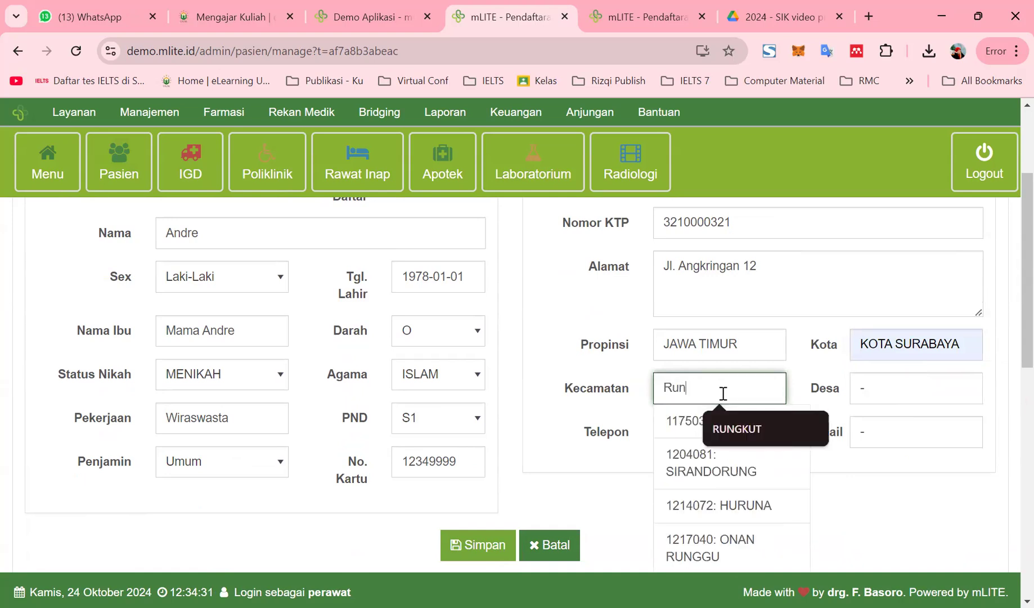
left_click(737, 428)
left_click(884, 382)
key("BackSpace")
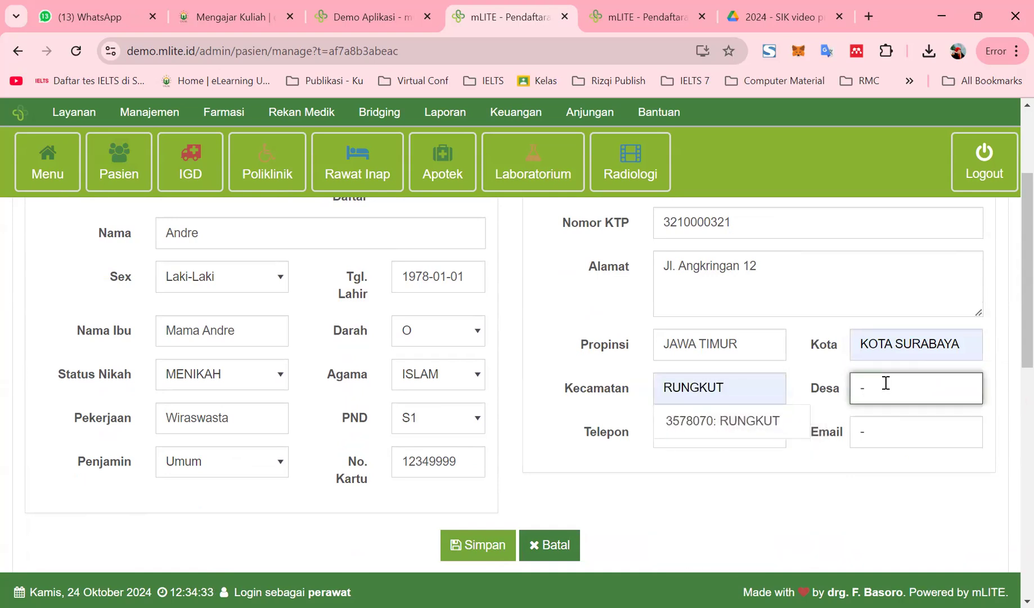
type("RUNGKUT MENANGG")
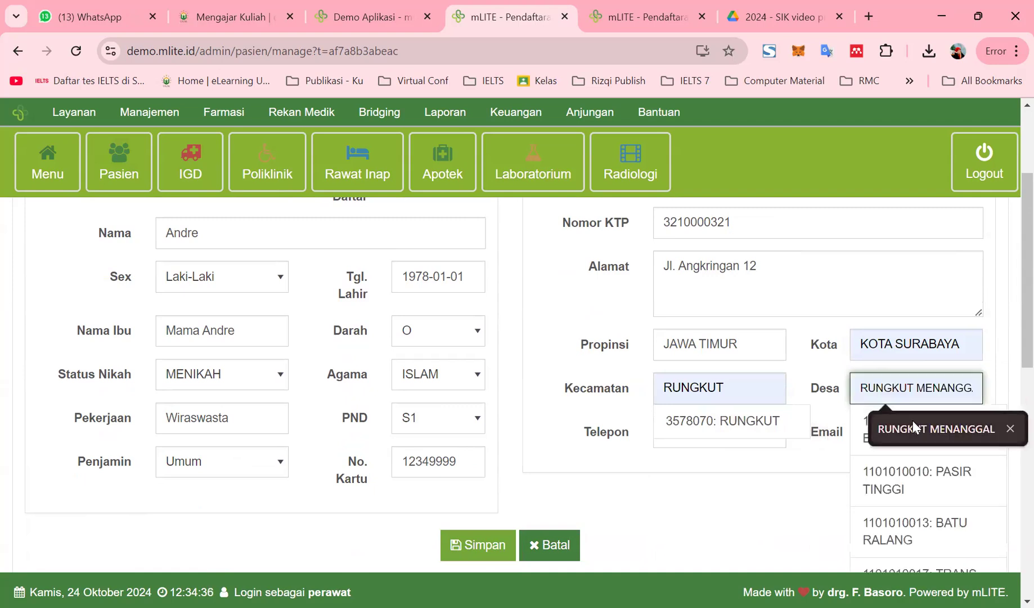
left_click(919, 426)
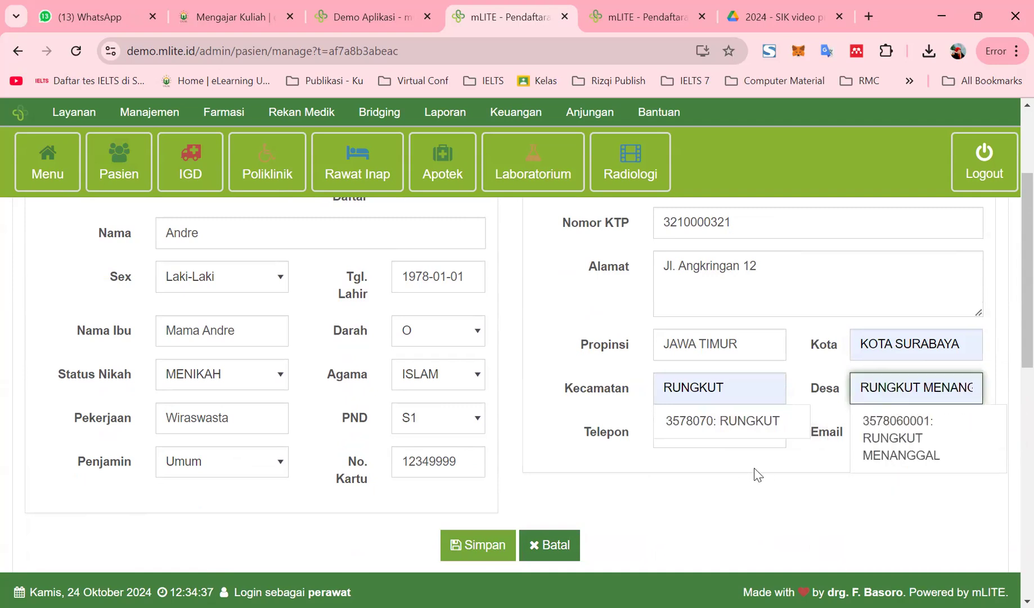
left_click(893, 433)
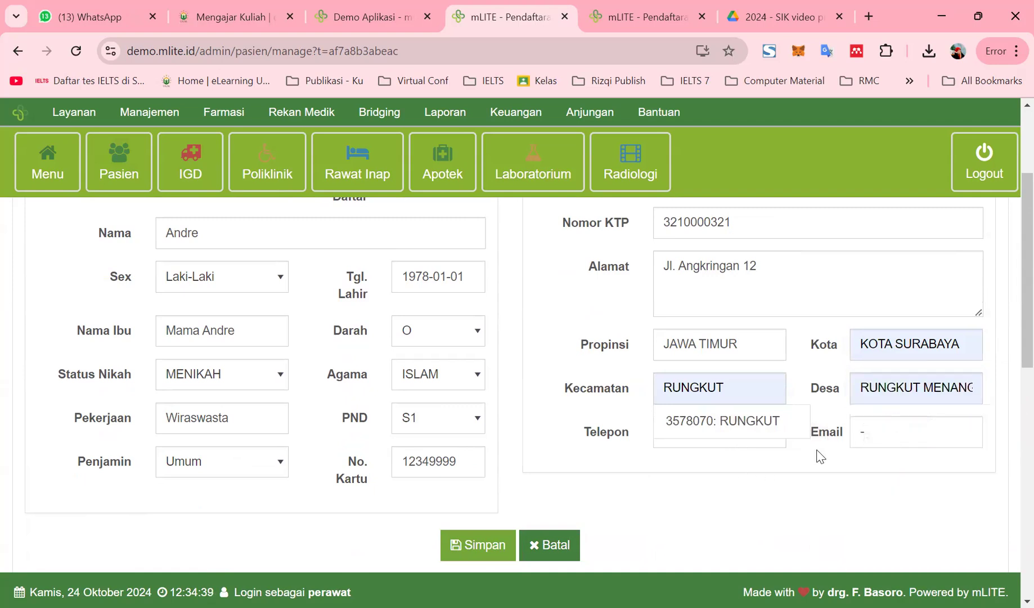
Enter the patient's phone number and e-mail address
left_click(676, 442)
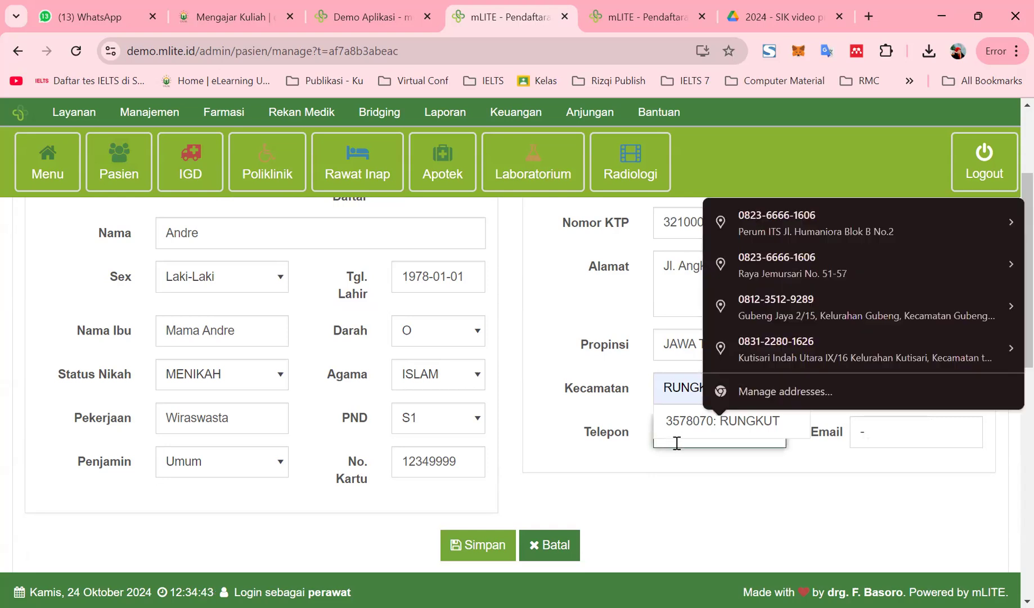
type("00")
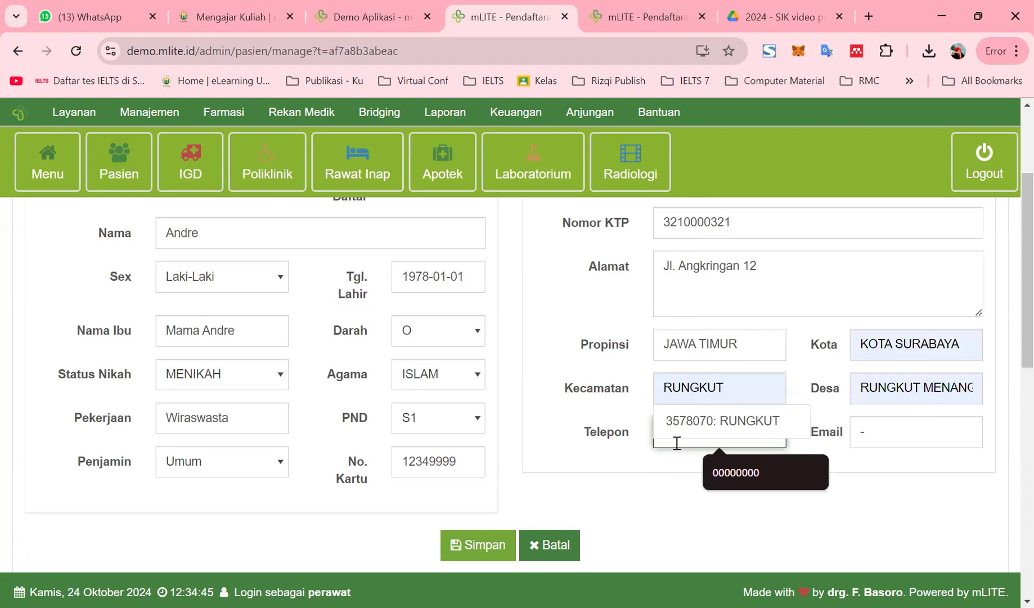
left_click(725, 469)
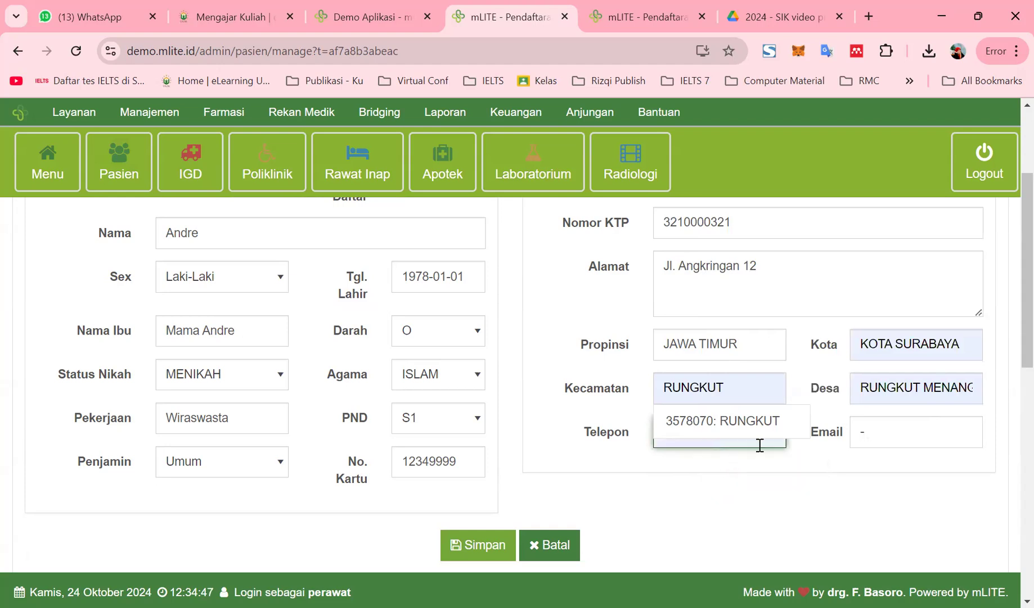
left_click(711, 423)
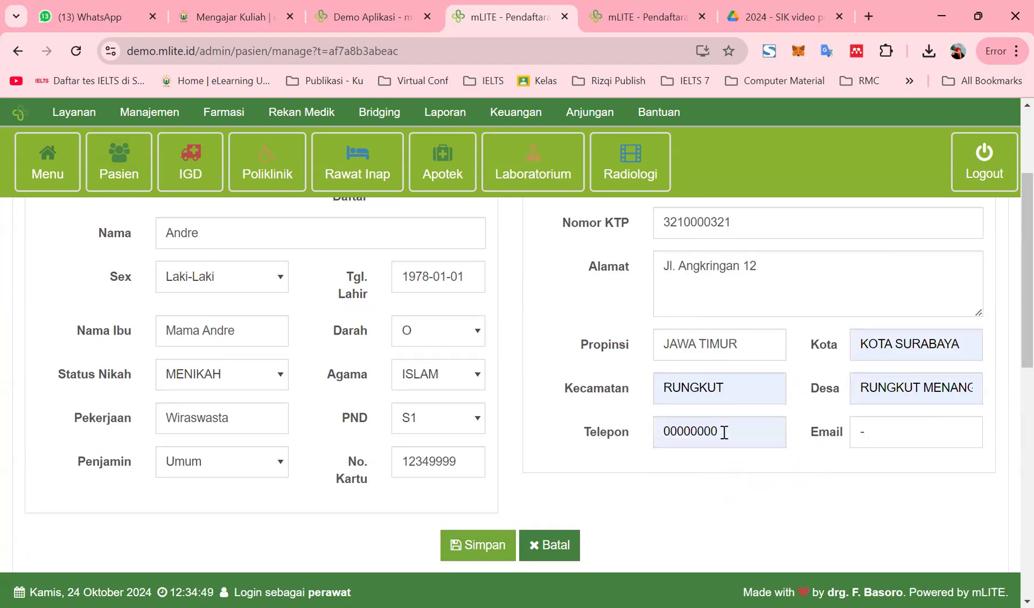
left_click(724, 432)
key("BackSpace")
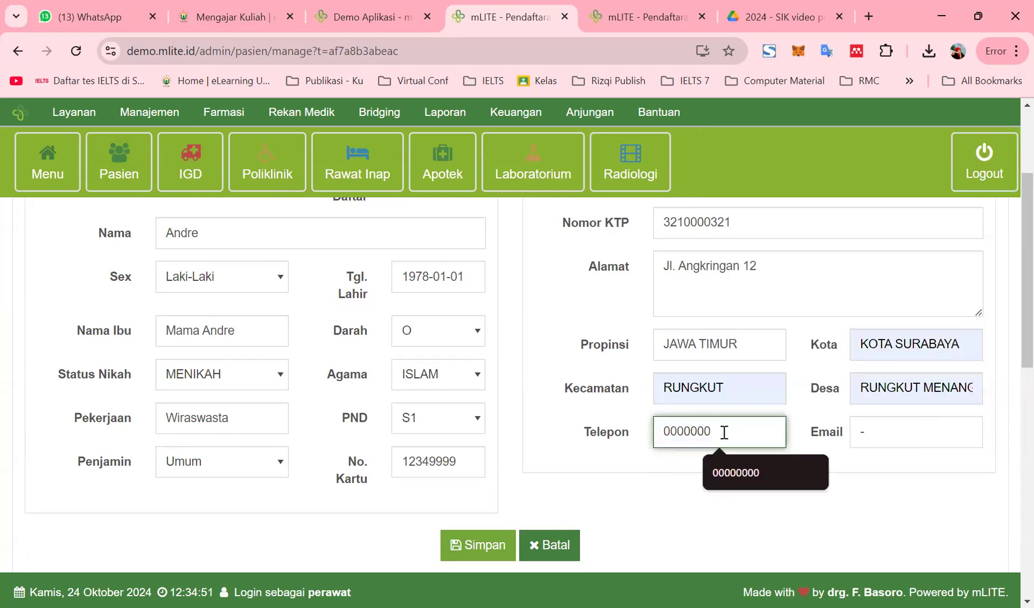
type("01")
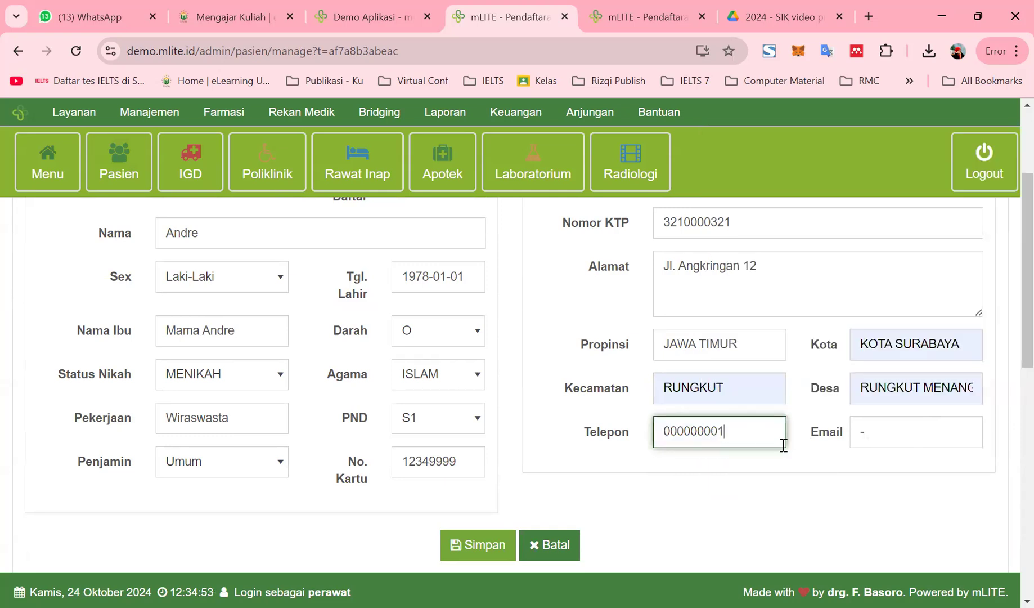
left_click(871, 431)
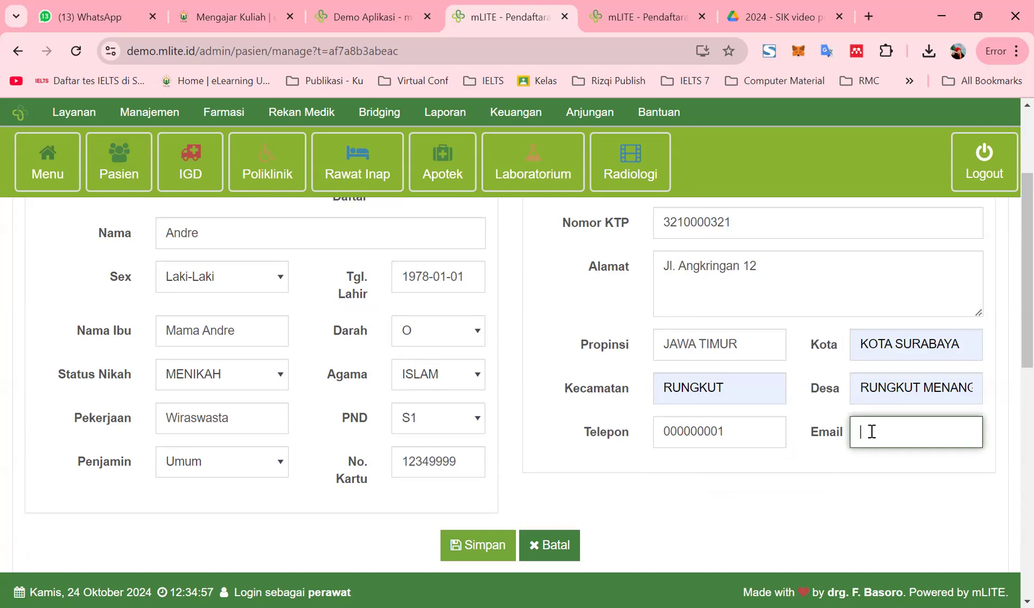
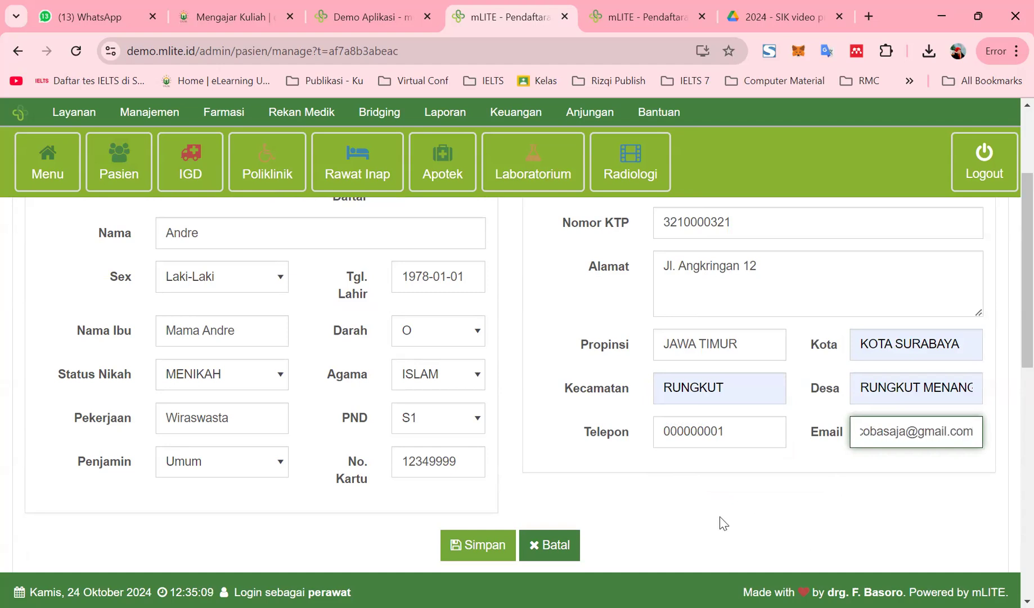
Save the registration with Simpan and scroll down to the patient table
left_click(478, 546)
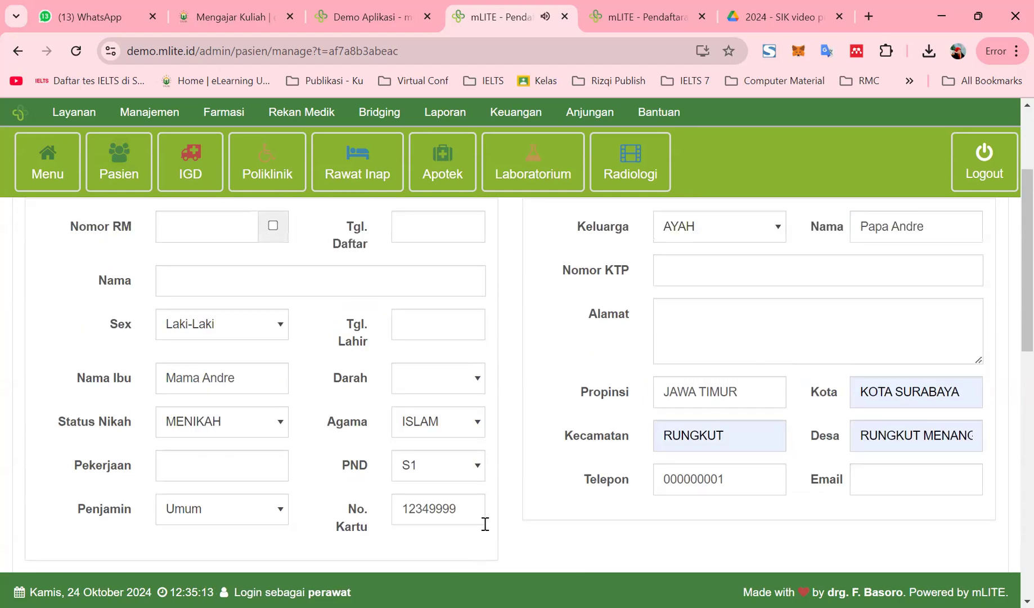
scroll(485, 524, "down", 5)
scroll(496, 502, "down", 2)
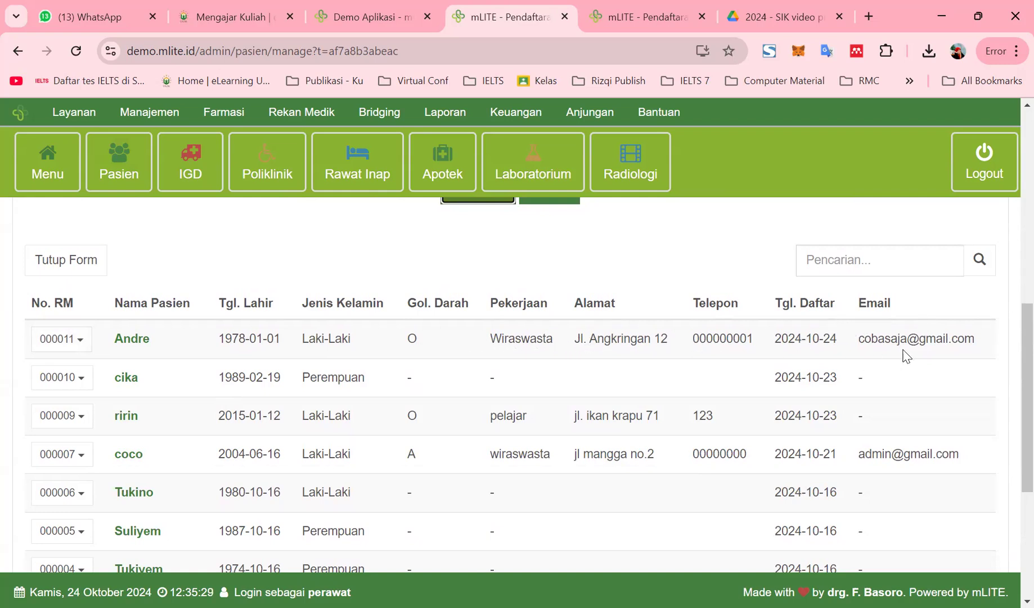
left_click(72, 342)
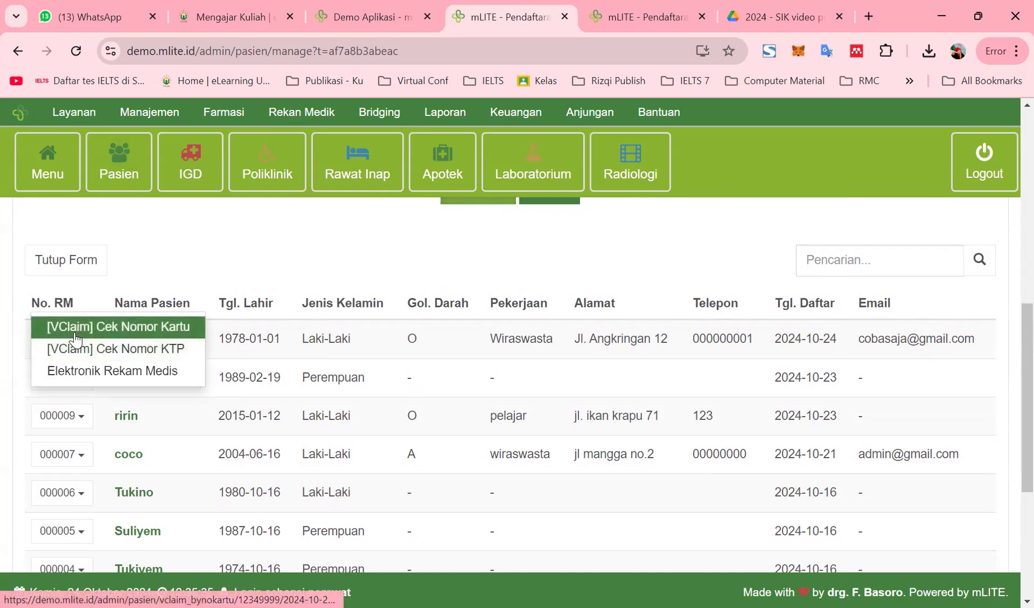
left_click_drag(73, 335, 76, 375)
left_click(76, 374)
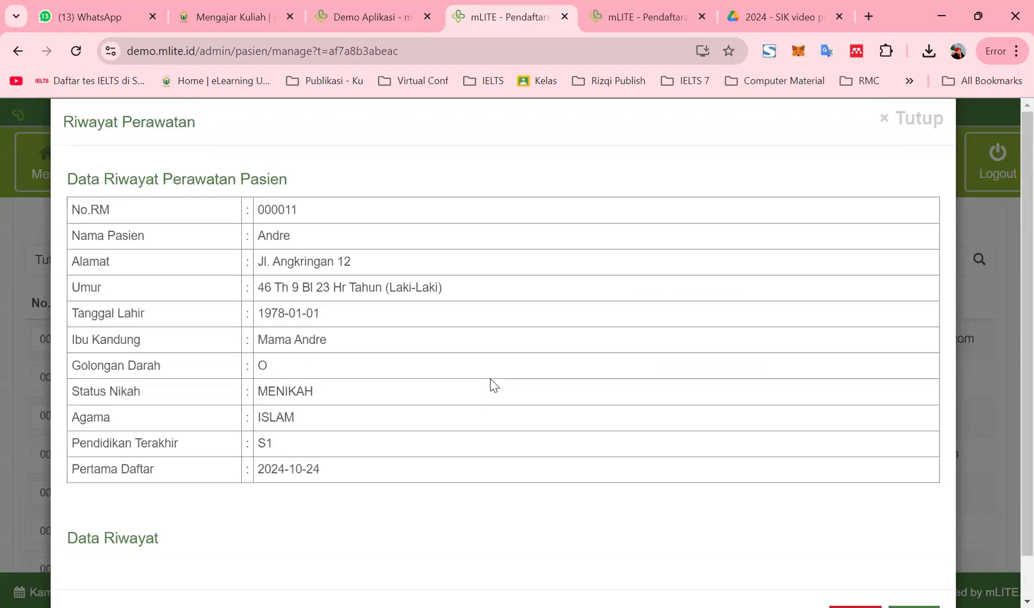
scroll(494, 386, "down", 1)
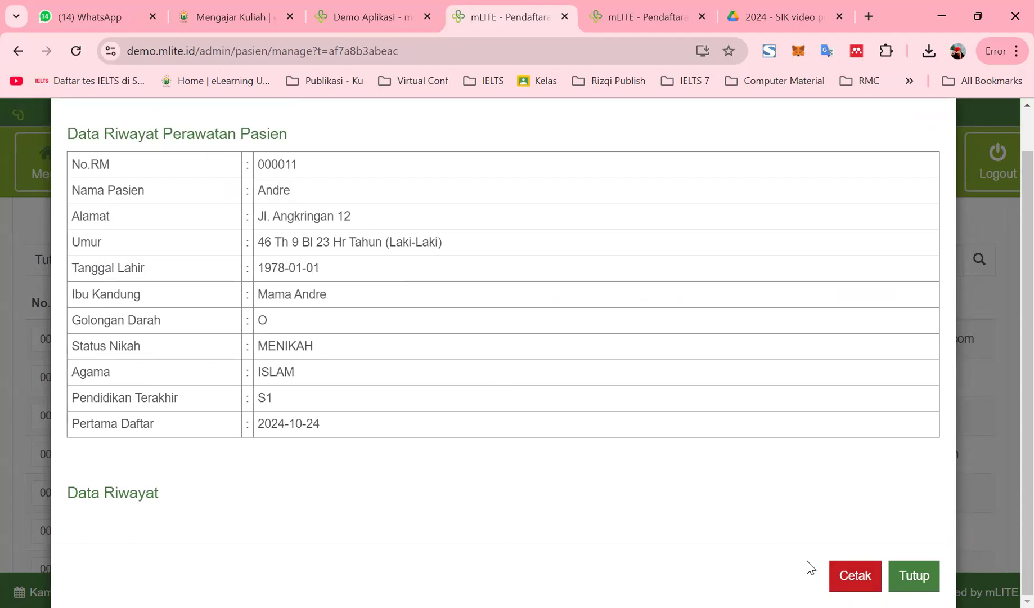
left_click(914, 576)
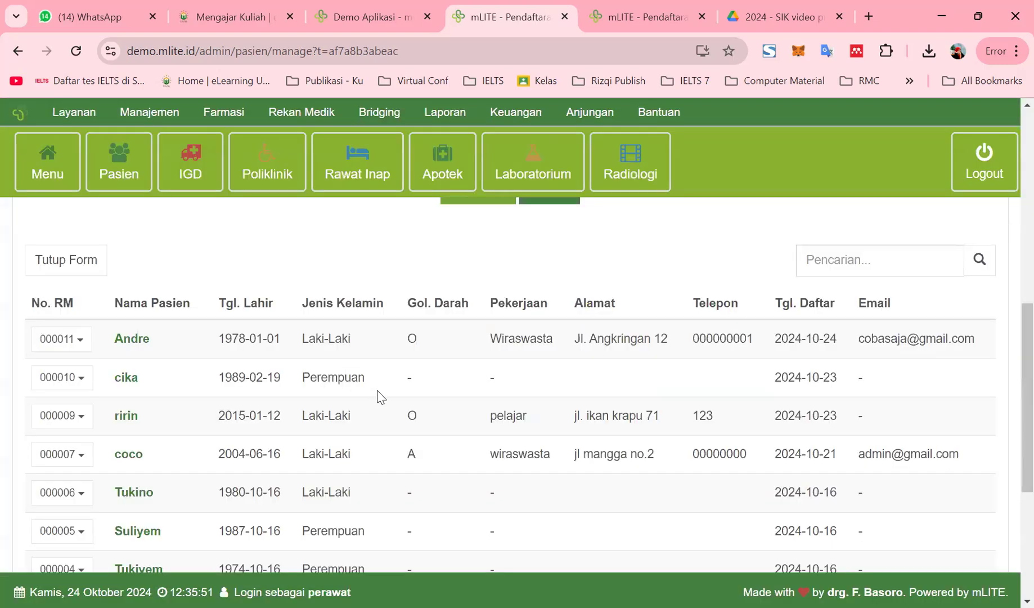
scroll(155, 361, "up", 5)
scroll(150, 385, "down", 5)
scroll(104, 361, "up", 4)
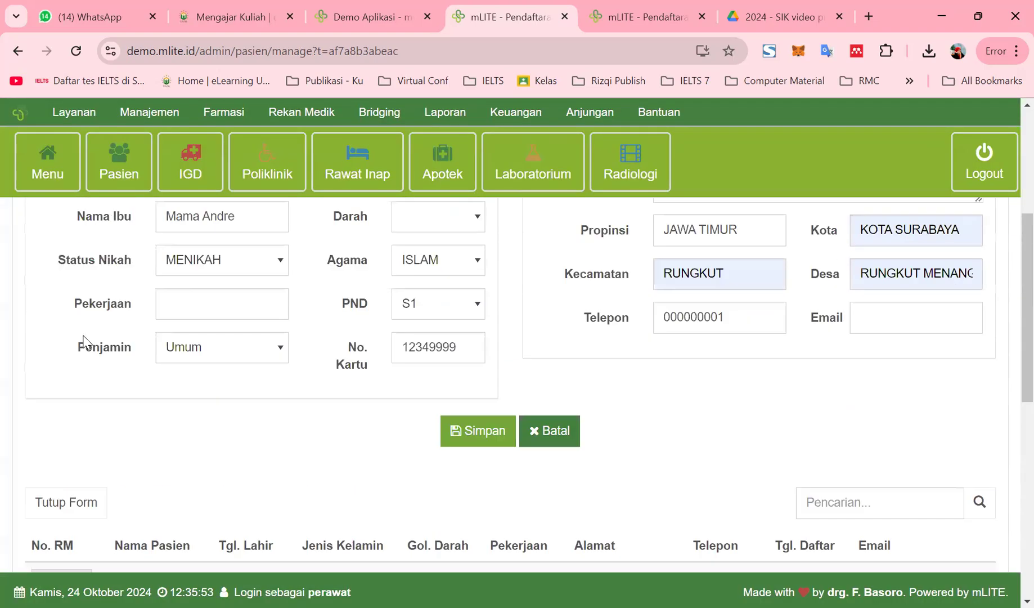
Close the form with Tutup Form and scroll back up to the Pendaftaran Pasien header
left_click(73, 506)
scroll(296, 444, "up", 2)
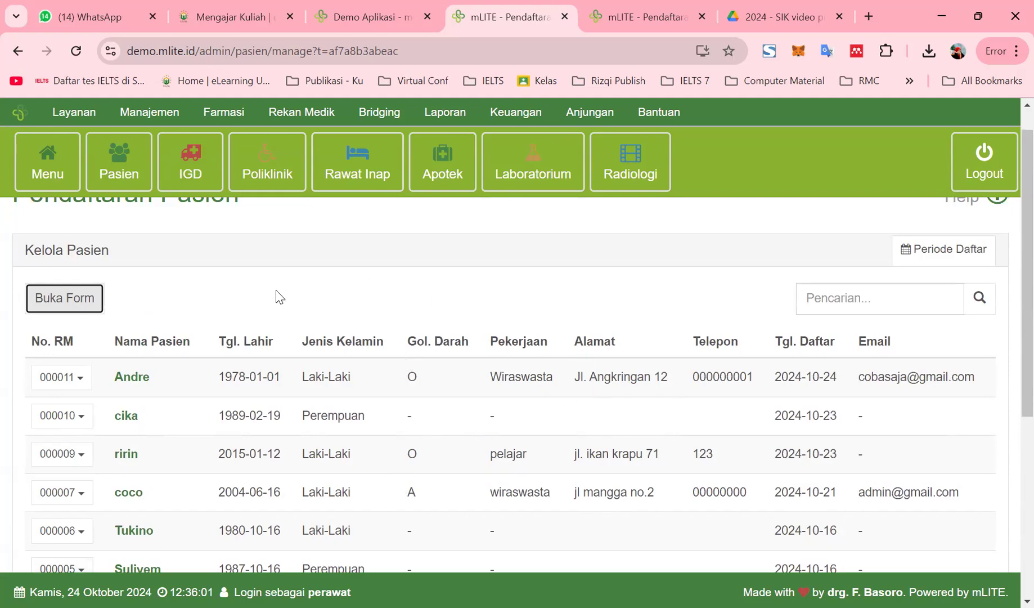
scroll(189, 302, "up", 1)
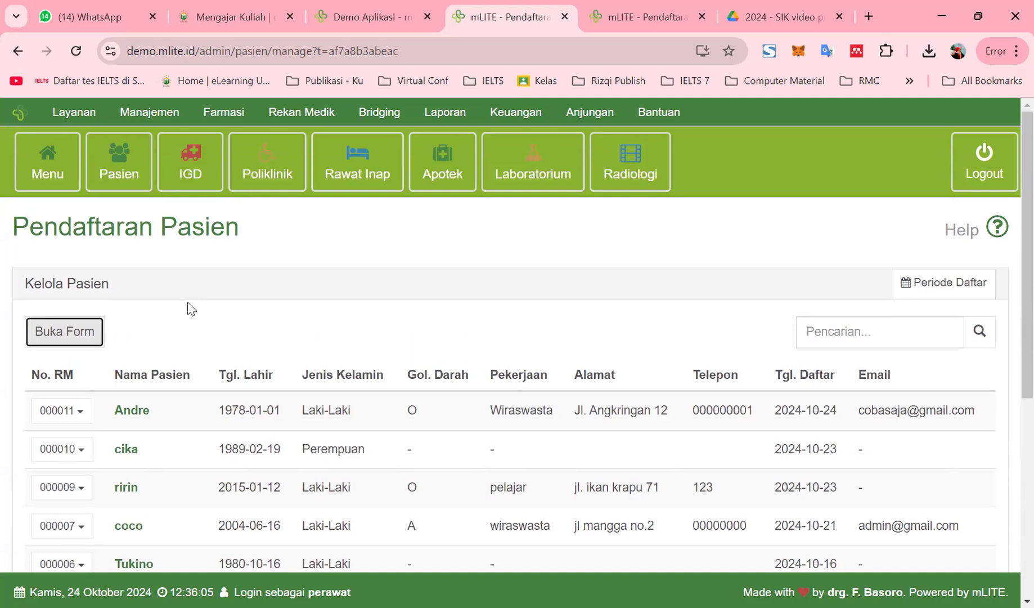
On the IGD page, search the patient by name and select the matching record
left_click(202, 172)
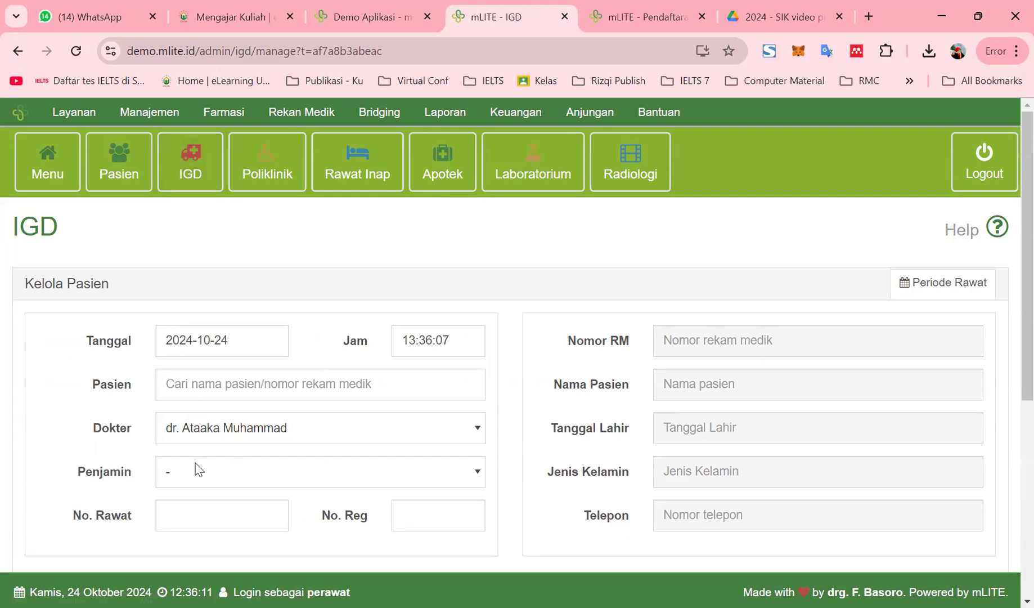
left_click(199, 383)
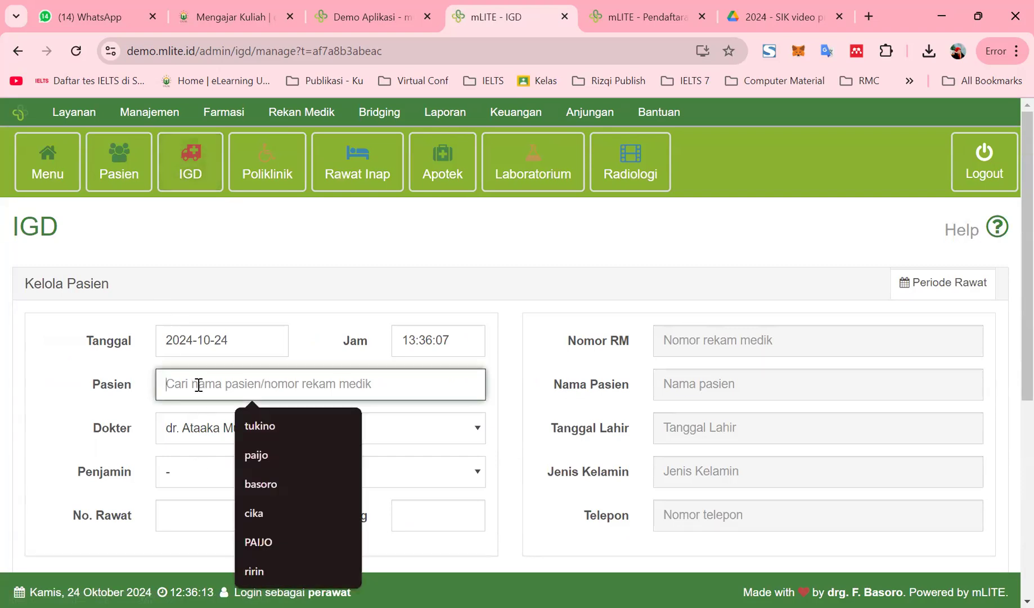
type("ND")
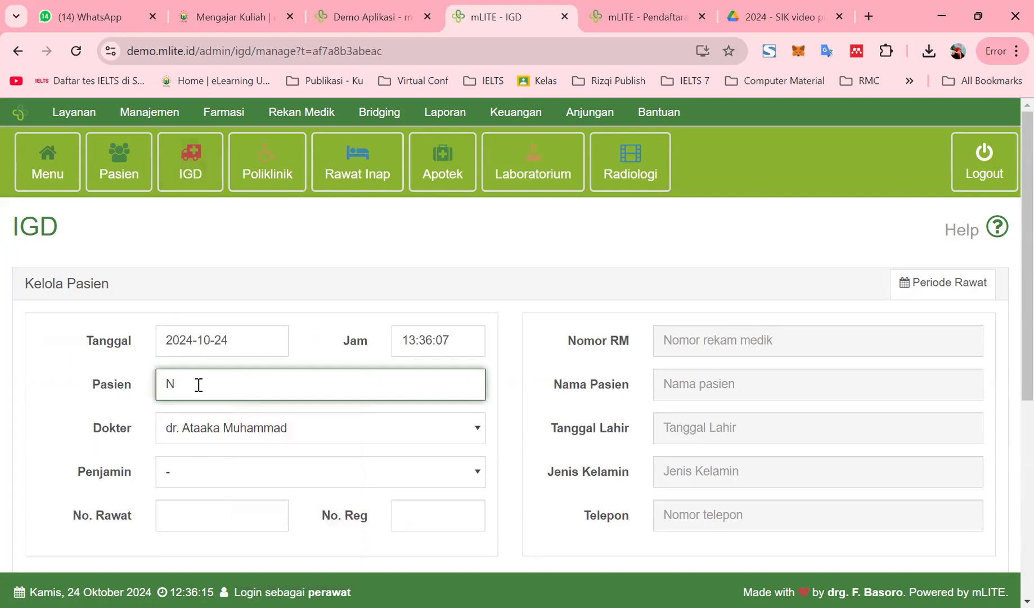
key("BackSpace")
type("andre")
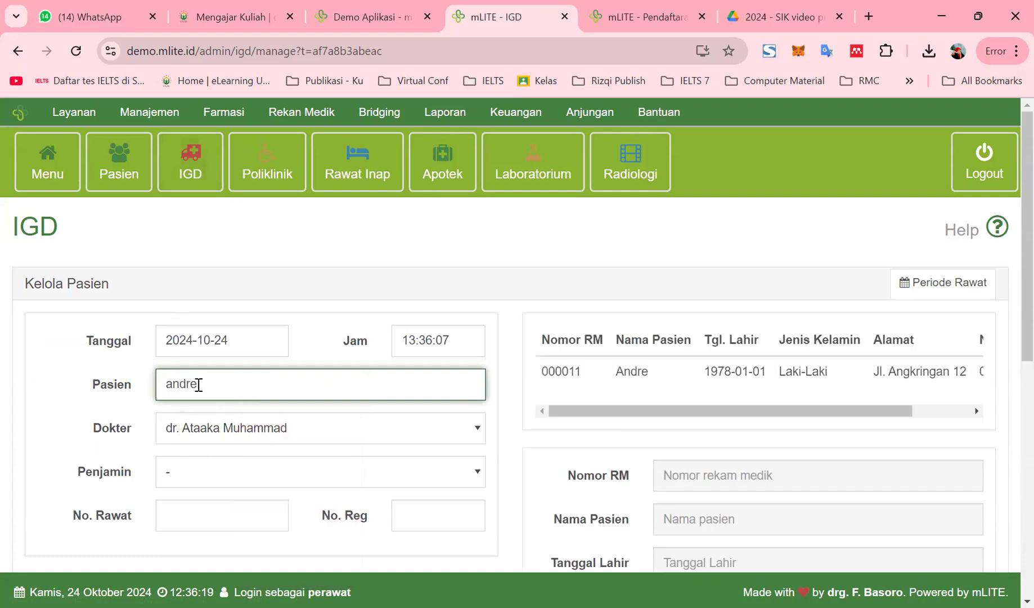
left_click(572, 371)
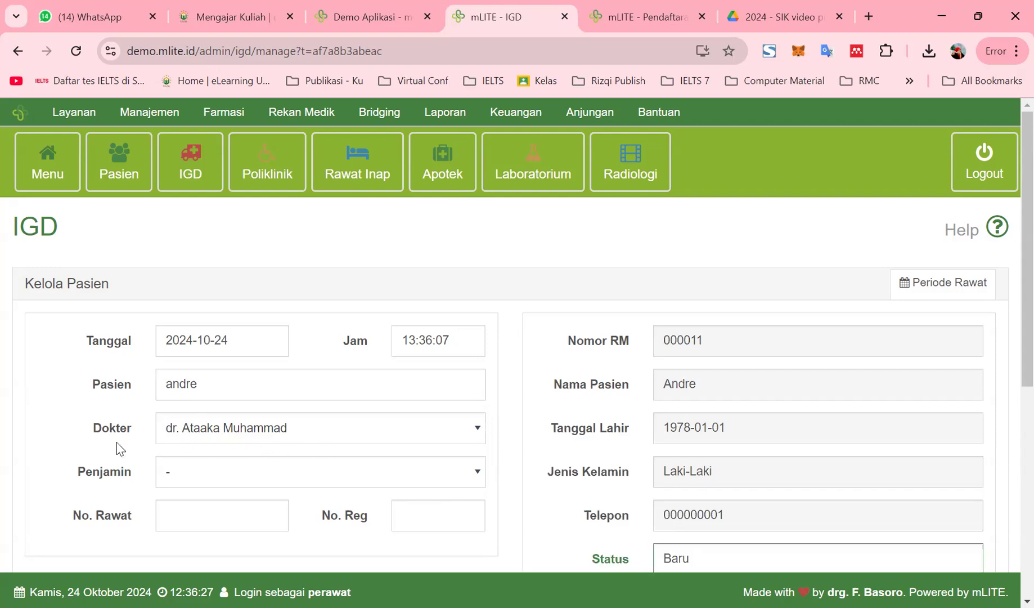
Set guarantor Umum, visit number 2024/10/24/000006 and registration number 006
left_click(192, 475)
scroll(200, 495, "down", 3)
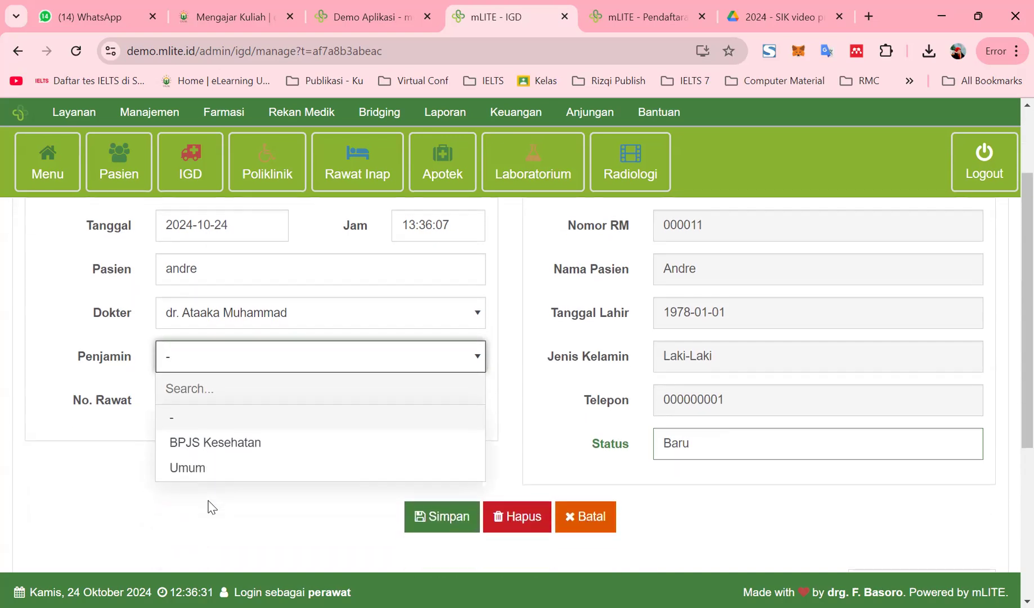
left_click(209, 434)
left_click(182, 361)
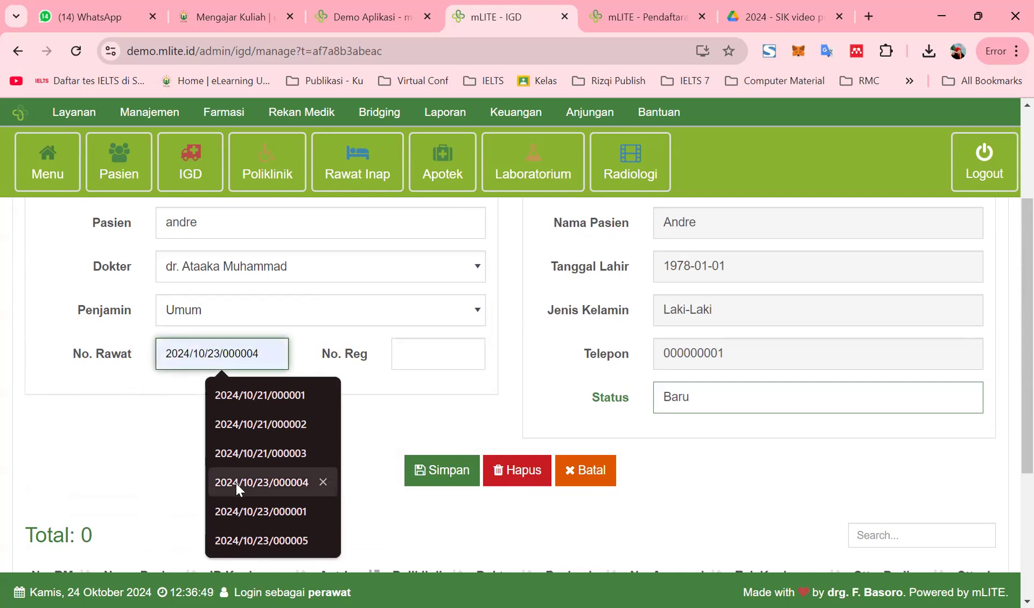
left_click(62, 432)
left_click(275, 356)
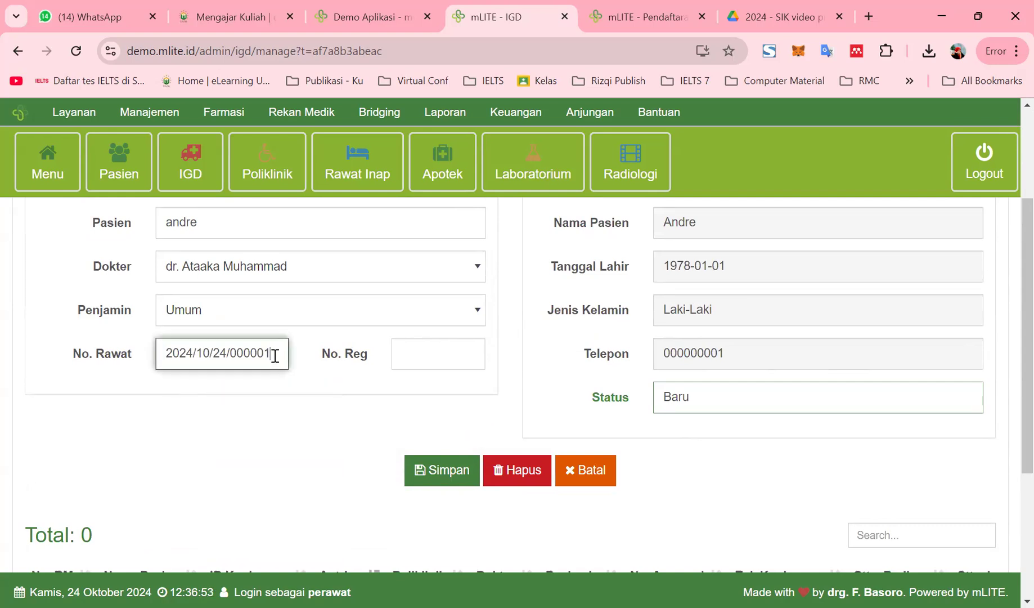
key("BackSpace")
type("6")
left_click(418, 353)
type("00")
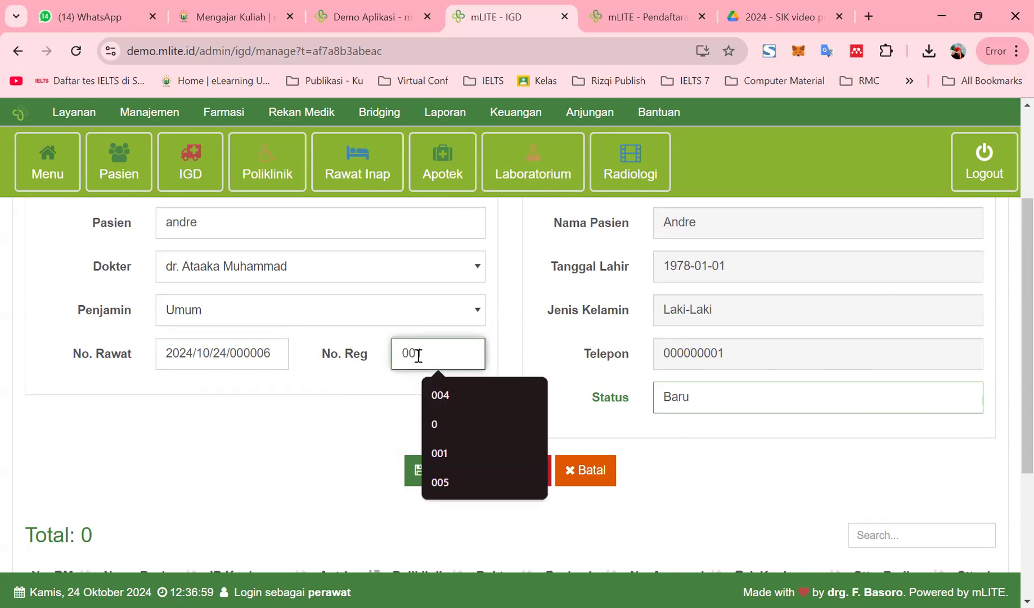
type("6")
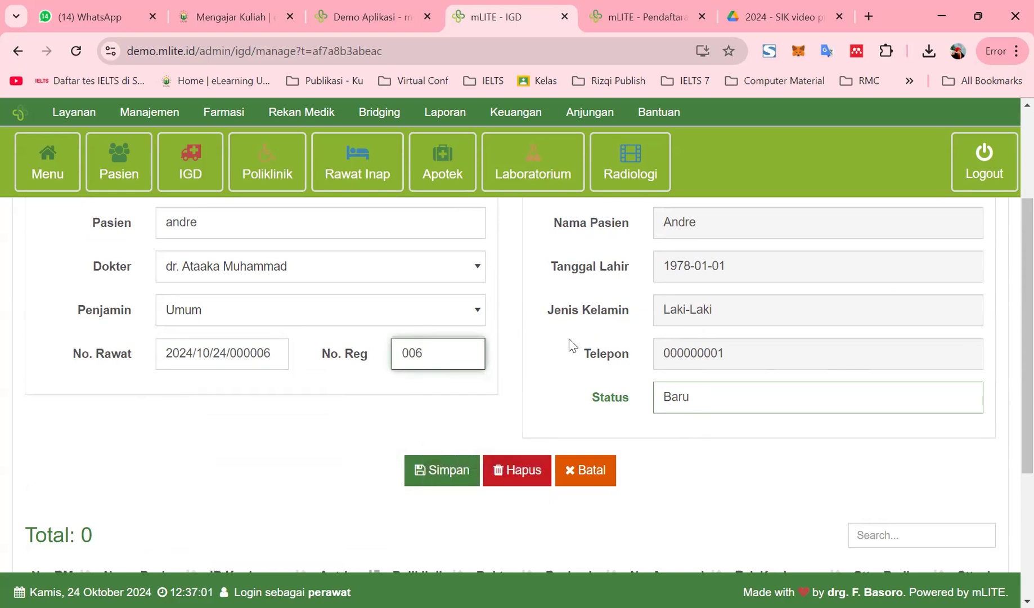
scroll(570, 337, "up", 2)
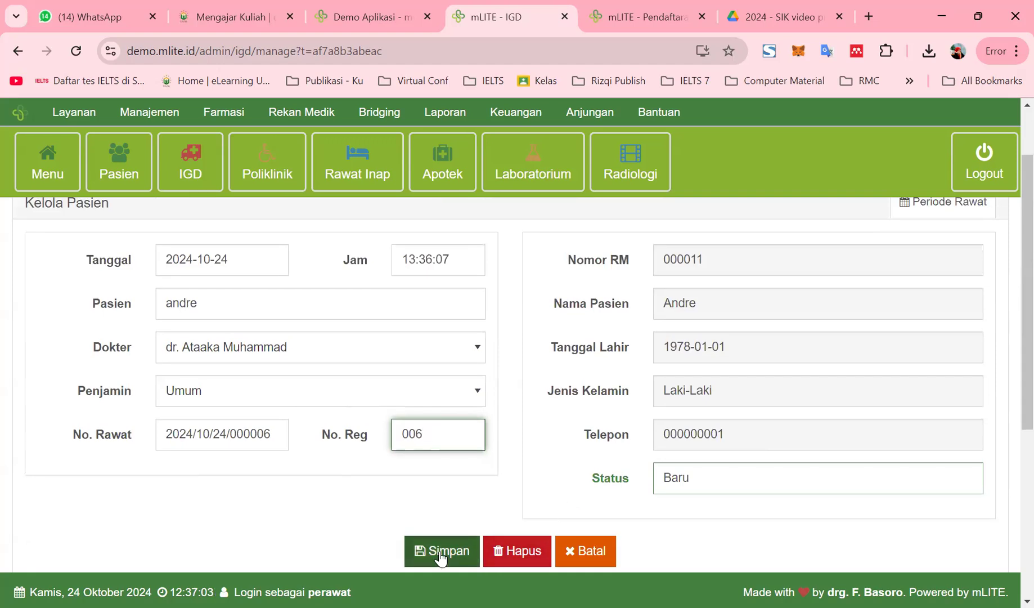
scroll(442, 557, "down", 2)
Save the IGD visit and check it is the only list entry, with queue 006
left_click(440, 478)
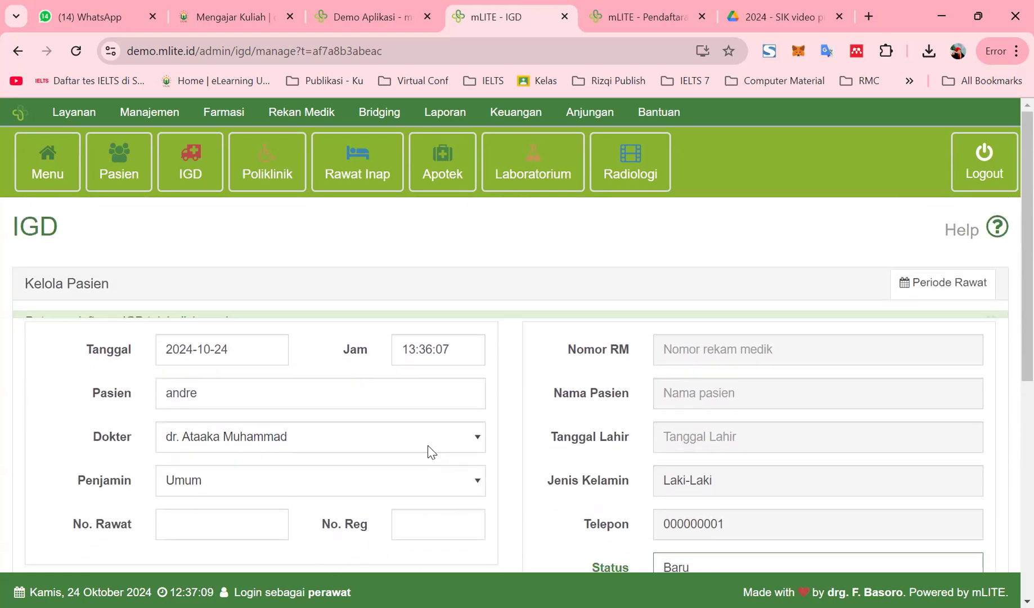
scroll(358, 488, "down", 4)
scroll(360, 498, "down", 3)
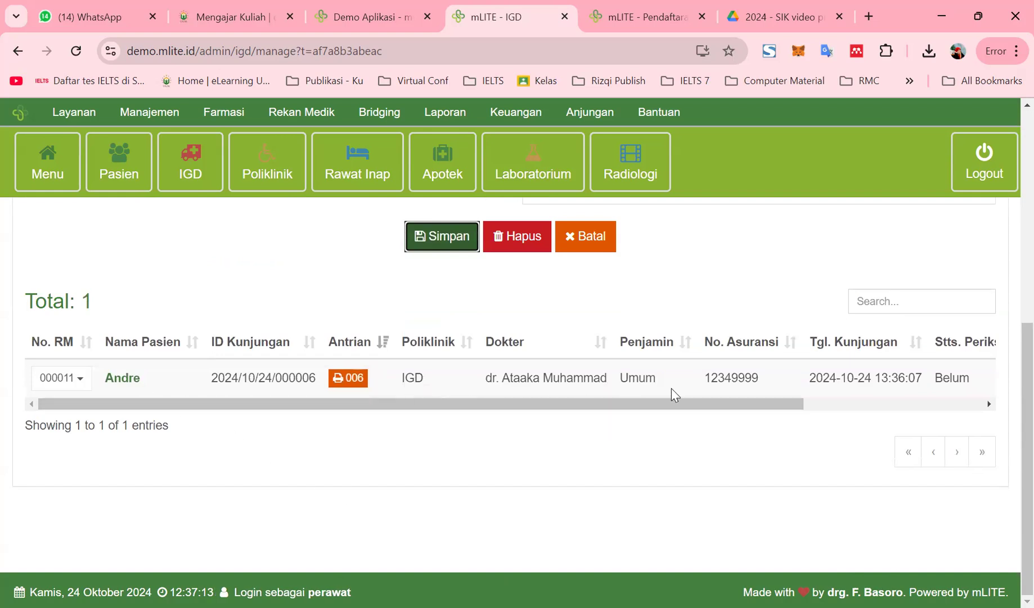
left_click_drag(421, 404, 609, 394)
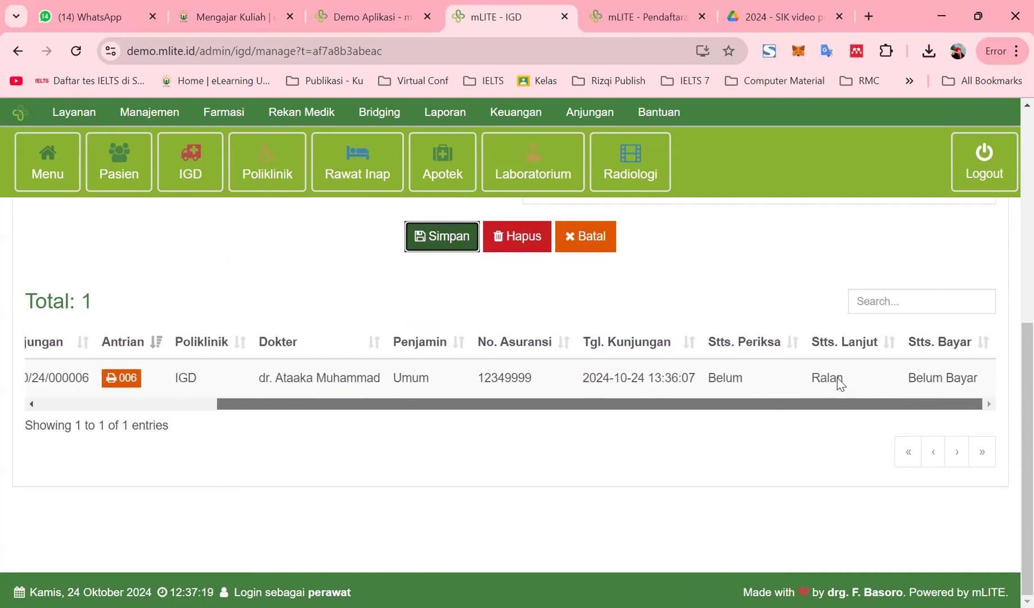
scroll(655, 417, "left", 5)
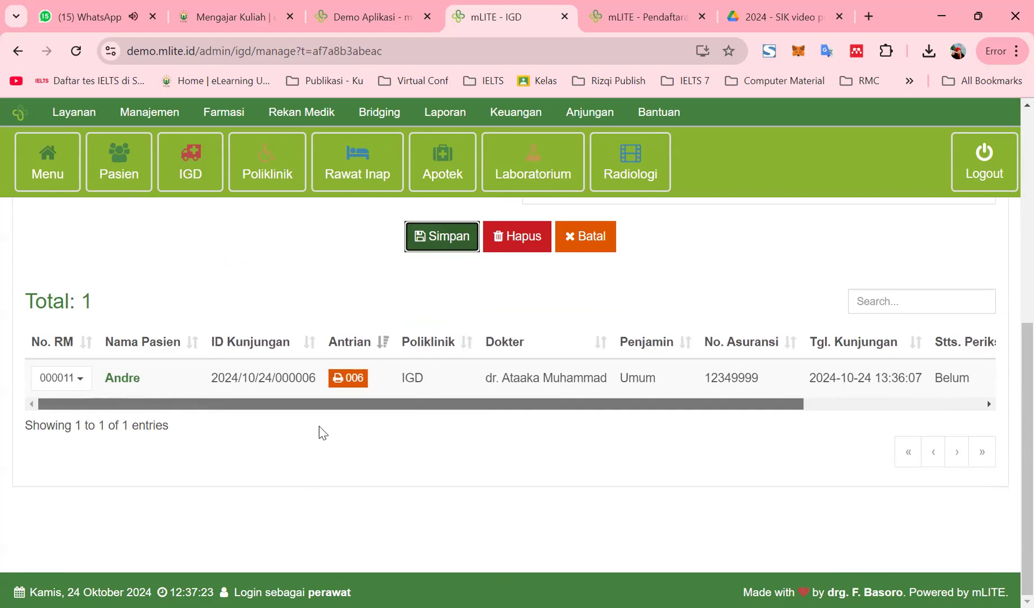
left_click(85, 379)
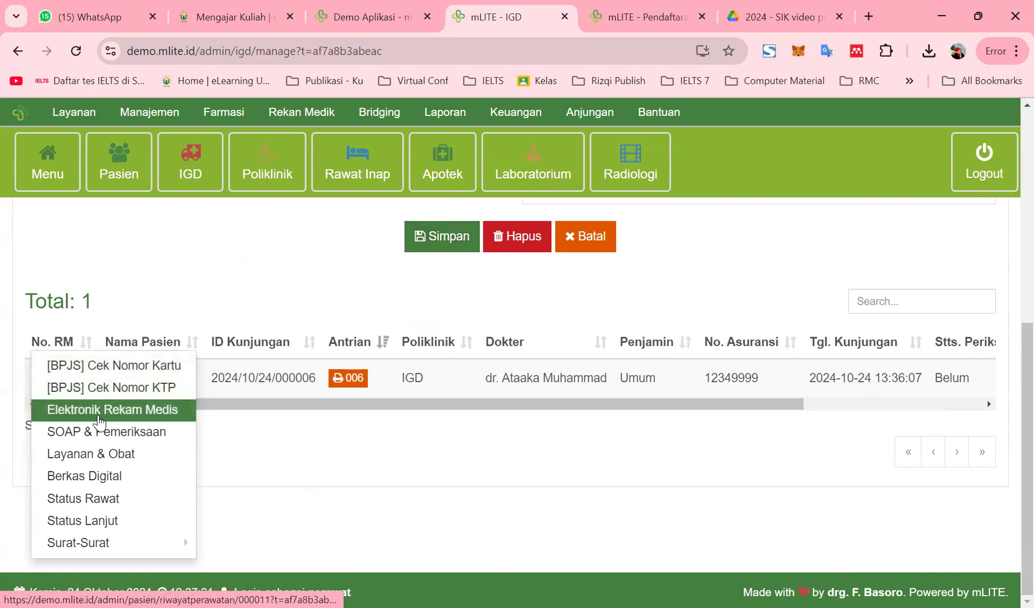
left_click(98, 419)
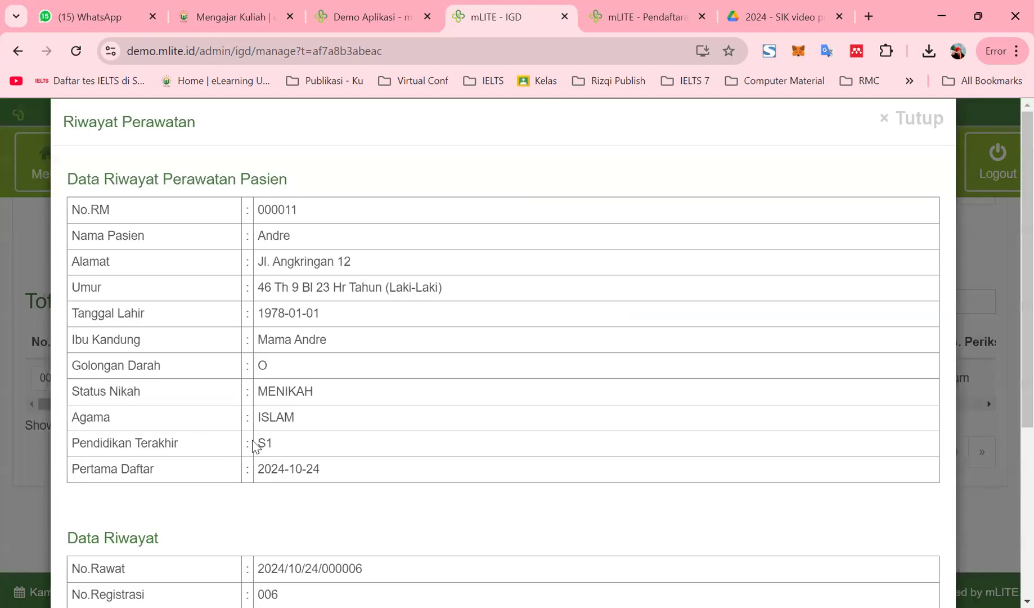
scroll(282, 354, "down", 4)
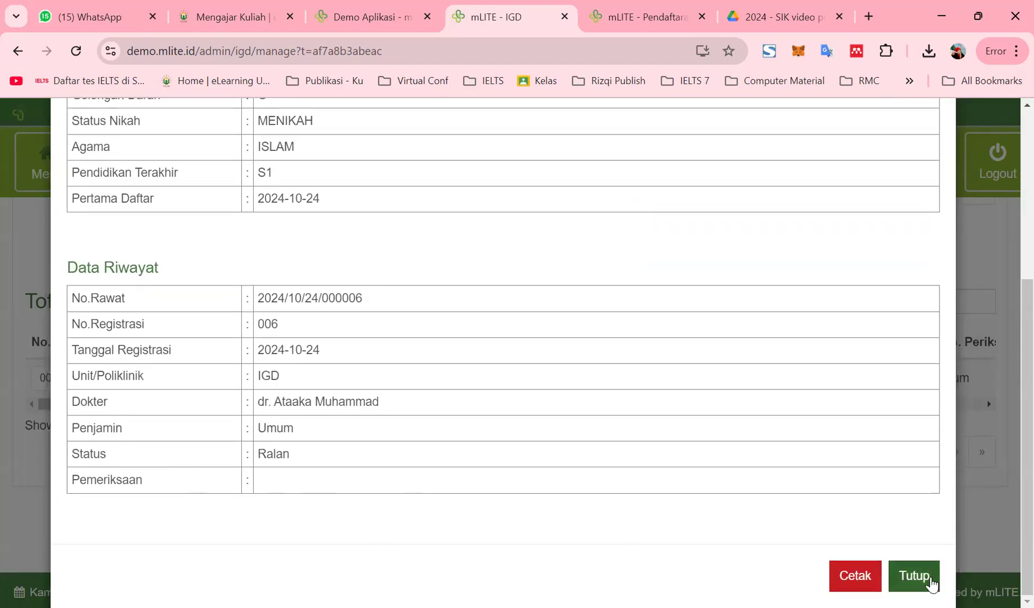
scroll(327, 423, "up", 4)
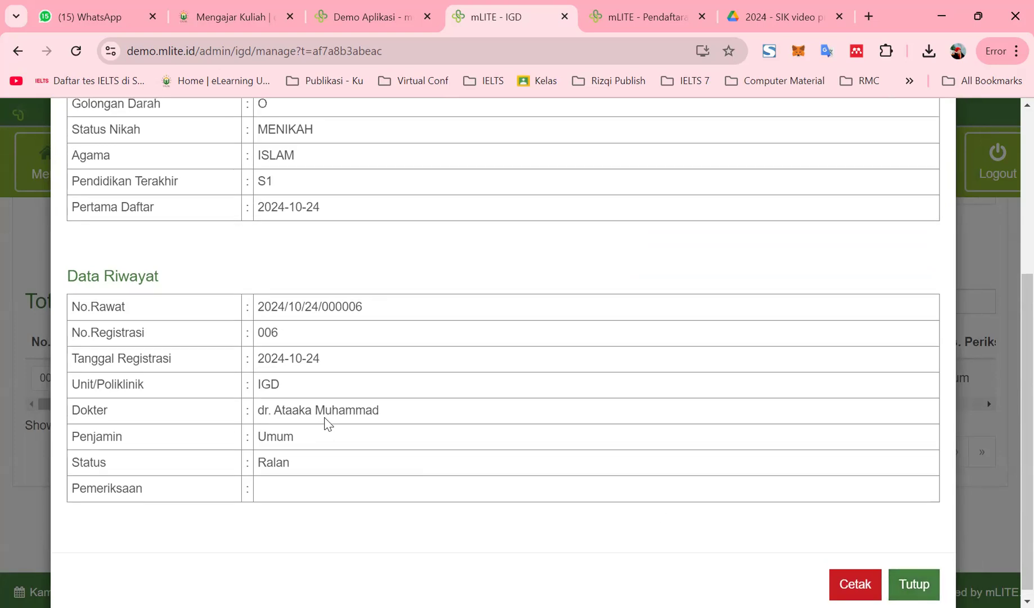
scroll(519, 487, "down", 4)
left_click(913, 575)
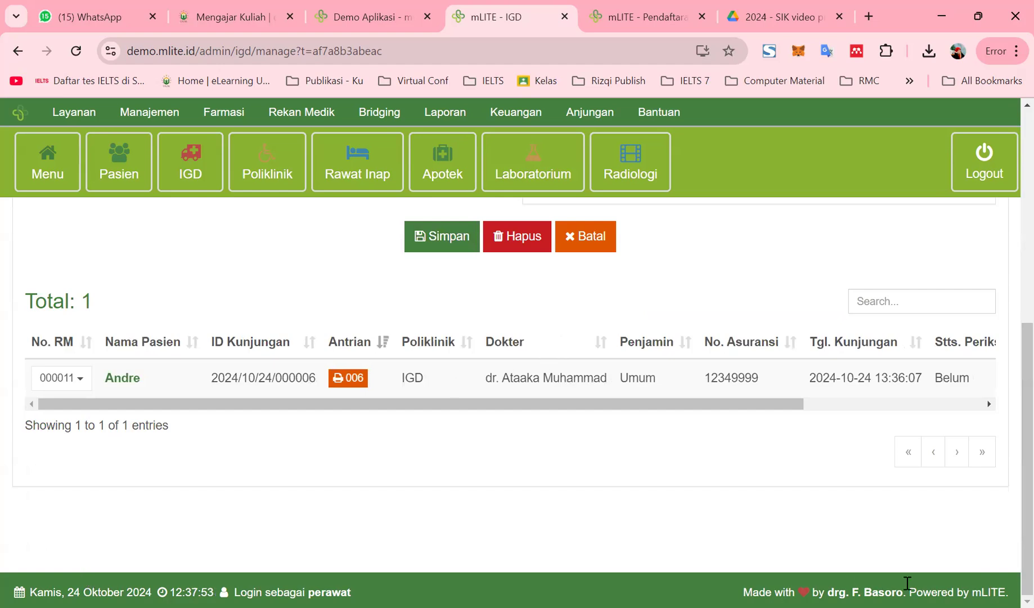
Save Rawat Jalan as the follow-up status and open the queue 006 receipt in a new tab
left_click(79, 379)
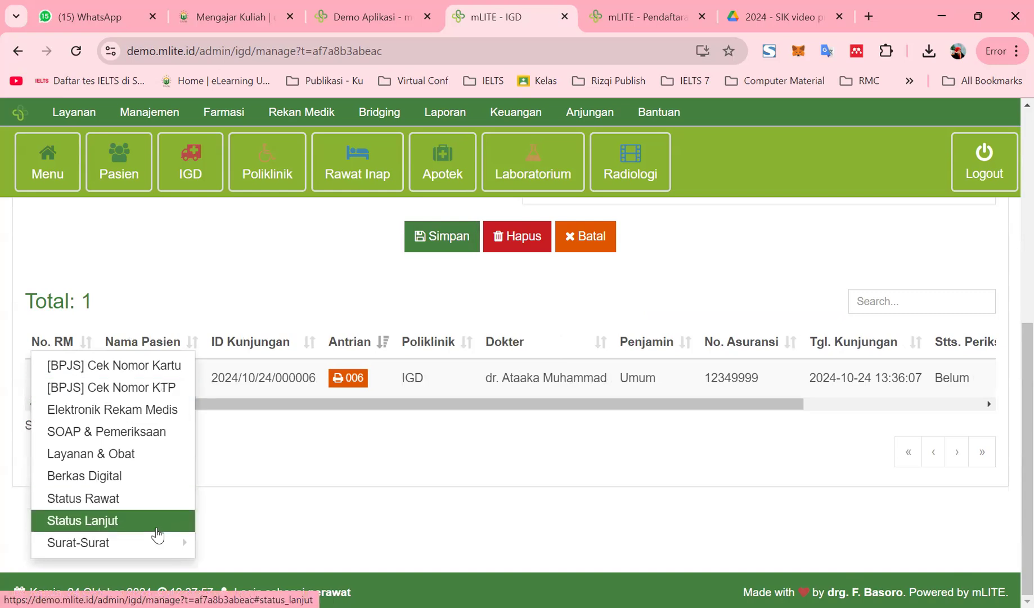
mouse_move(147, 541)
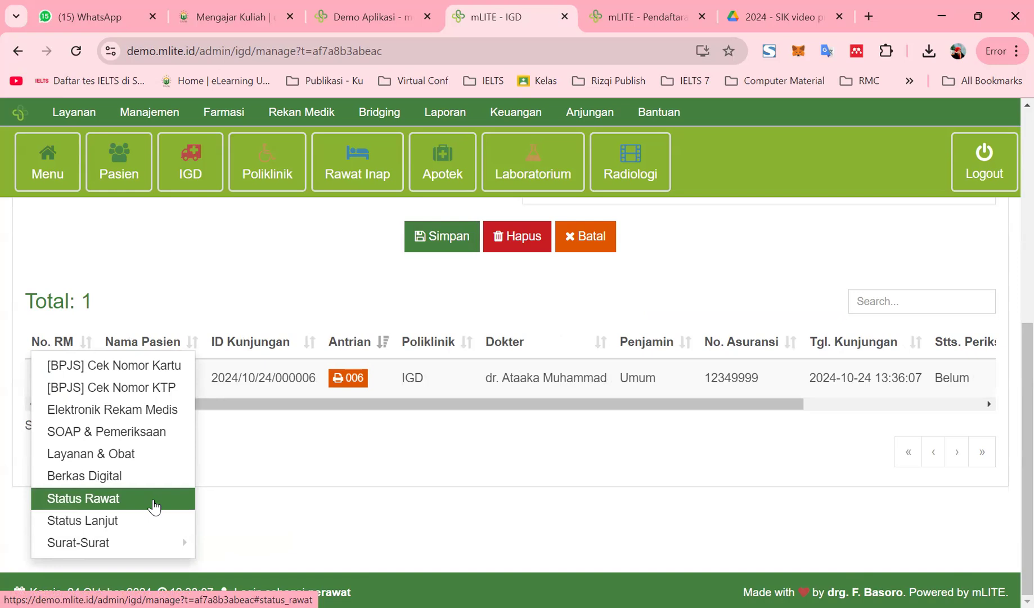
left_click(150, 520)
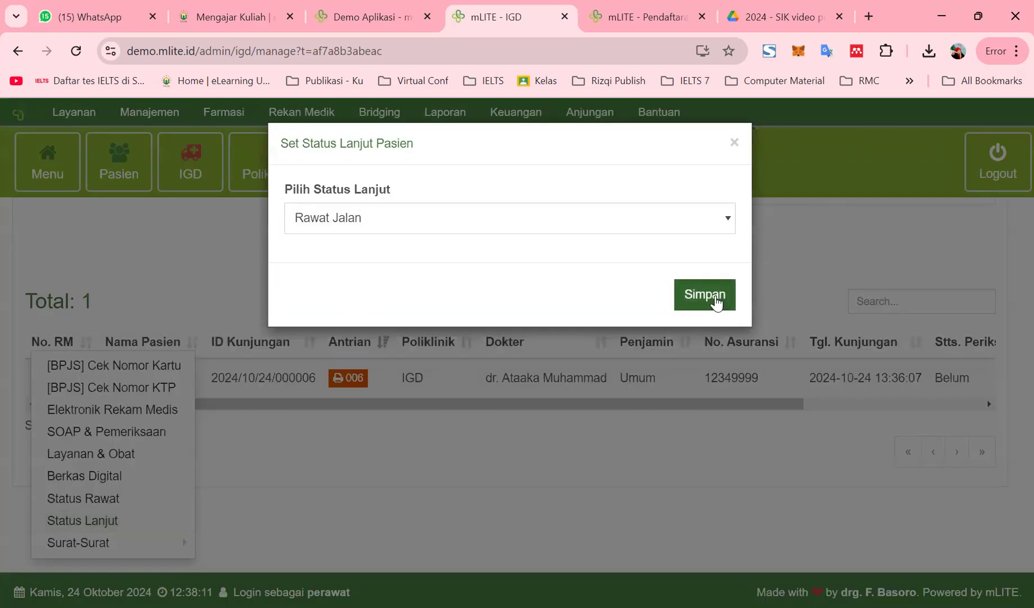
left_click(717, 302)
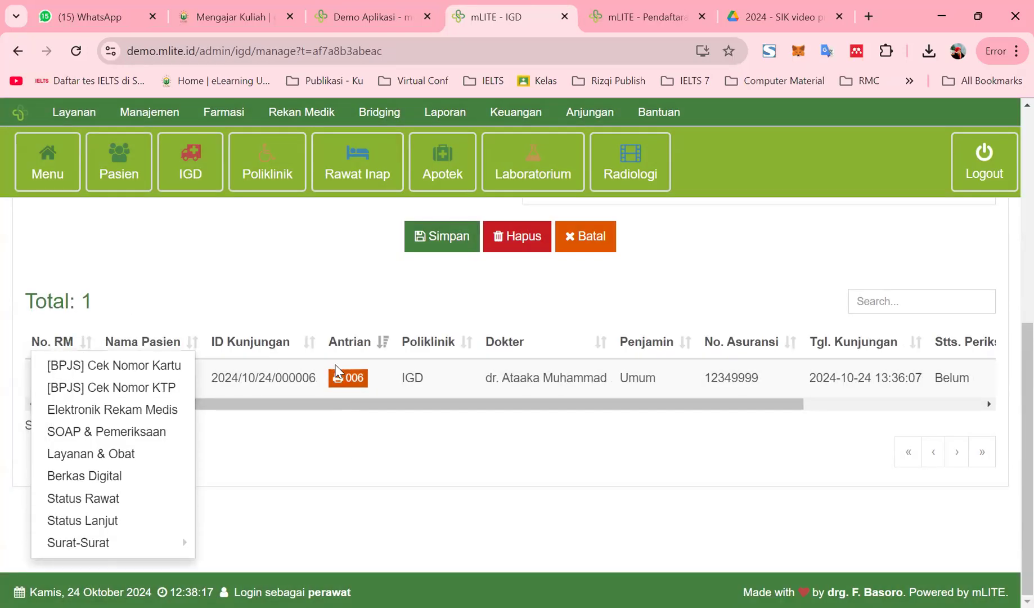
left_click(340, 377)
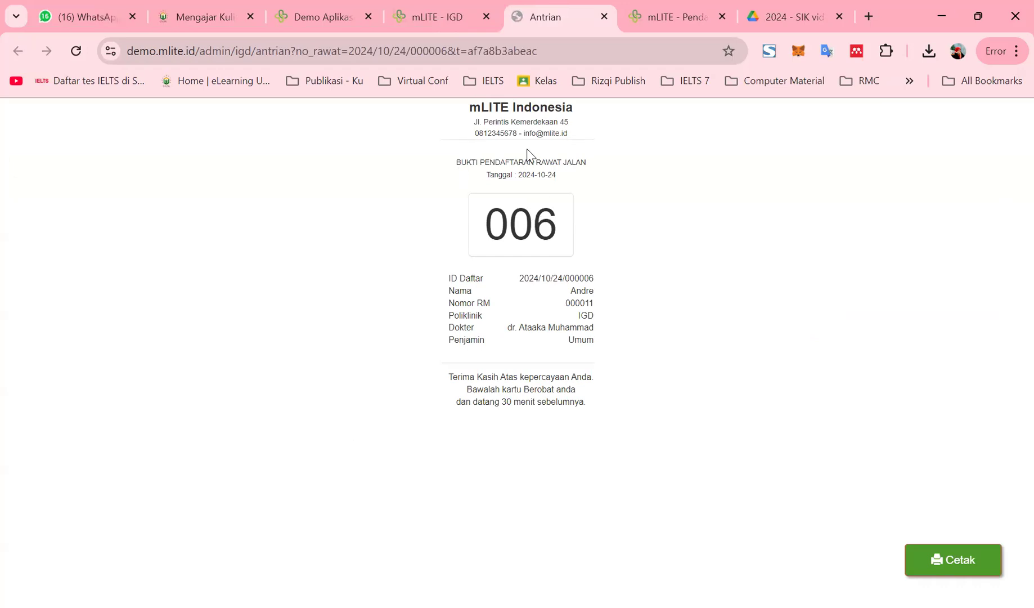
key("ctrl+shift+Tab")
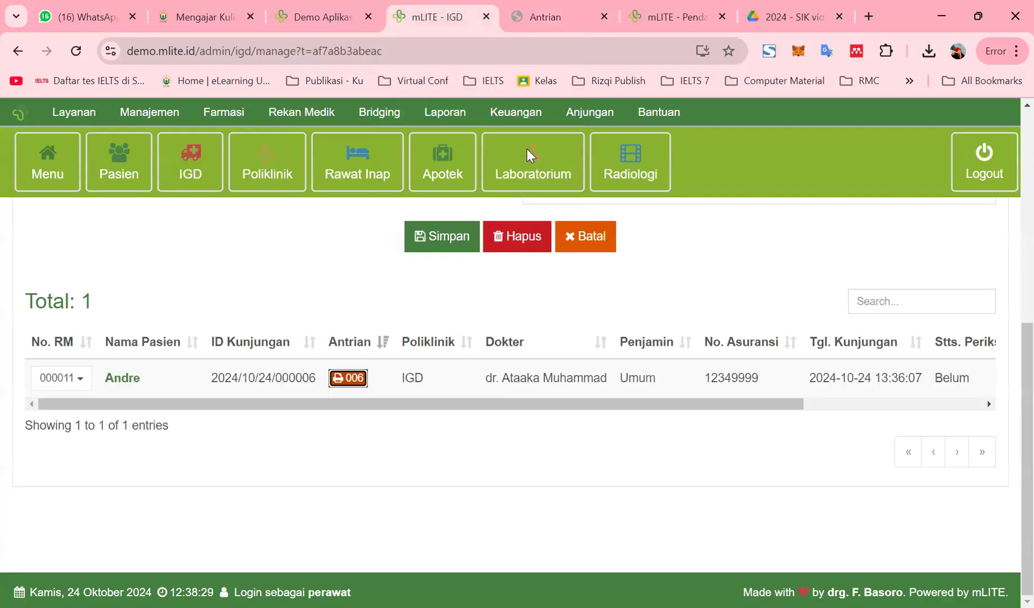
On the Rawat Jalan page, search the patient by name and pick the matching result
left_click(254, 172)
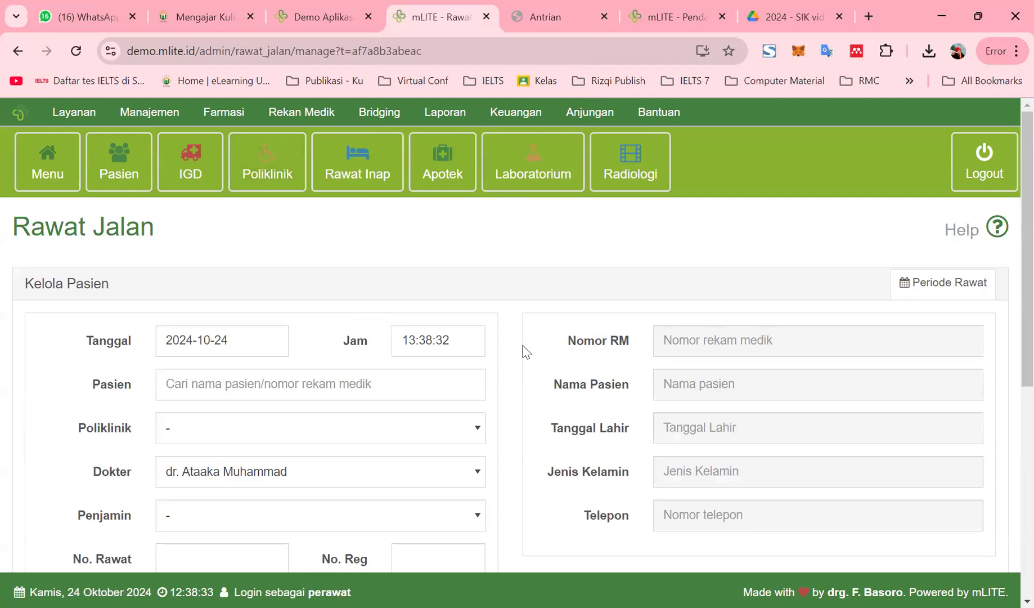
scroll(509, 287, "down", 8)
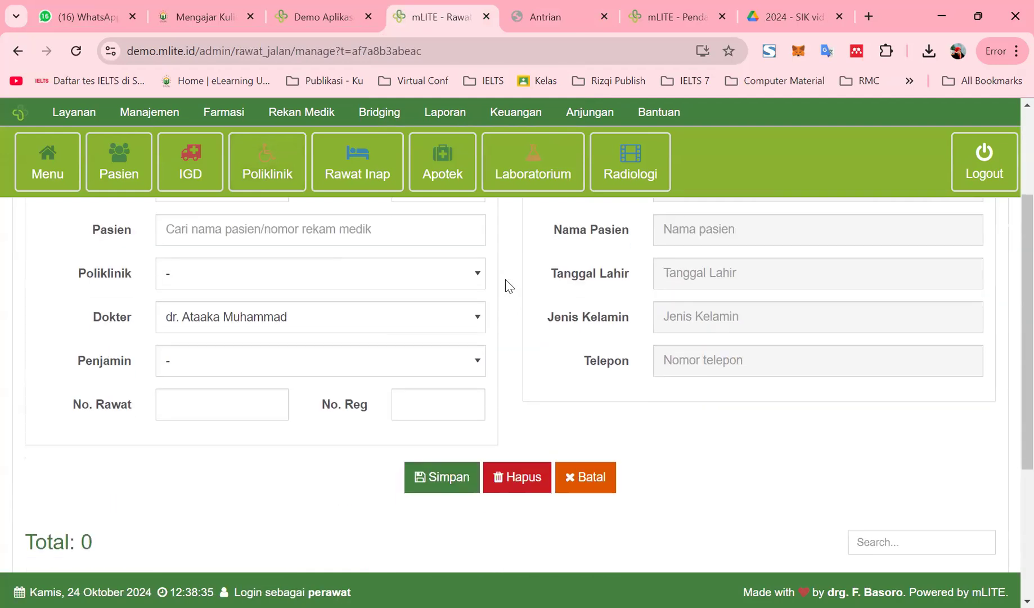
scroll(510, 287, "up", 7)
scroll(509, 287, "down", 5)
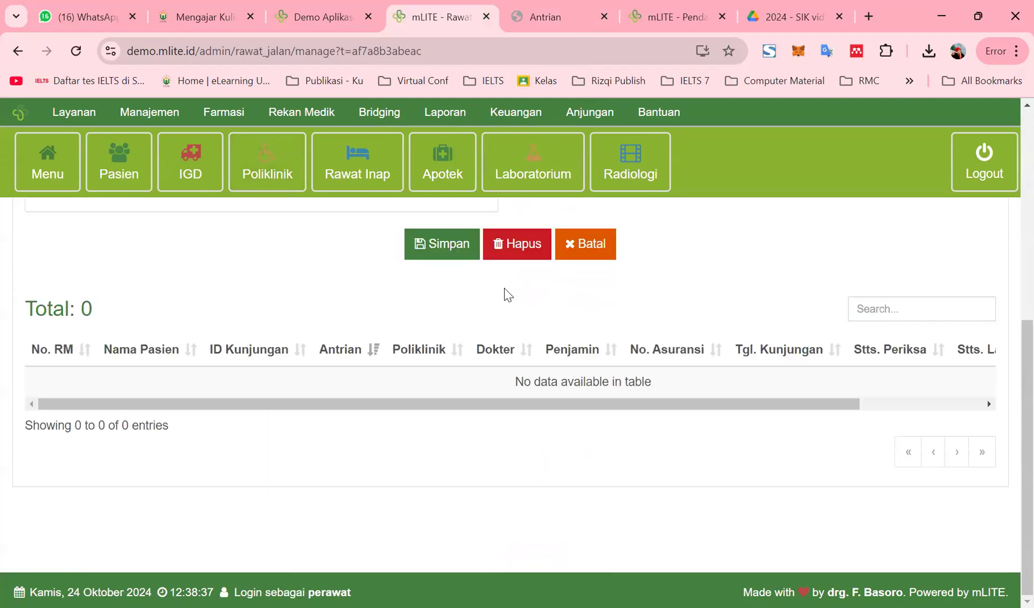
scroll(508, 292, "up", 7)
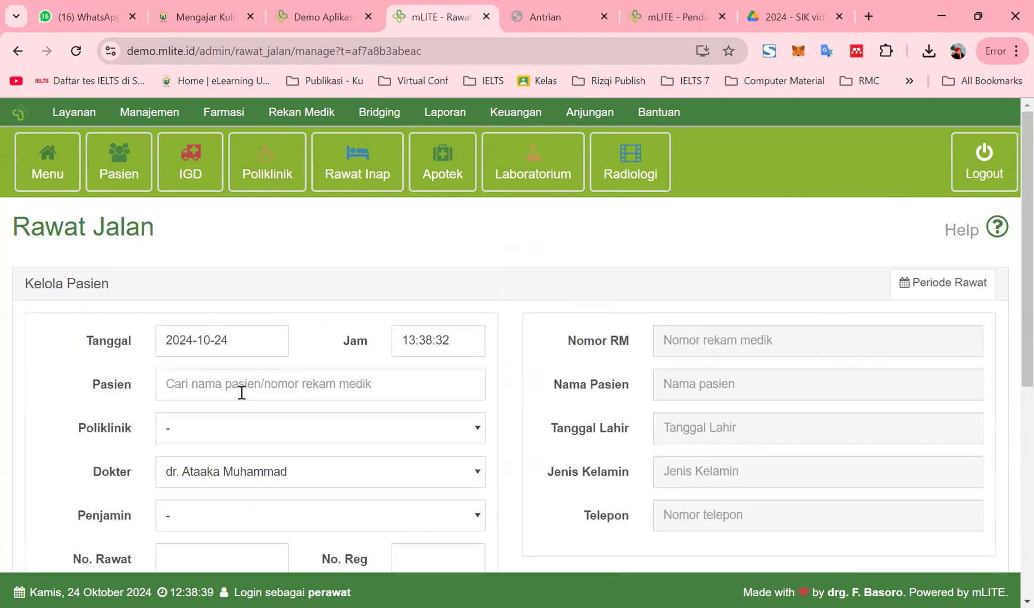
left_click(242, 387)
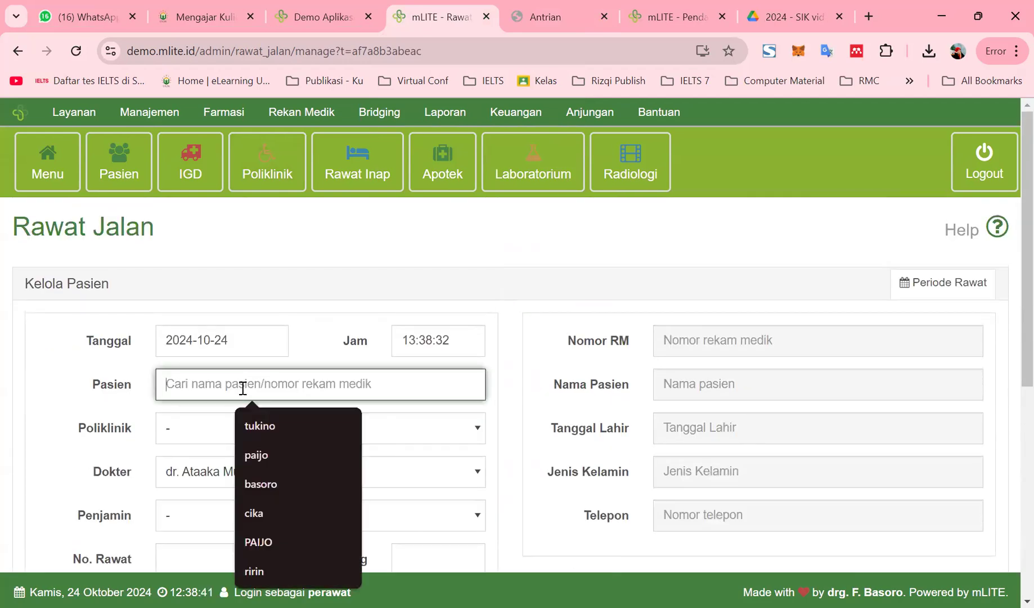
type("andre")
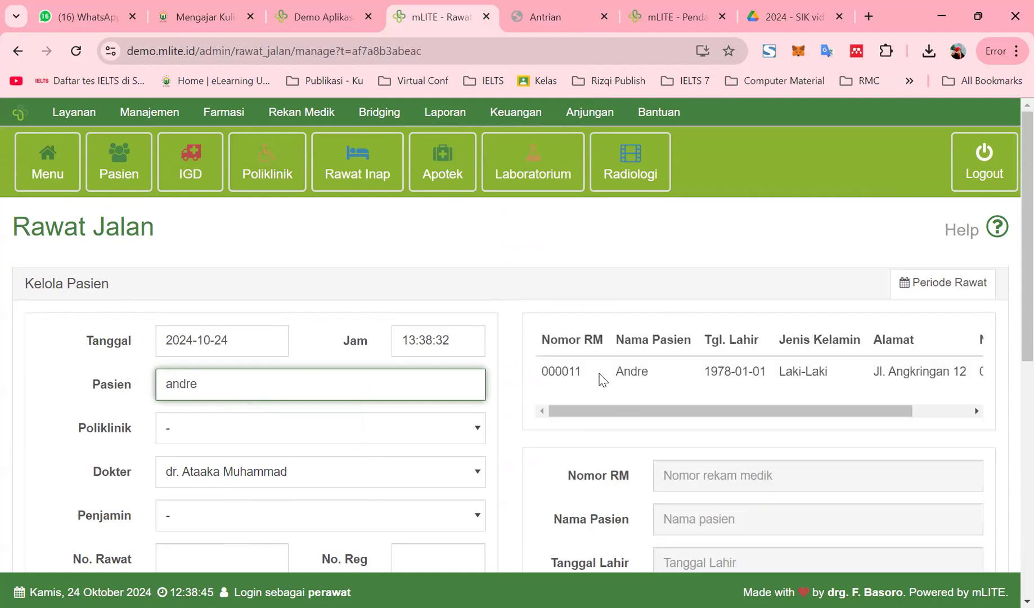
scroll(601, 380, "down", 3)
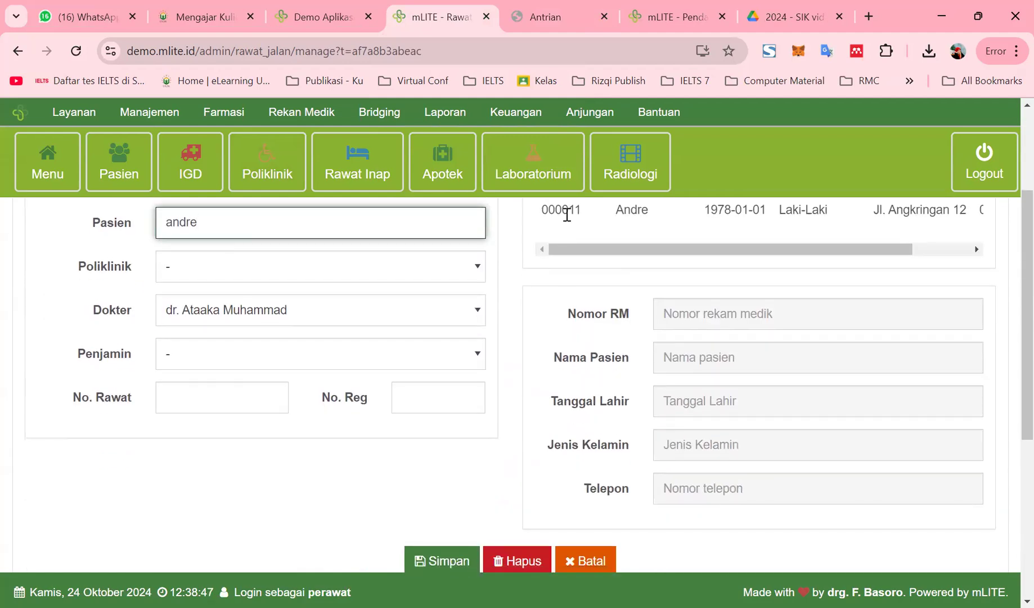
left_click(567, 217)
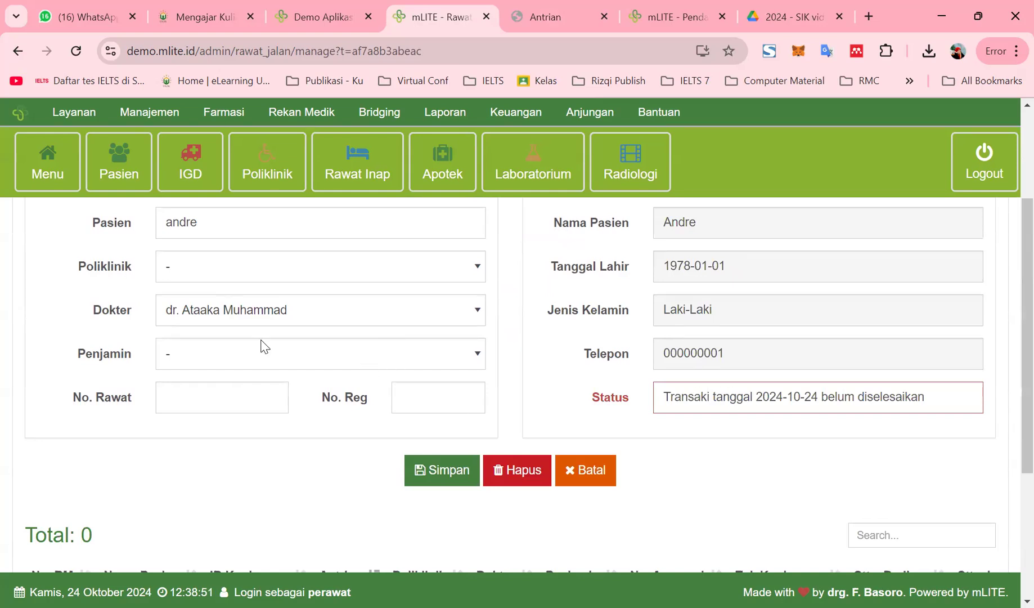
Choose Umum as both the Poliklinik and the Penjamin
scroll(262, 346, "up", 1)
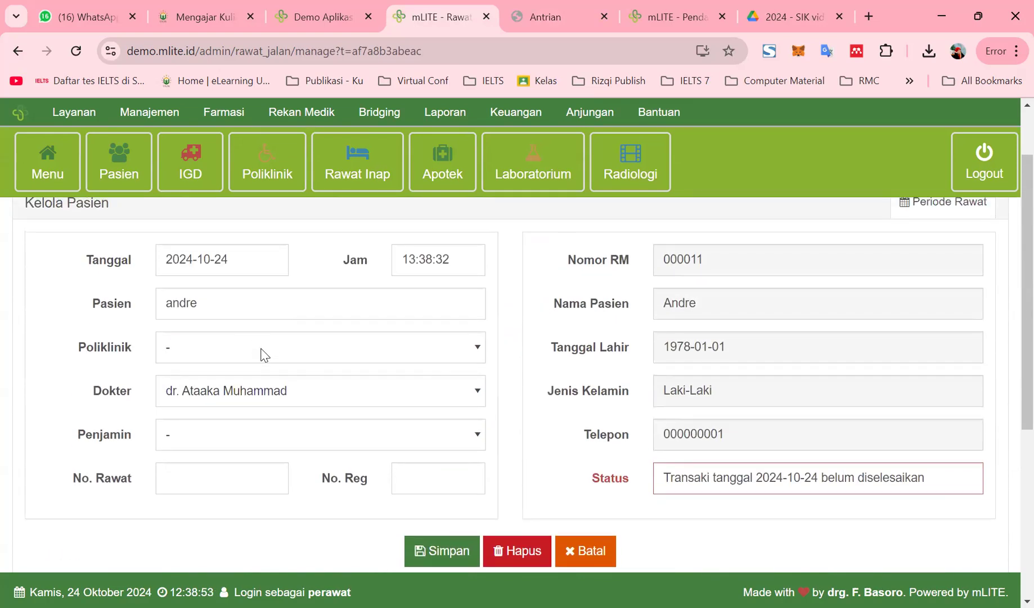
left_click(261, 355)
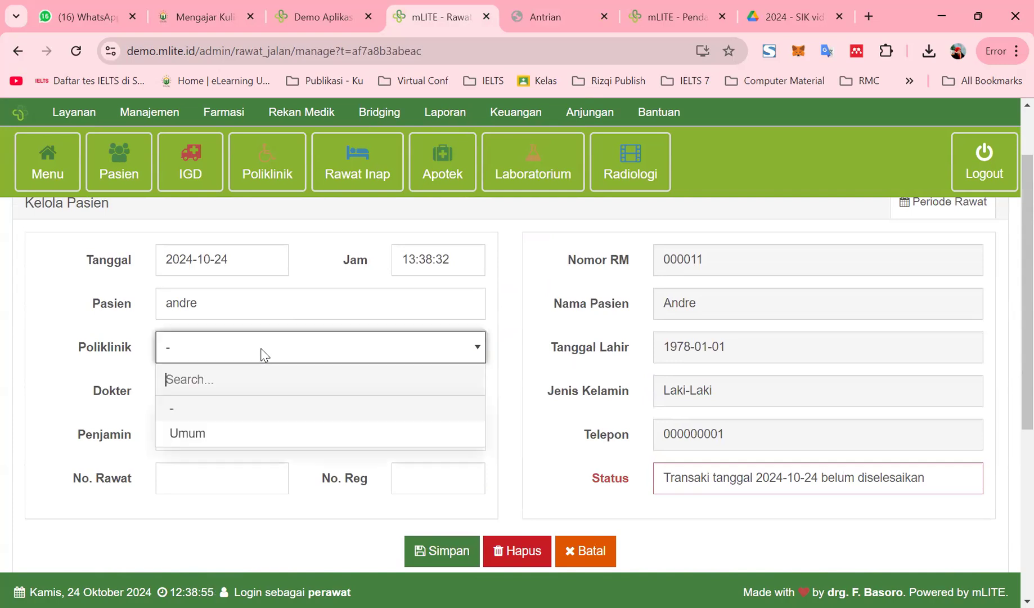
left_click(248, 434)
left_click(256, 438)
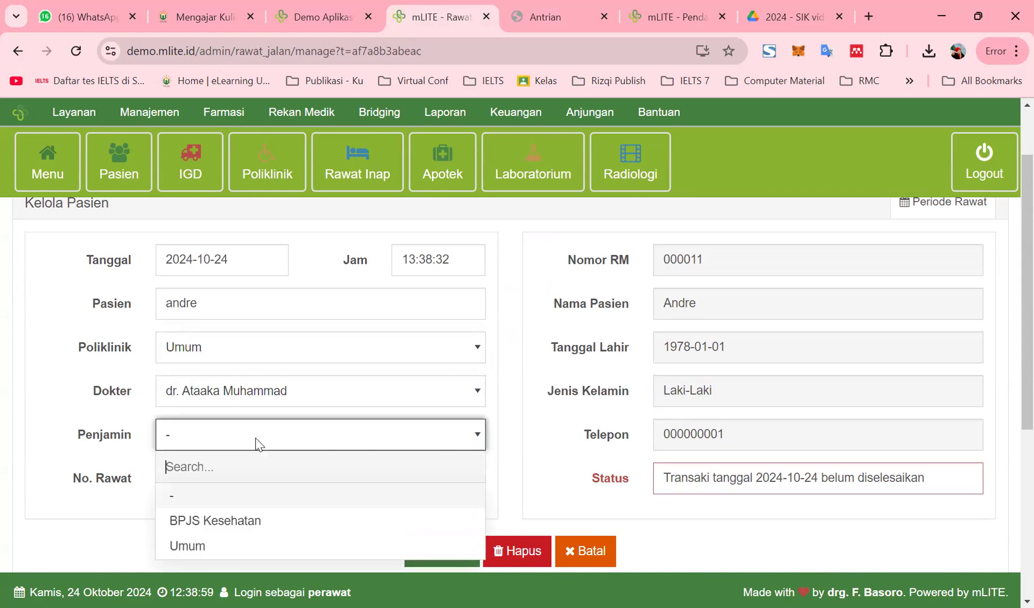
left_click(237, 547)
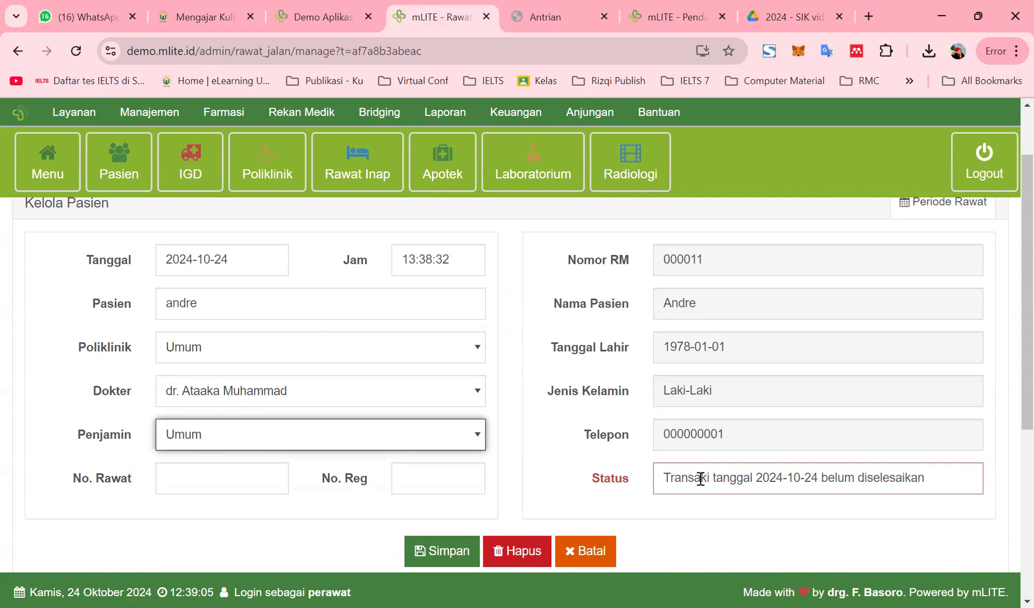
scroll(603, 484, "down", 3)
scroll(662, 423, "up", 4)
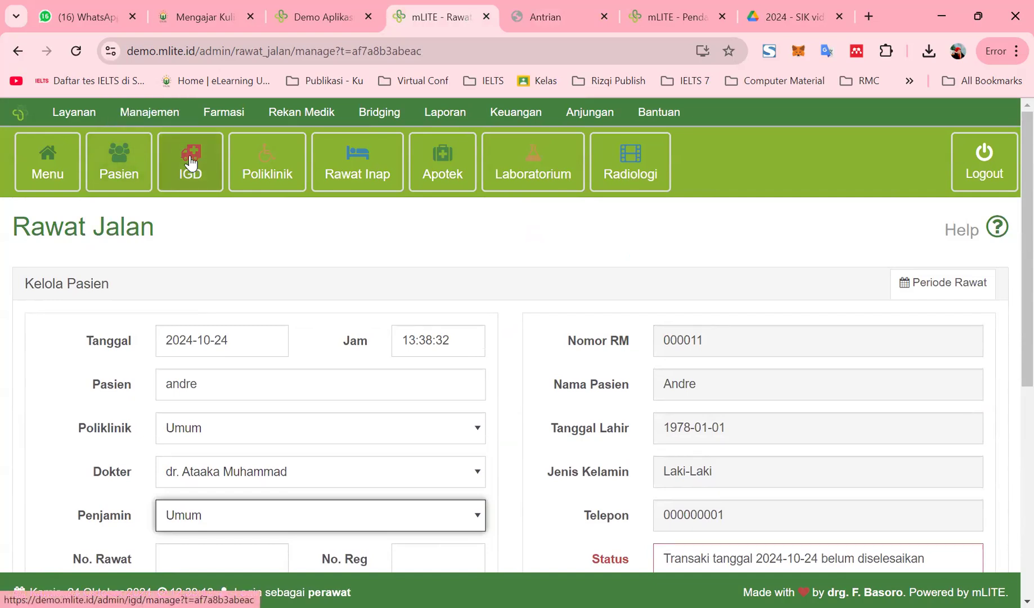
Go back to the IGD page and view, then close, the emergency visit's action list
left_click(190, 162)
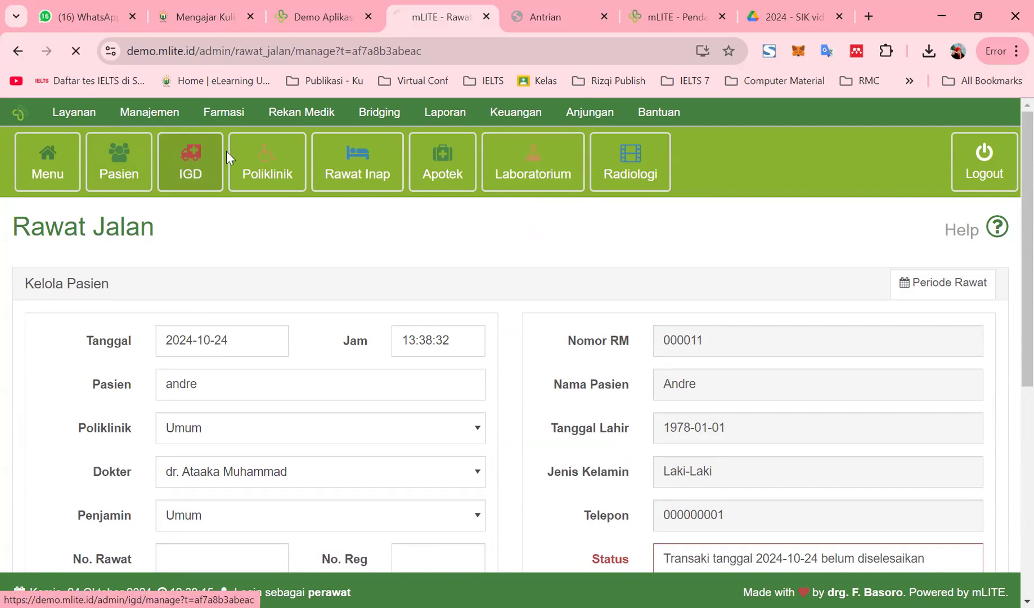
left_click_drag(359, 406, 307, 444)
left_click(84, 381)
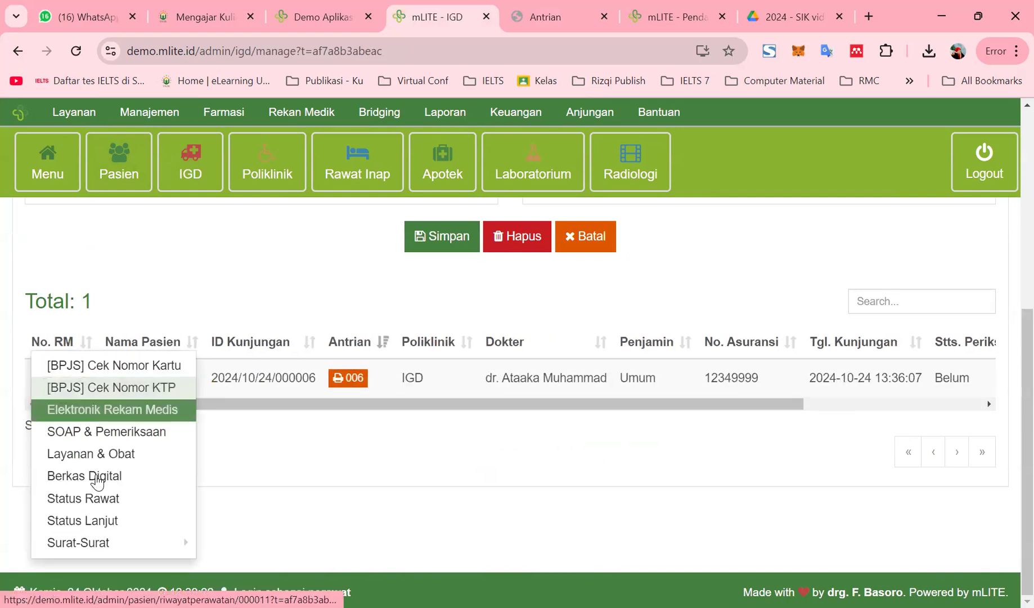
mouse_move(143, 553)
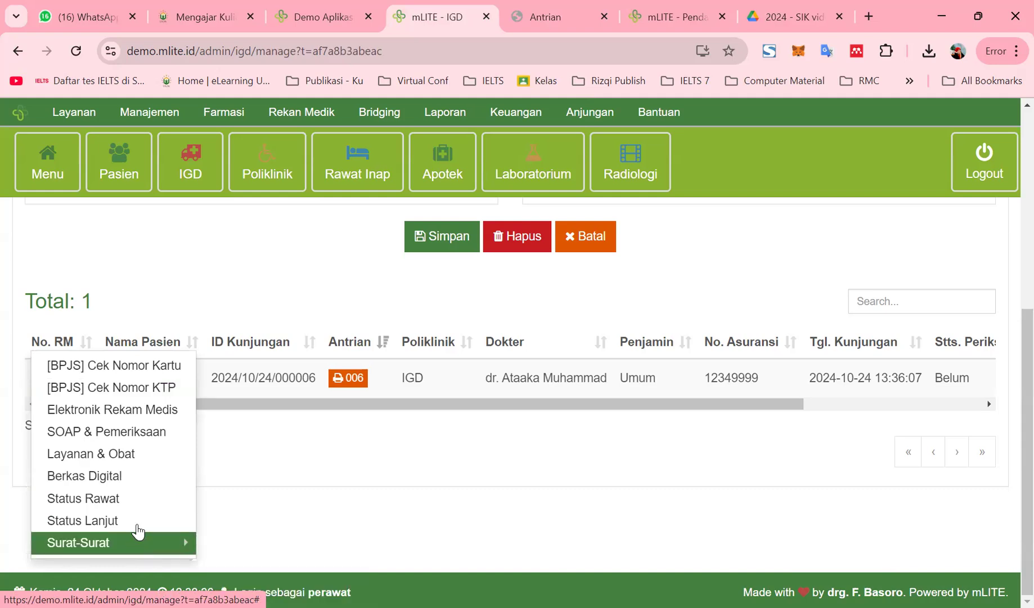
left_click(168, 266)
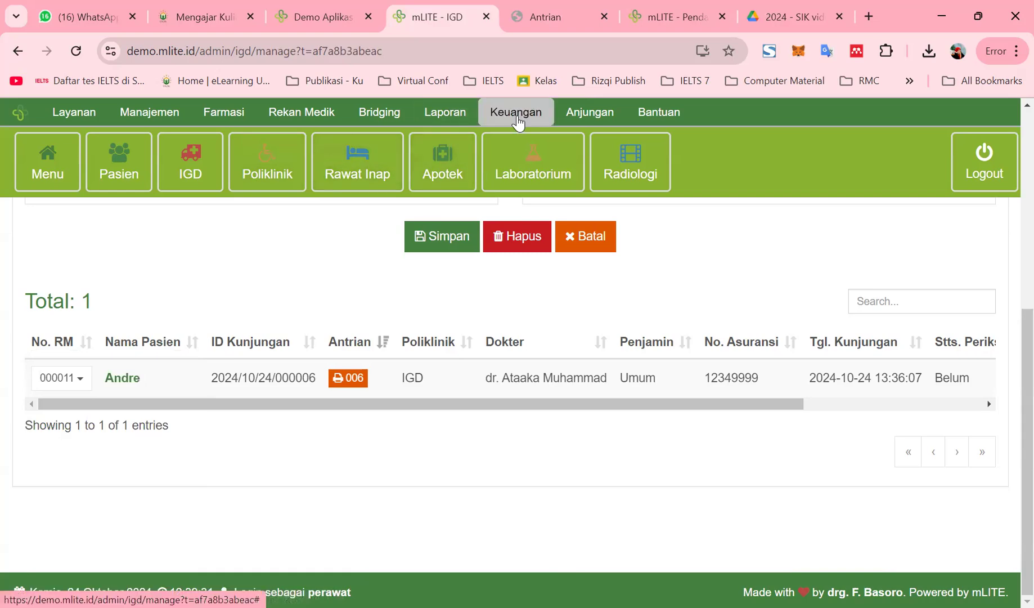
Open the Kasir Rawat Jalan cashier module from the module grid and scroll its table
left_click(50, 166)
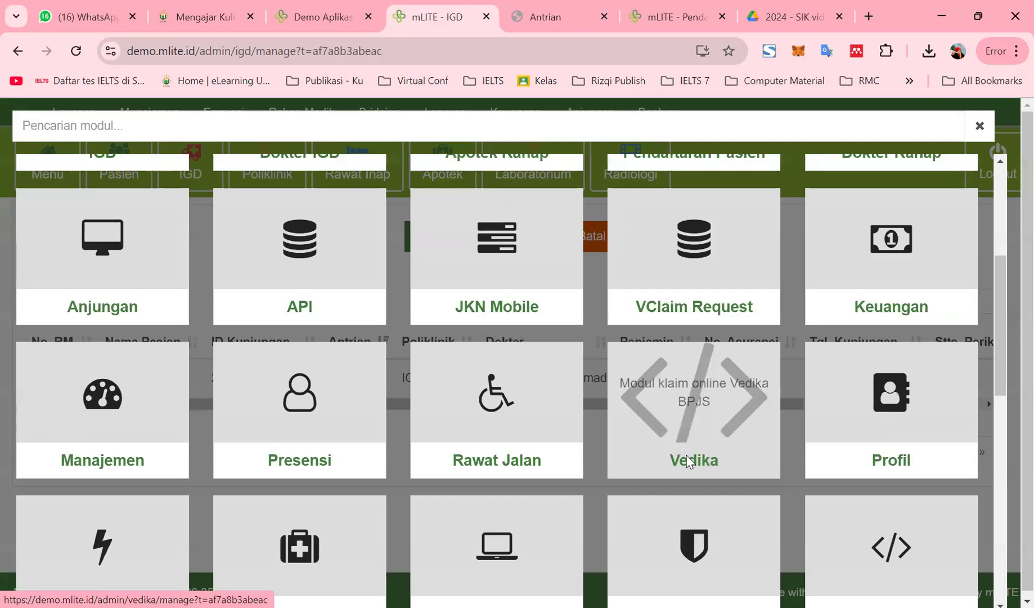
scroll(686, 388, "down", 5)
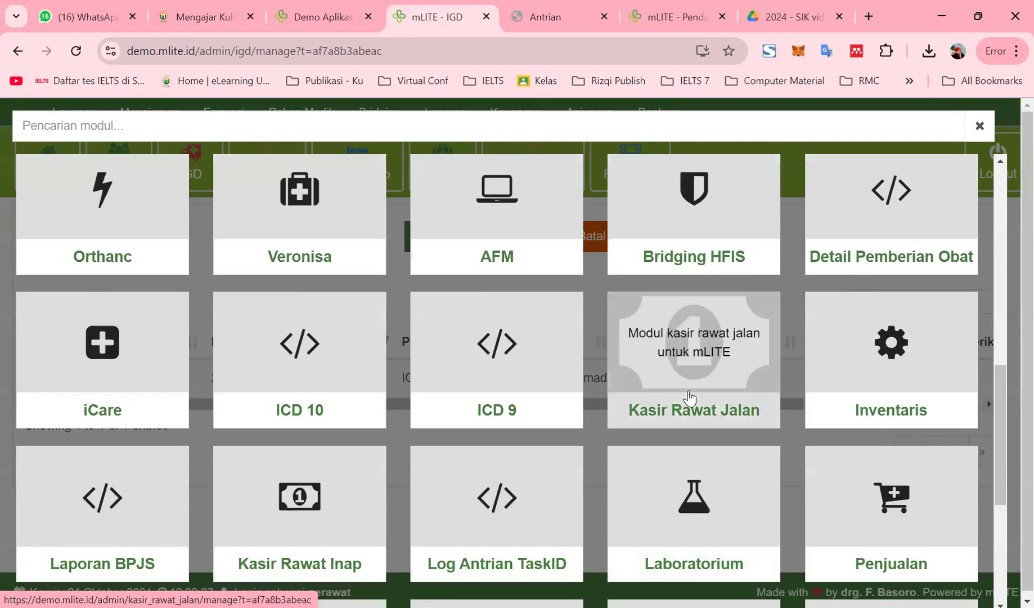
left_click(689, 398)
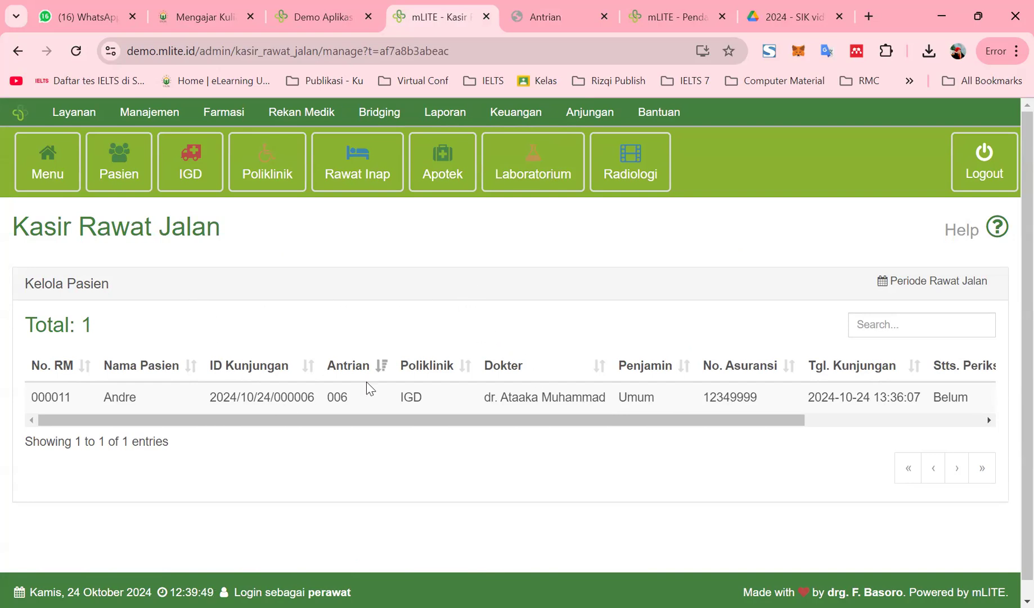
left_click_drag(358, 422, 726, 426)
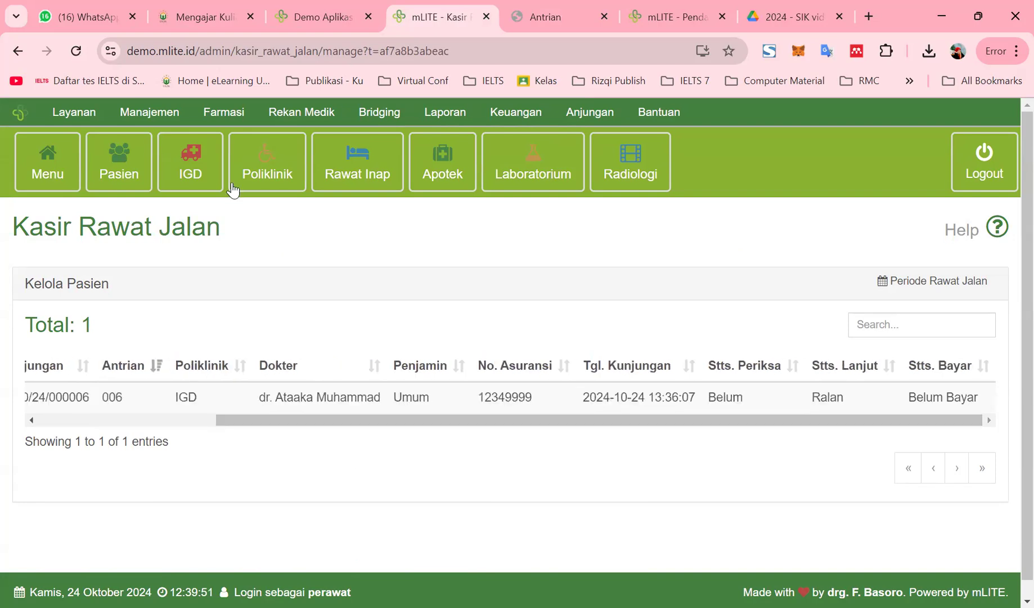
Reopen Kasir Rawat Jalan and scroll the table right to the Belum Bayar Stts. Bayar column
left_click(59, 135)
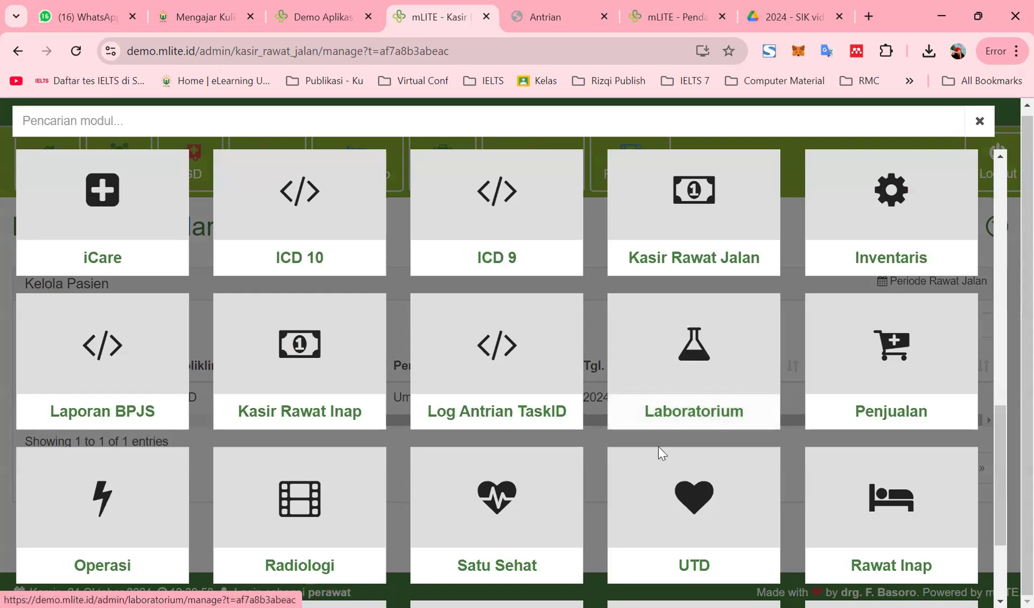
scroll(658, 446, "up", 5)
scroll(659, 451, "up", 2)
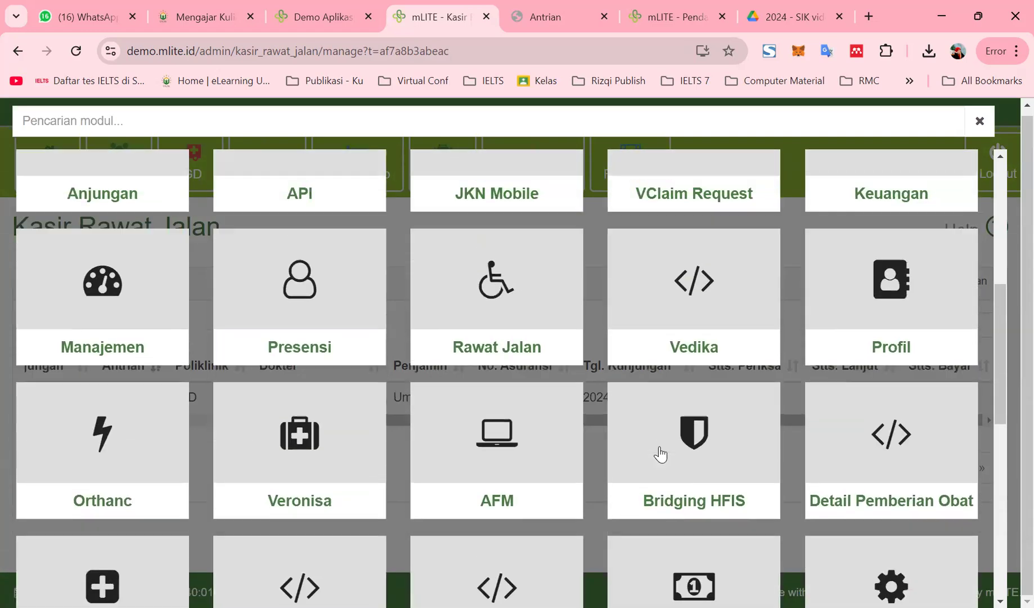
scroll(659, 452, "up", 1)
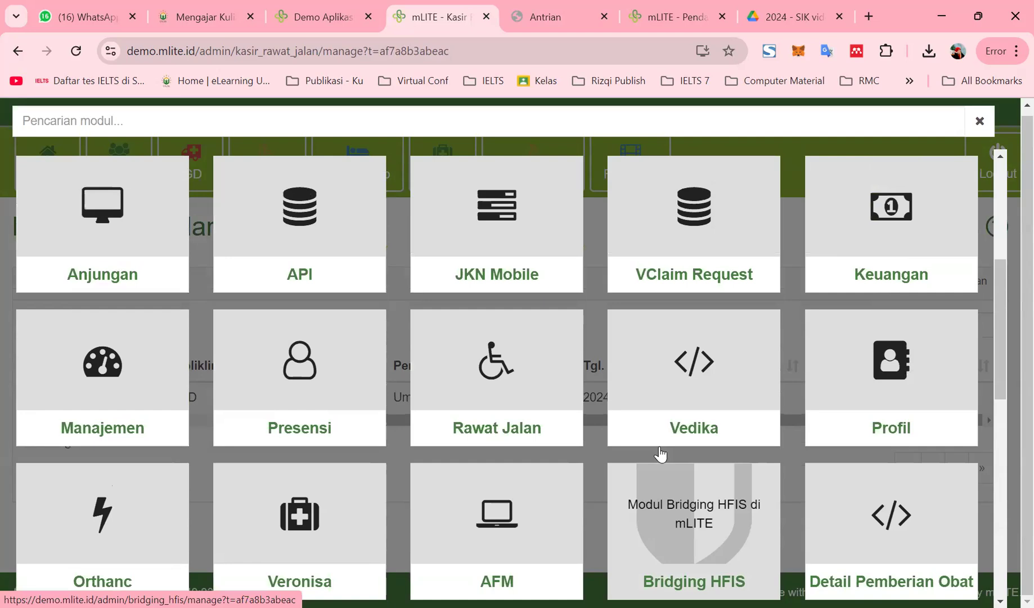
scroll(659, 452, "up", 4)
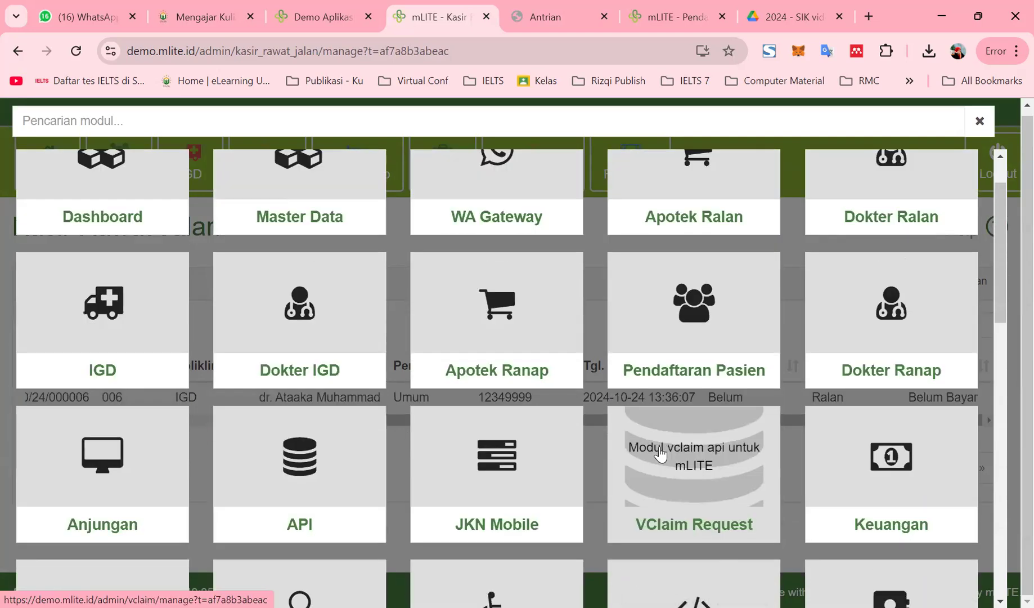
scroll(659, 452, "up", 1)
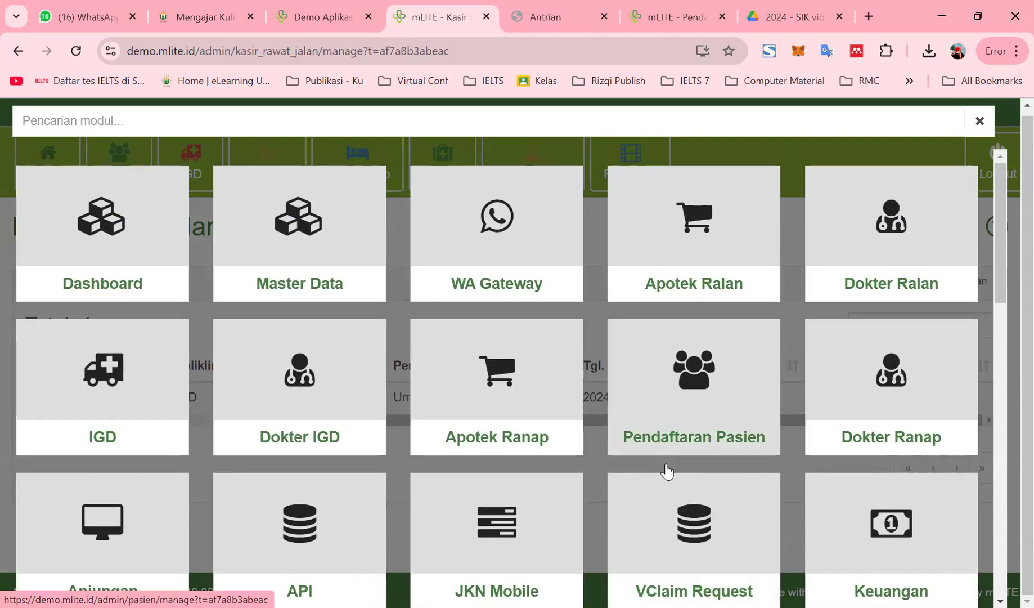
scroll(664, 468, "down", 15)
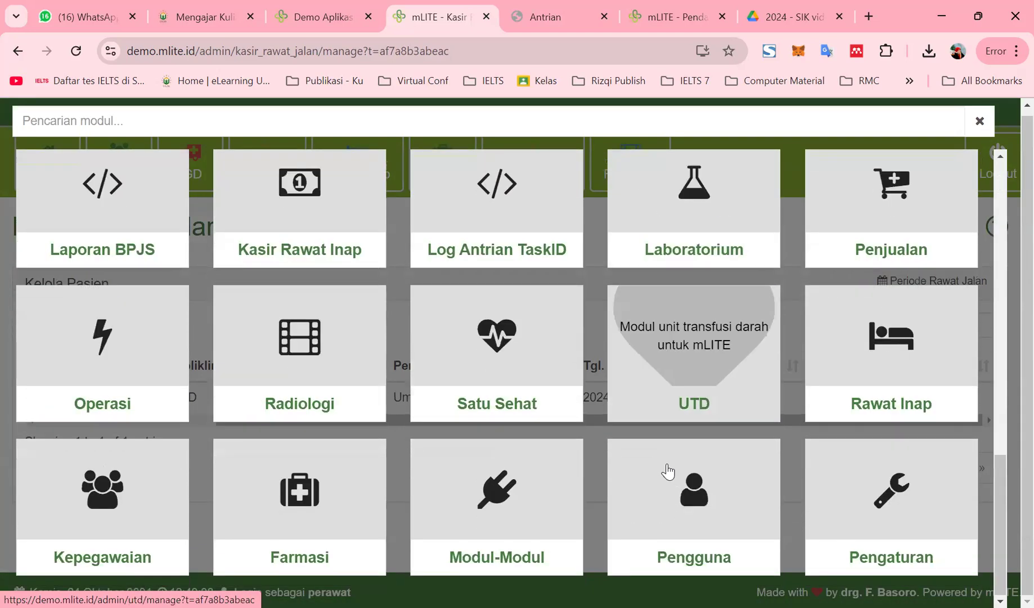
scroll(686, 306, "up", 4)
left_click(689, 291)
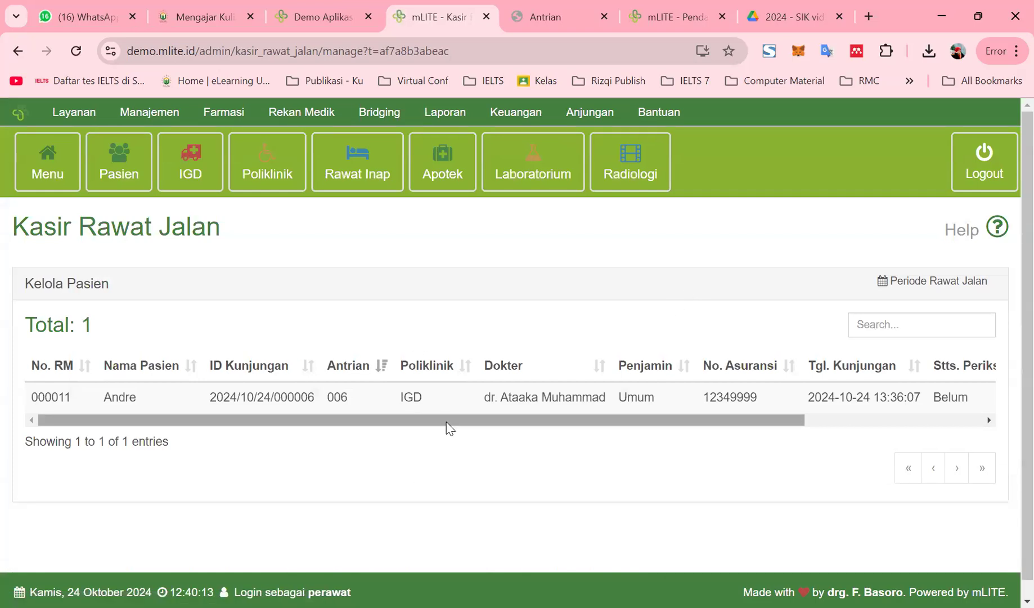
left_click_drag(450, 423, 651, 424)
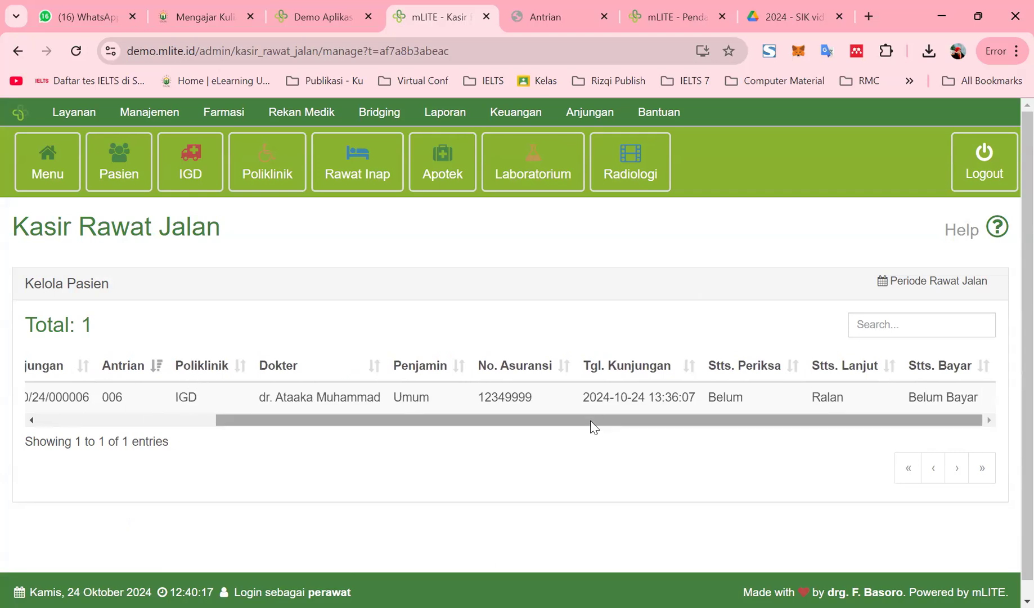
Open the billing form for the visit and inspect its item type and Biaya fields
left_click(925, 399)
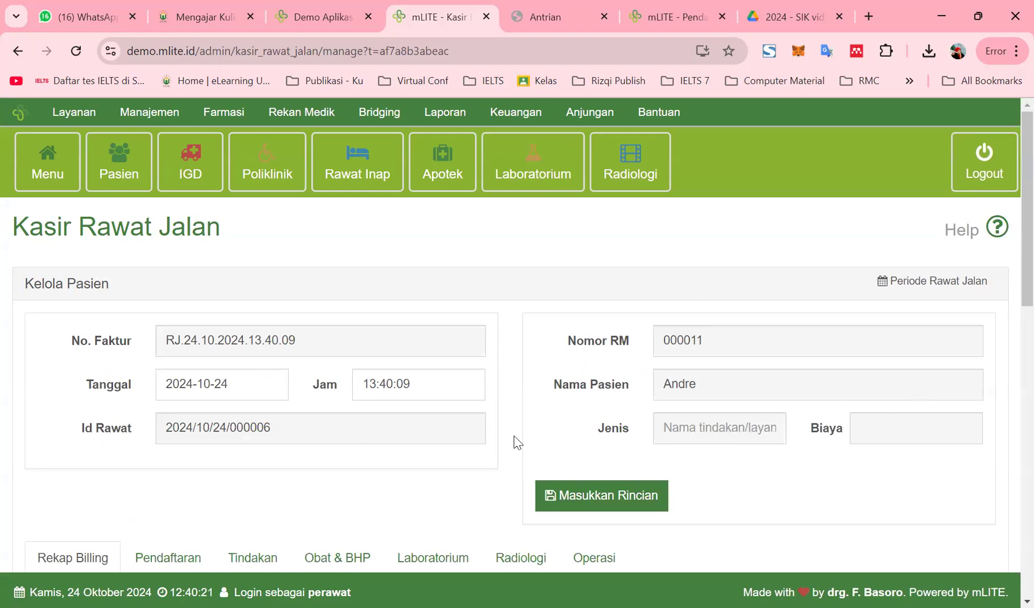
left_click(900, 430)
scroll(703, 426, "down", 3)
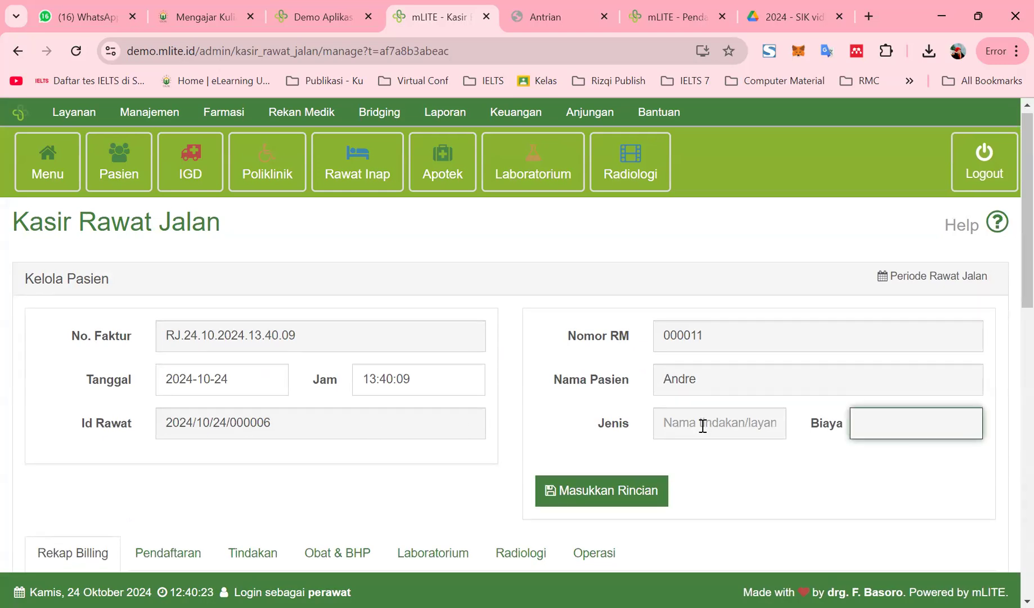
scroll(704, 432, "down", 3)
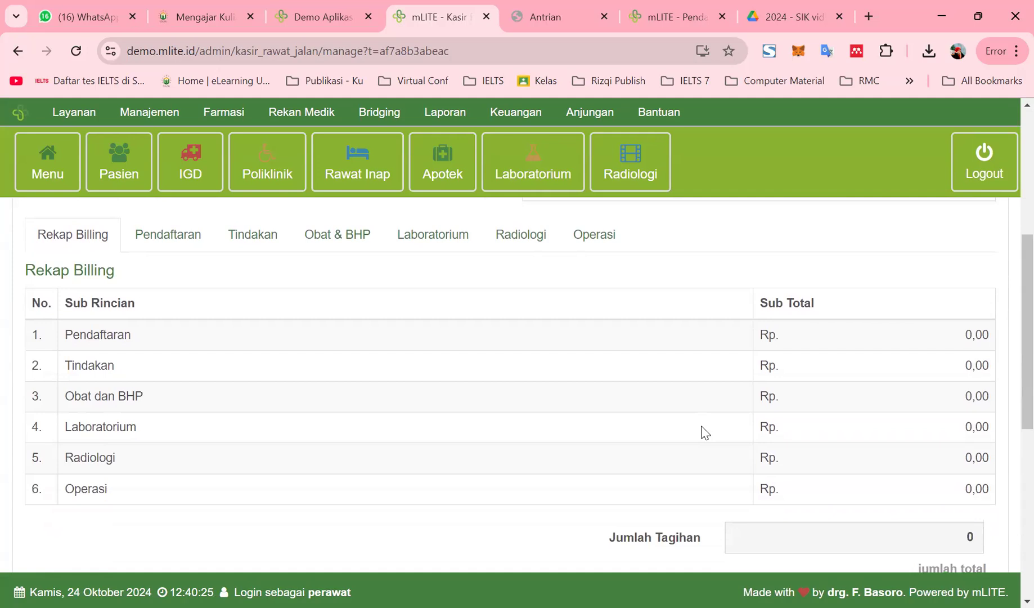
scroll(705, 432, "up", 4)
scroll(703, 428, "up", 2)
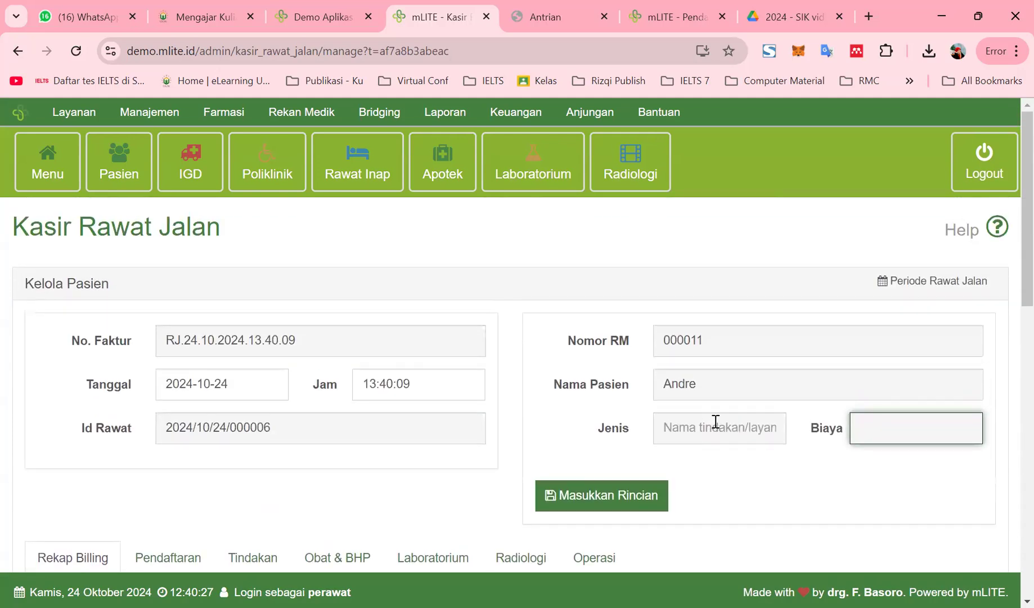
left_click(716, 430)
left_click(874, 435)
scroll(679, 475, "down", 9)
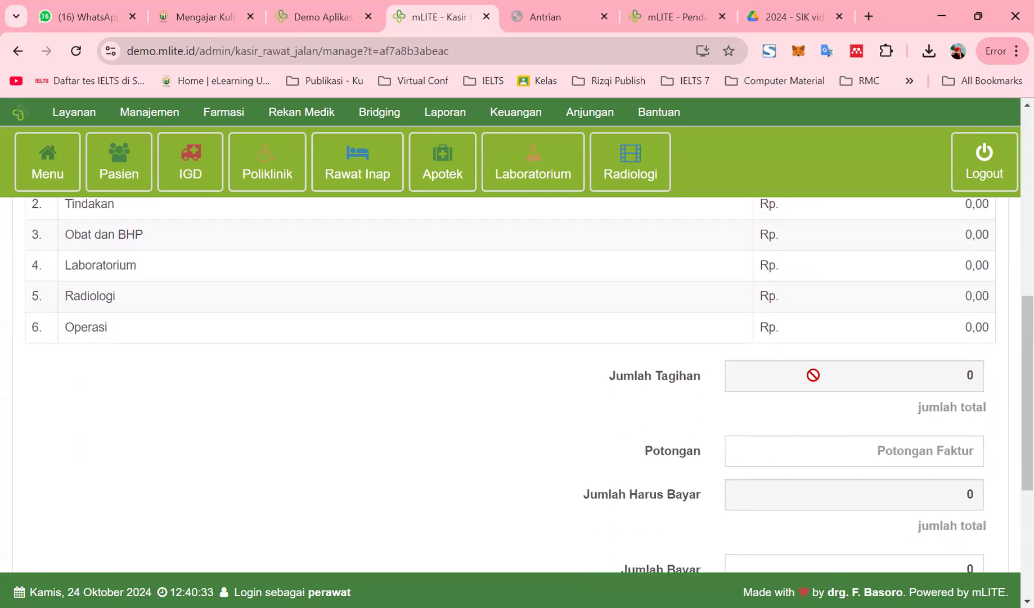
scroll(516, 381, "up", 7)
scroll(491, 437, "down", 1)
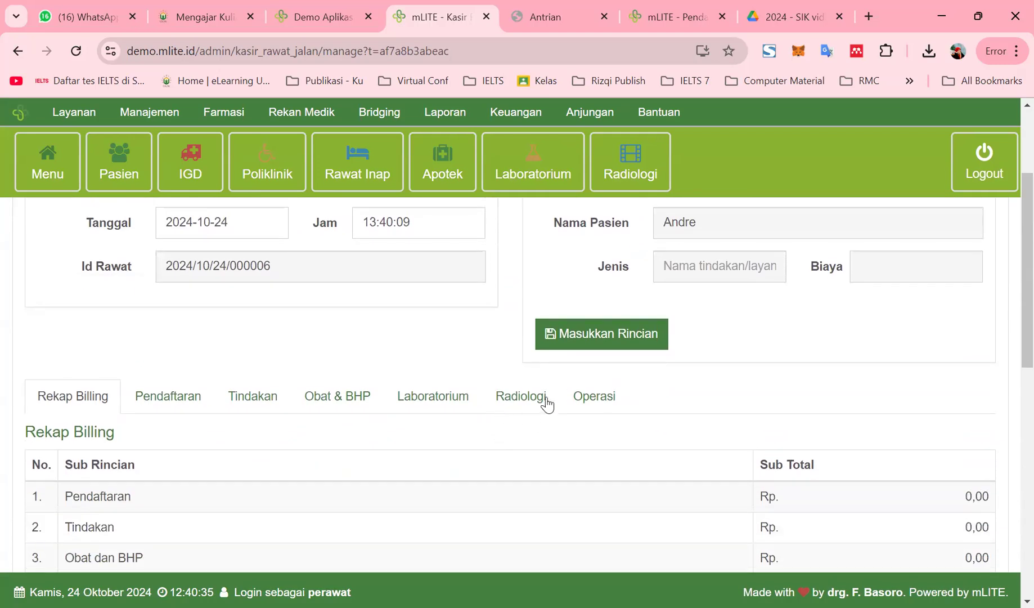
Try adding a bill detail line, then show the Pendaftaran charges totalling Rp 0,00
left_click(579, 347)
scroll(584, 348, "up", 1)
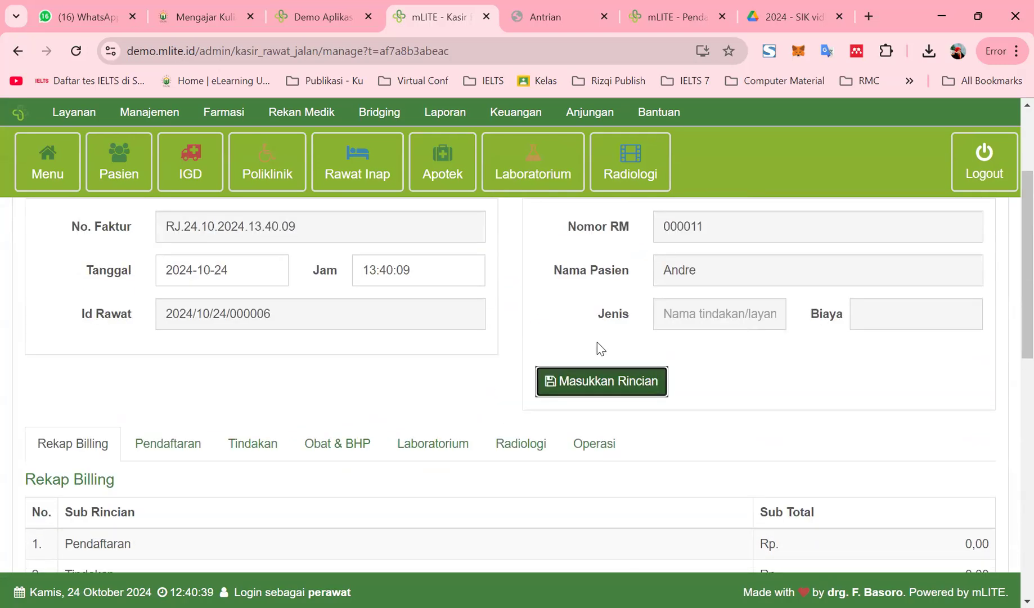
left_click(878, 315)
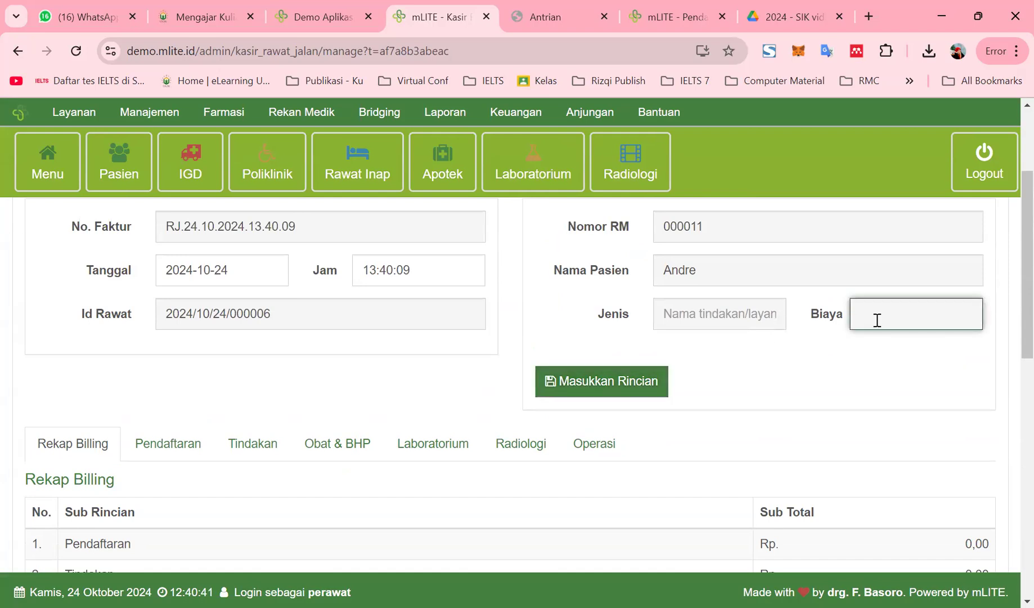
scroll(866, 332, "down", 1)
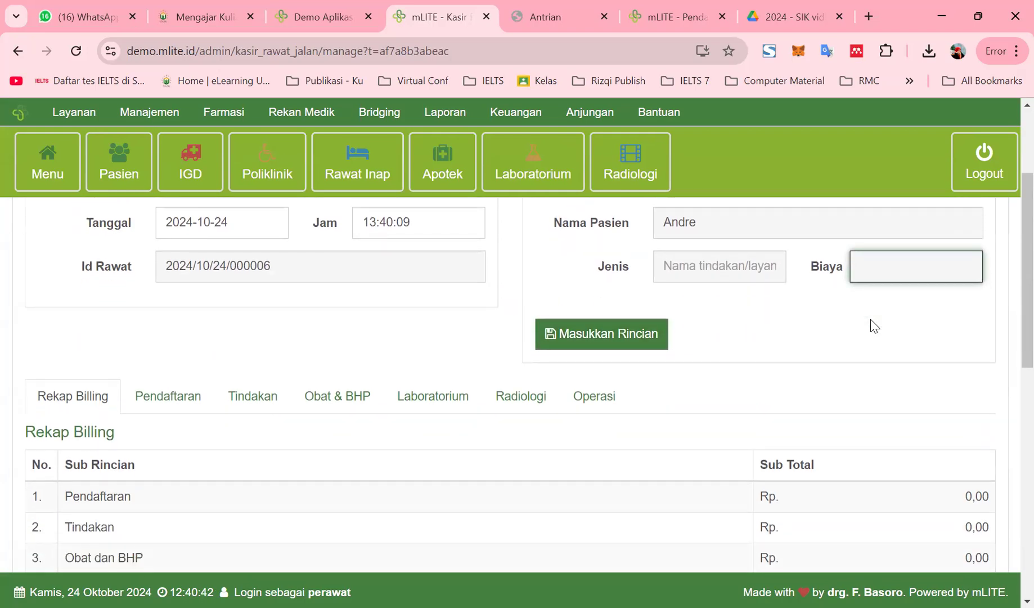
scroll(873, 360, "down", 3)
scroll(873, 358, "up", 2)
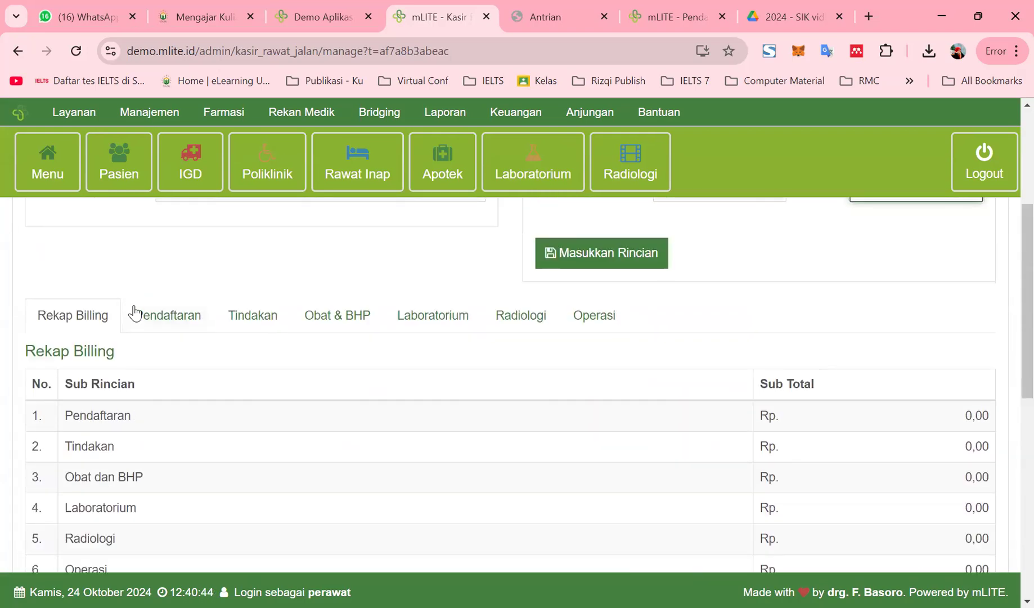
left_click(160, 337)
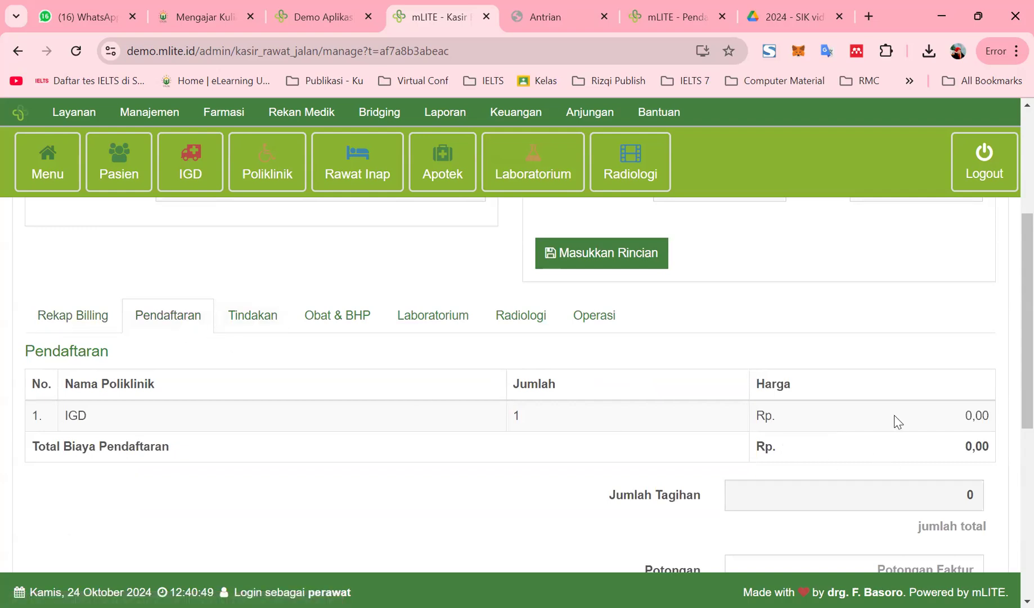
double_click(970, 442)
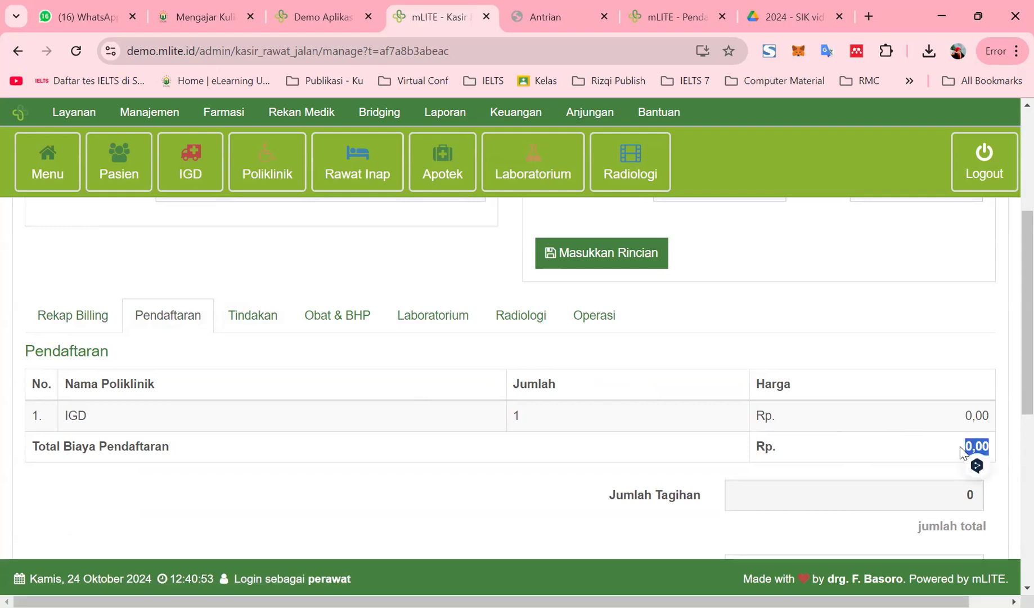
scroll(884, 479, "down", 3)
Set the discount to Rp.123.456 and the amount paid to 123.456
left_click(900, 414)
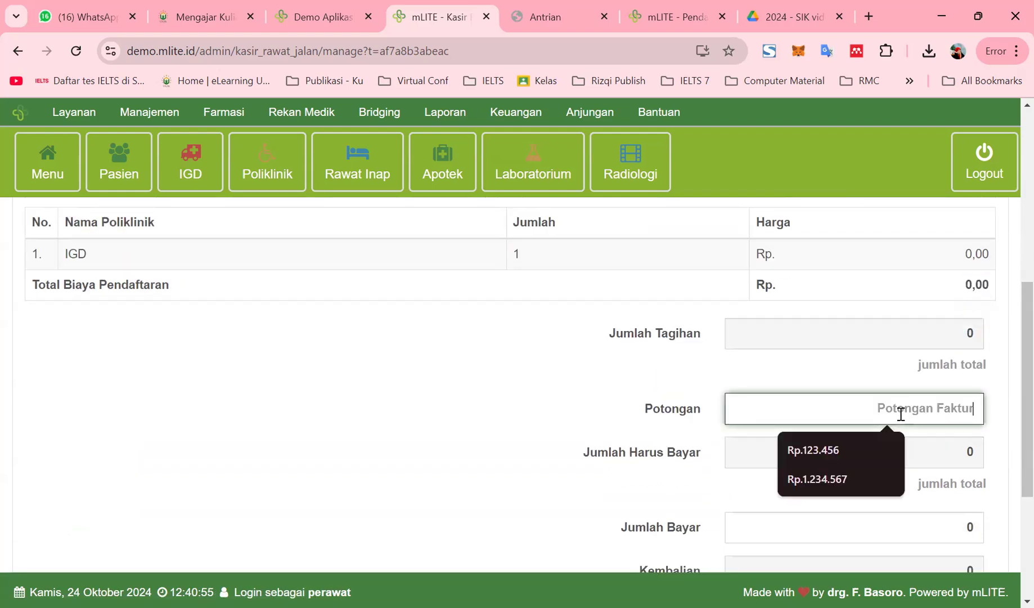
left_click(827, 448)
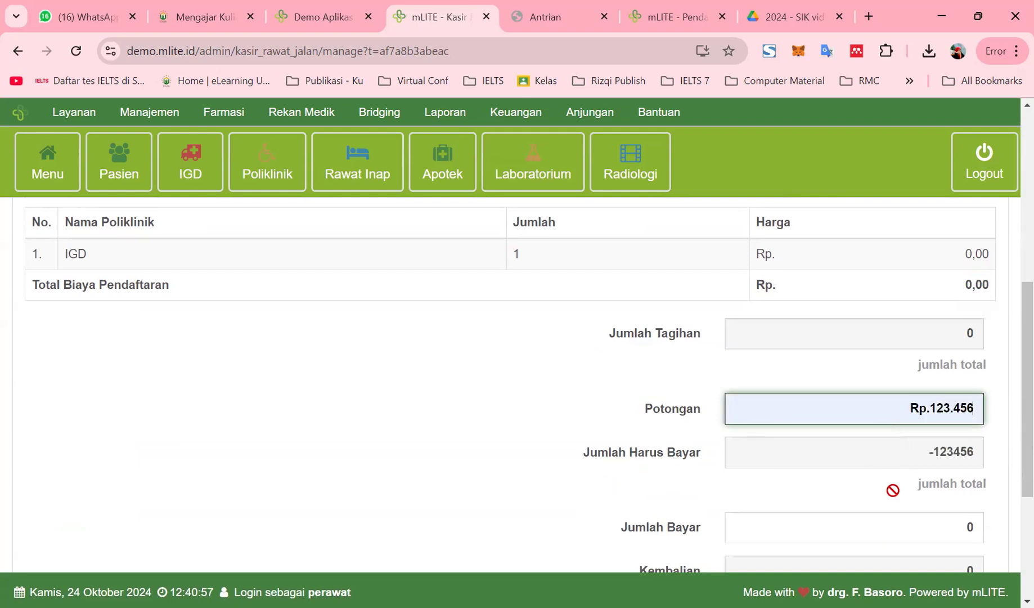
scroll(875, 502, "down", 3)
left_click(871, 371)
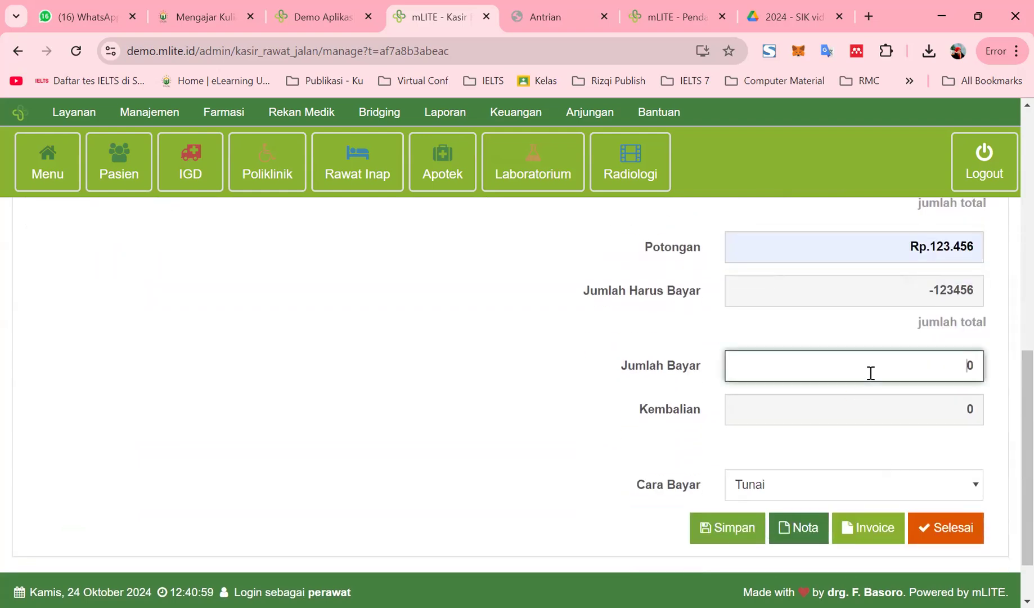
type("10")
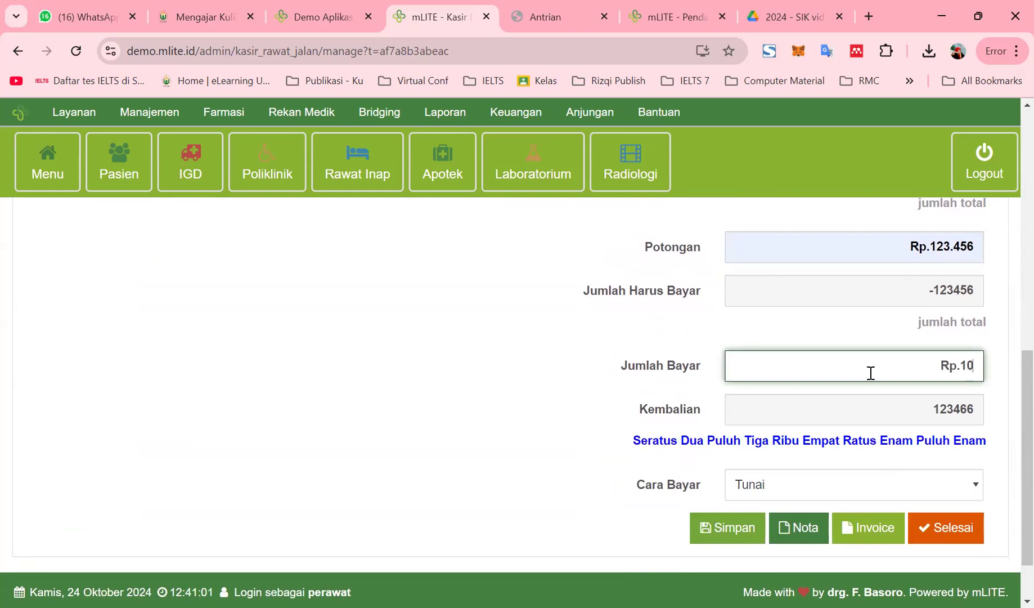
left_click(924, 407)
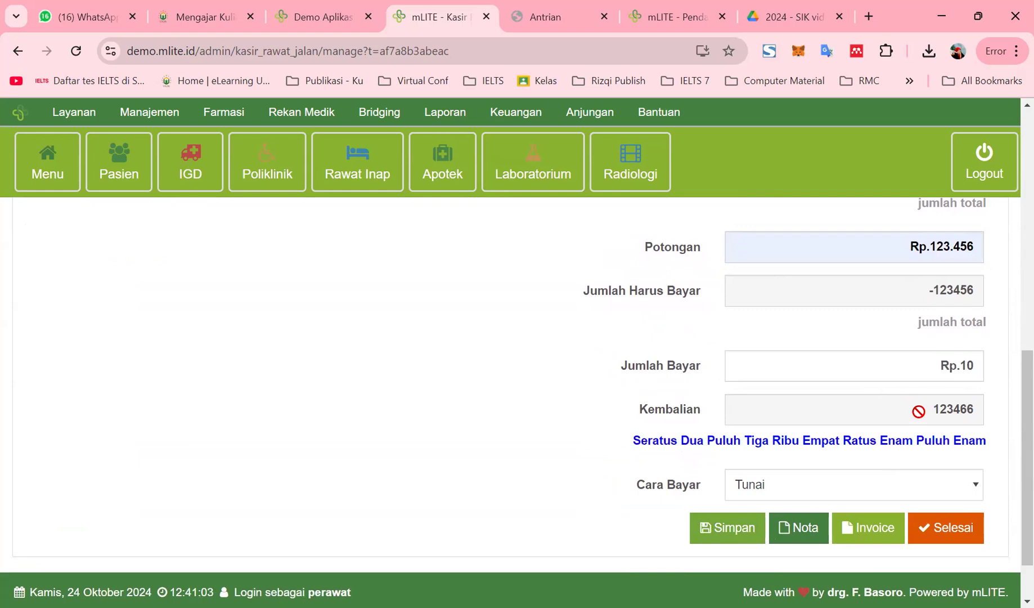
left_click(969, 365)
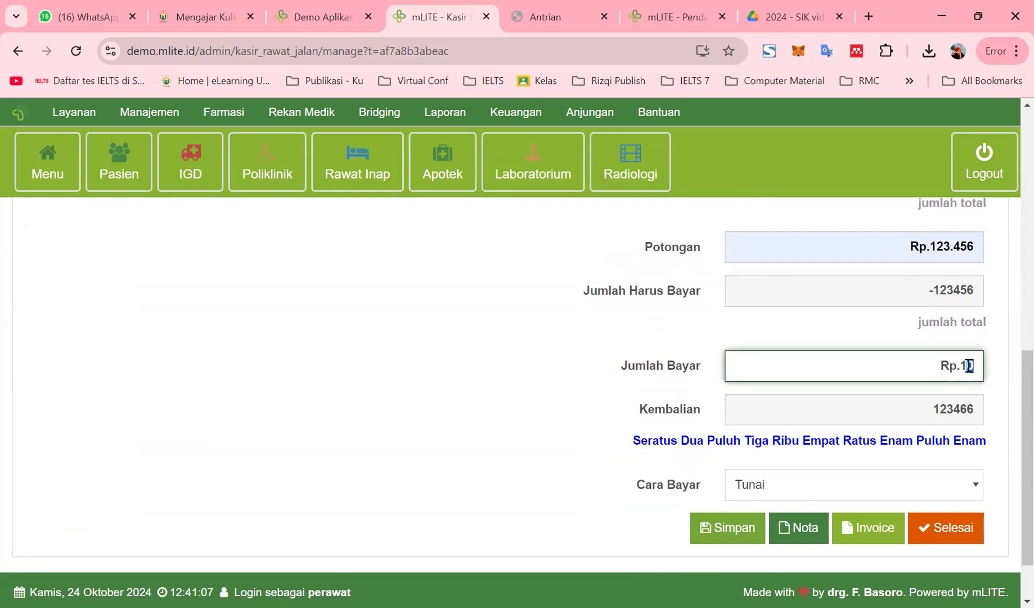
key("BackSpace")
type("23.456")
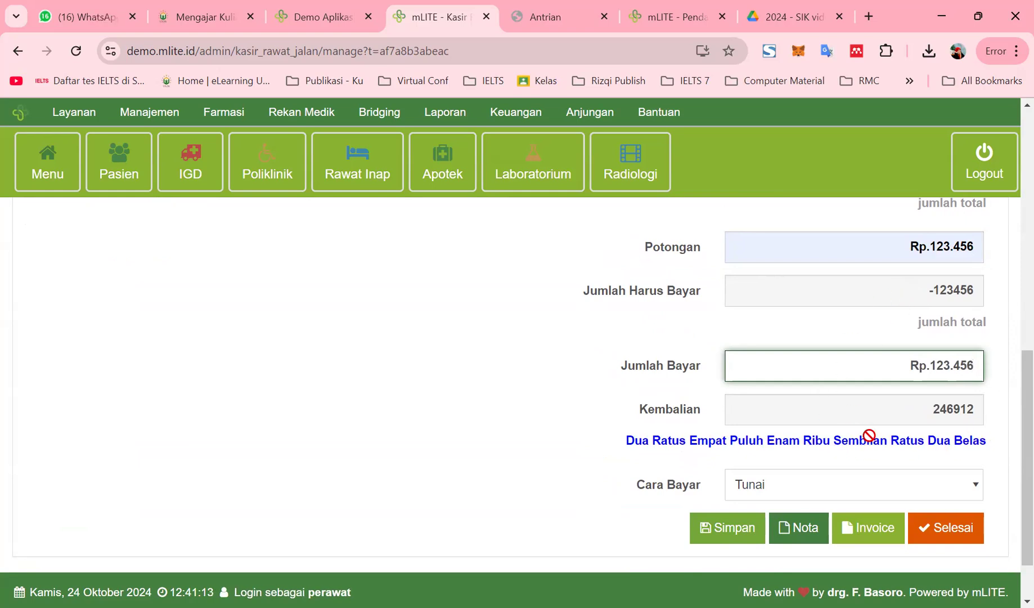
scroll(890, 432, "down", 1)
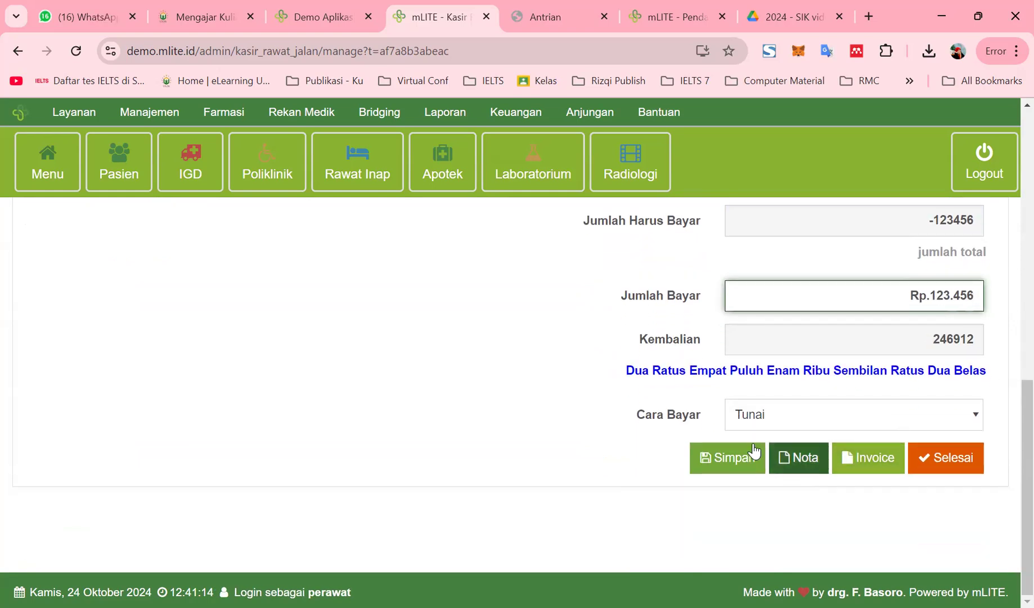
Save and confirm the payment, marking the visit Sudah Bayar in the cashier list
left_click(720, 460)
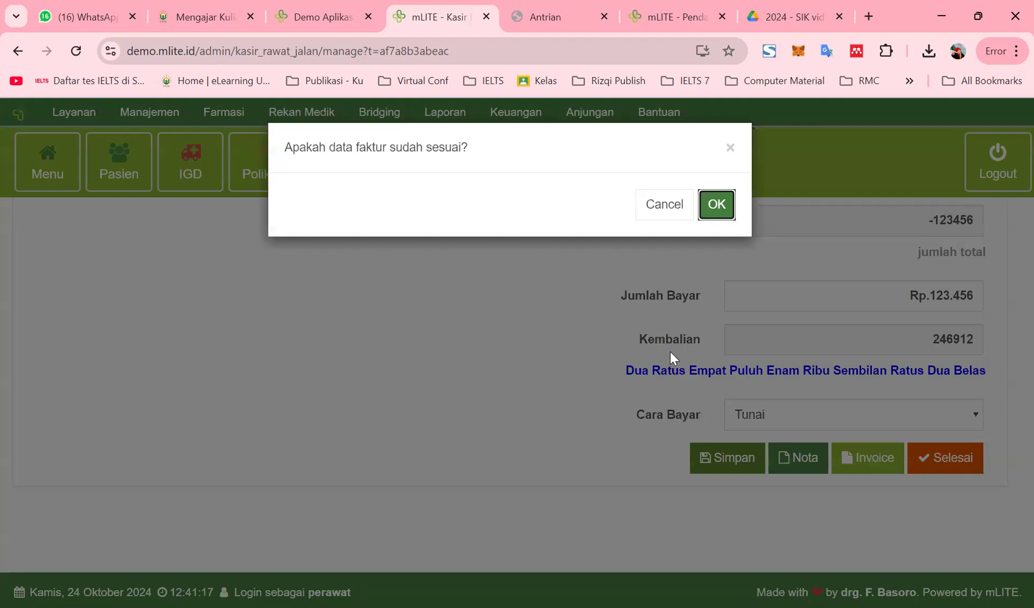
left_click(709, 205)
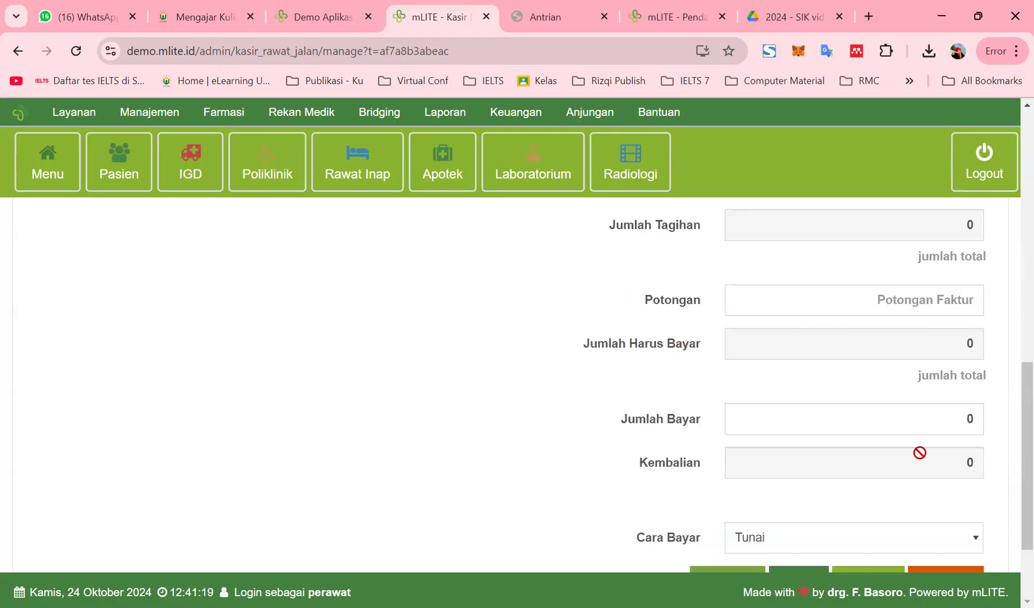
scroll(916, 487, "down", 2)
left_click(936, 464)
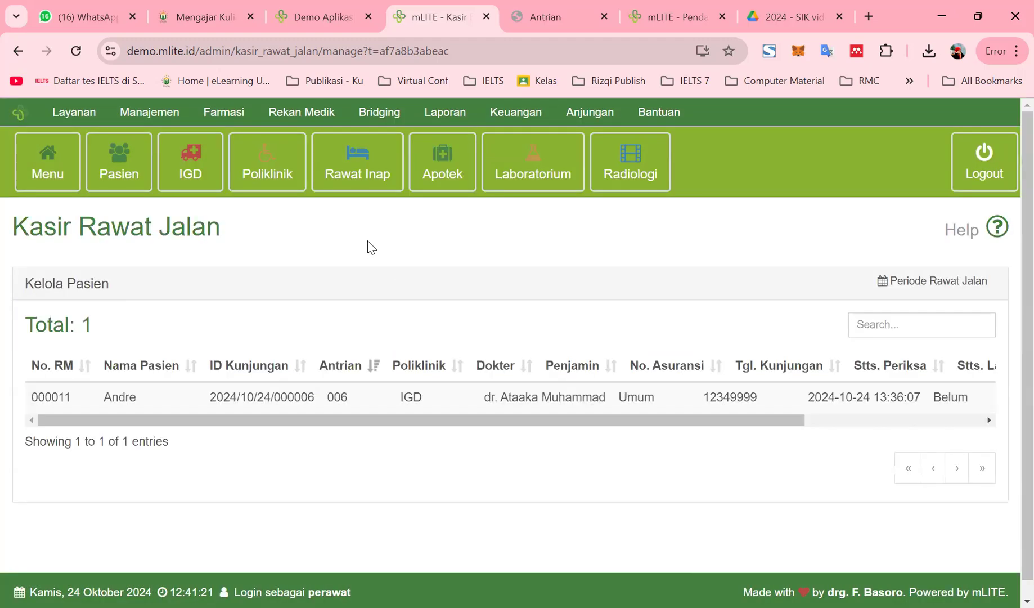
left_click_drag(655, 426, 898, 432)
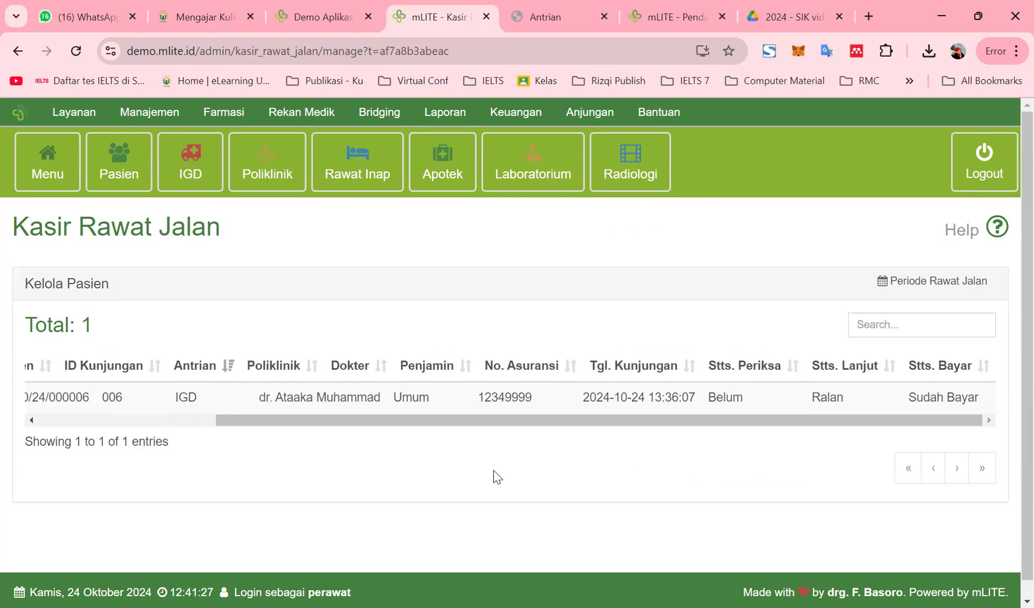
left_click(262, 174)
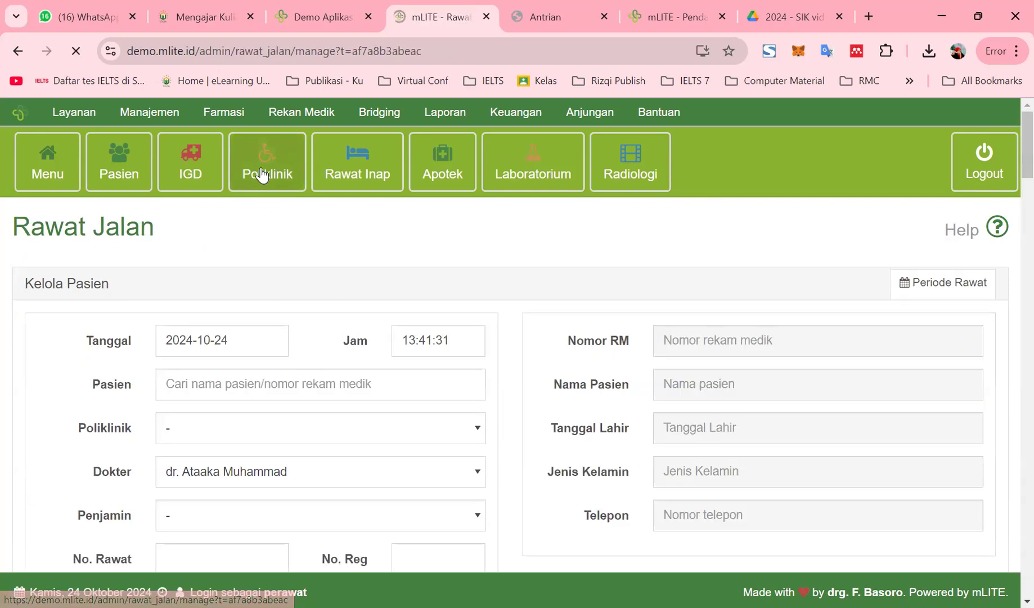
Select the patient by name and set Poliklinik and Penjamin to Umum
left_click(220, 396)
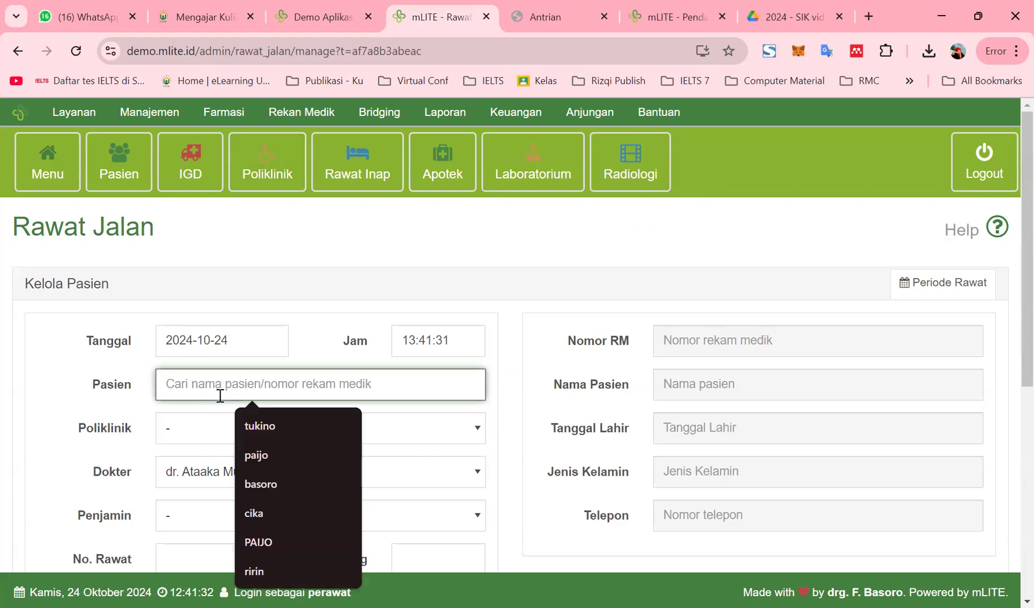
type("andre")
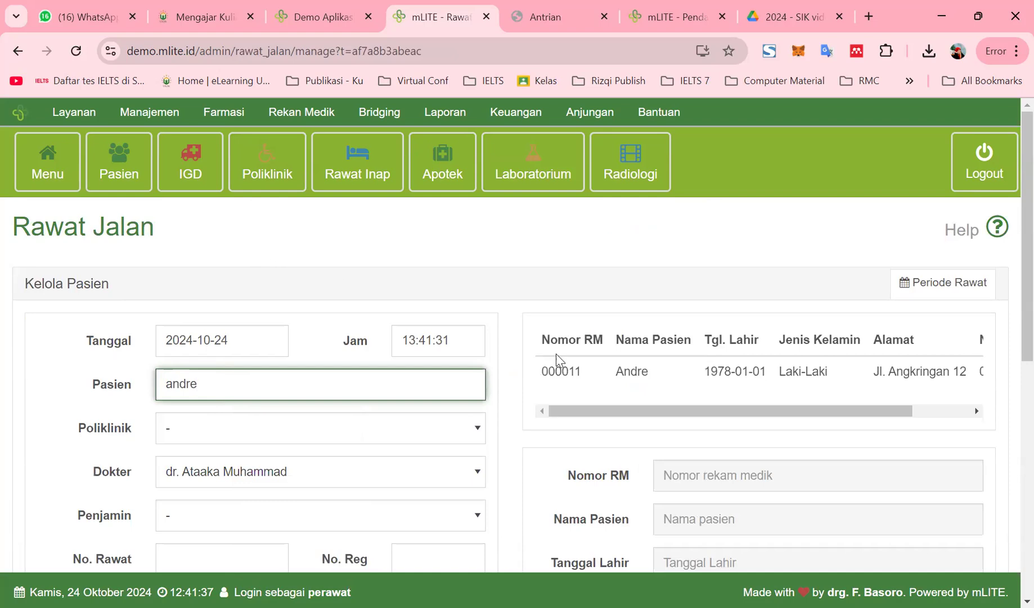
left_click(597, 374)
scroll(734, 448, "down", 4)
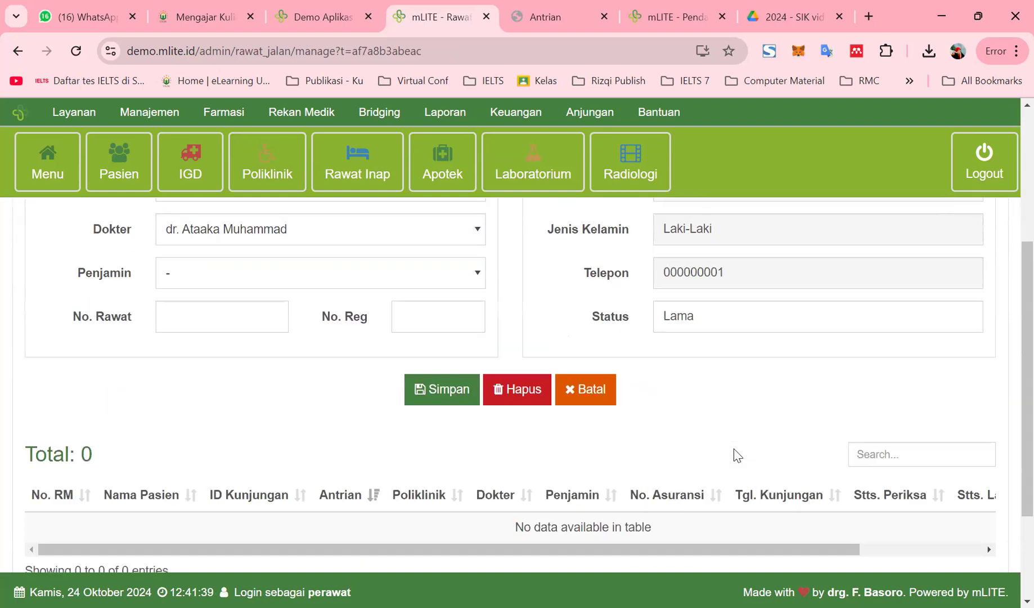
scroll(281, 323, "up", 2)
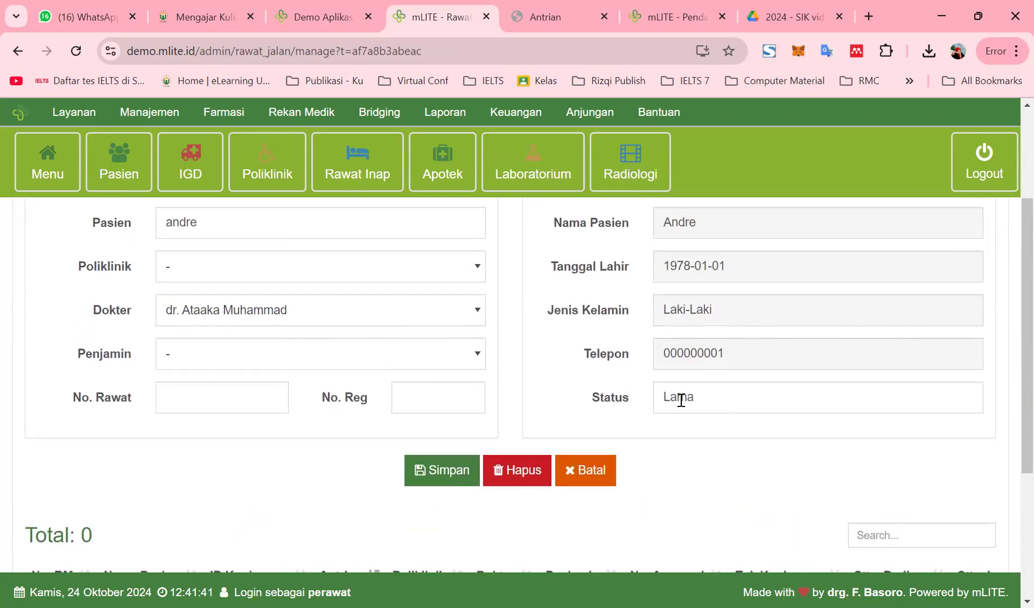
left_click(196, 274)
left_click(200, 354)
scroll(190, 338, "up", 2)
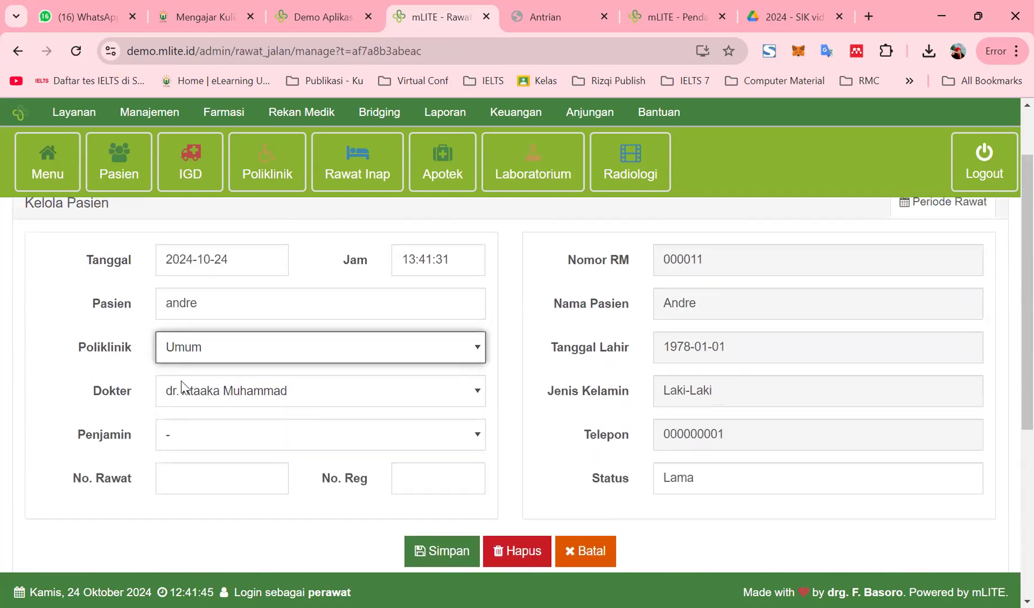
left_click(185, 438)
left_click(193, 545)
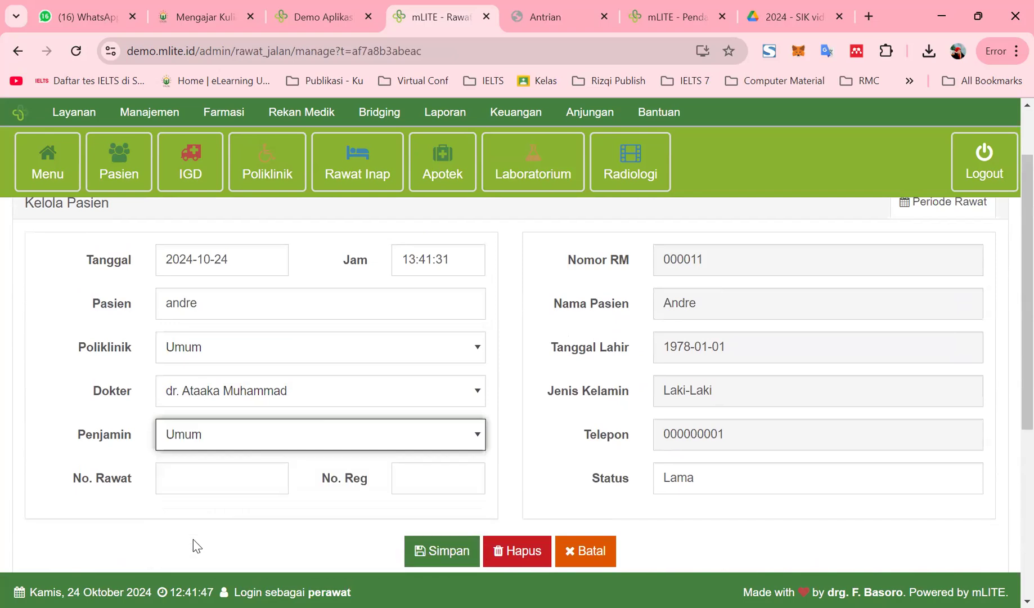
scroll(208, 471, "down", 2)
Dismiss the registration quota-full warning and reload the blank Rawat Jalan form
left_click(211, 403)
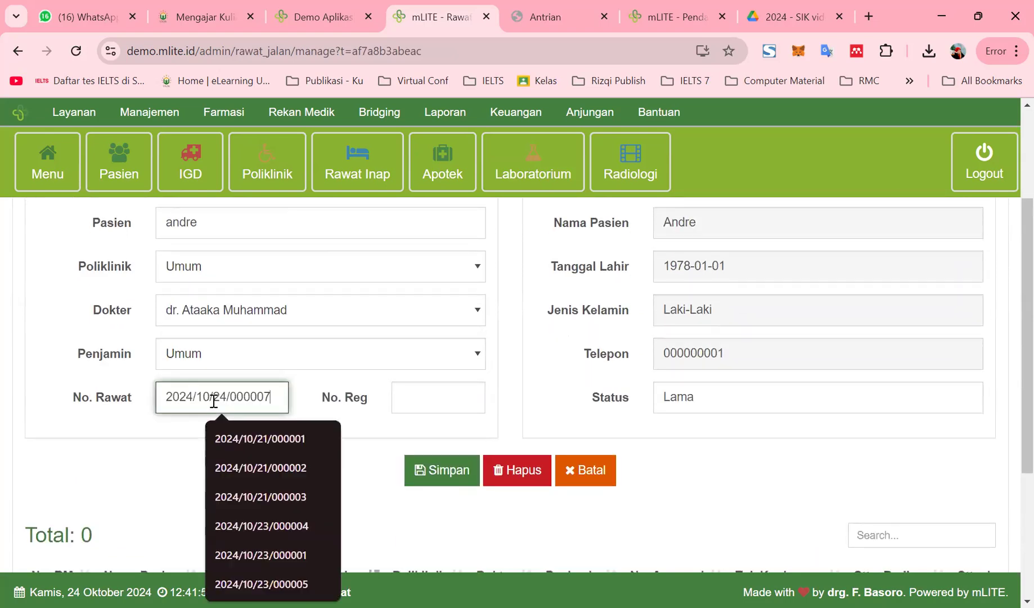
left_click(403, 394)
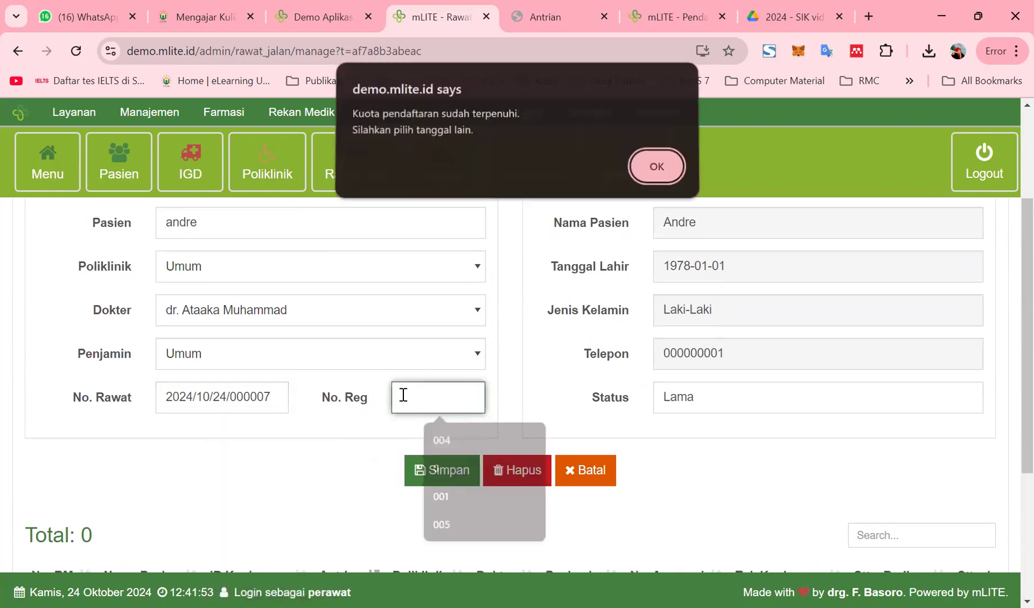
left_click(664, 179)
left_click(268, 395)
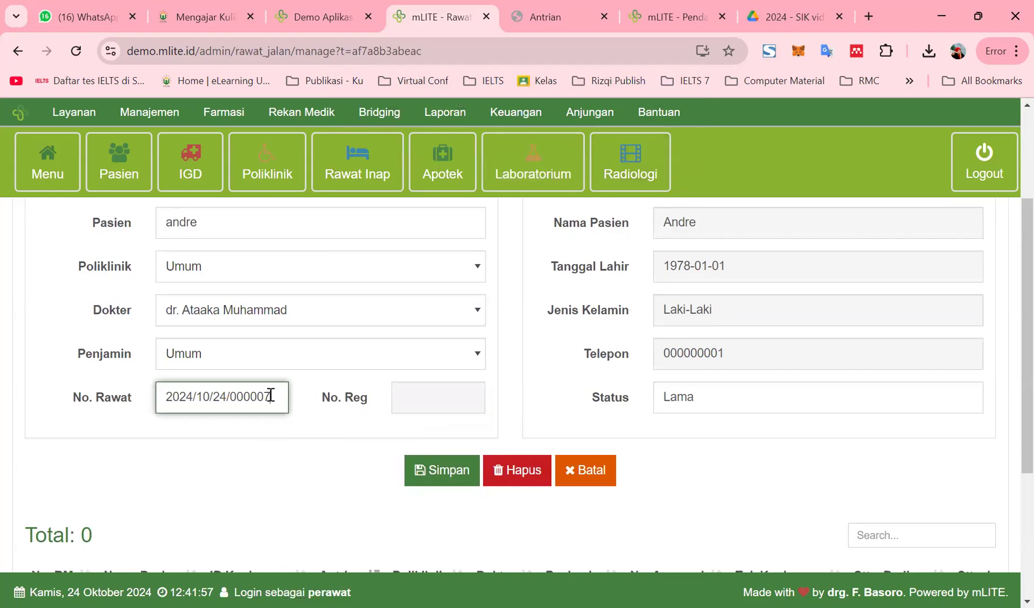
scroll(525, 472, "up", 3)
scroll(525, 472, "down", 5)
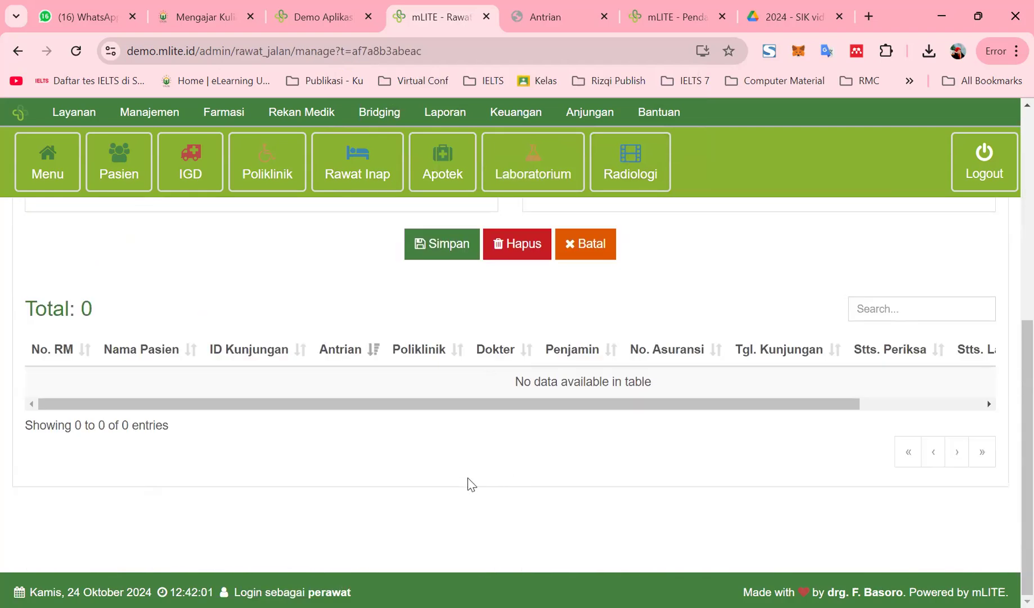
scroll(456, 488, "up", 6)
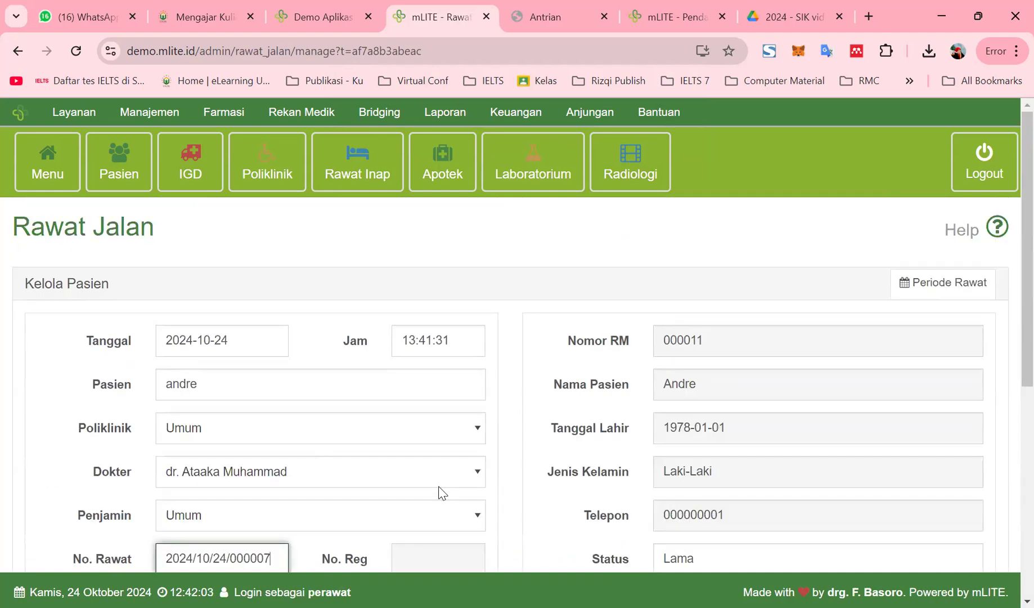
scroll(442, 492, "down", 5)
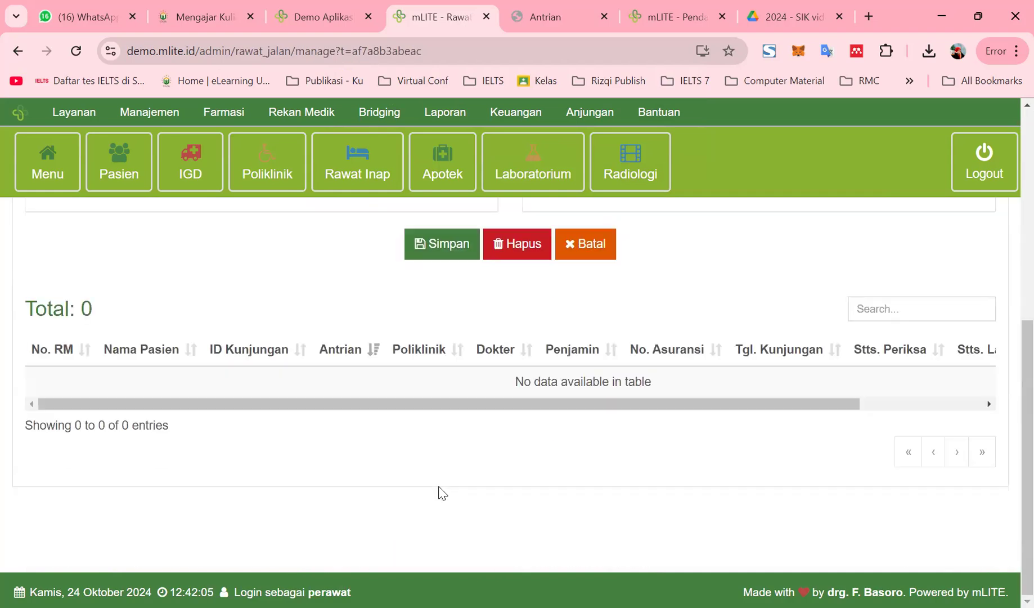
scroll(442, 492, "up", 5)
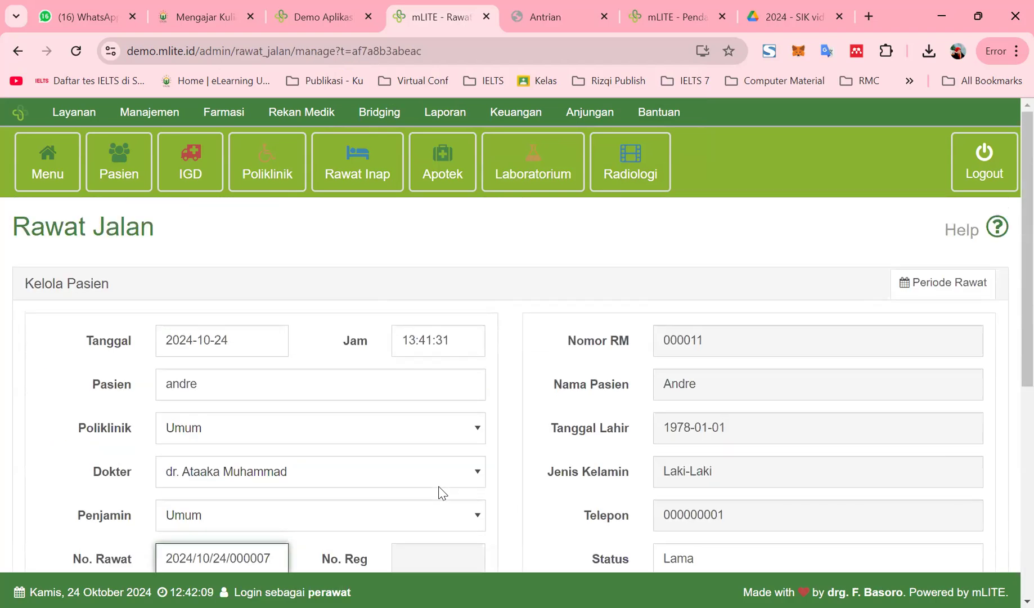
scroll(434, 494, "down", 3)
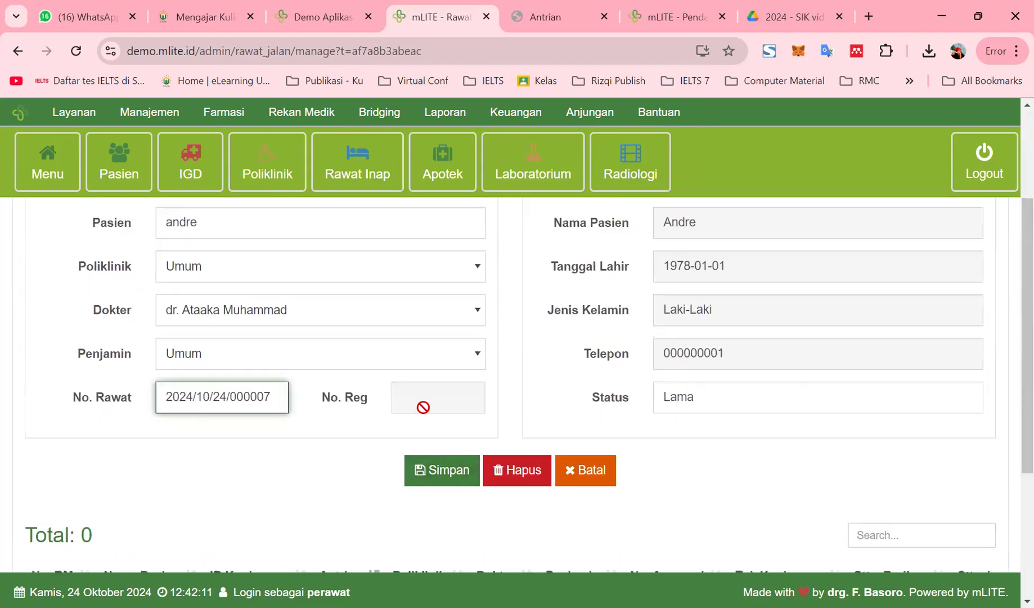
left_click(425, 406)
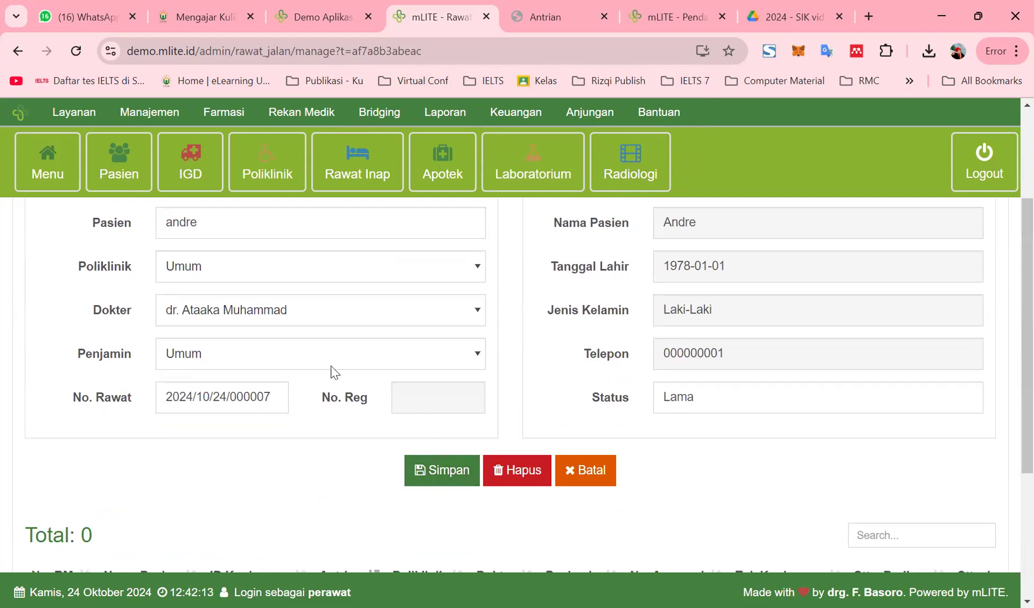
left_click(262, 169)
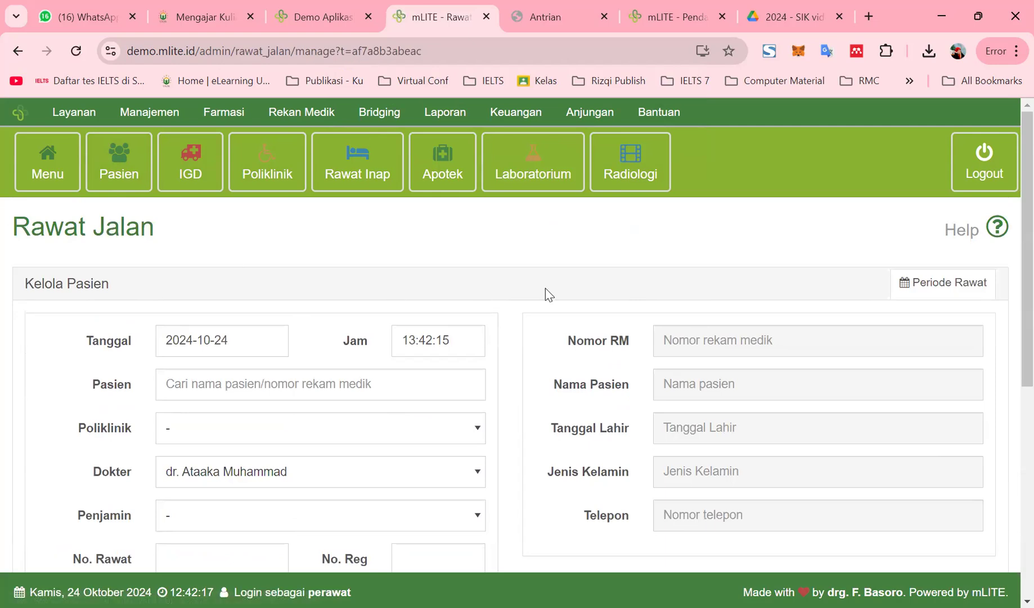
left_click(529, 176)
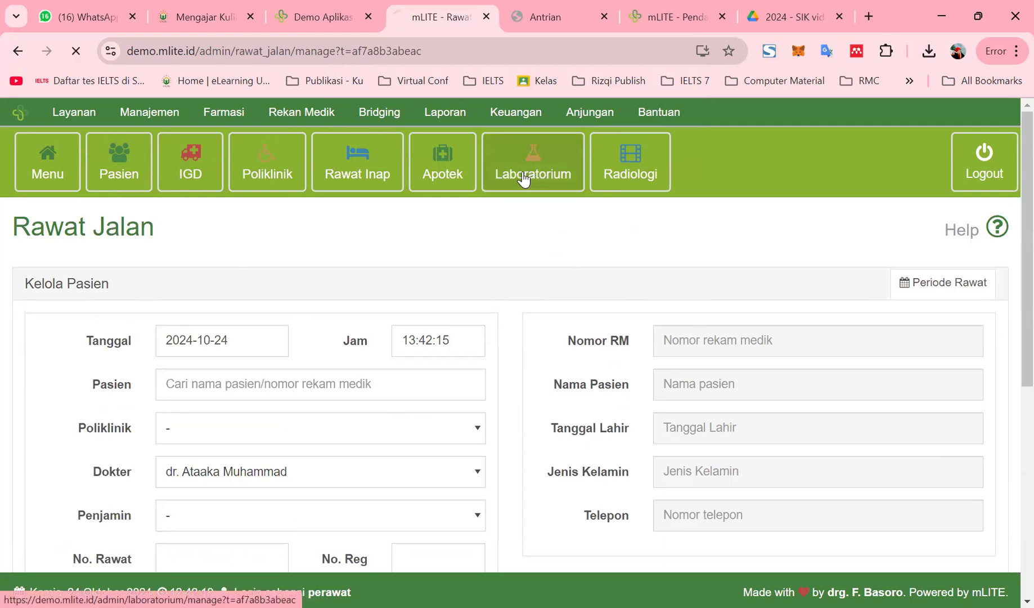
Scroll through the Laboratorium visit list to review its columns
scroll(369, 480, "down", 5)
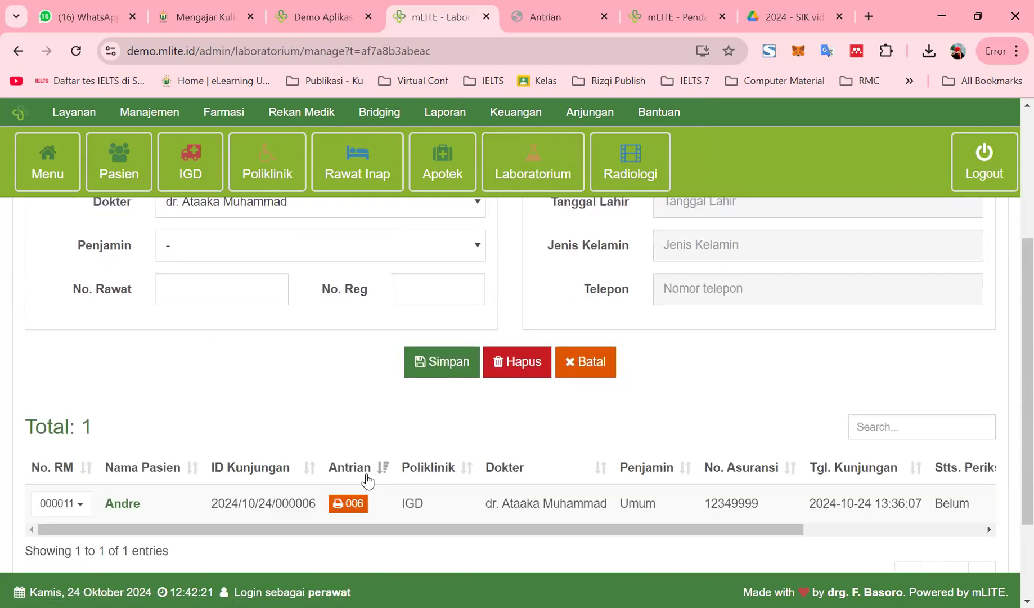
scroll(369, 480, "up", 5)
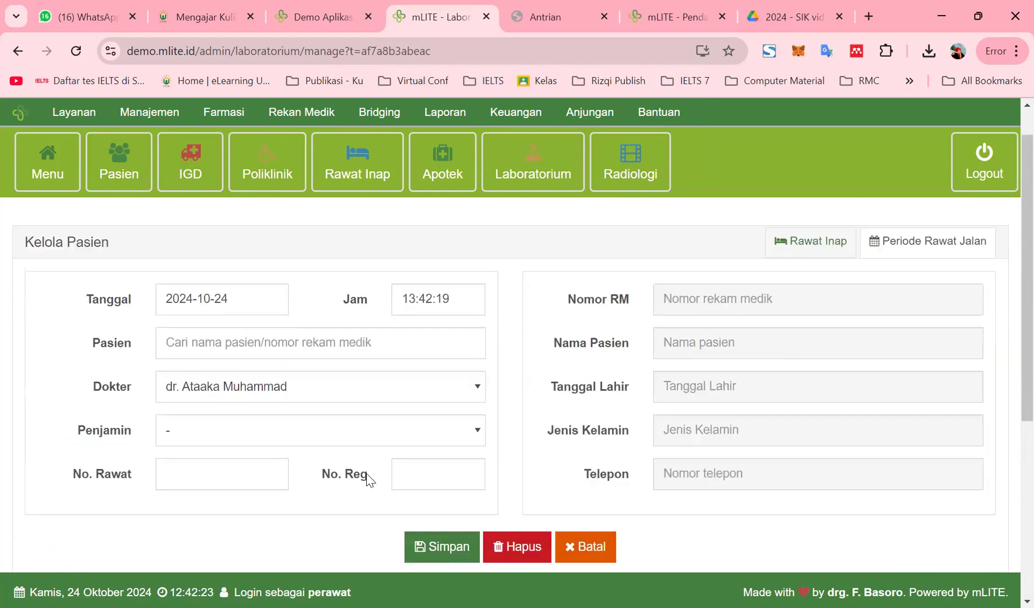
scroll(369, 480, "down", 4)
left_click_drag(474, 483, 813, 485)
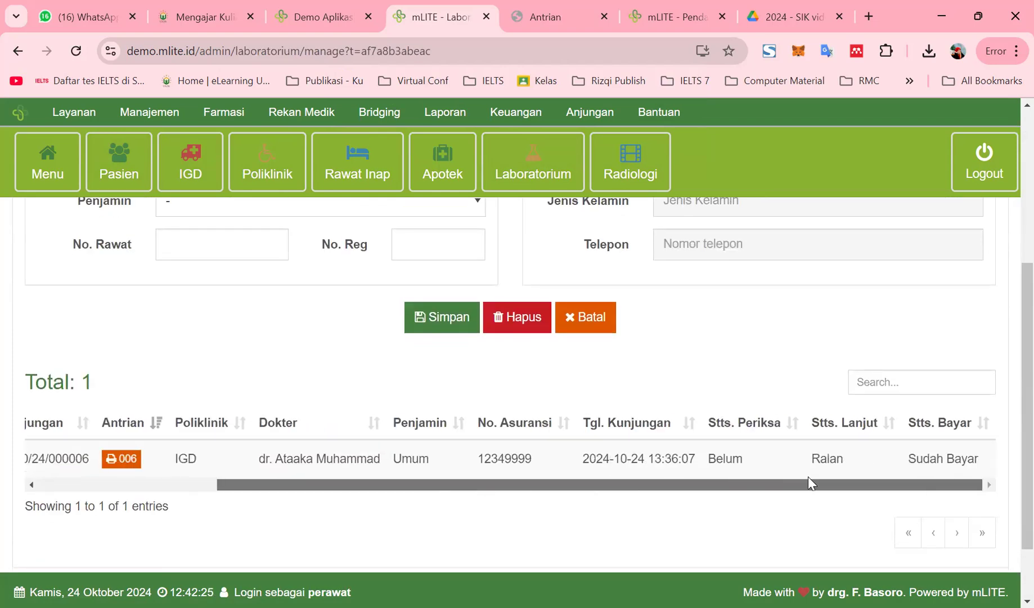
left_click_drag(720, 488, 177, 559)
scroll(176, 431, "up", 1)
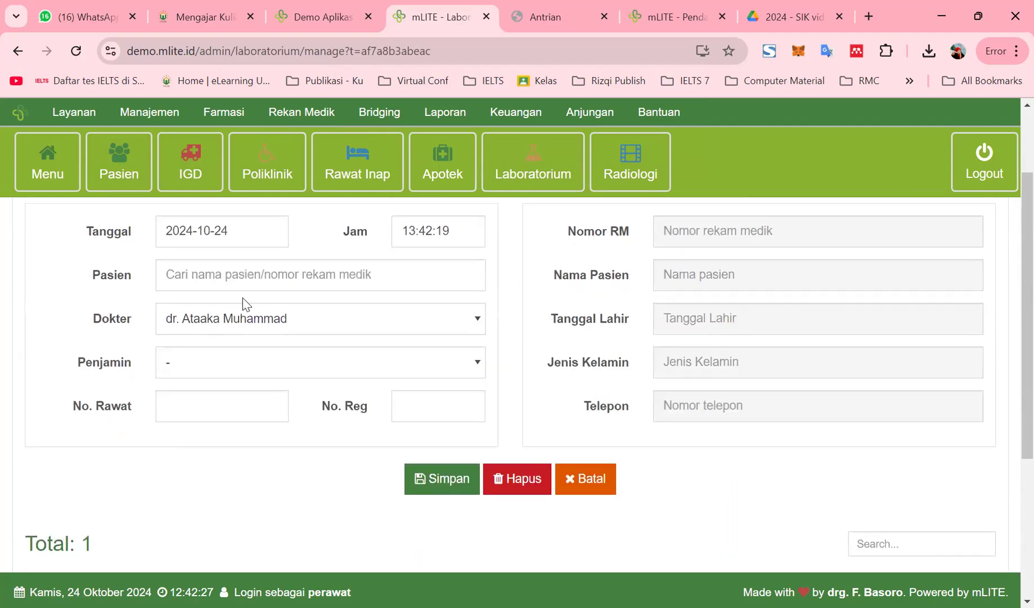
Search the patient by name, open the queue 006 receipt, and return to the list
left_click(254, 273)
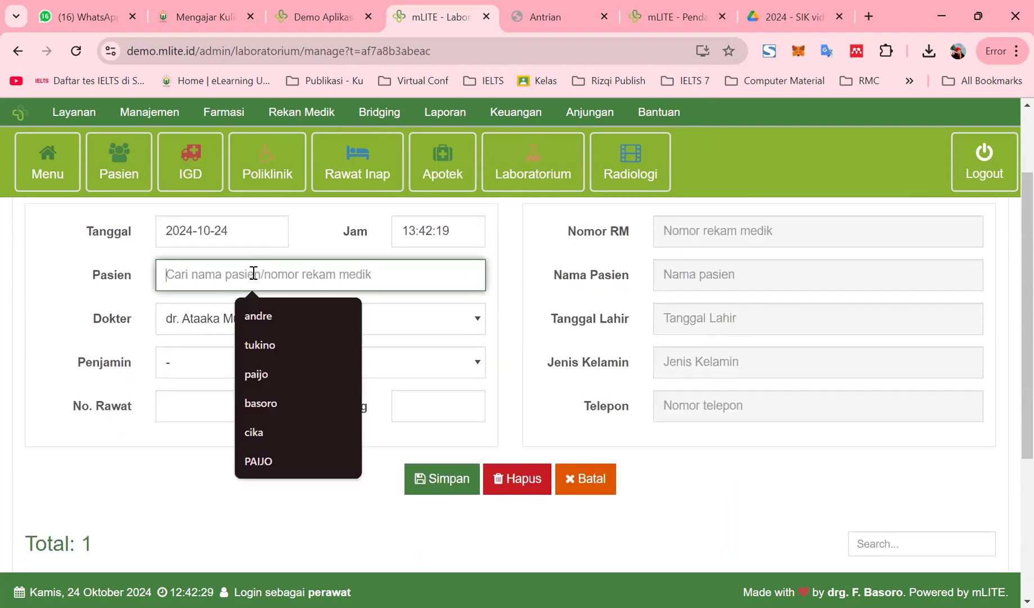
type("andre")
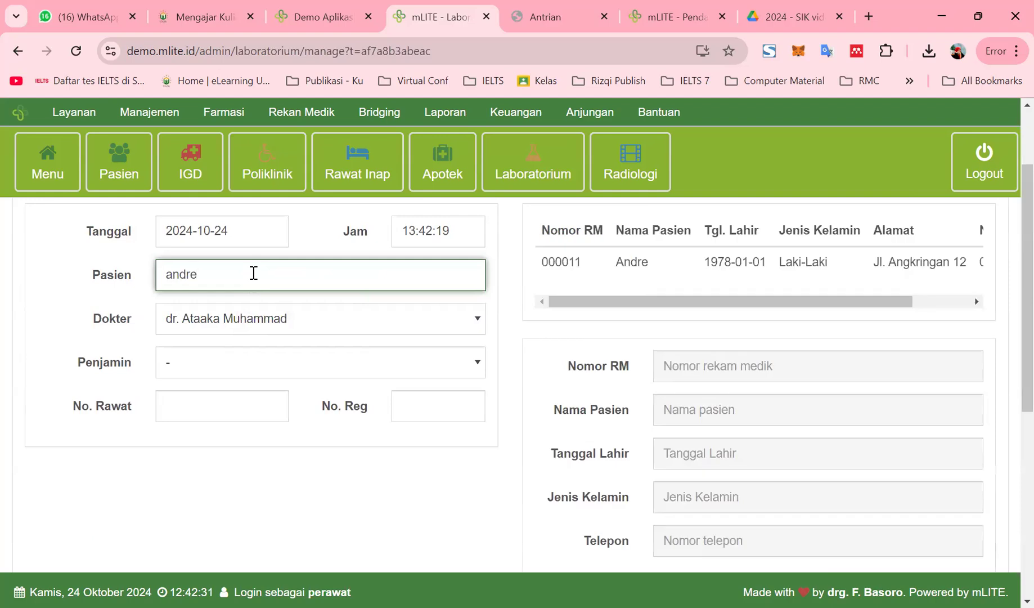
scroll(338, 411, "down", 6)
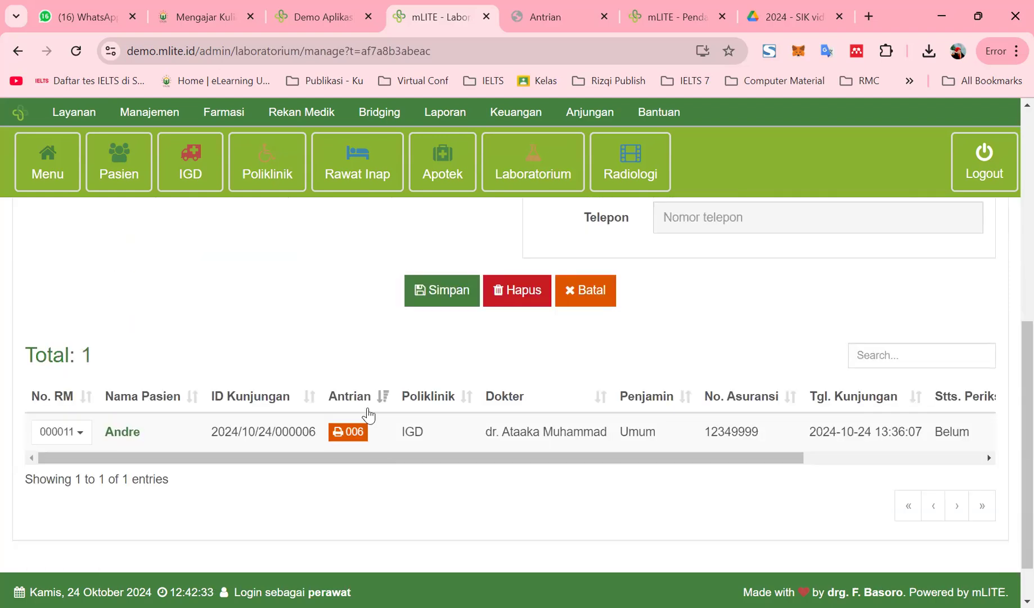
scroll(368, 411, "up", 6)
scroll(366, 416, "down", 6)
left_click(350, 432)
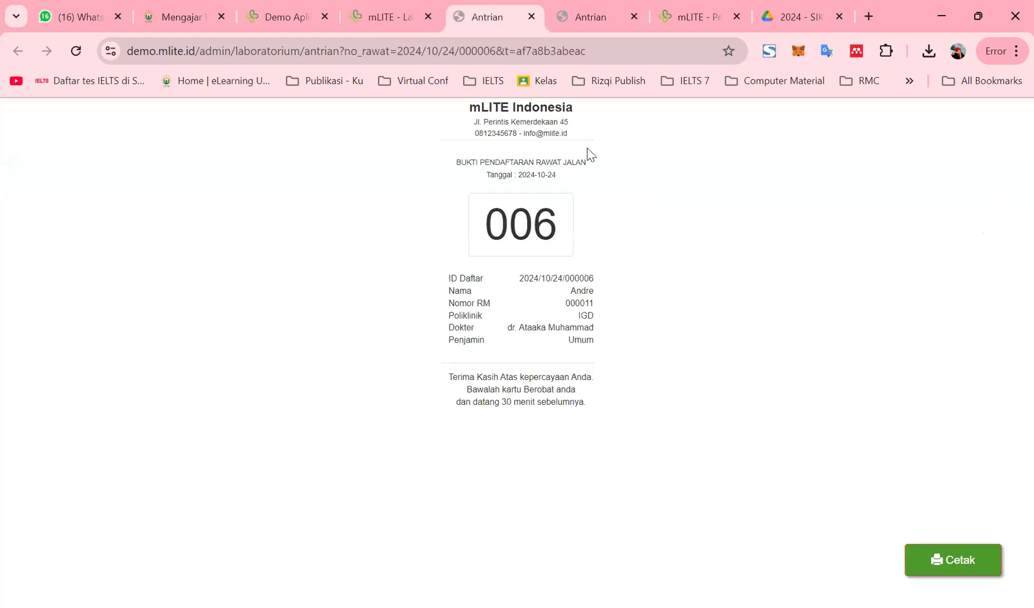
left_click(448, 6)
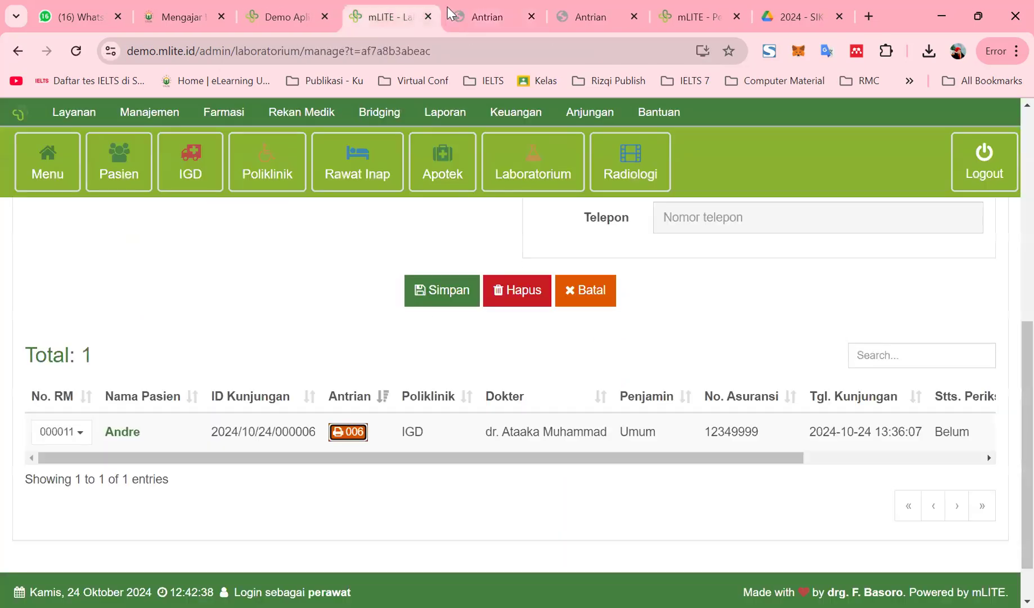
Load Andre's visit into the Laboratorium form, set guarantor Umum, and generate a new visit number
left_click(606, 433)
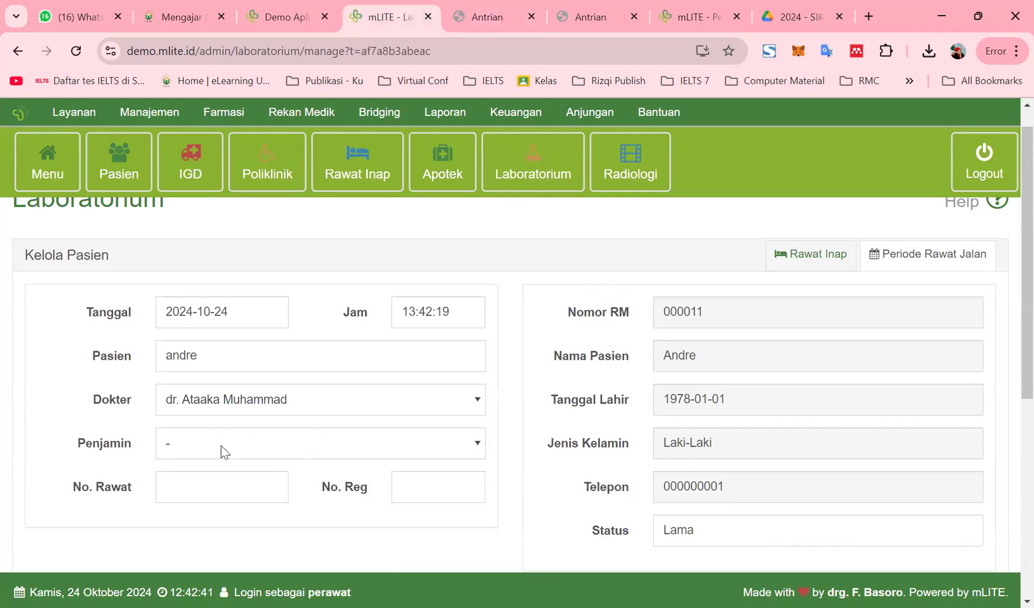
left_click(221, 450)
left_click(197, 554)
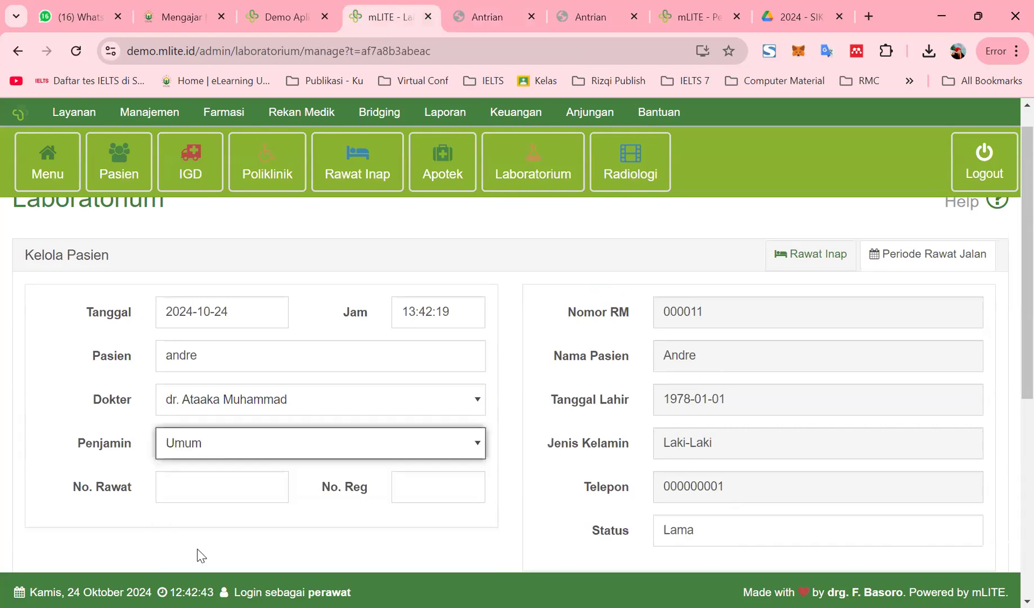
left_click(197, 485)
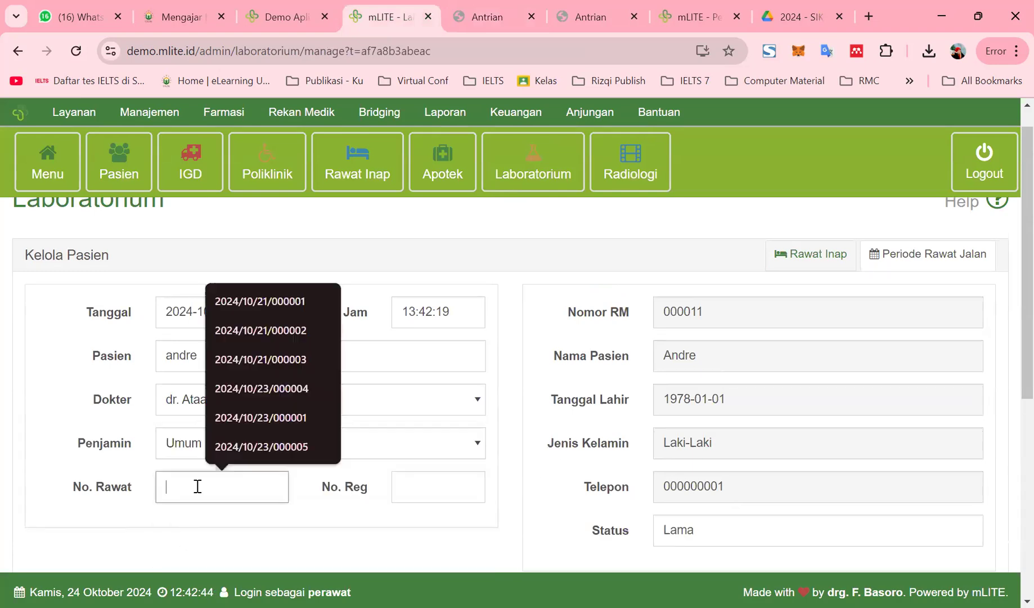
Enter registration number 006, correcting the mistyped last digit
left_click(403, 482)
type("001")
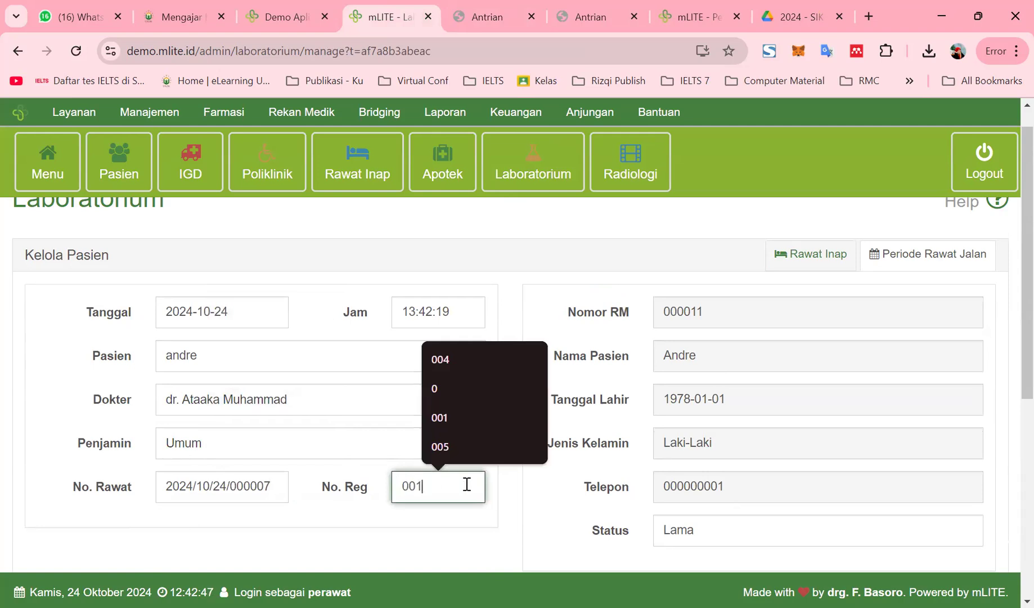
key("BackSpace")
type("6")
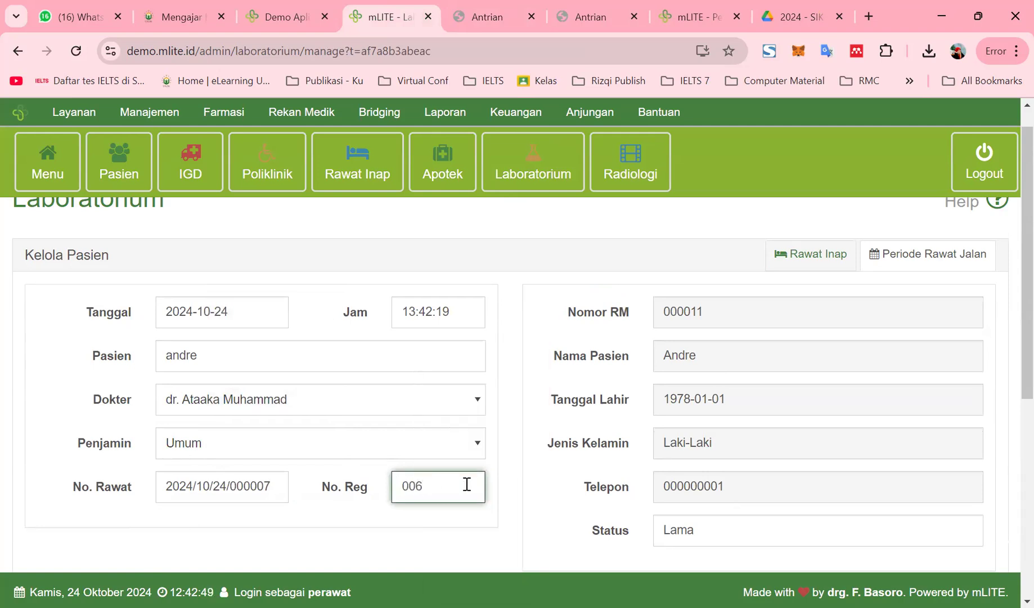
scroll(524, 501, "down", 3)
Save the lab registration and confirm visit 2024/10/24/000007 appears with Total 2
left_click(431, 446)
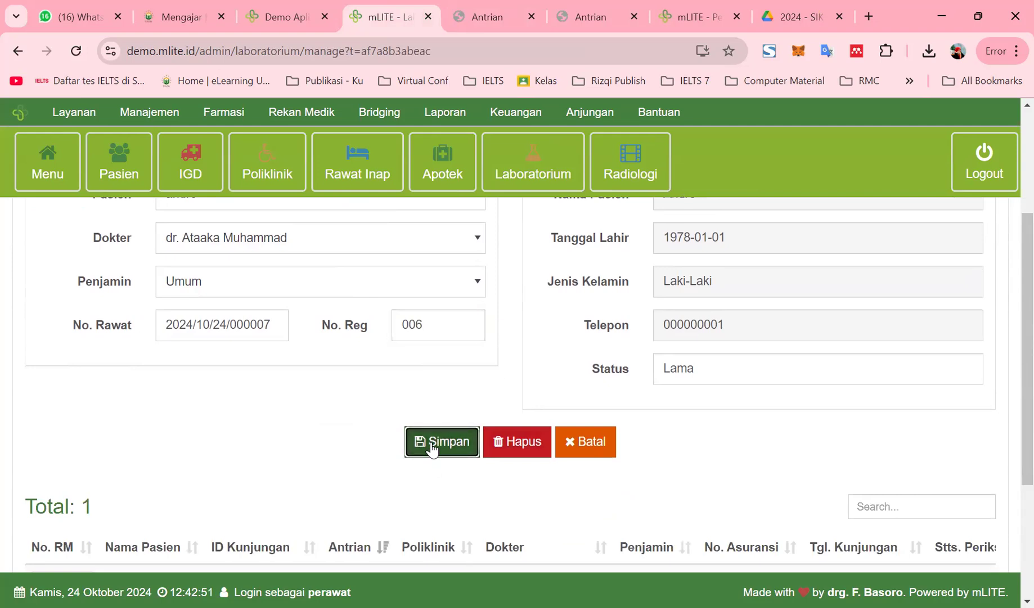
scroll(464, 527, "down", 3)
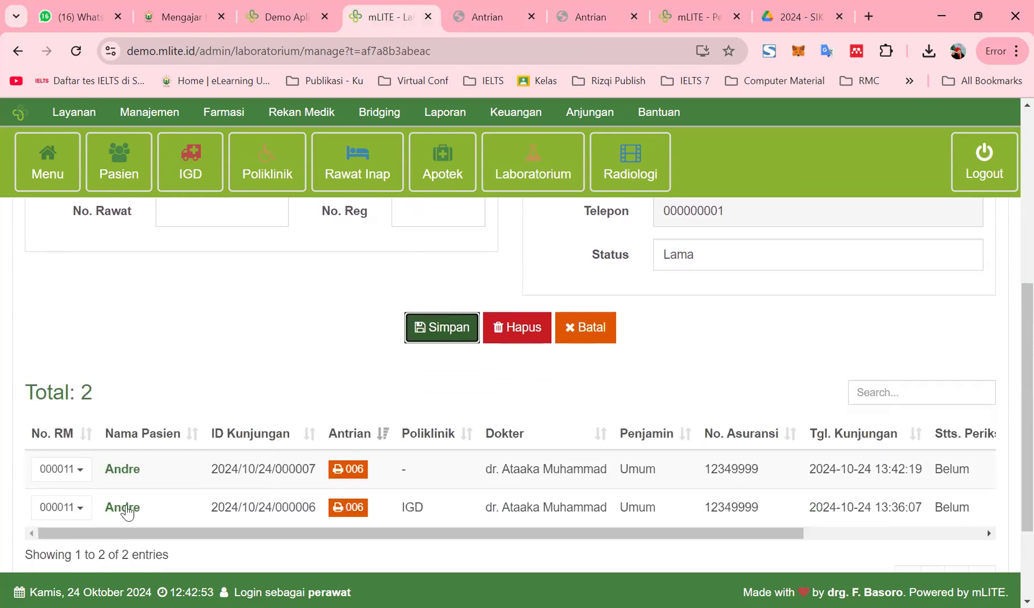
left_click_drag(787, 533, 956, 538)
left_click_drag(621, 536, 440, 536)
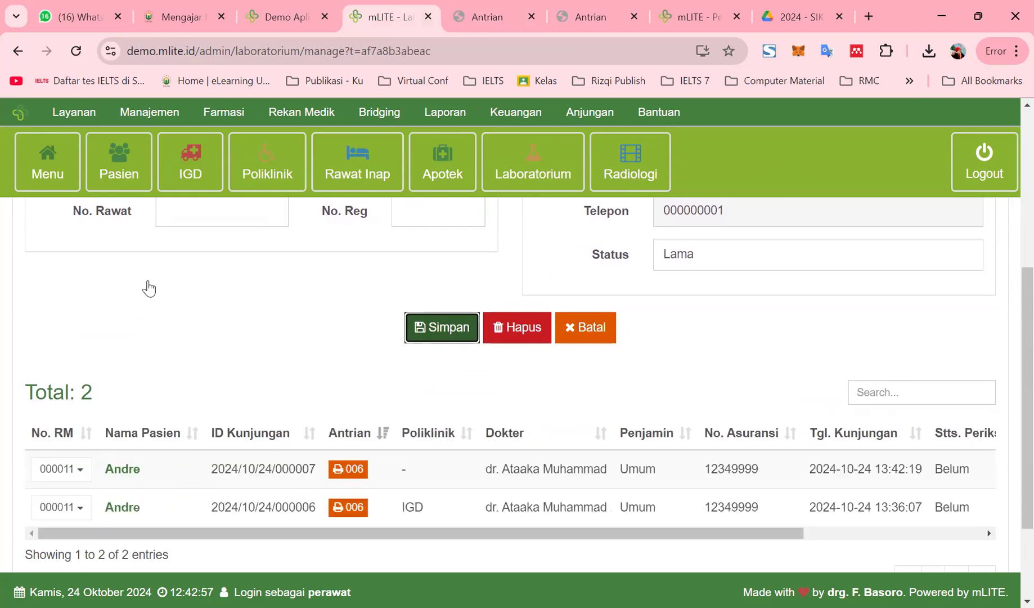
scroll(148, 315, "up", 6)
On the Rawat Jalan page, search for andre and load his record into the form
left_click(267, 167)
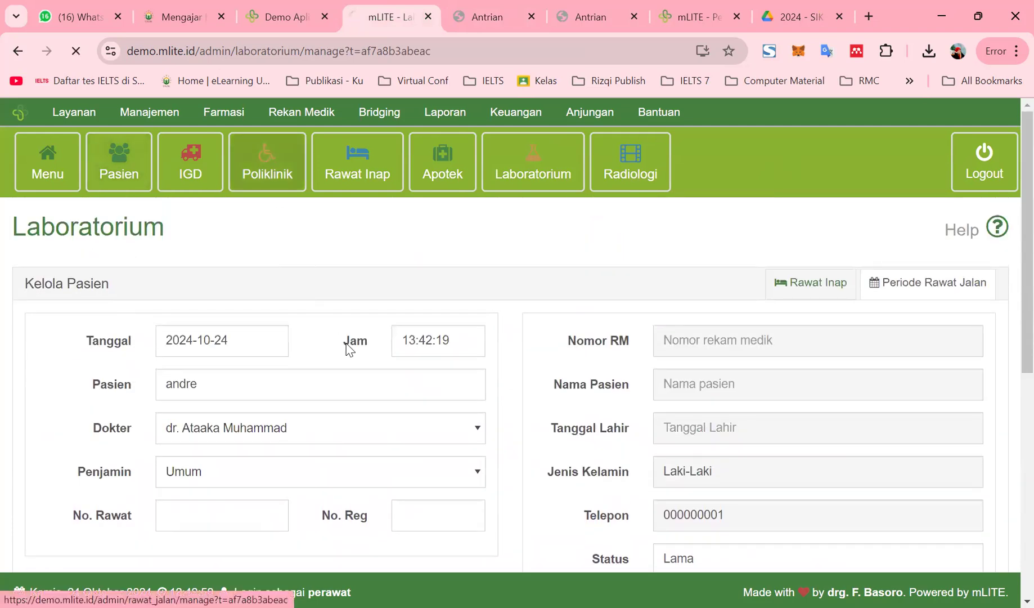
scroll(376, 381, "down", 7)
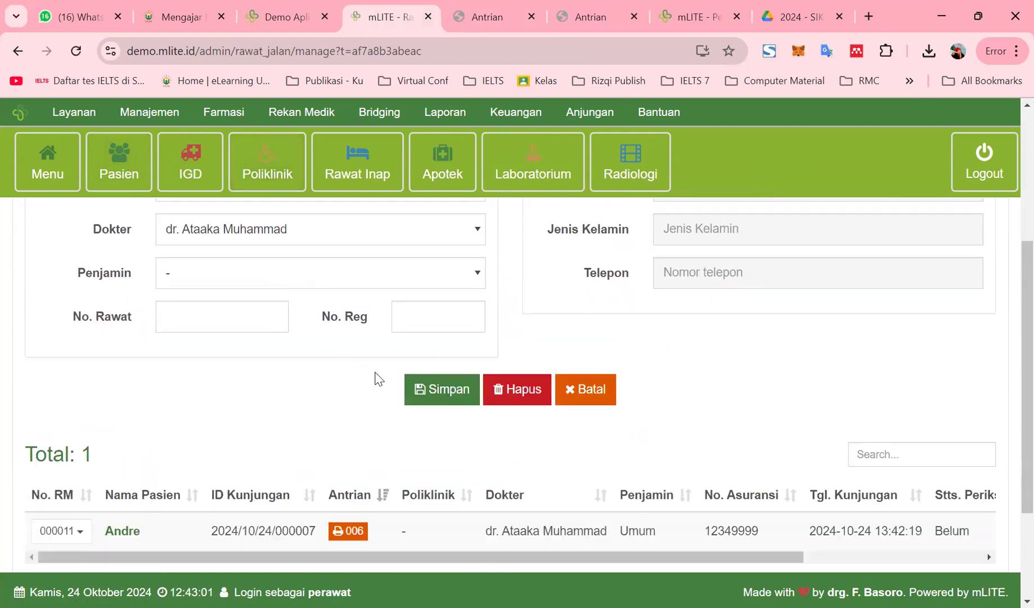
left_click_drag(519, 404, 434, 473)
scroll(462, 365, "up", 2)
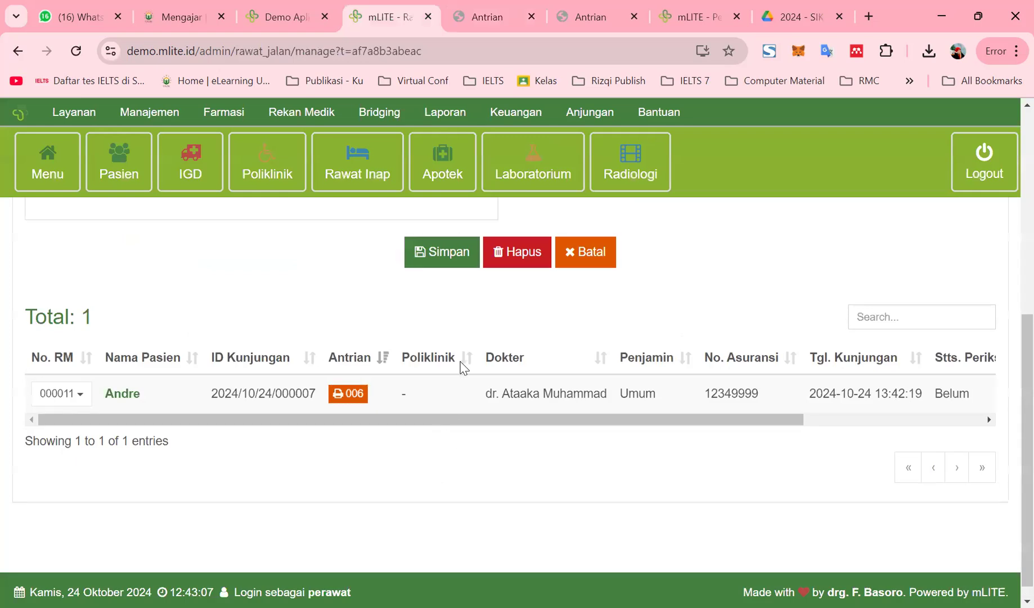
scroll(516, 380, "up", 5)
left_click(216, 427)
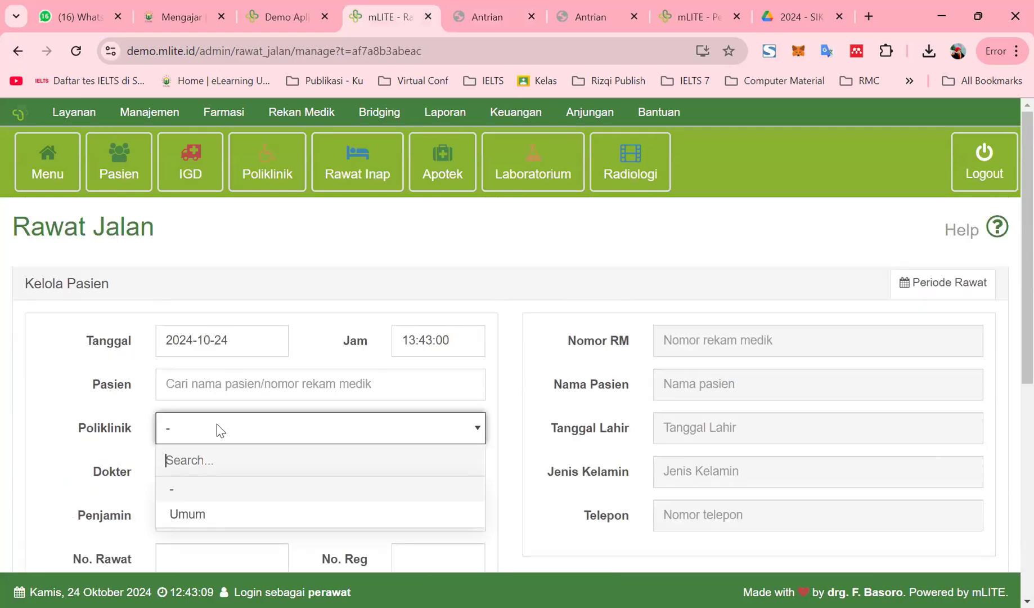
left_click(216, 378)
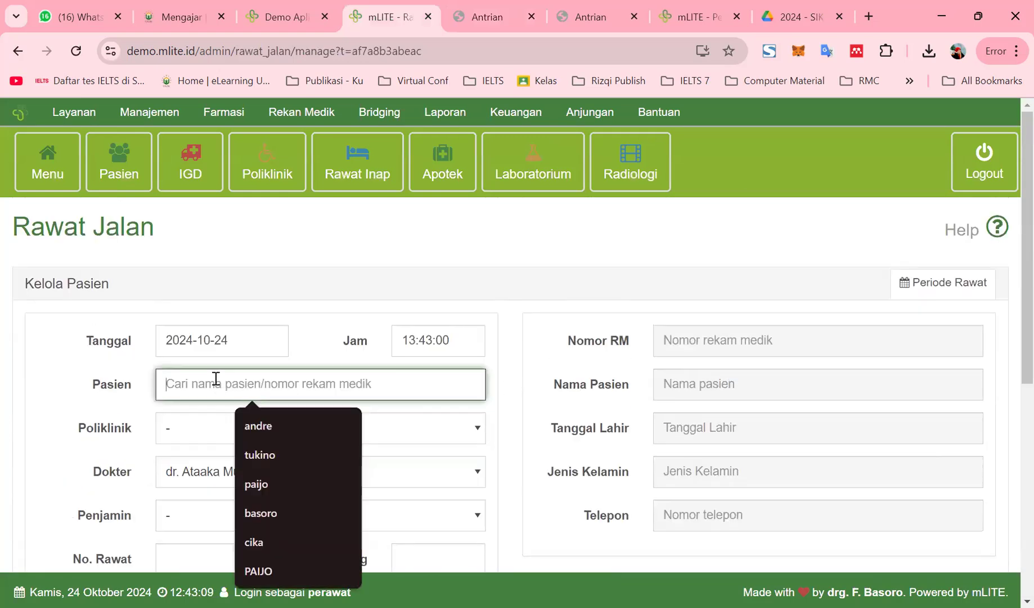
left_click(255, 423)
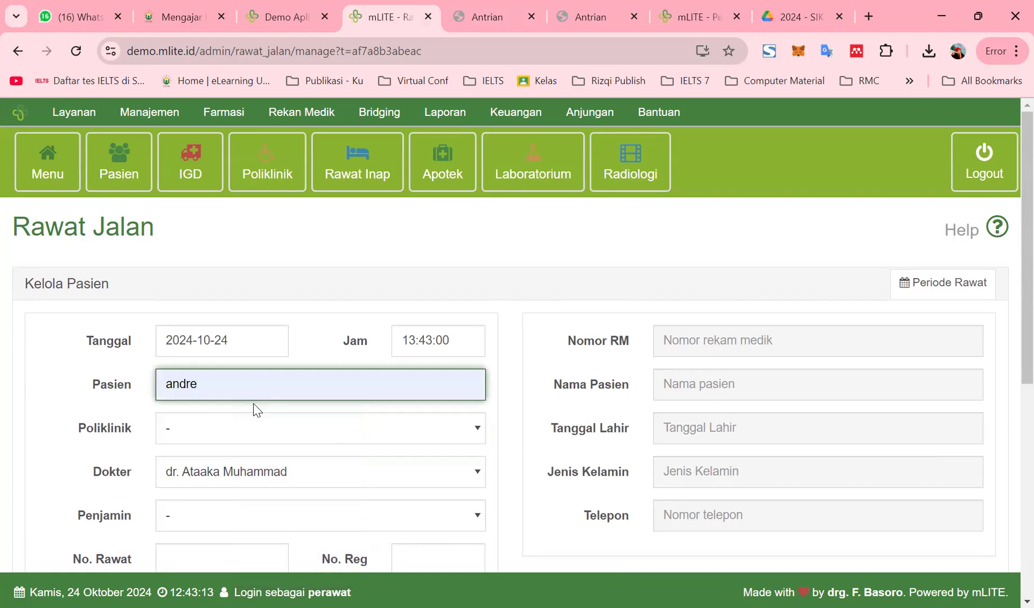
left_click(642, 375)
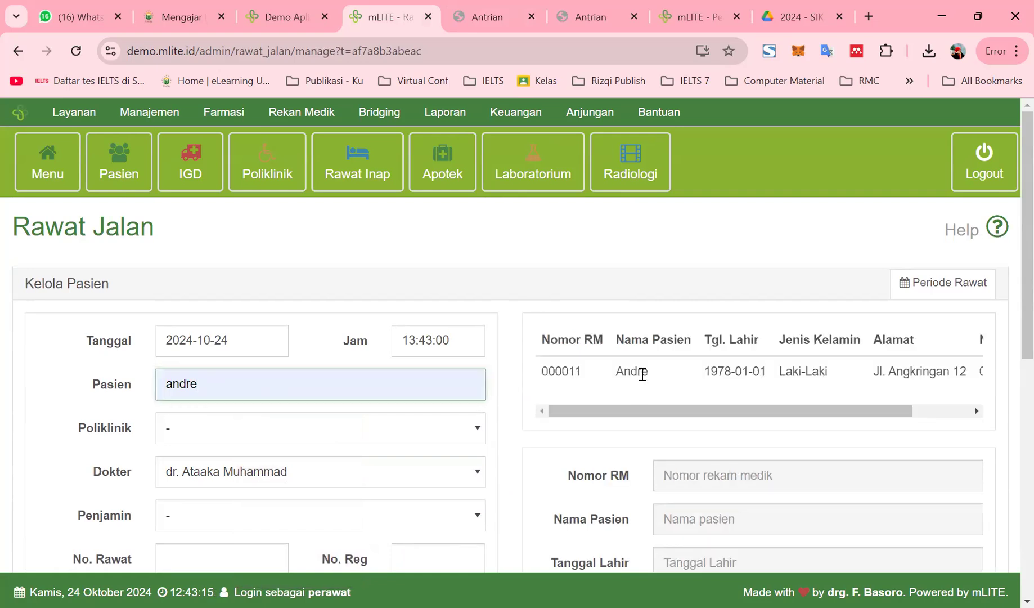
Set the clinic (Poliklinik) and payer (Penjamin) both to Umum
left_click(242, 433)
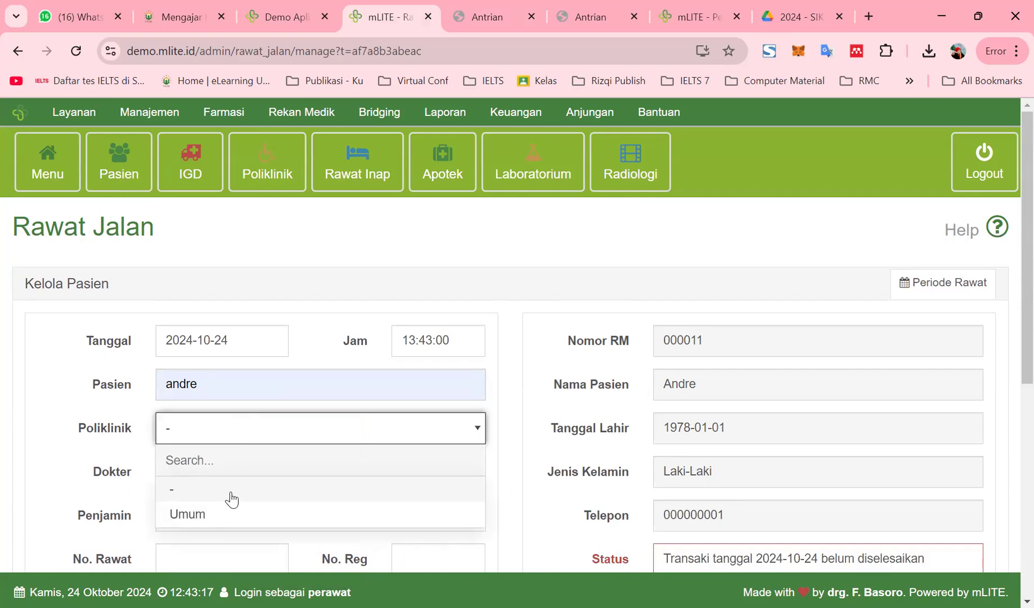
left_click(222, 514)
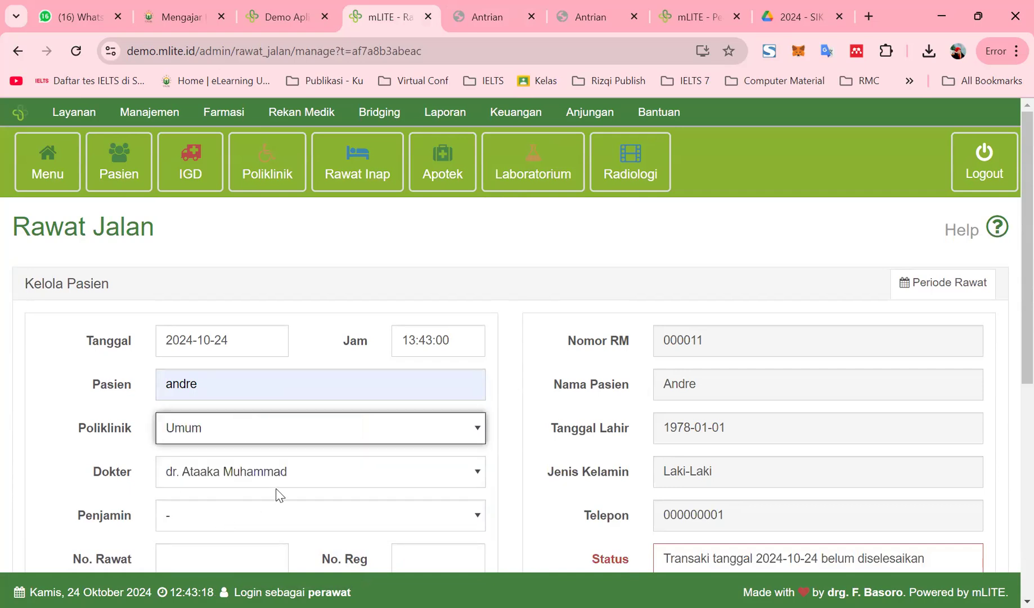
left_click(181, 512)
scroll(169, 540, "down", 3)
left_click(195, 472)
Generate visit number 2024/10/24/000008 and a registration number, dismissing the quota warning
left_click(167, 396)
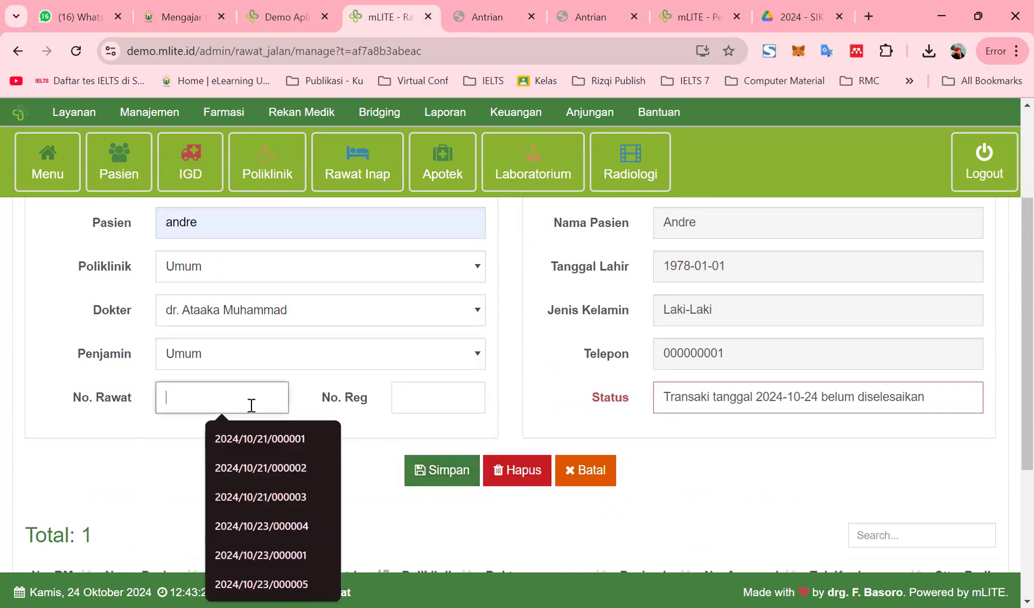
left_click(398, 399)
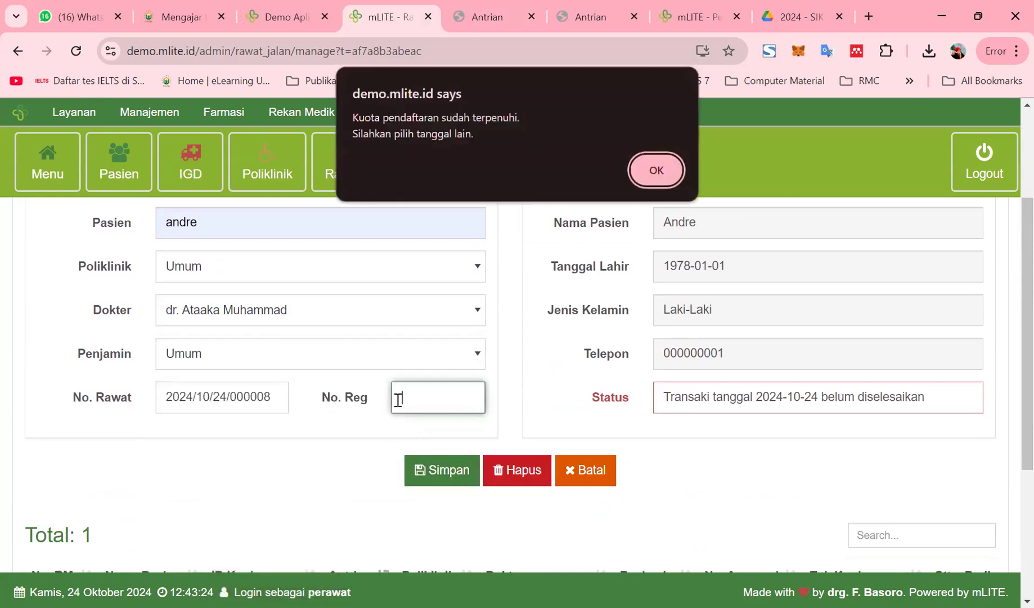
left_click(656, 171)
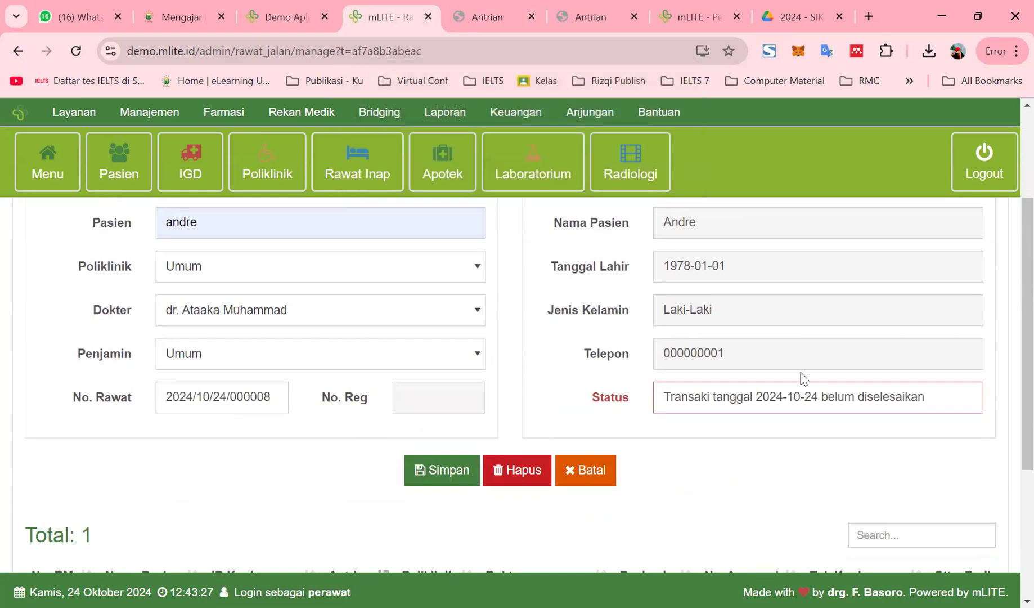
scroll(63, 381, "up", 3)
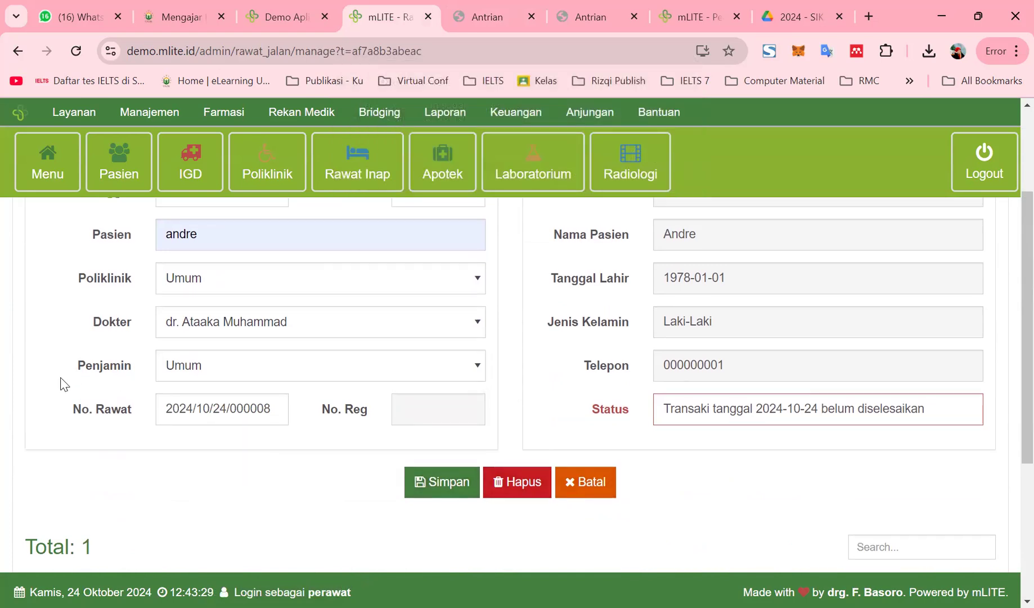
scroll(100, 406, "down", 5)
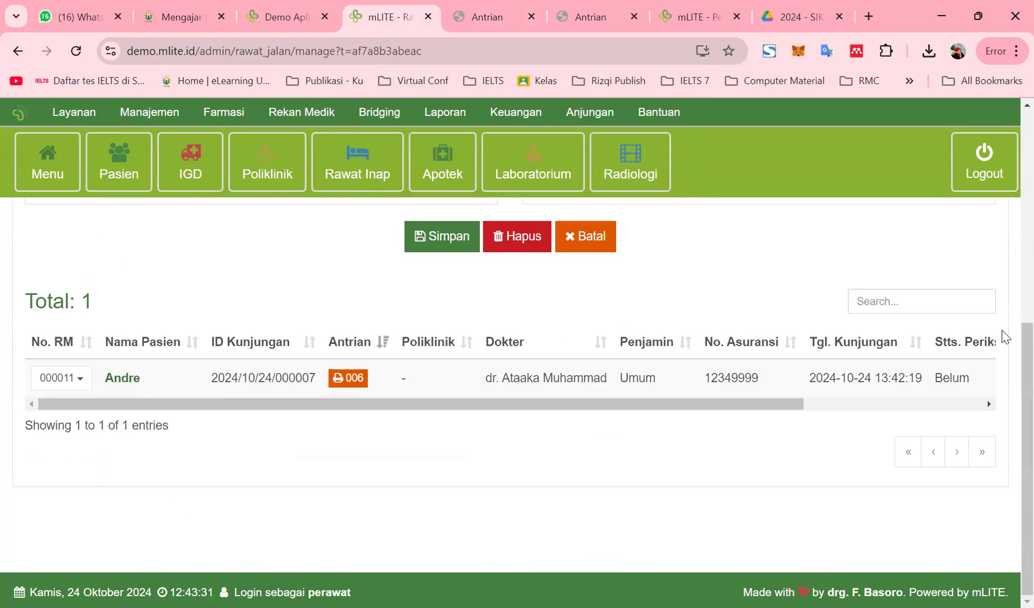
left_click_drag(797, 407, 484, 445)
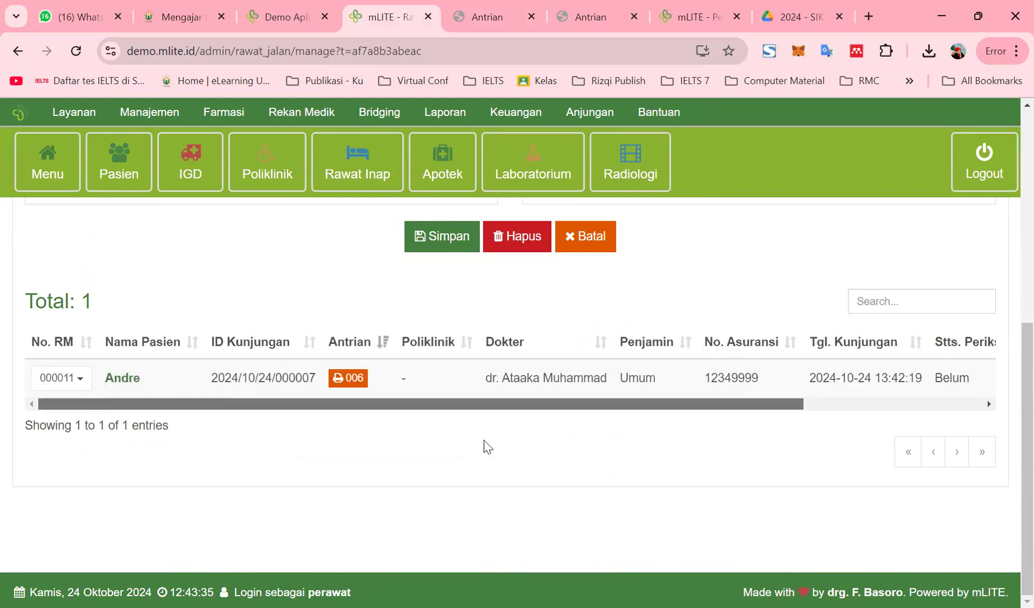
scroll(349, 270, "up", 4)
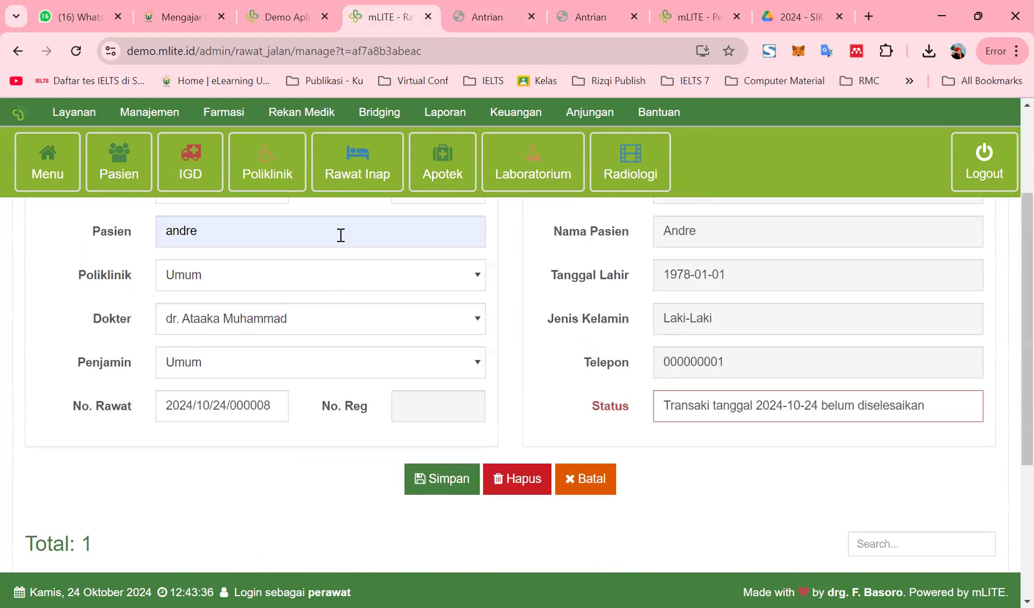
On the Rawat Inap admission page, select patient andre
left_click(357, 174)
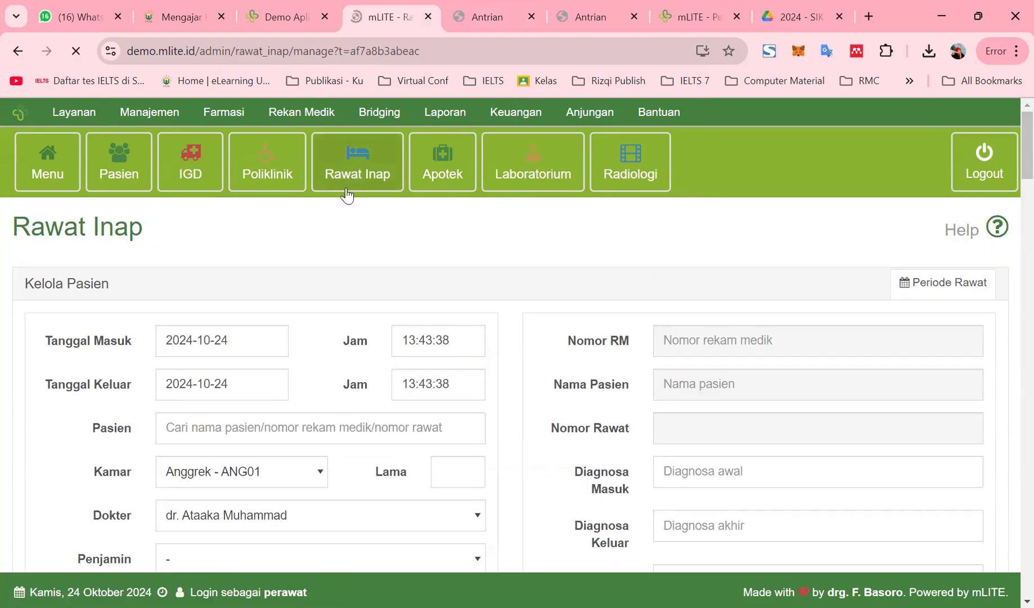
scroll(475, 404, "down", 2)
scroll(472, 408, "down", 3)
scroll(261, 347, "up", 3)
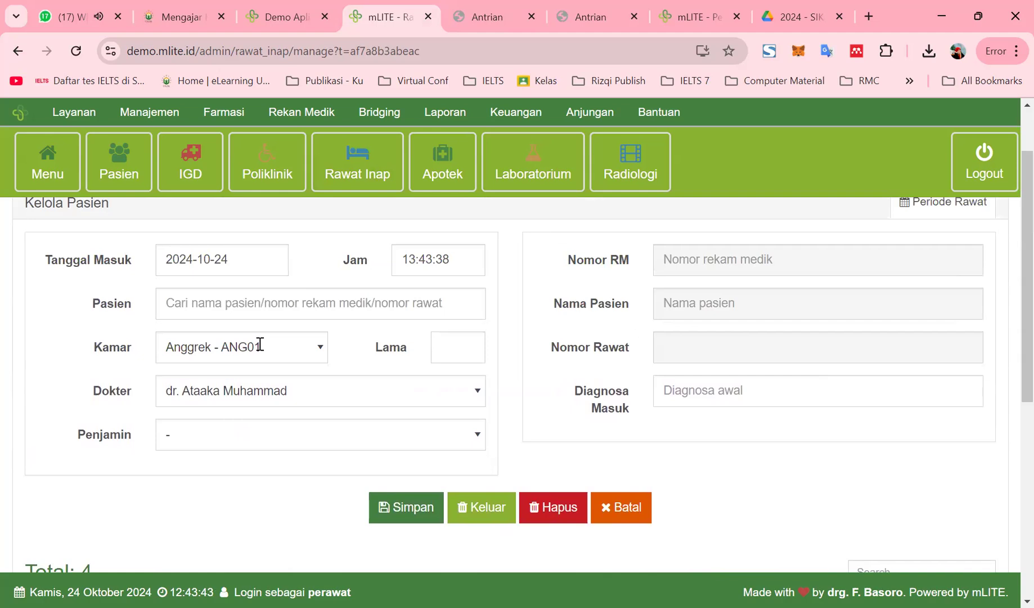
left_click(207, 304)
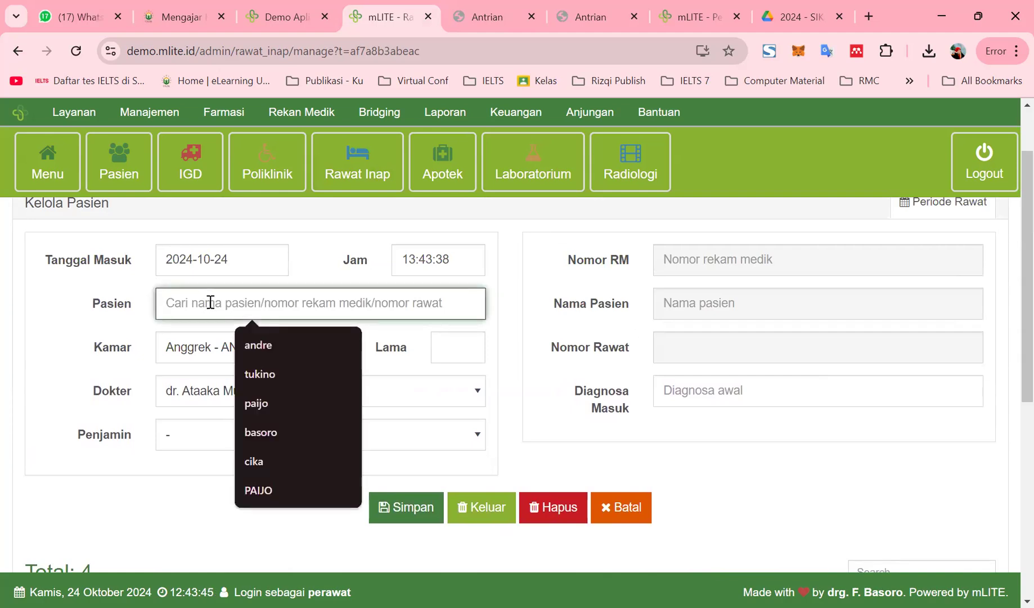
left_click(253, 343)
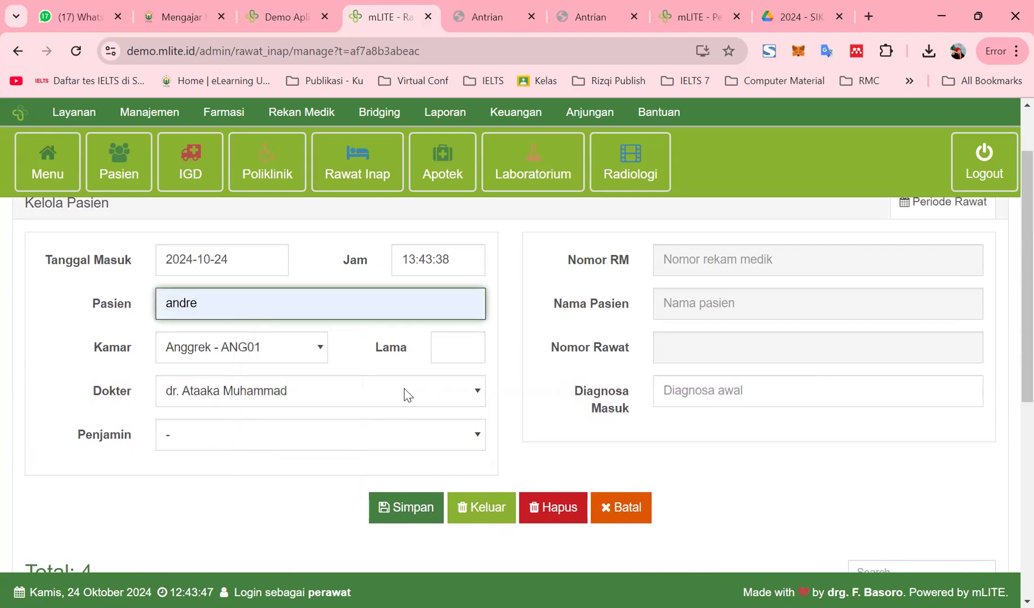
Enter a length of stay of 5 days and set the payer to Umum
left_click(458, 349)
type("5")
left_click(248, 438)
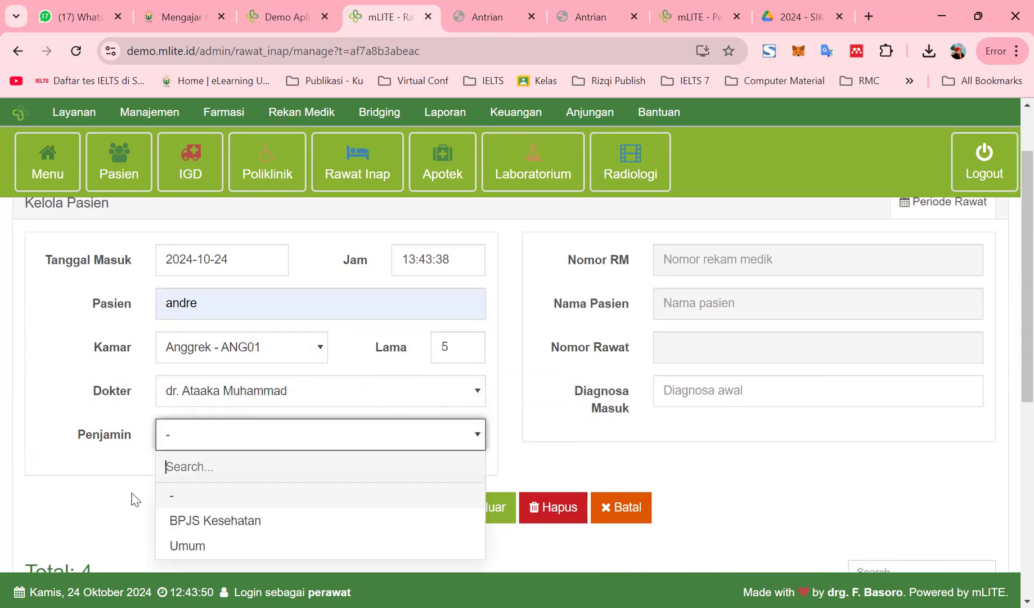
left_click(228, 555)
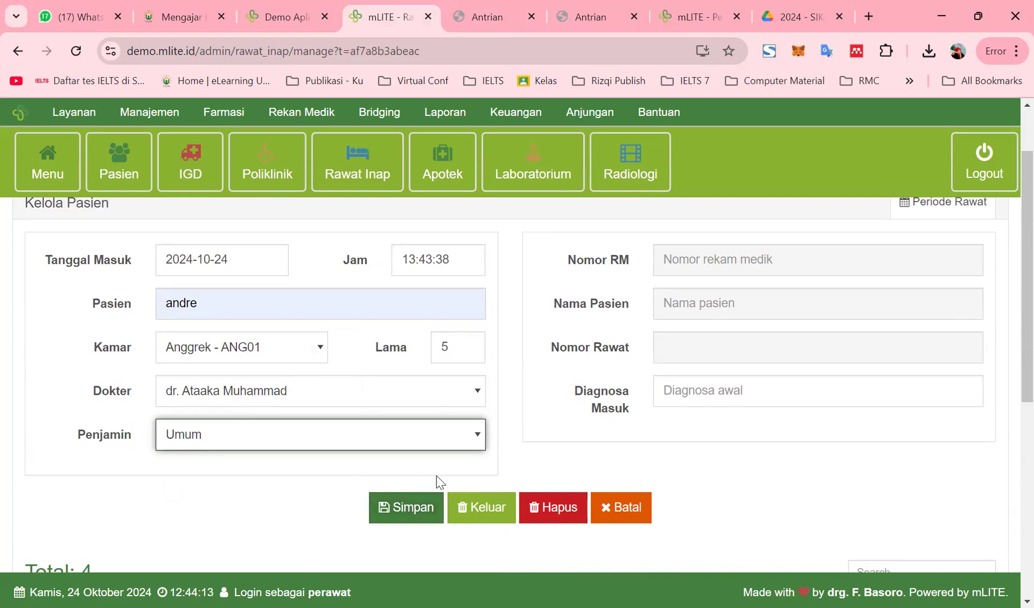
Search the Rawat Inap Pasien field by name; it returns 'Pasien tidak ditemukan'
scroll(265, 393, "up", 2)
left_click(265, 392)
key("Return")
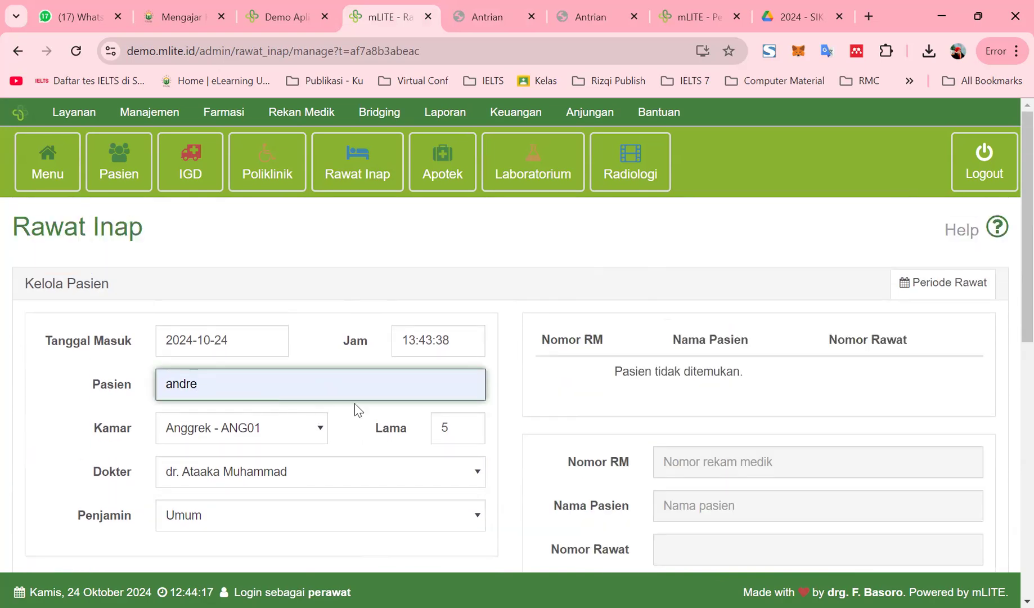
scroll(287, 414, "down", 3)
scroll(337, 402, "up", 3)
In Poliklinik, set visit 2024/10/24/000007's Status Rawat to Sudah Periksa
left_click(247, 180)
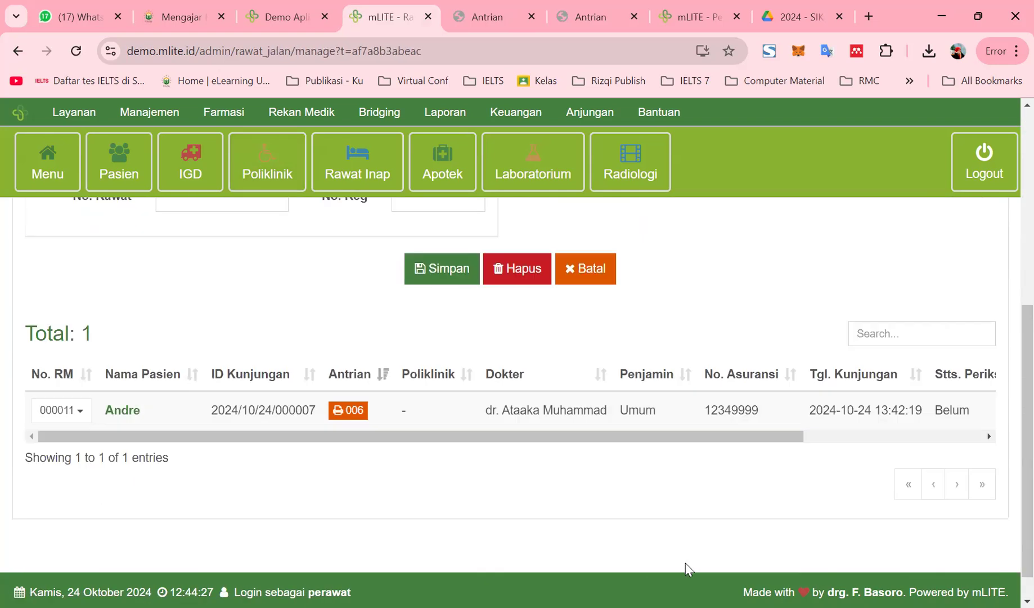
left_click_drag(561, 409, 982, 402)
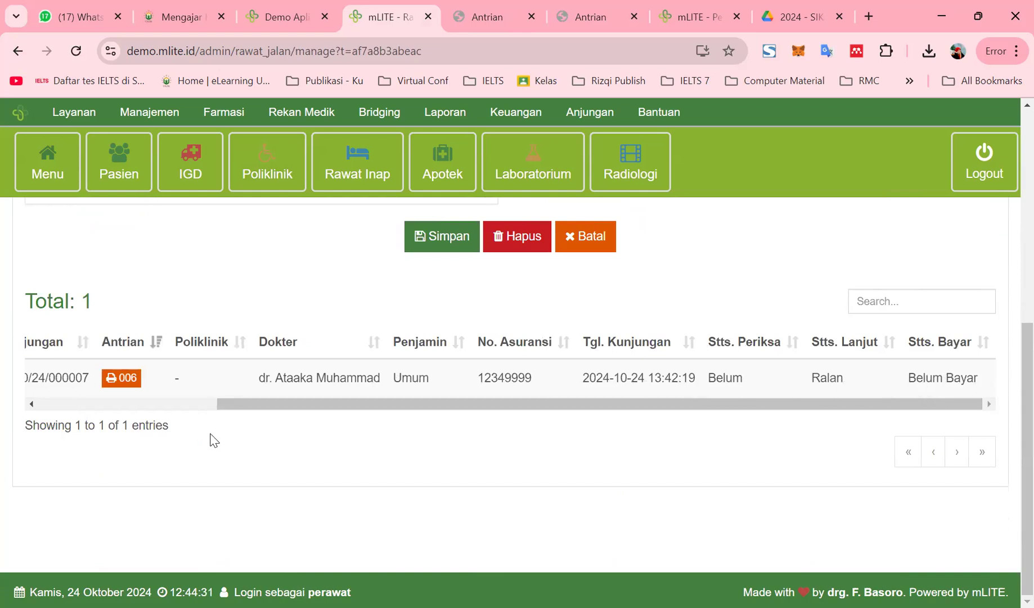
left_click_drag(470, 409, 143, 399)
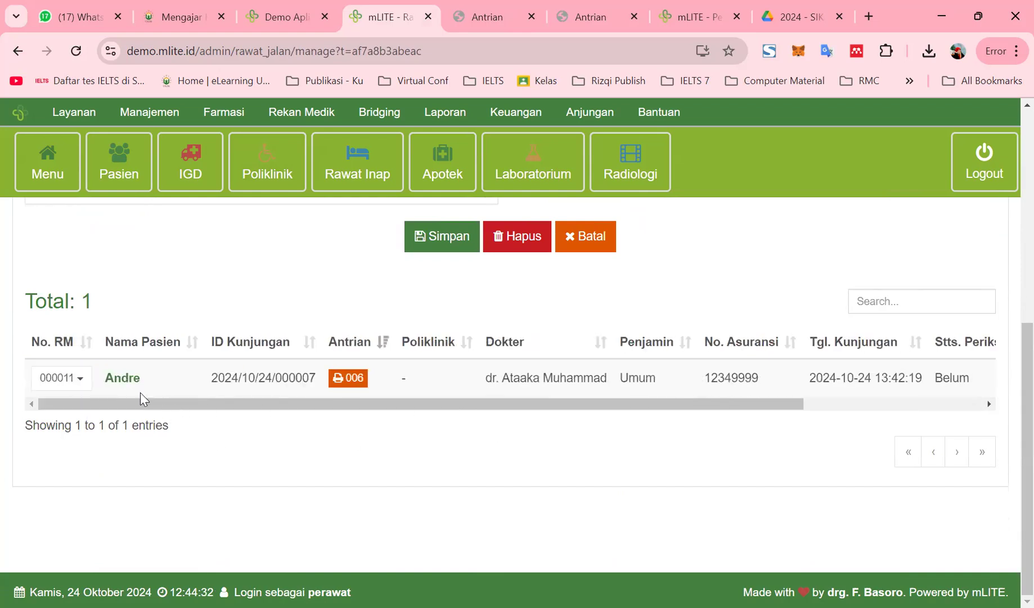
left_click(79, 384)
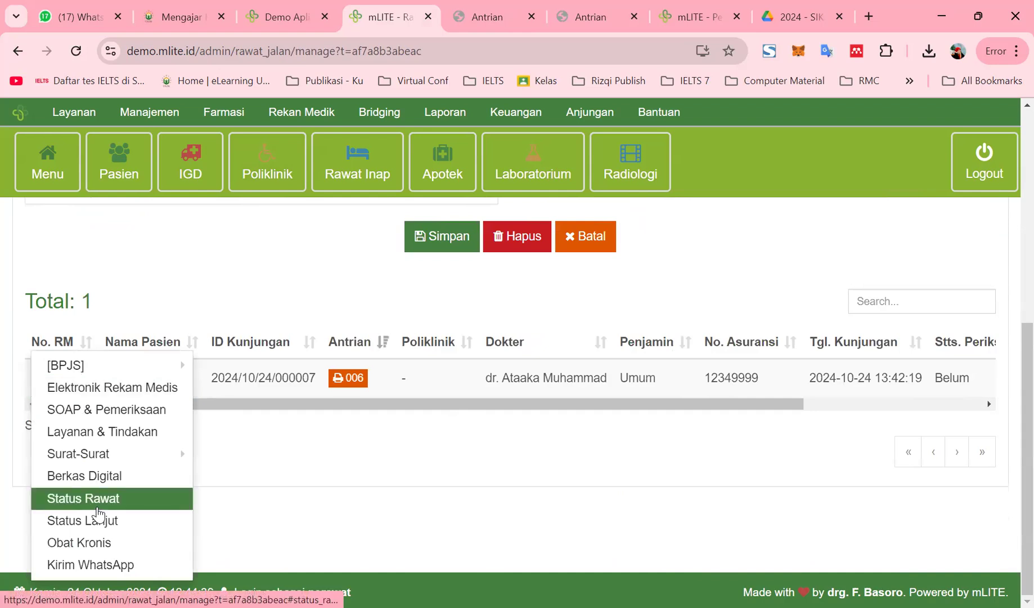
mouse_move(122, 461)
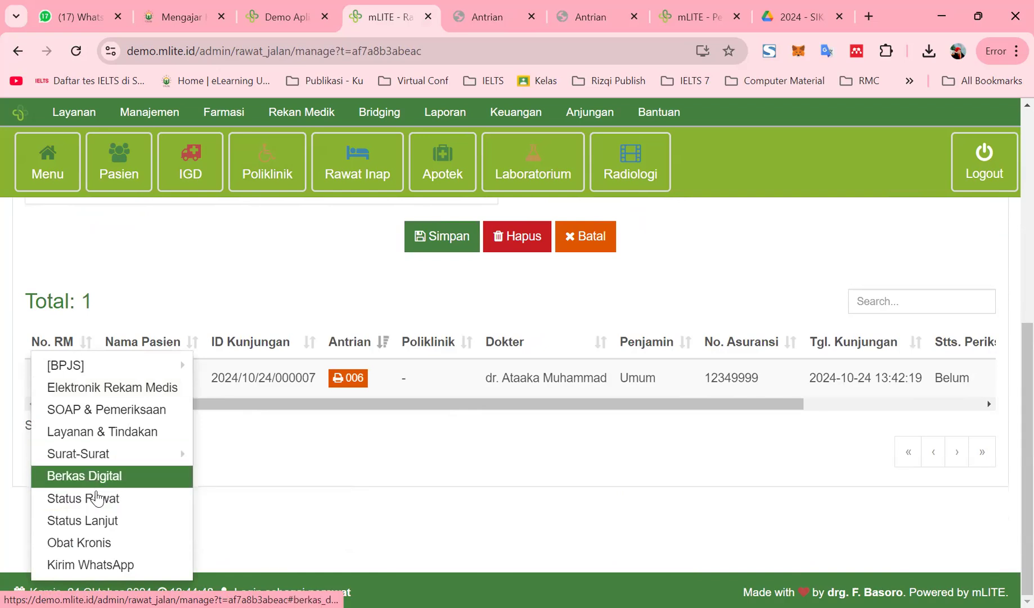
left_click(97, 498)
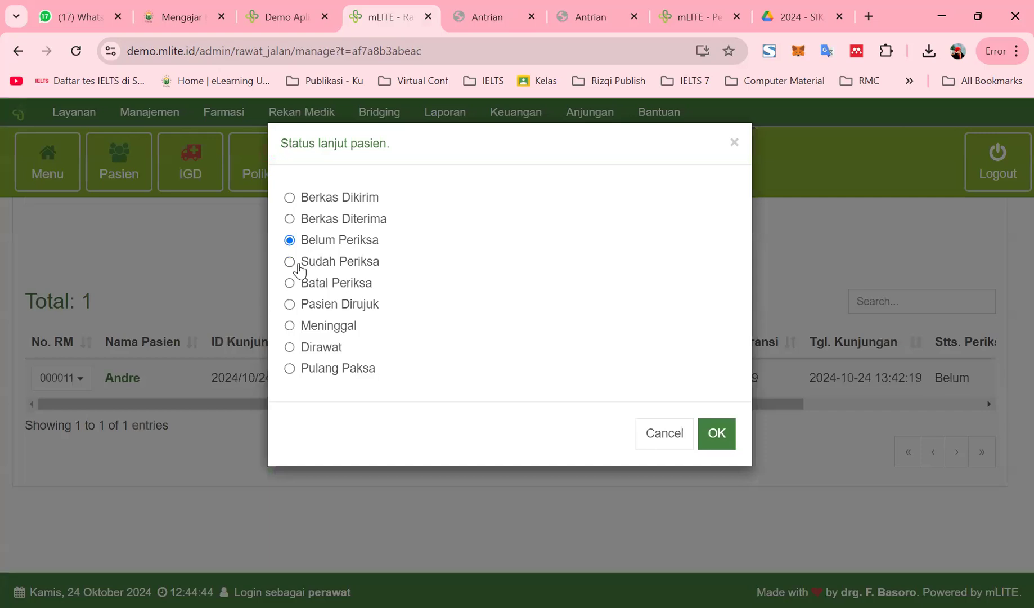
left_click(290, 261)
left_click(718, 436)
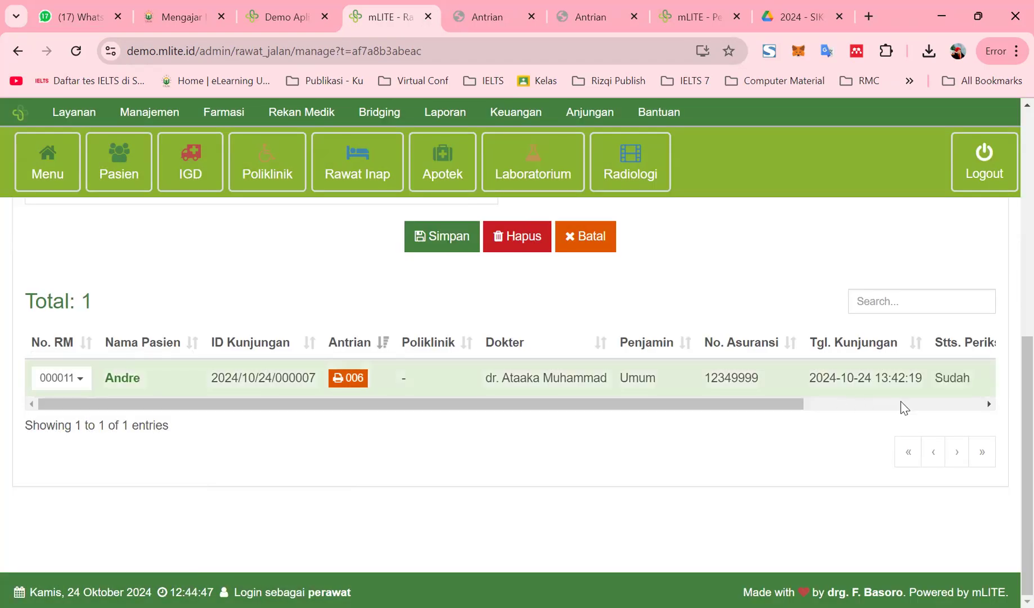
Open the Menu grid listing all modules
left_click_drag(791, 408, 1010, 414)
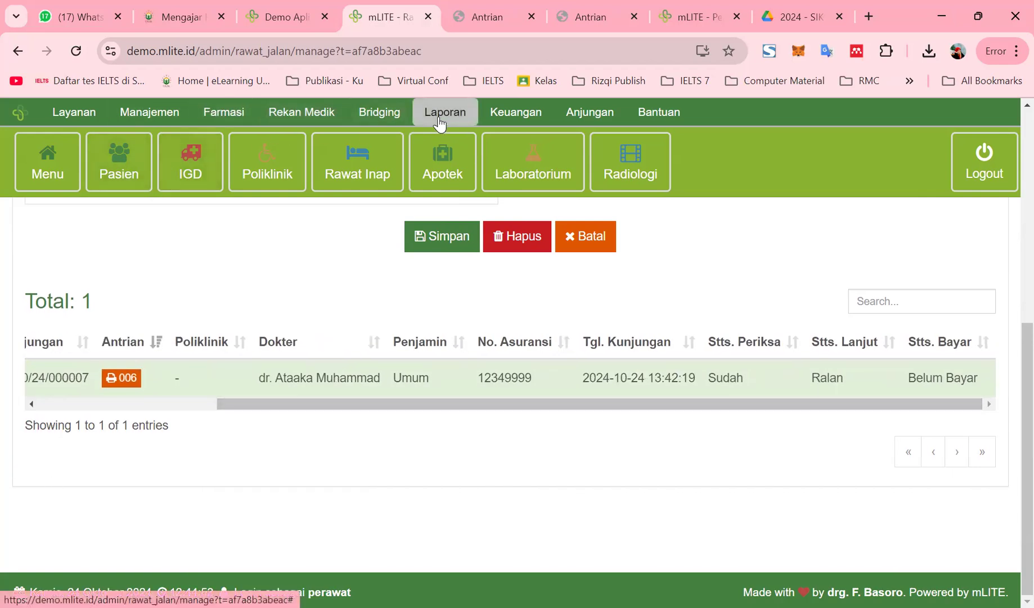
left_click(65, 157)
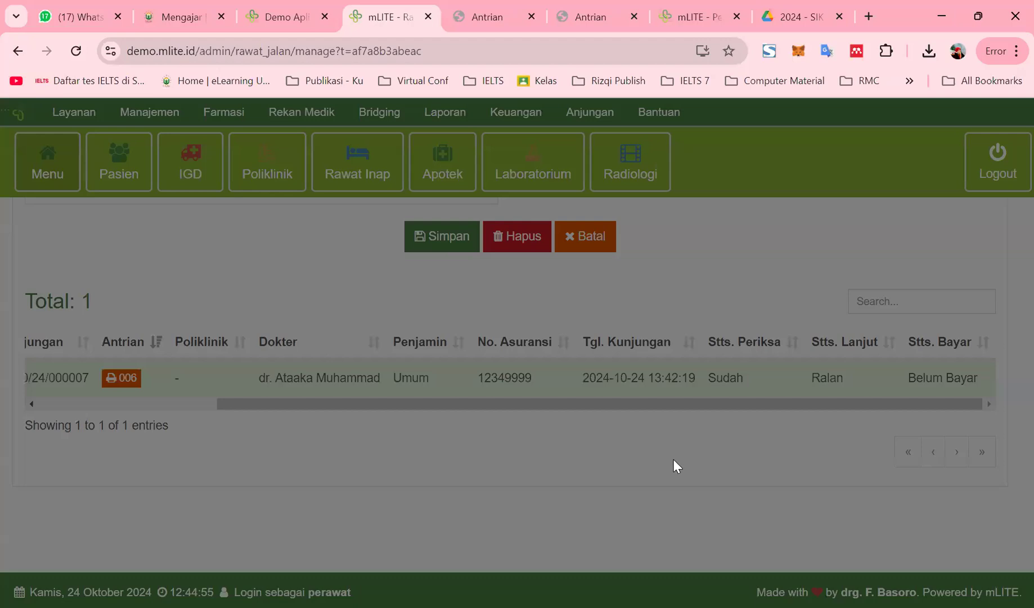
scroll(648, 454, "down", 3)
scroll(653, 461, "down", 10)
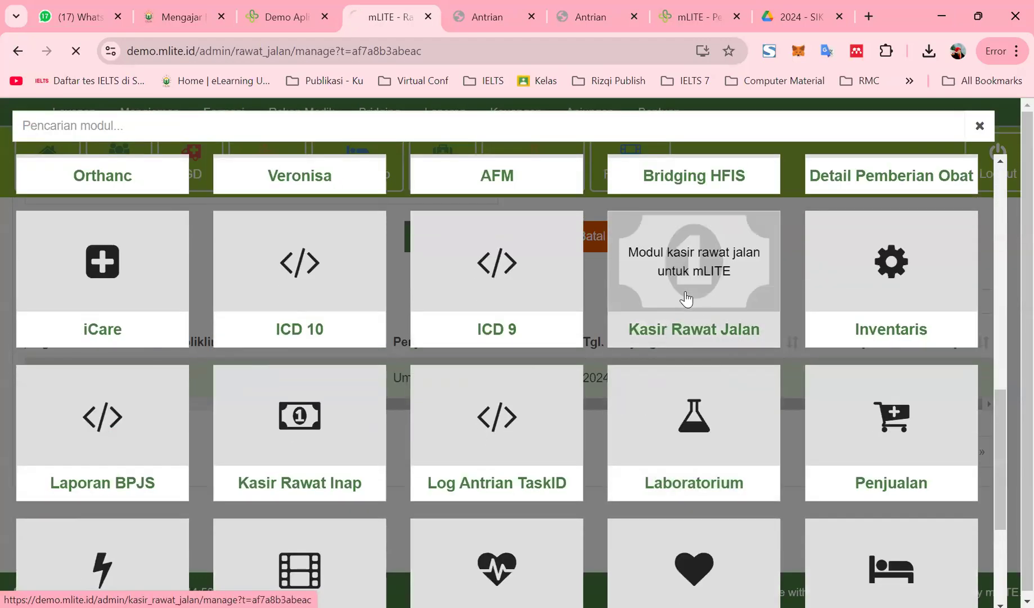
Open Kasir Rawat Jalan and scroll the table across to the Stts. Bayar column
left_click(688, 297)
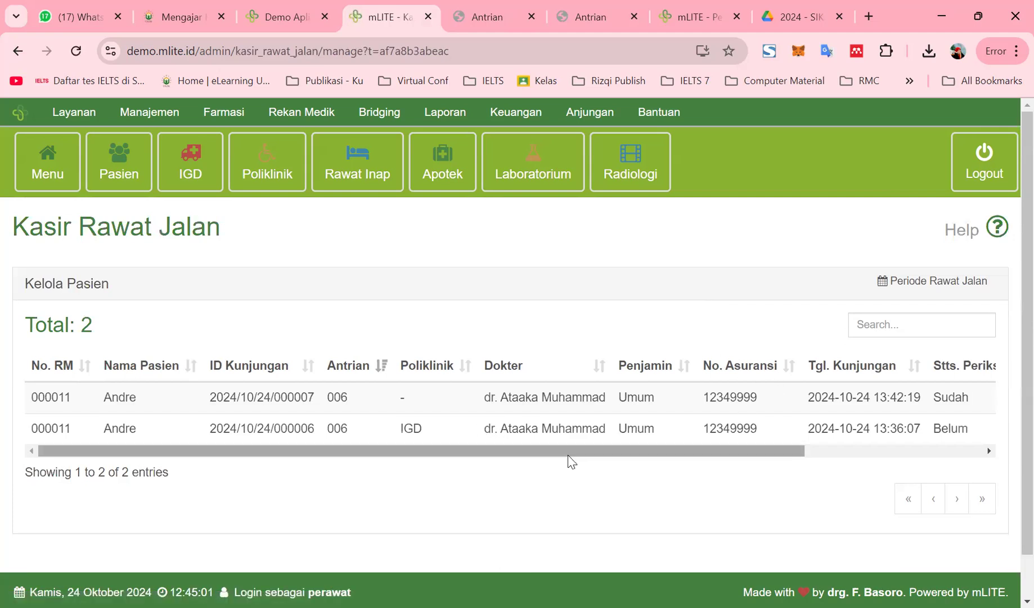
left_click_drag(595, 450, 811, 456)
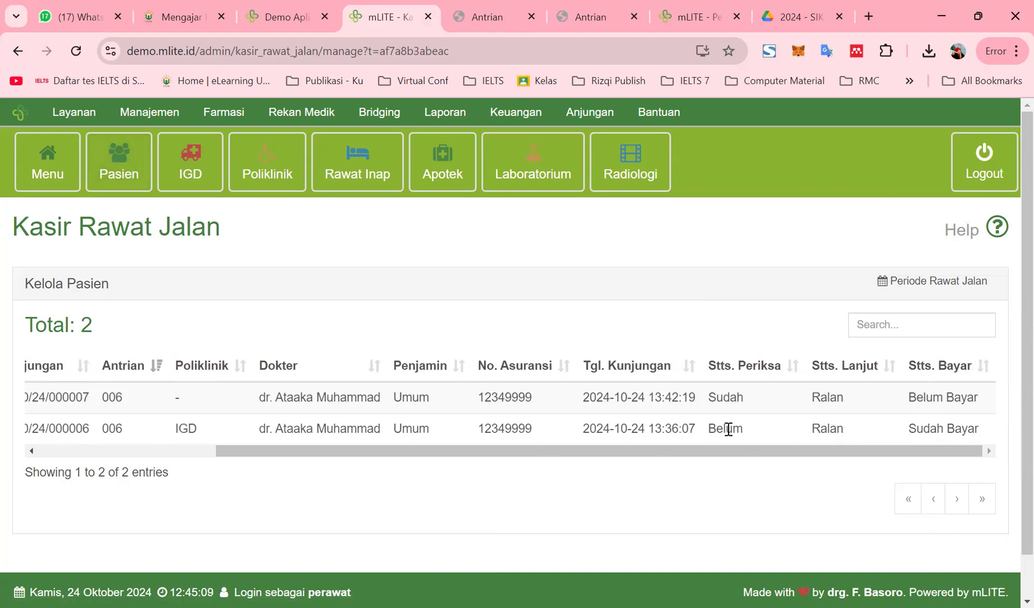
left_click_drag(667, 453, 799, 473)
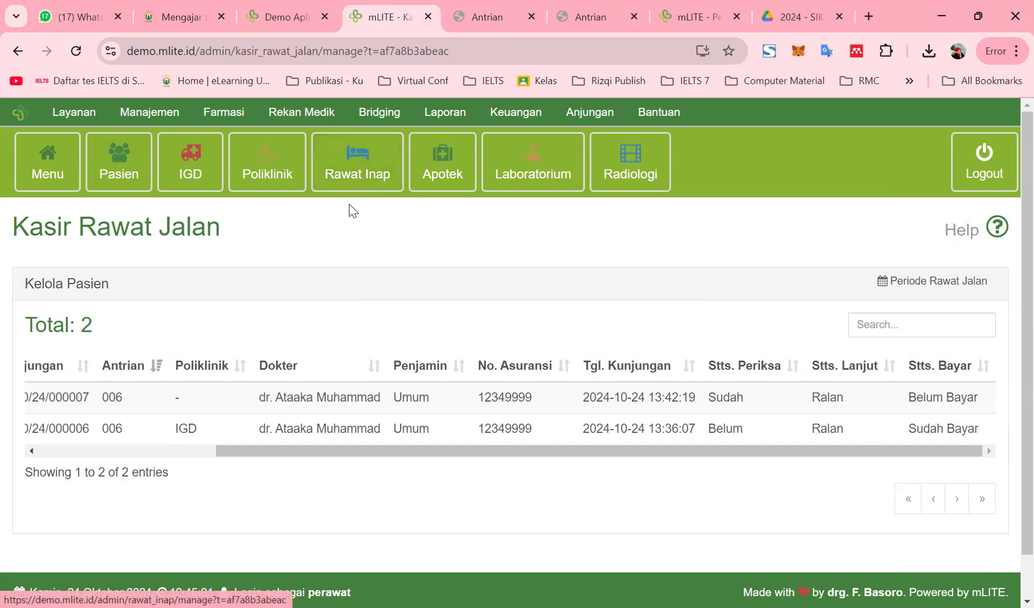
Open the Belum Bayar visit's bill and review its procedure and medicine charges
left_click(931, 397)
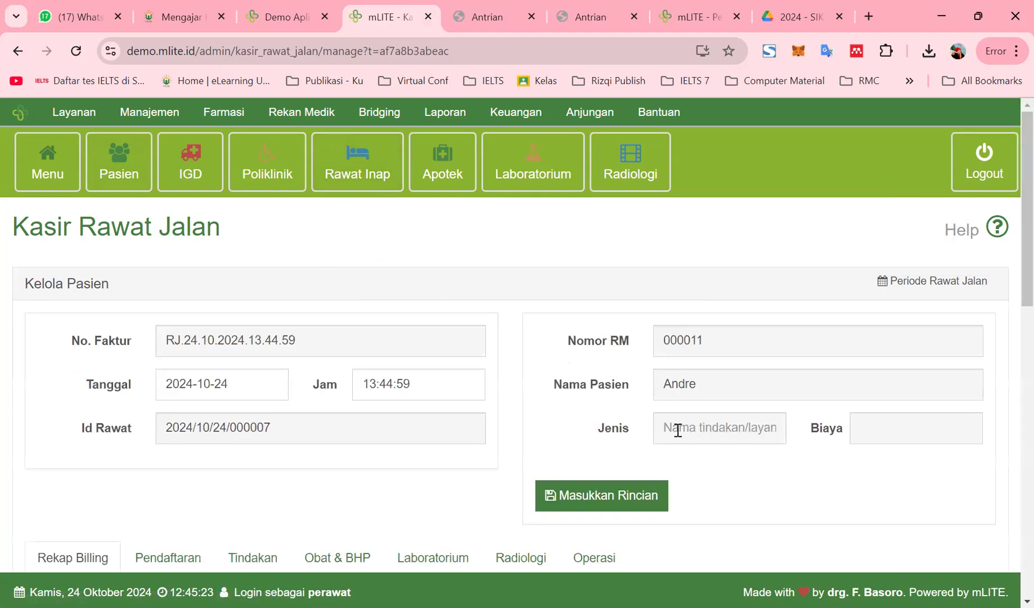
left_click(741, 423)
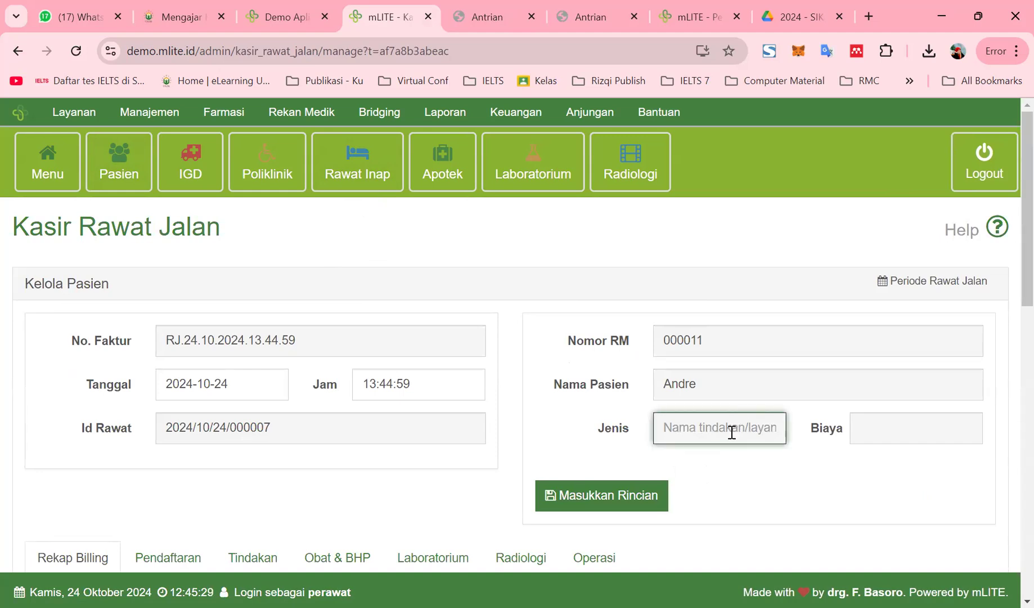
left_click(939, 431)
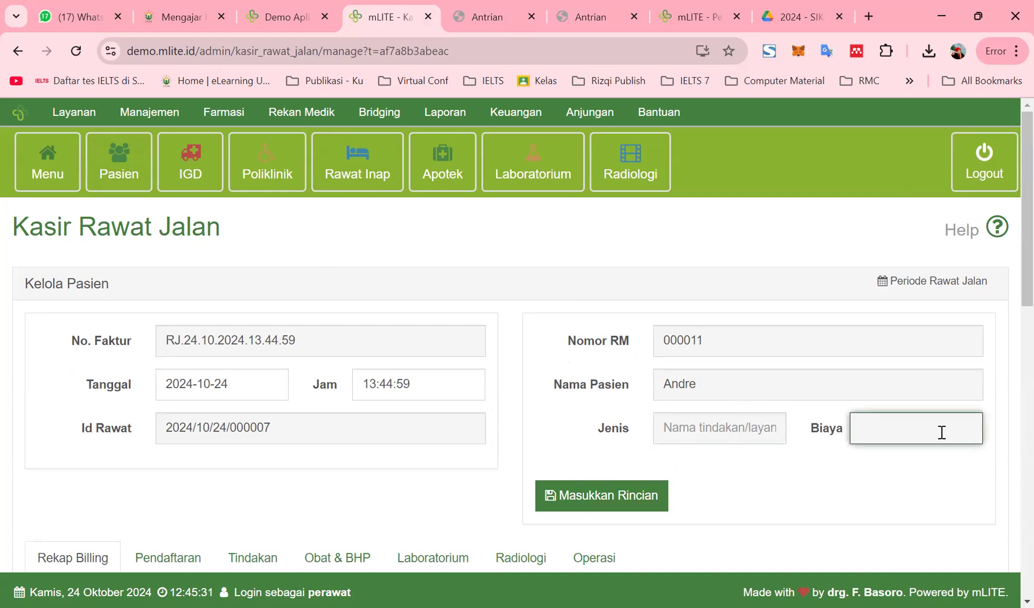
scroll(799, 439, "down", 7)
scroll(798, 439, "up", 5)
scroll(752, 478, "down", 1)
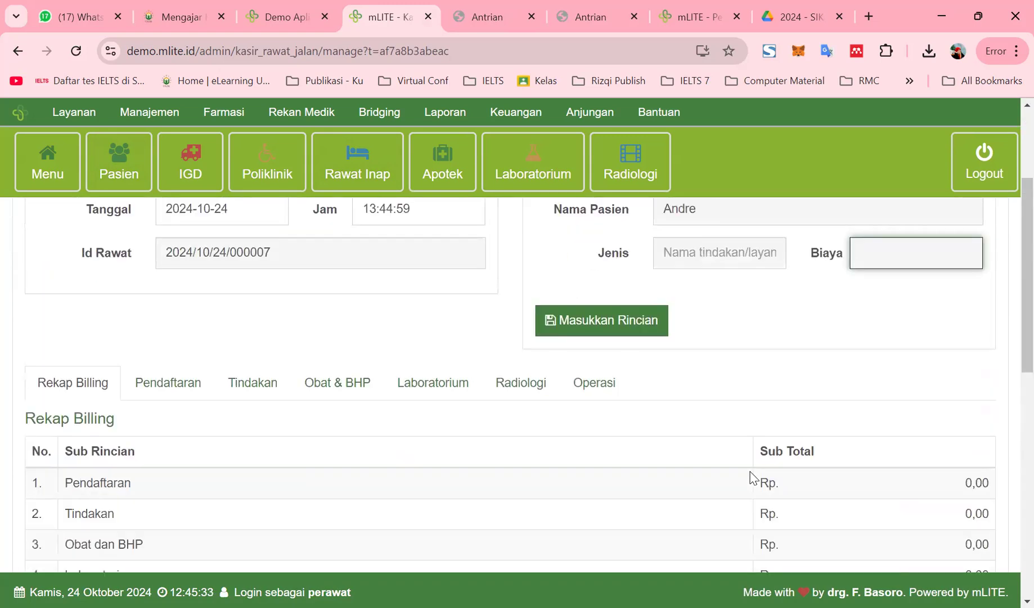
scroll(601, 386, "up", 1)
left_click(331, 406)
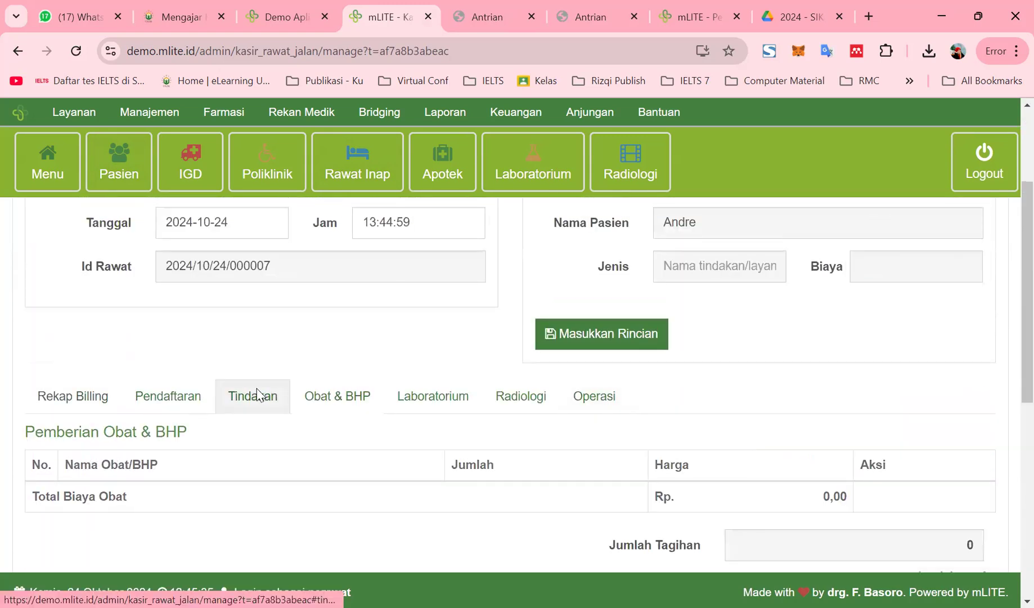
left_click(257, 394)
double_click(793, 505)
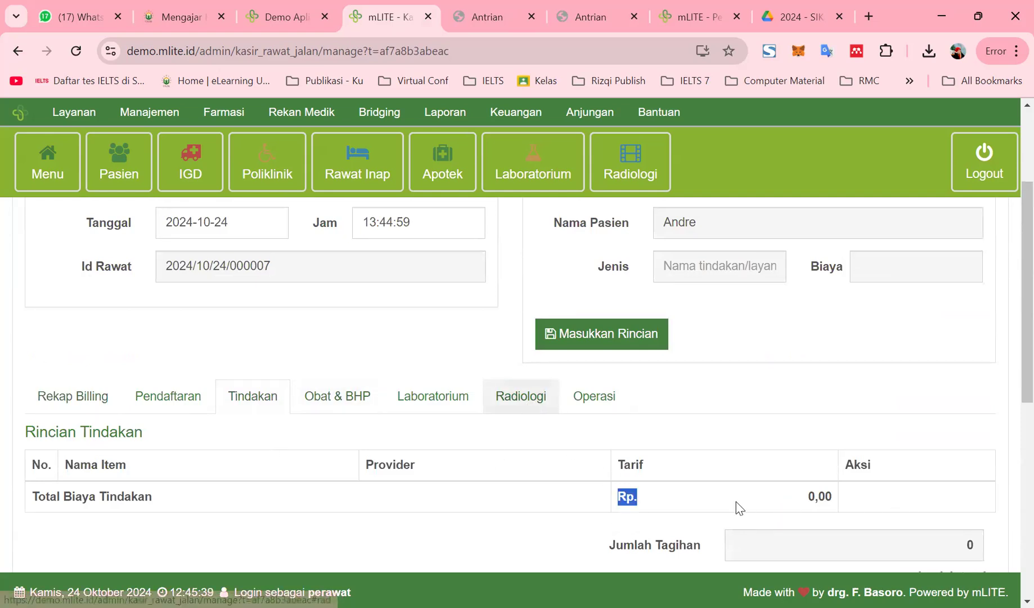
left_click(350, 408)
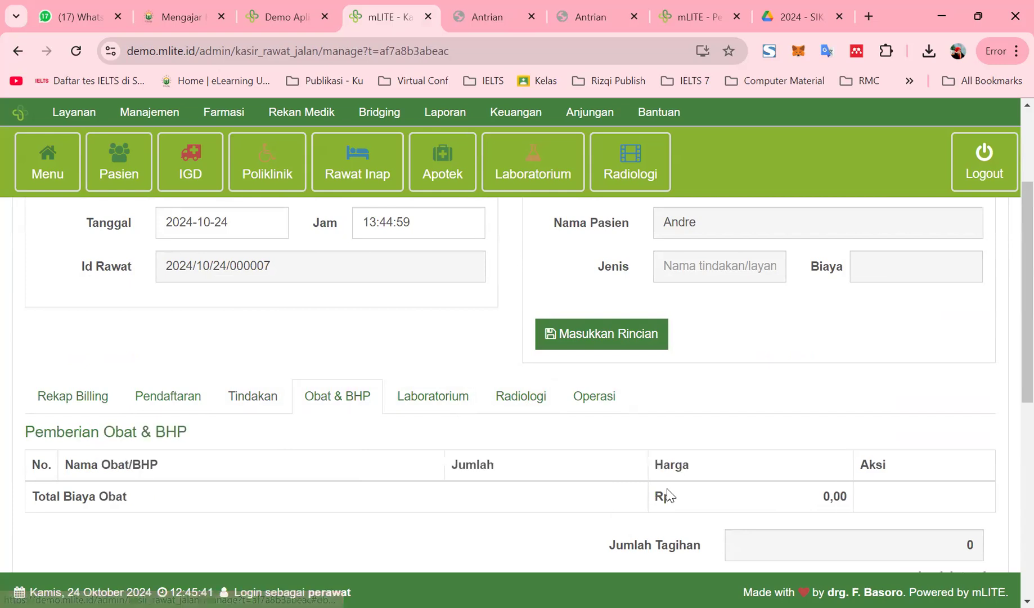
scroll(810, 495, "down", 4)
Enter Potongan Rp.1.234.567 and Jumlah Bayar 1023456 in cash, then save the invoice
left_click(934, 376)
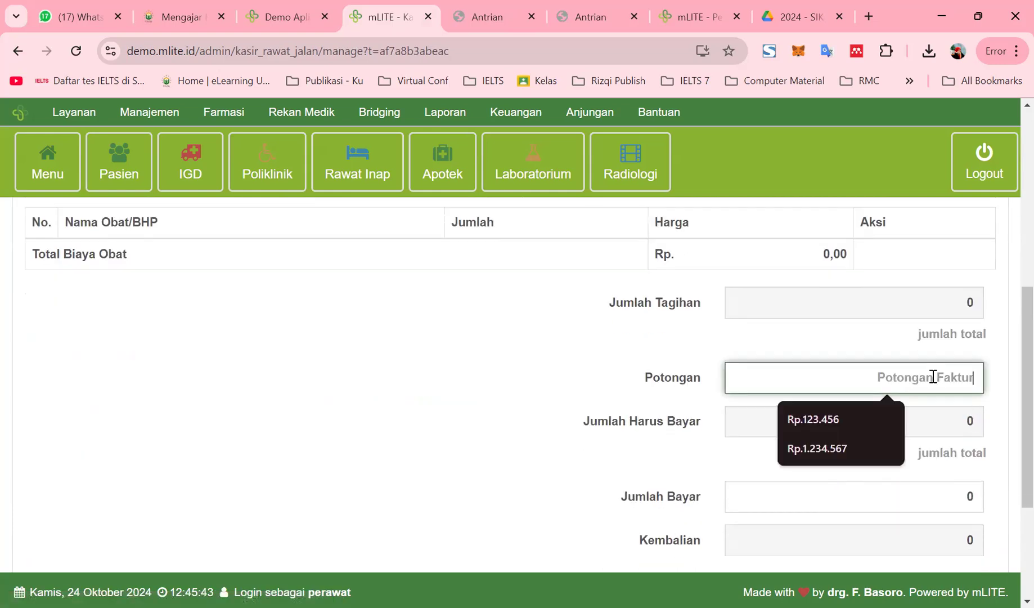
type("1")
key("Down")
key("Down")
key("Return")
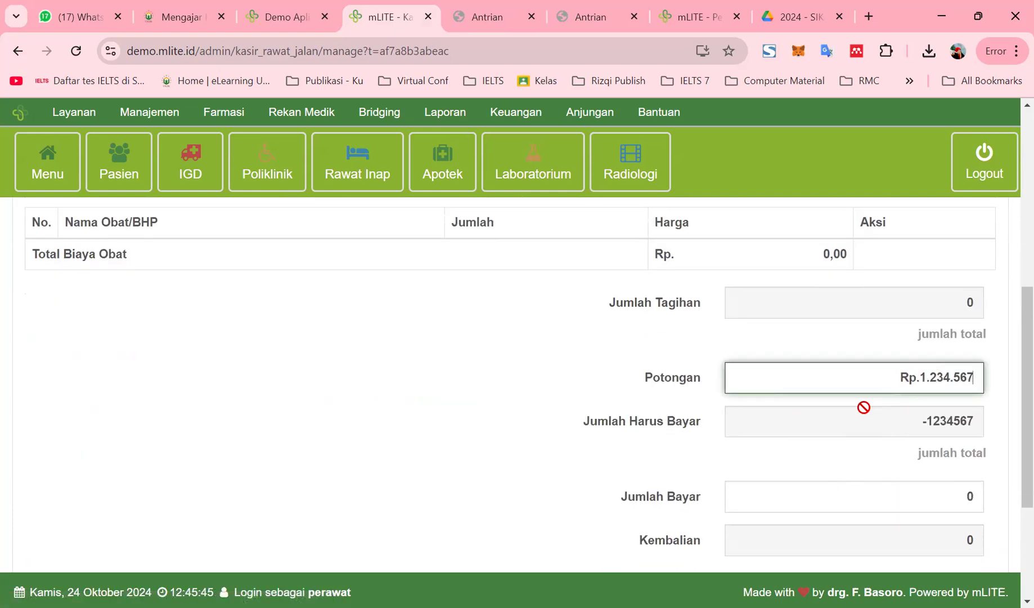
scroll(875, 424, "down", 3)
left_click(850, 334)
type("1023456")
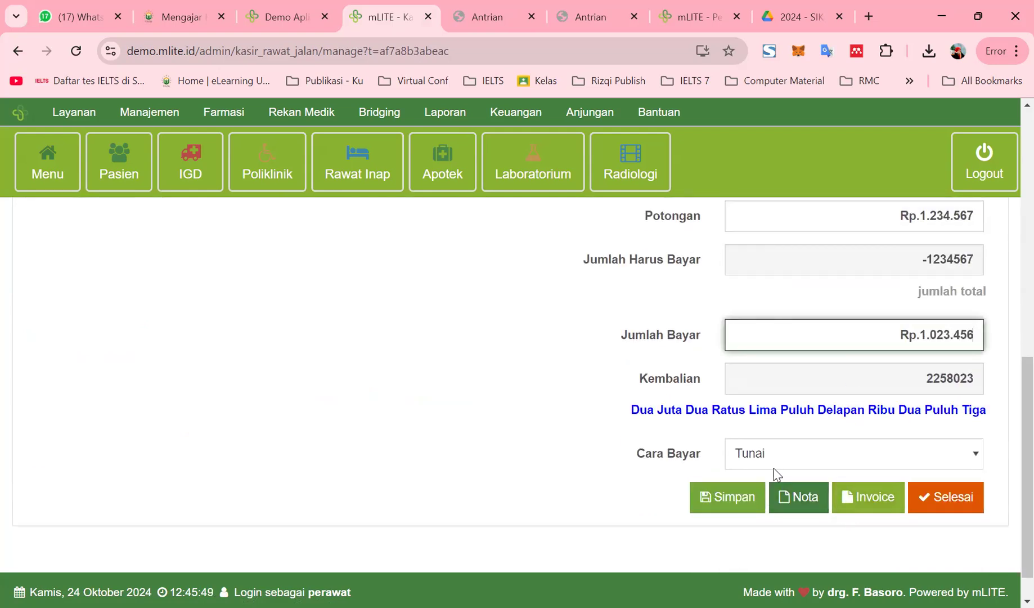
left_click(727, 504)
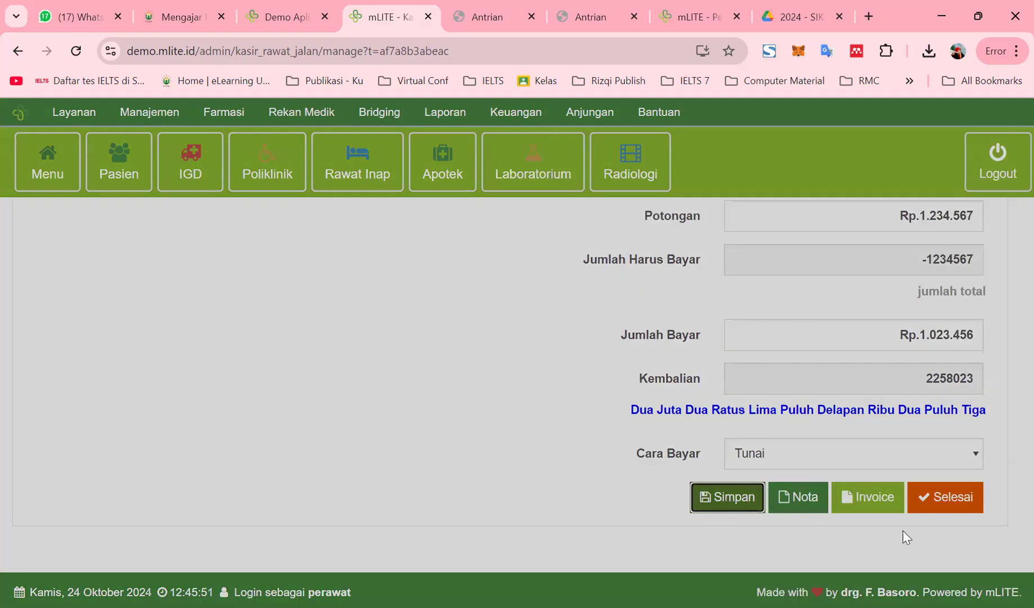
left_click(715, 208)
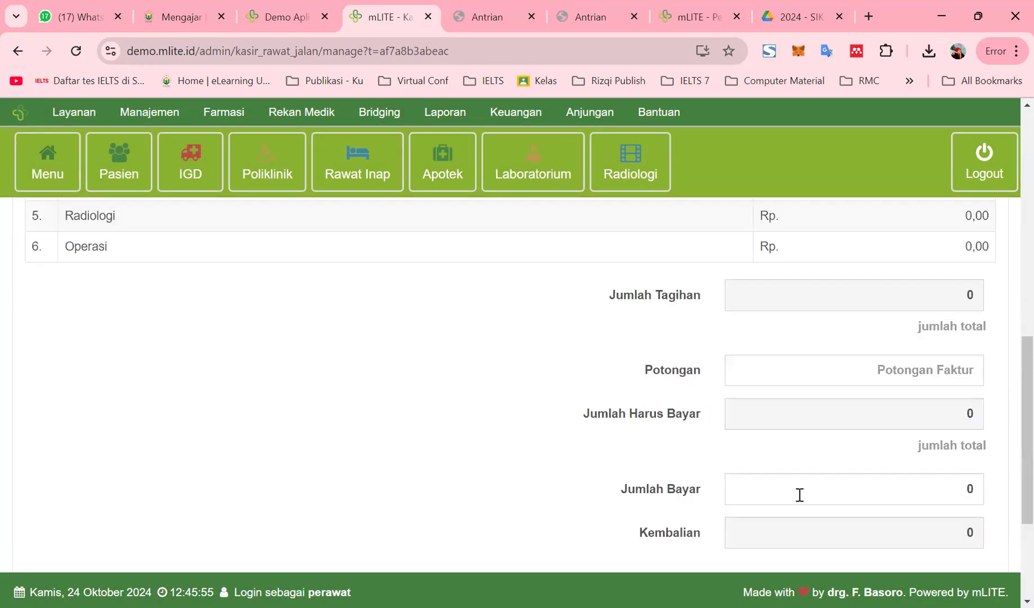
Generate and review the Bukti Pembayaran receipt, then go back to the mLITE Kasir tab
left_click(790, 460)
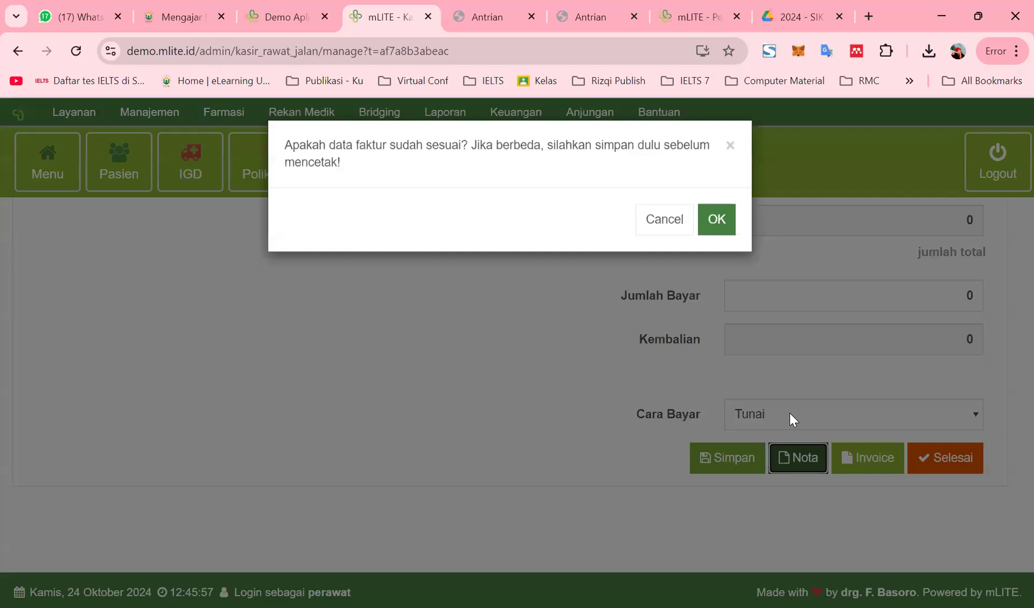
left_click(712, 227)
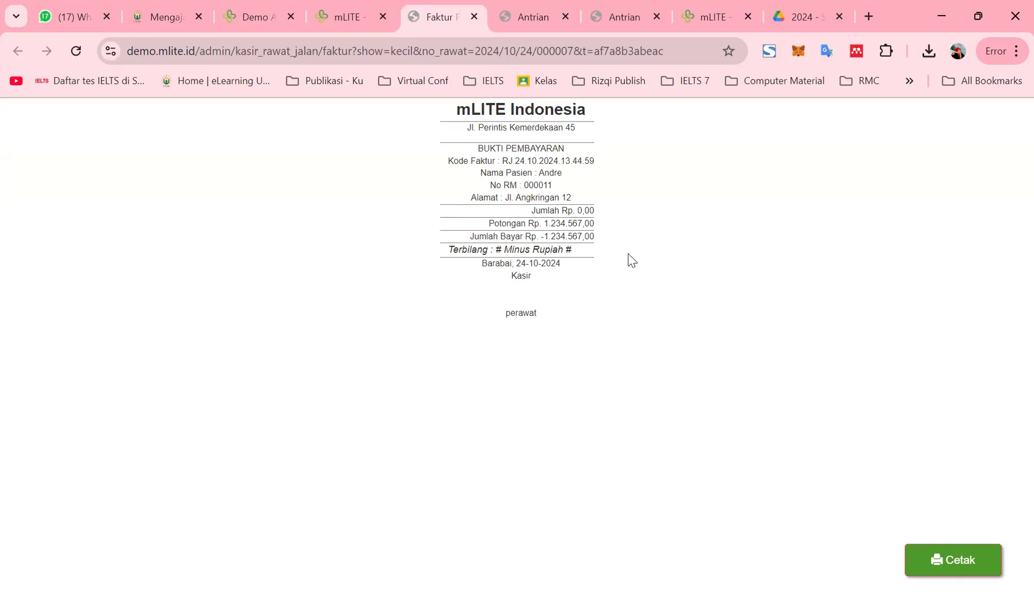
left_click_drag(178, 51, 174, 52)
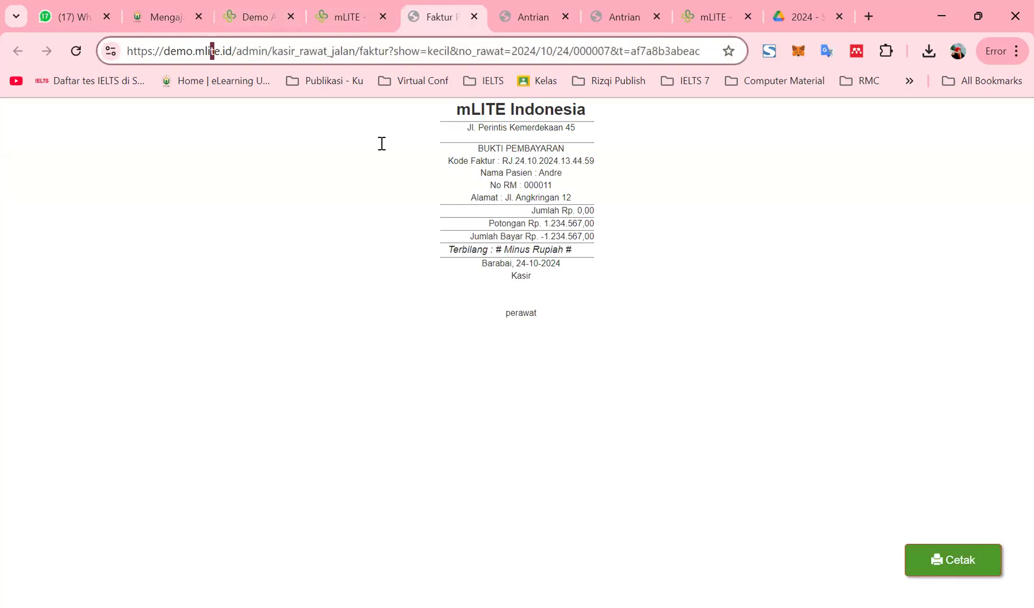
left_click_drag(503, 127, 509, 128)
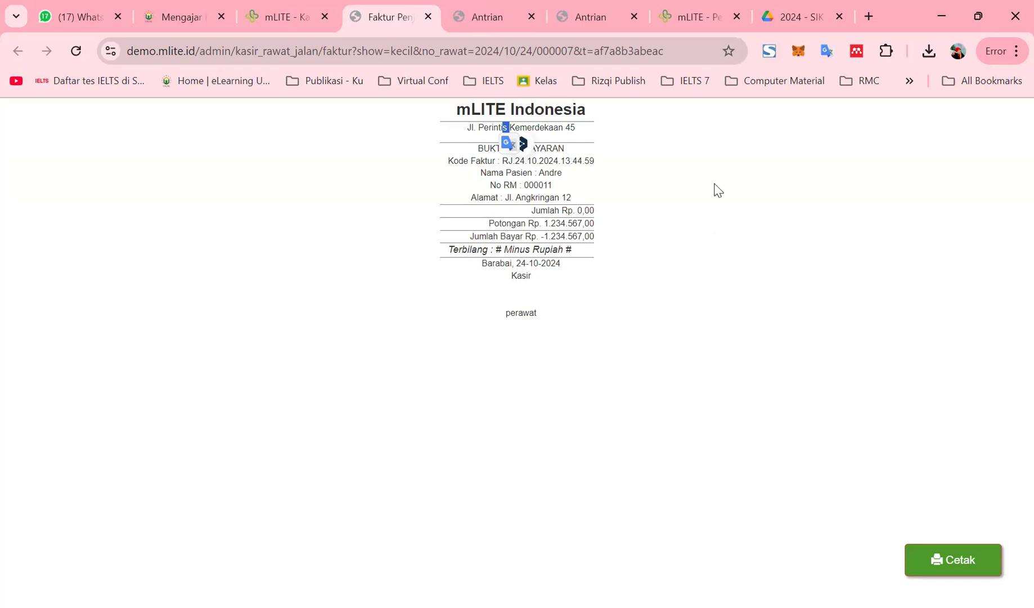
left_click(288, 15)
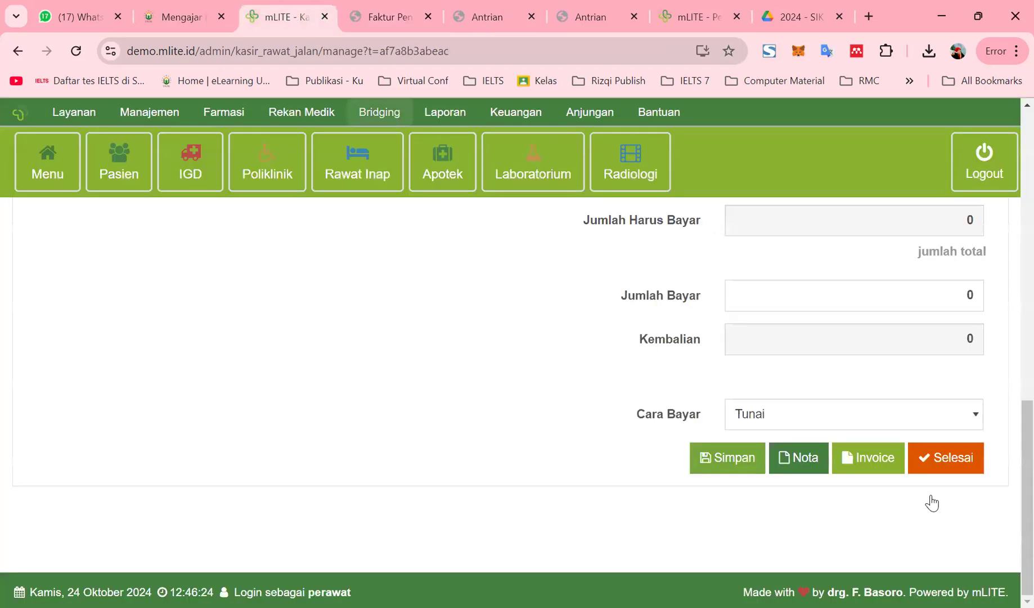
Finish the payment with Selesai, confirming both visits show Sudah Bayar, and open Pasien
left_click(941, 463)
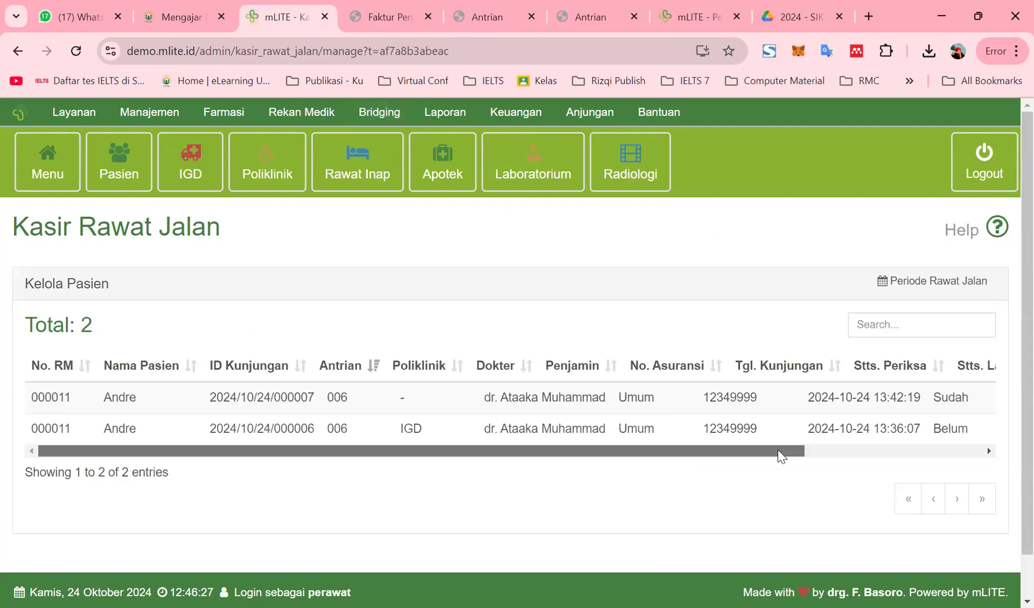
left_click_drag(780, 451, 973, 454)
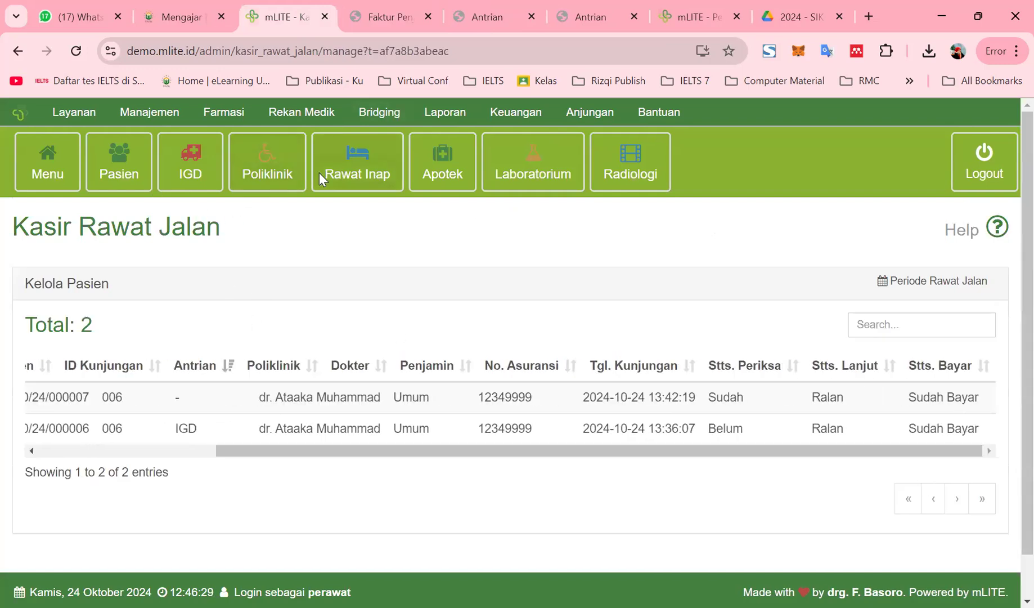
left_click(118, 182)
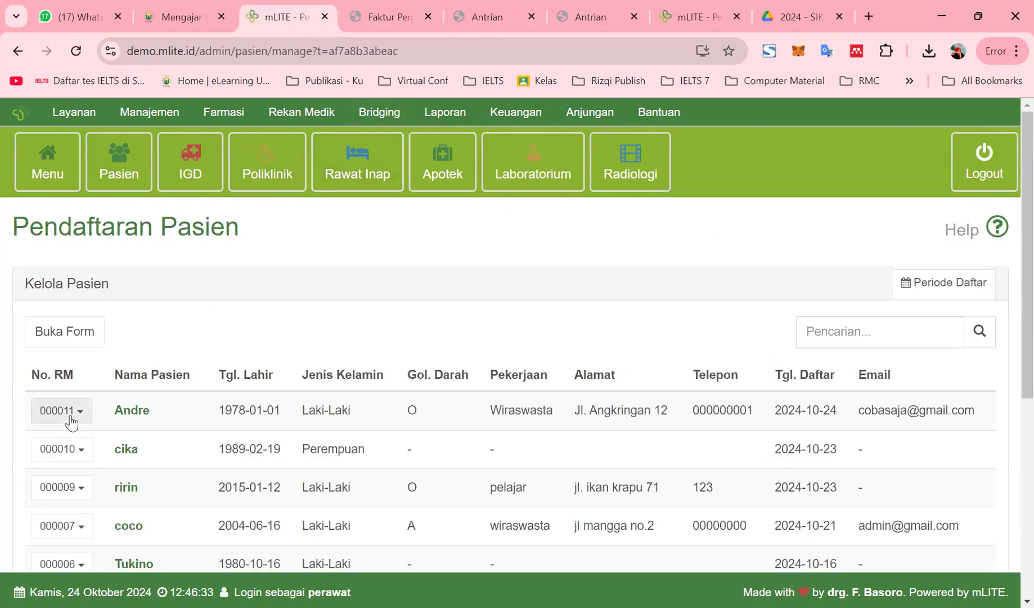
Browse the IGD visit list, then return to the Pendaftaran Pasien list
left_click(77, 418)
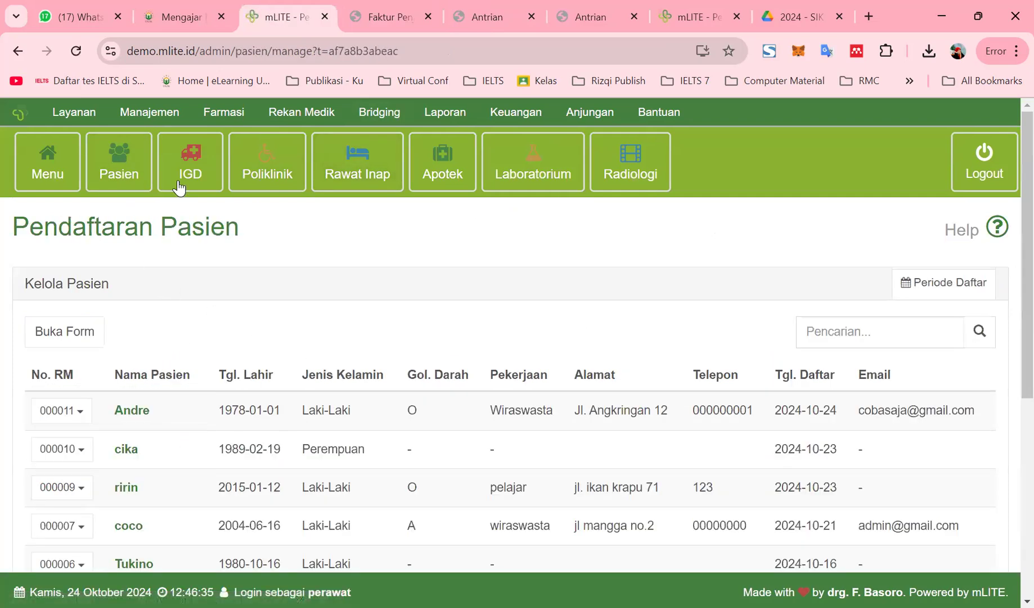
left_click(196, 175)
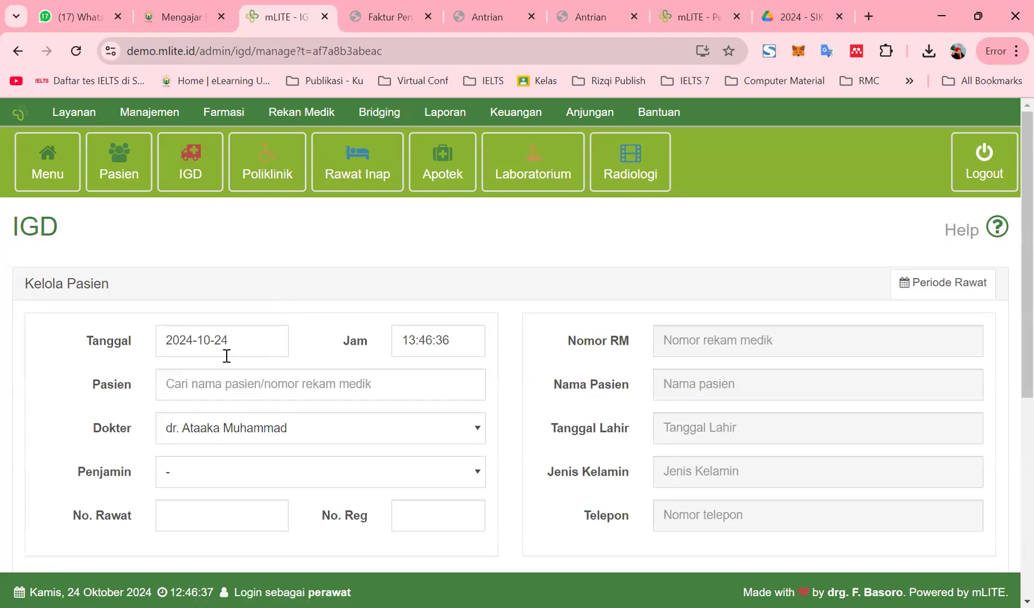
scroll(254, 386, "down", 6)
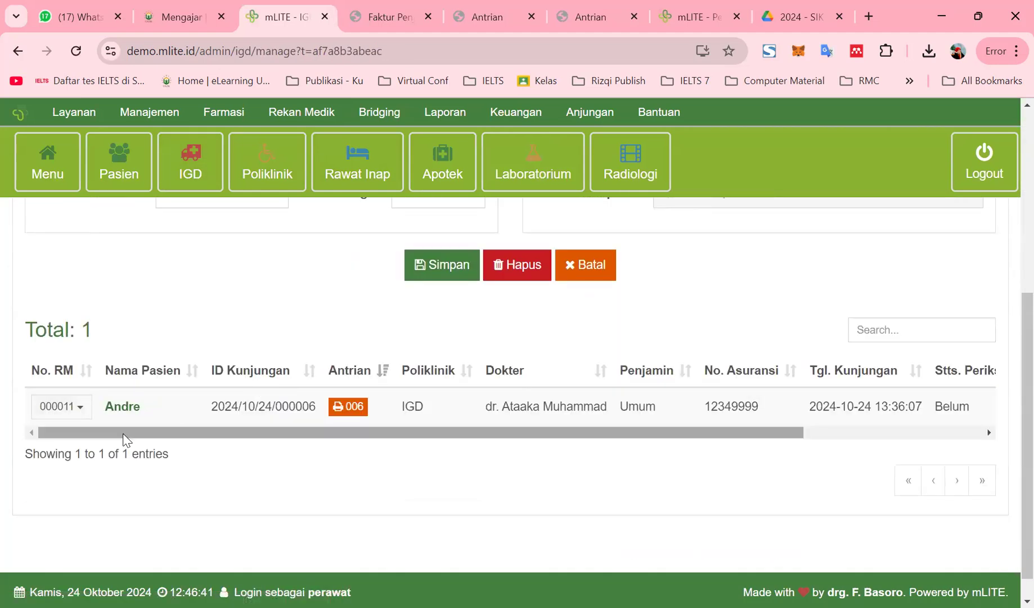
left_click_drag(125, 434, 470, 444)
left_click_drag(264, 472, 81, 471)
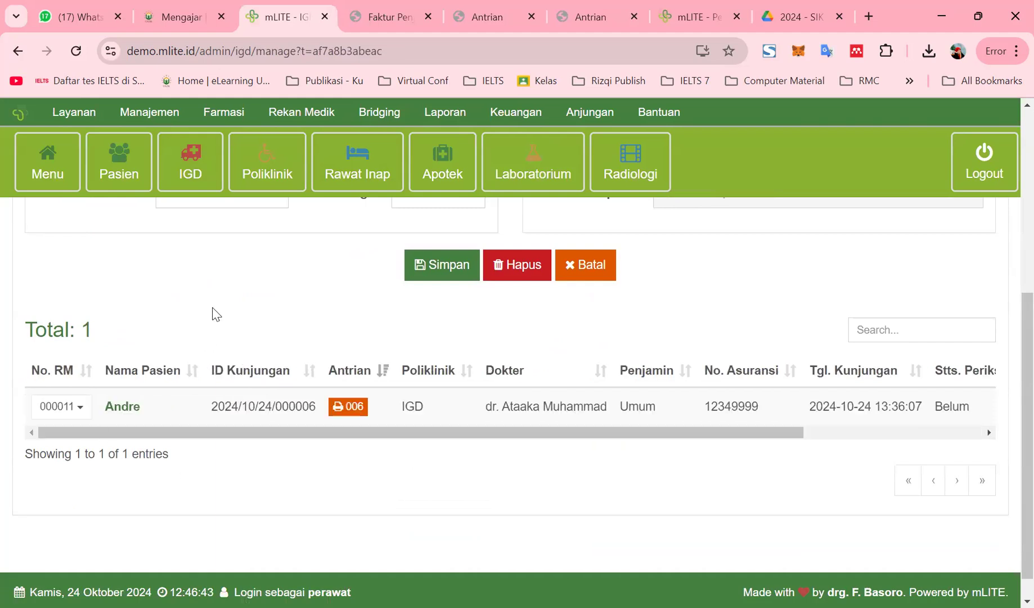
scroll(212, 309, "up", 5)
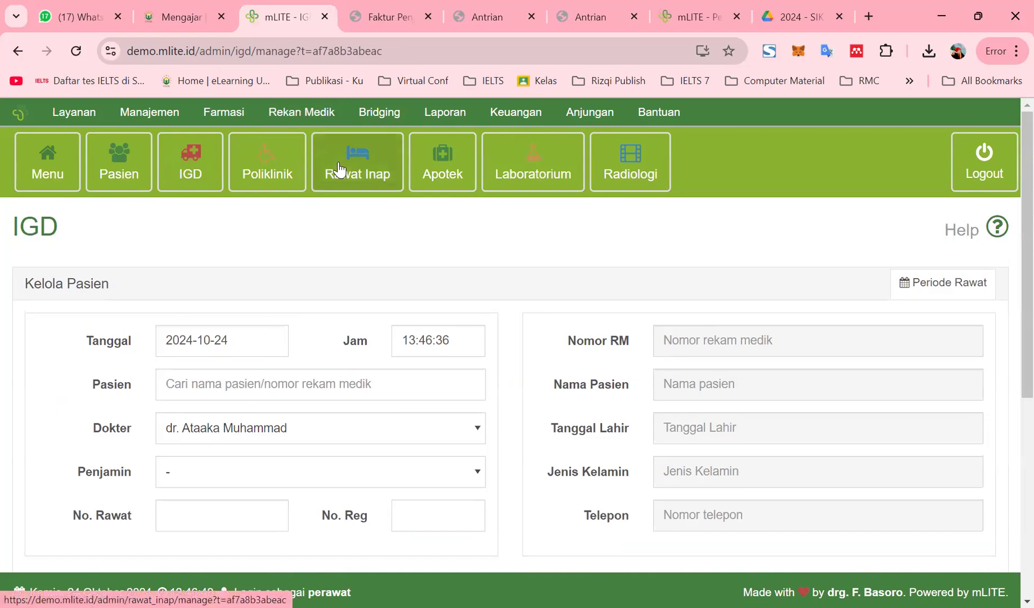
left_click(103, 175)
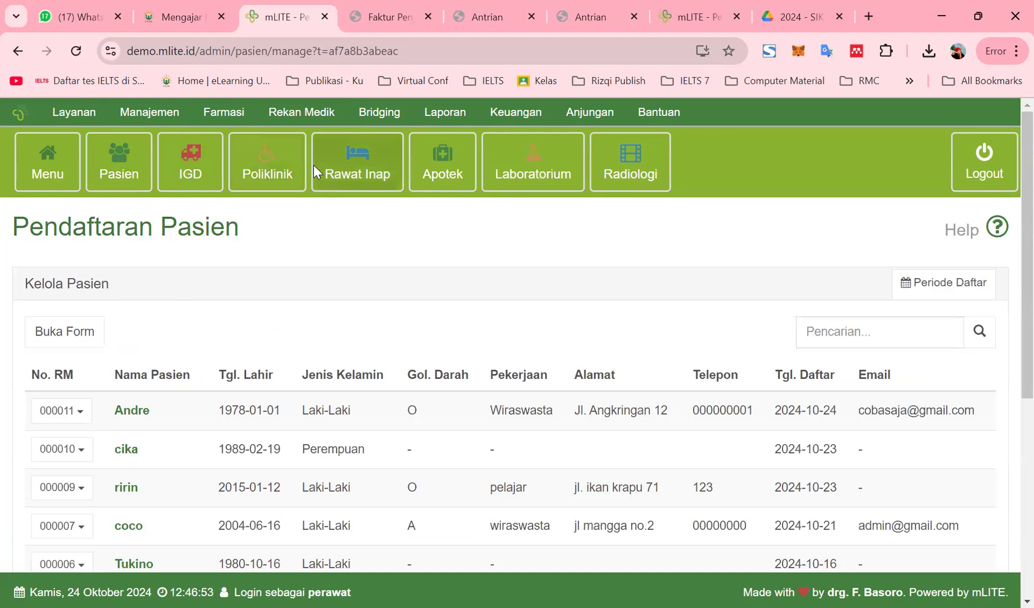
On Rawat Inap, type 'an' and pick andre; the search finds no patient
left_click(353, 177)
left_click(215, 391)
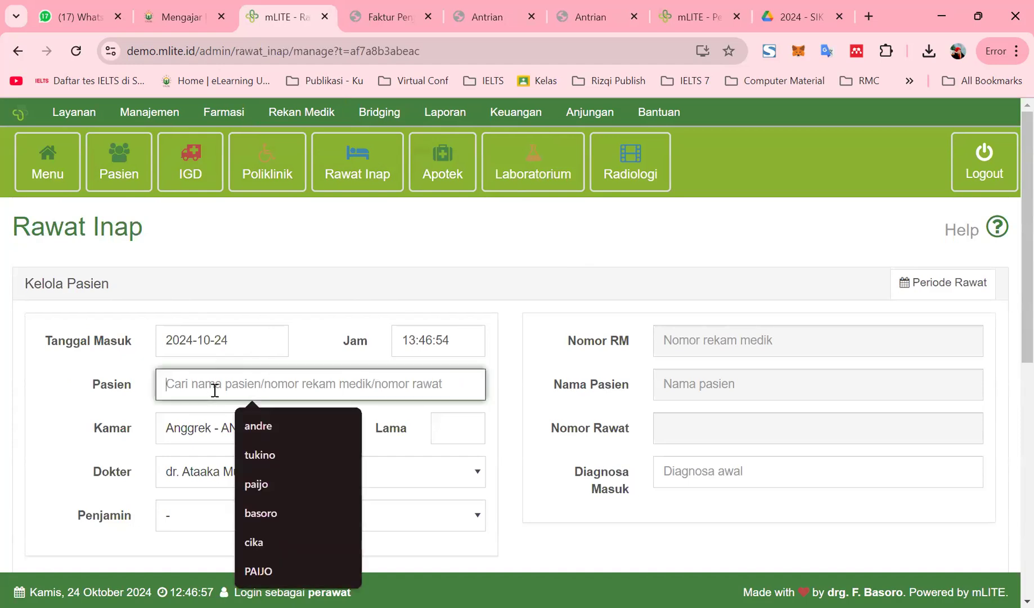
type("andre")
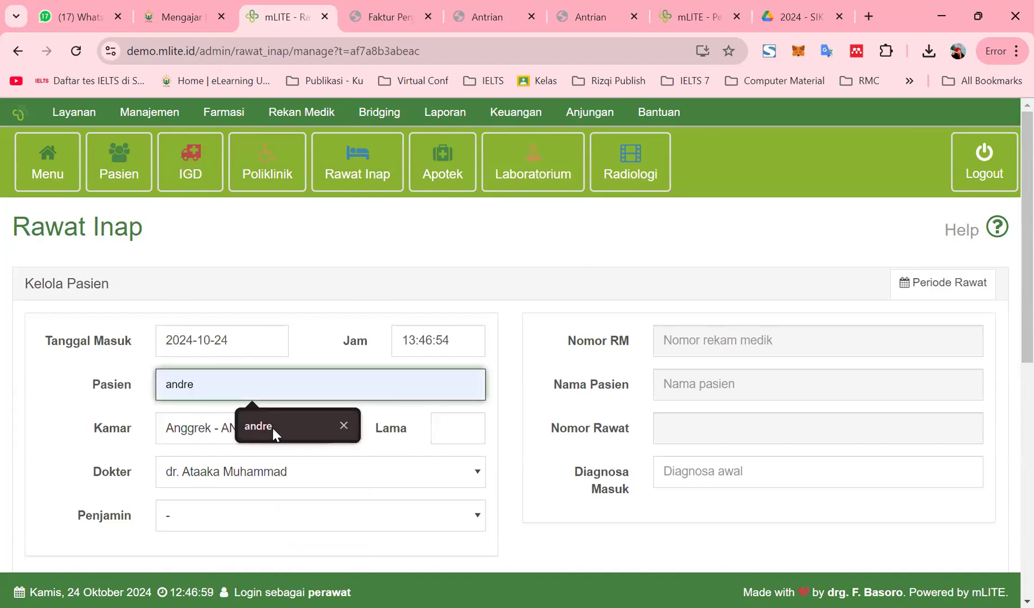
left_click(272, 426)
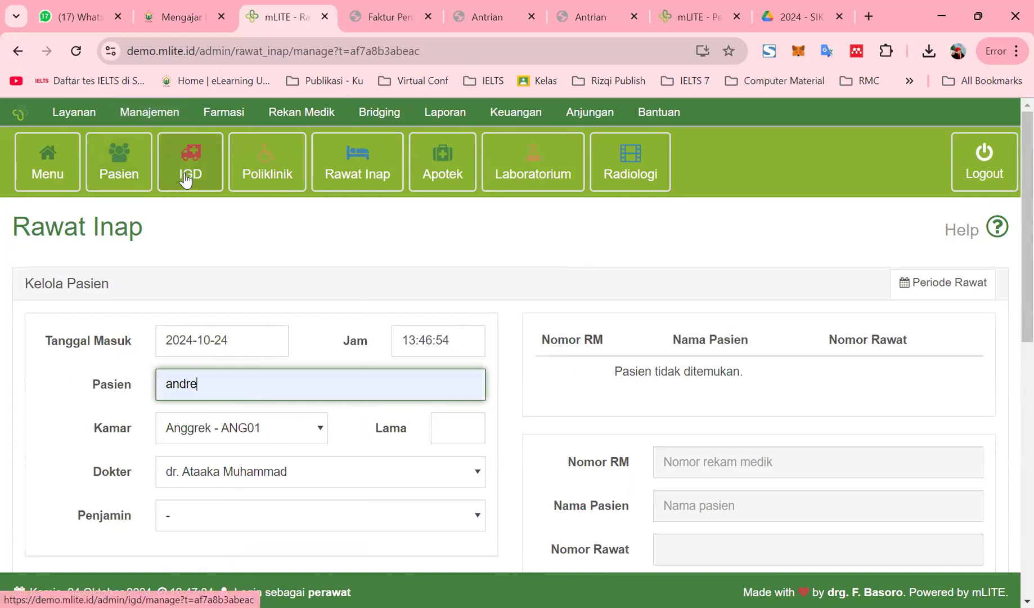
left_click(198, 187)
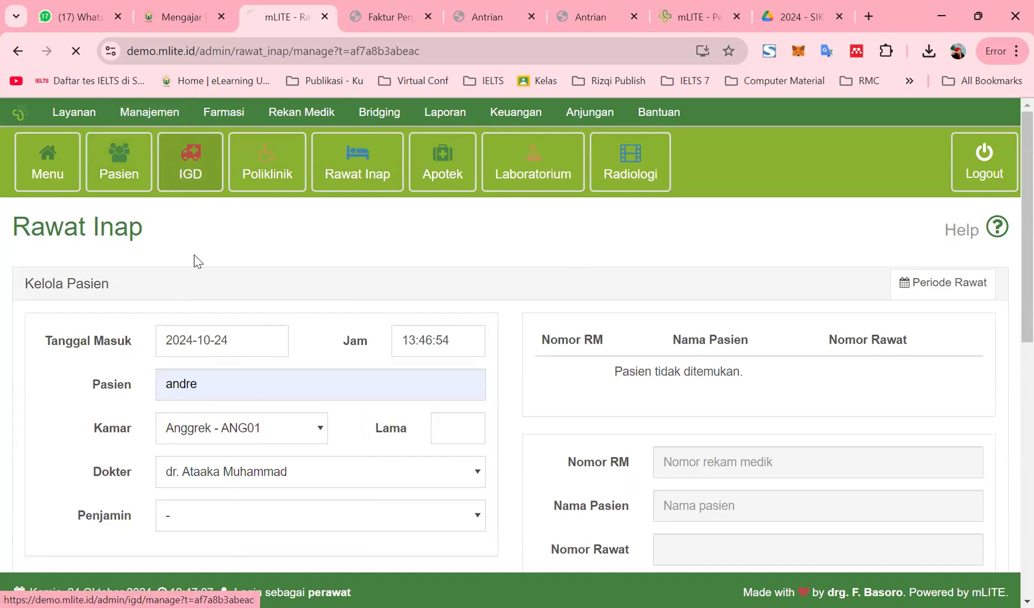
Select patient andre for a new IGD visit with guarantor BPJS Kesehatan
left_click(192, 385)
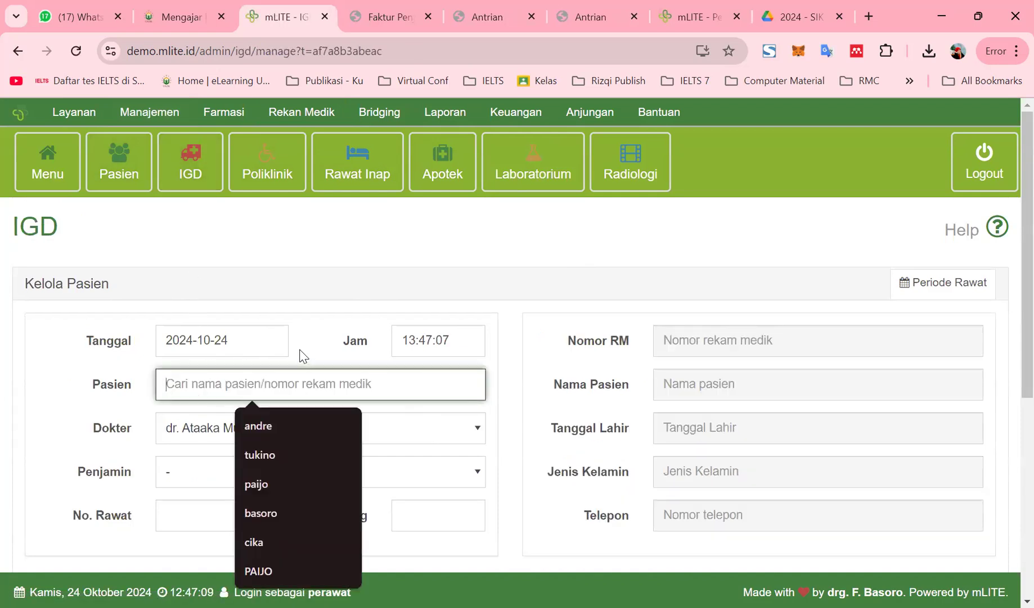
type("andre")
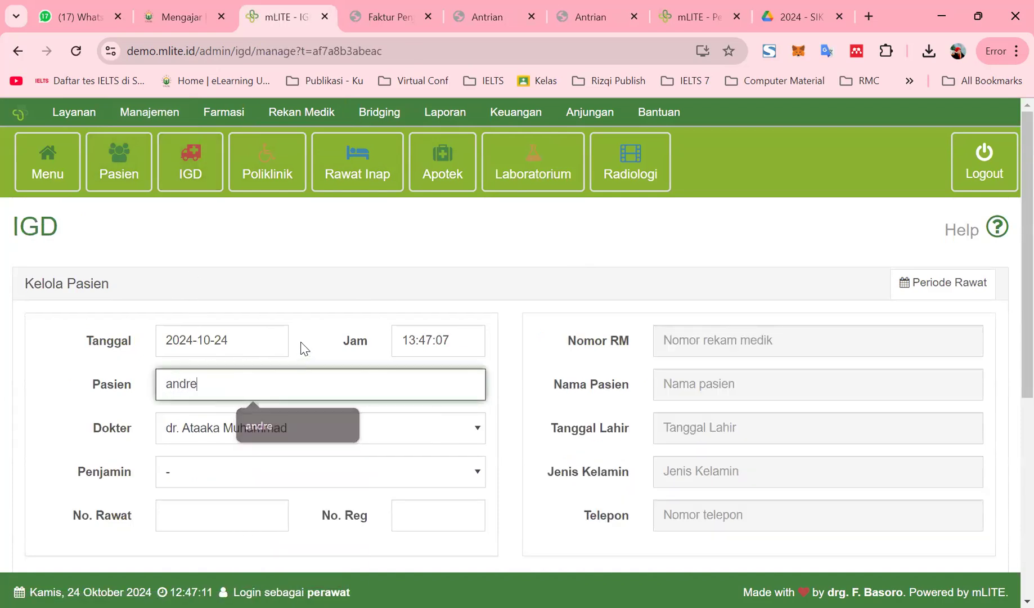
left_click(619, 367)
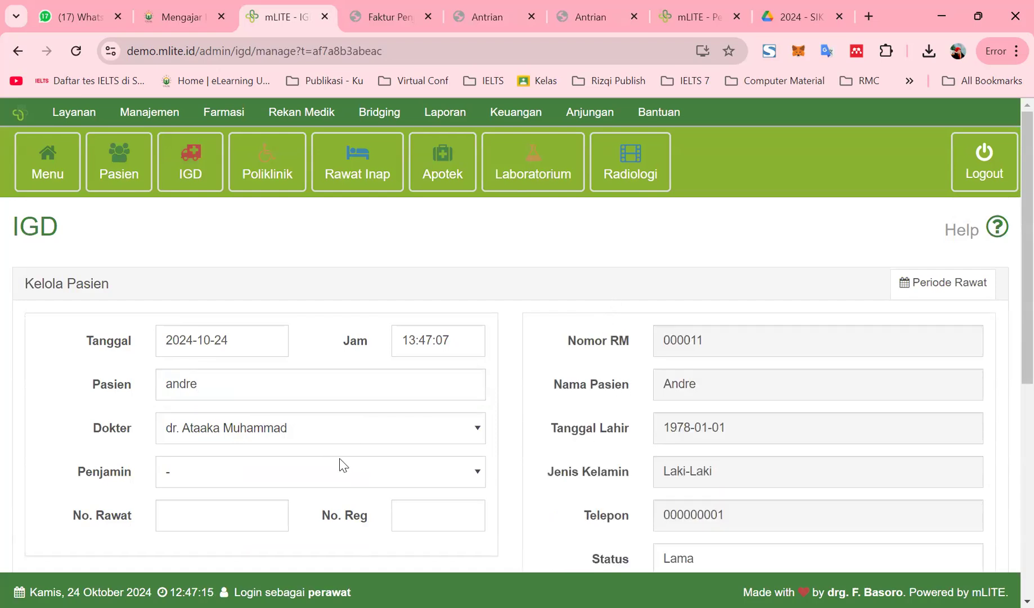
left_click(343, 471)
left_click(213, 555)
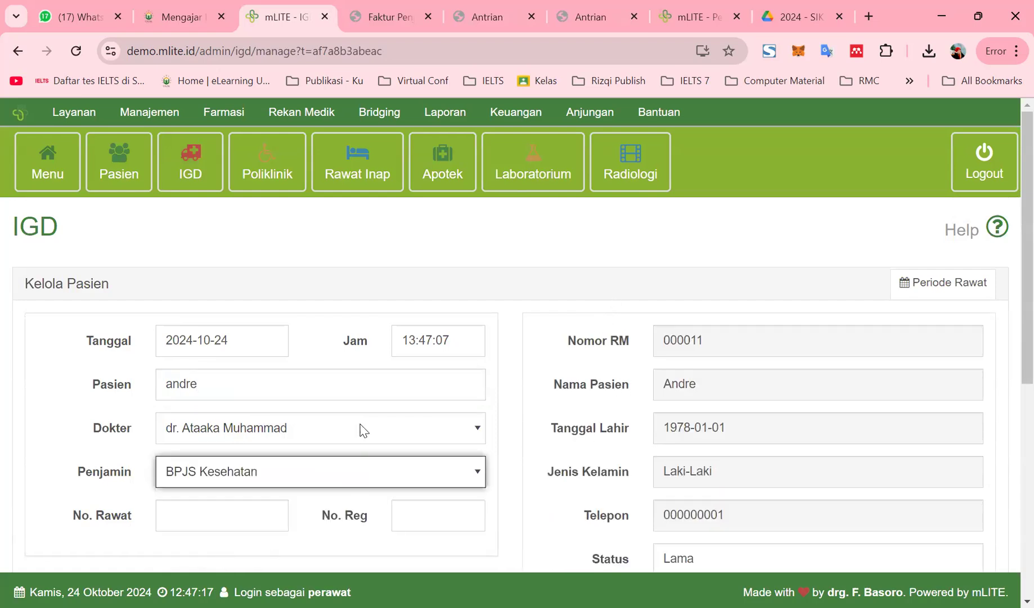
Fill in the next No. Rawat and No. Reg 008, then save the visit
scroll(363, 430, "down", 3)
left_click(235, 354)
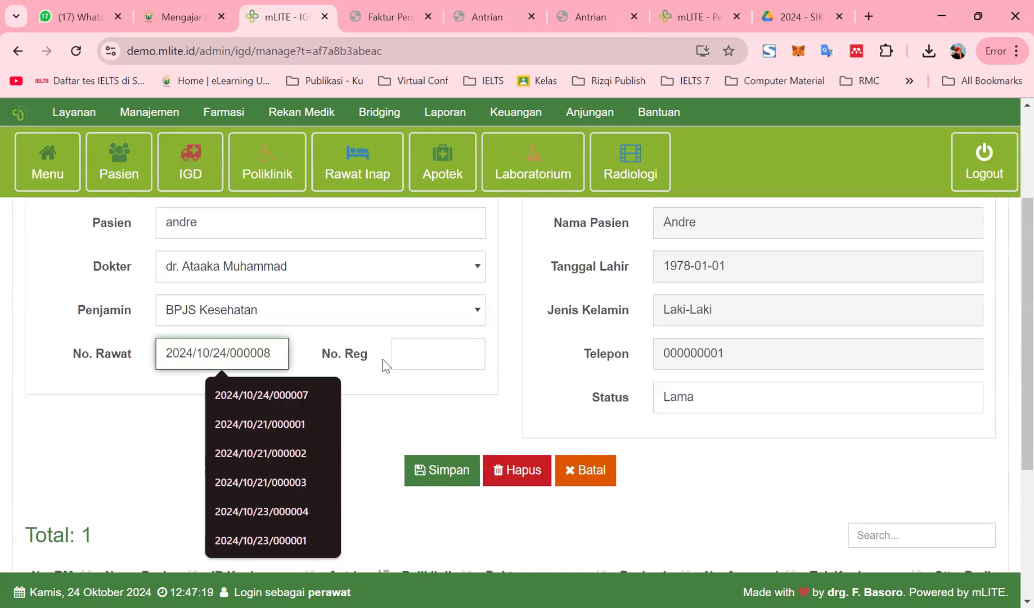
left_click(402, 353)
type("007008")
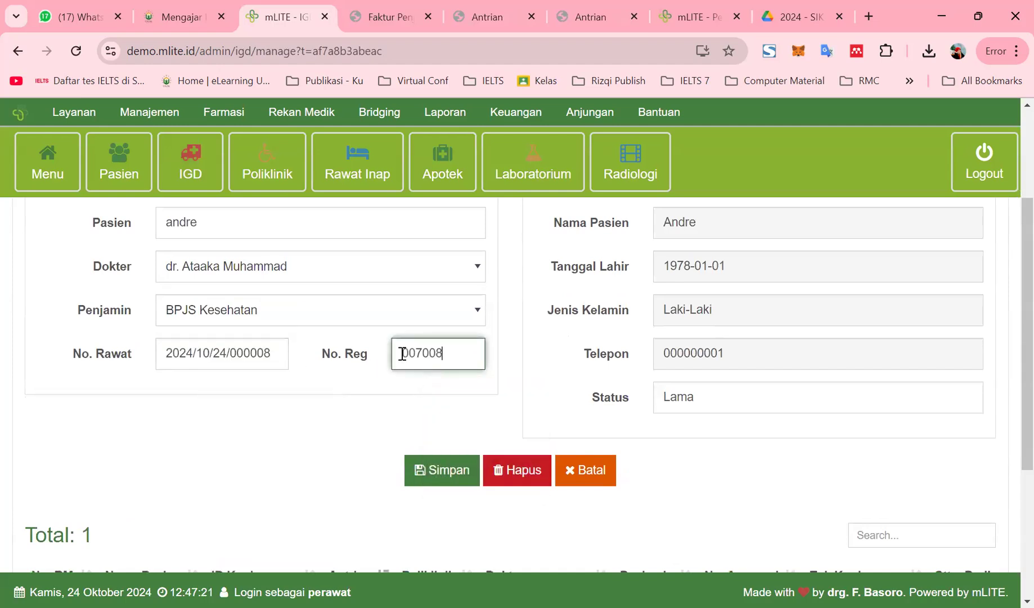
key("BackSpace")
key("BackSpace")
key("BackSpace")
key("BackSpace")
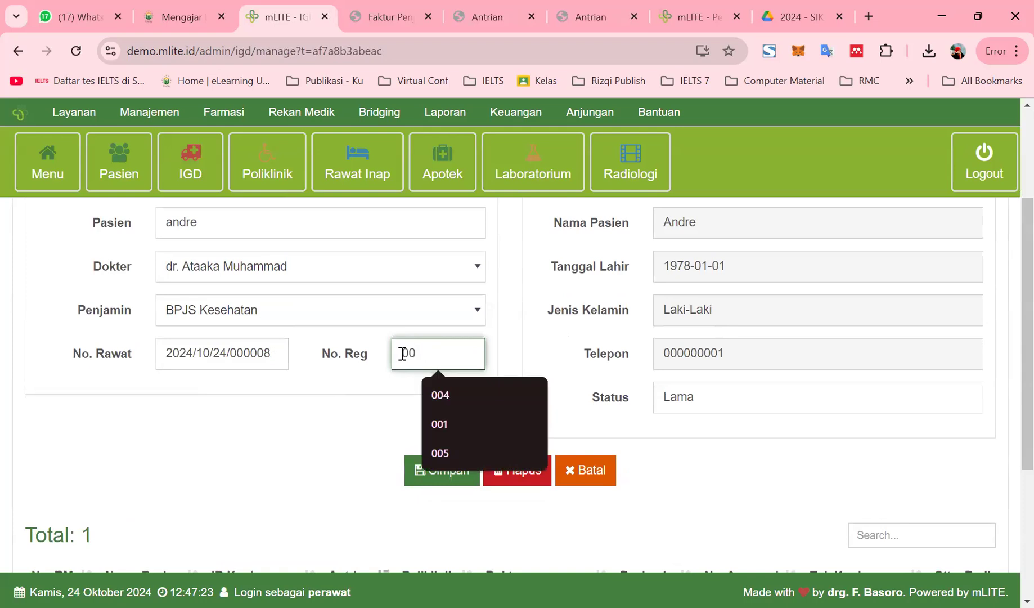
type("8")
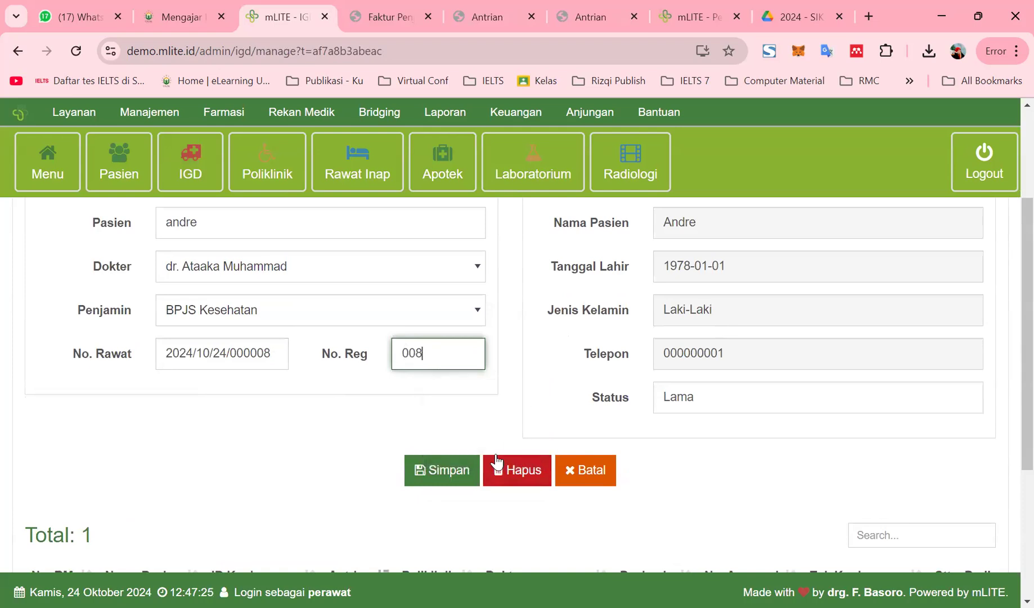
left_click(440, 471)
scroll(334, 483, "down", 5)
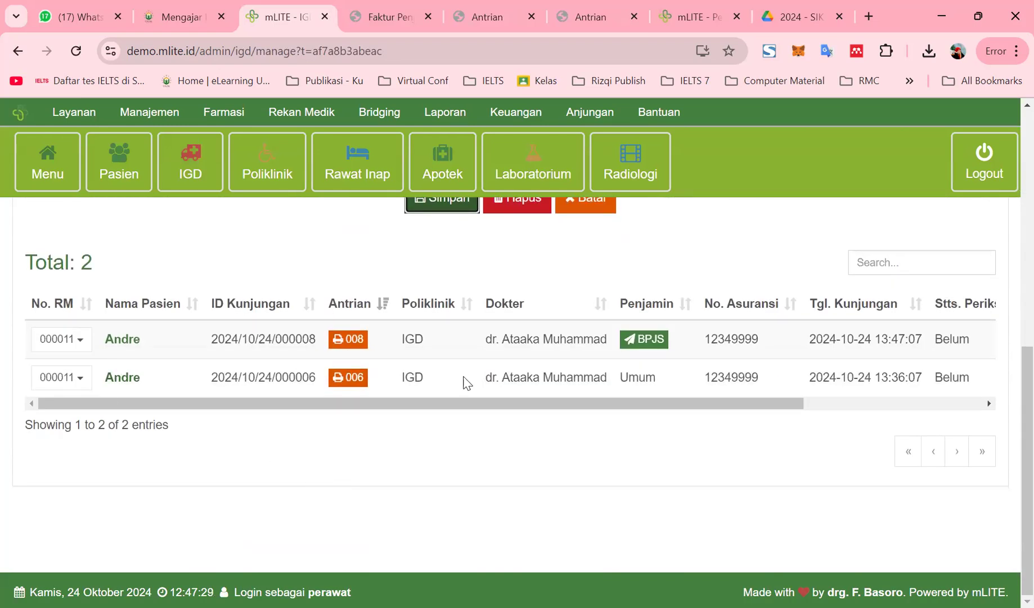
Save the new BPJS IGD visit's Status Lanjut as Rawat Inap
left_click(78, 339)
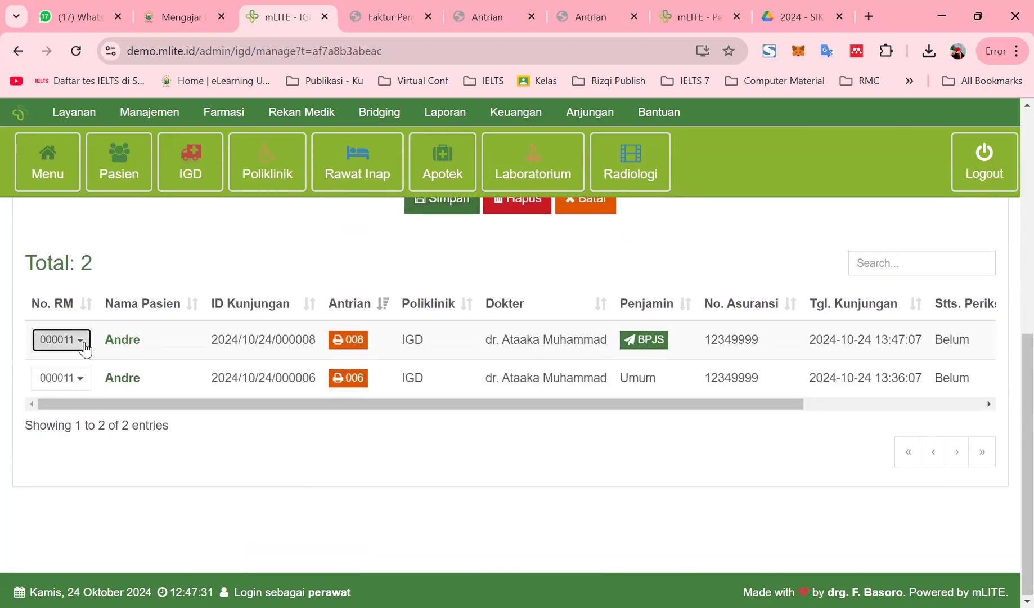
left_click(111, 484)
left_click(362, 225)
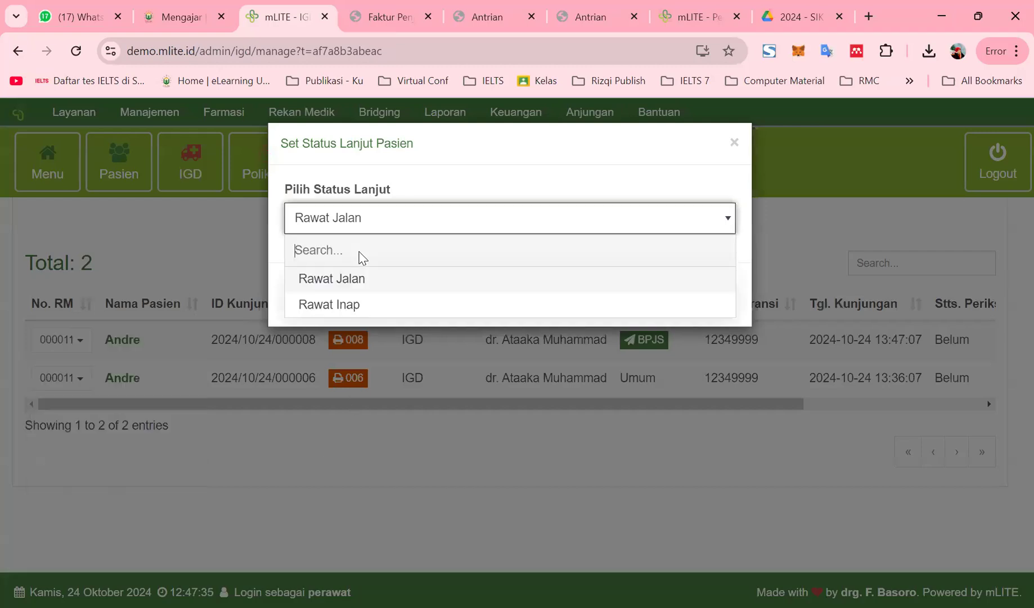
left_click(348, 304)
left_click(698, 306)
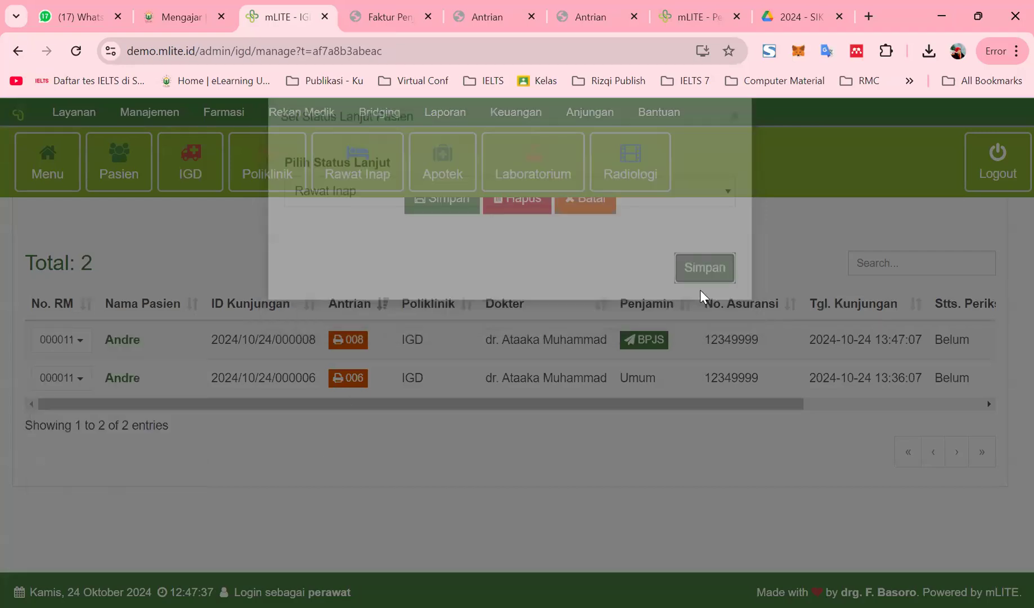
left_click(346, 169)
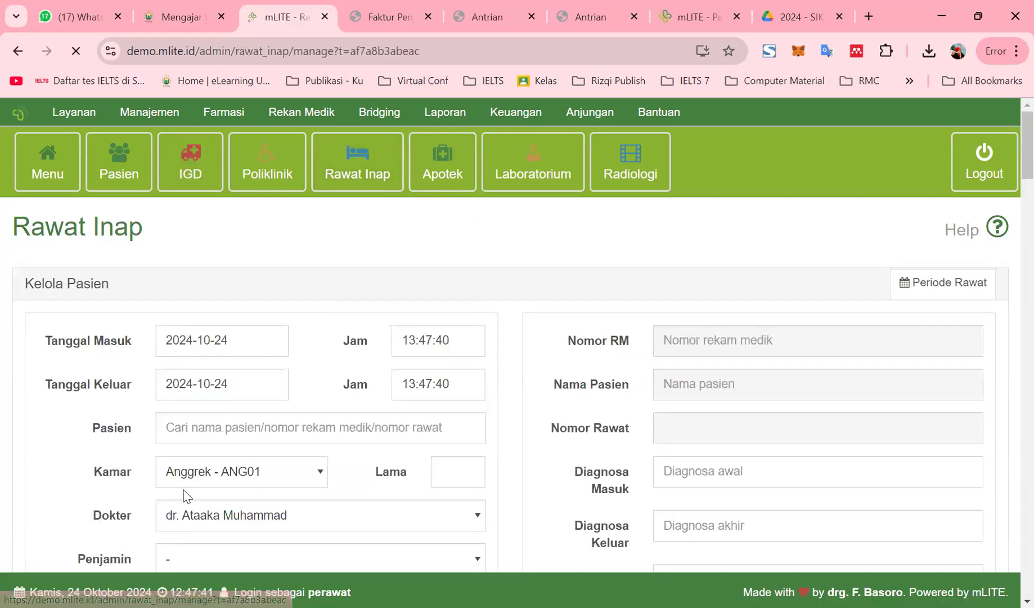
Search 'andre' on Rawat Inap and pick the new visit, then switch to IGD registration
left_click(207, 392)
type("andre")
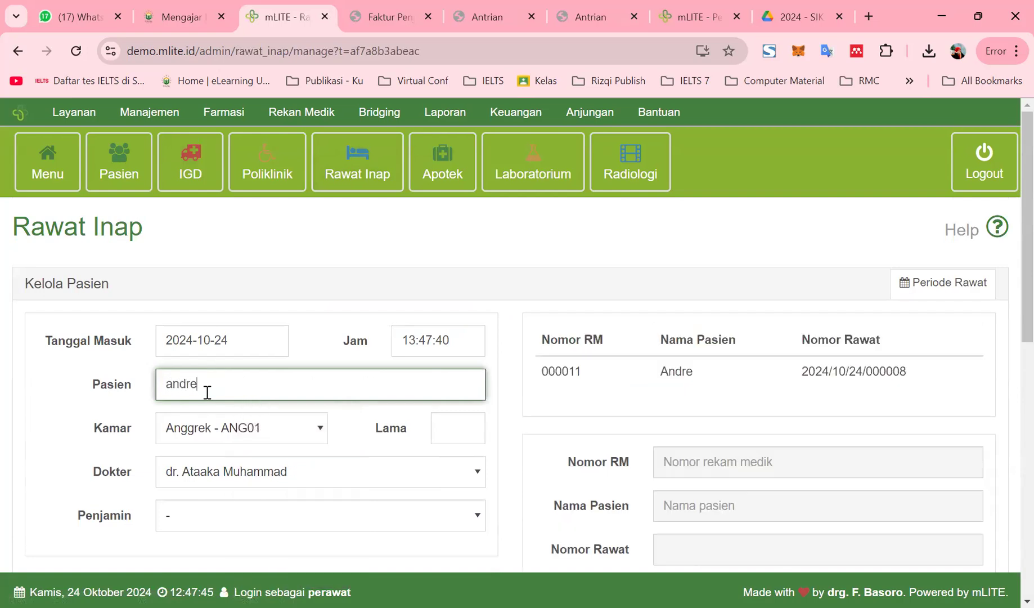
left_click(571, 367)
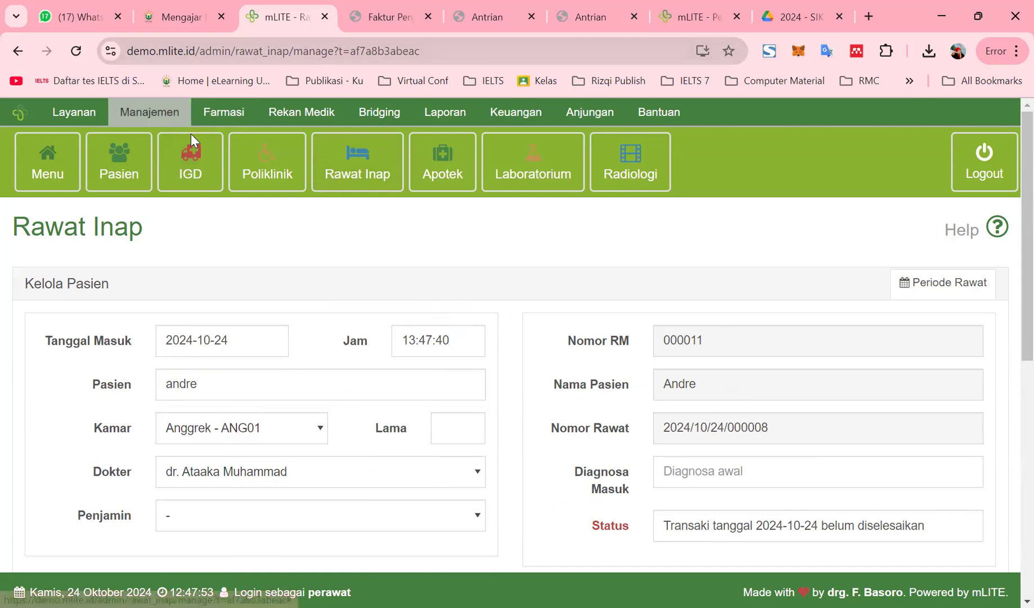
left_click(192, 183)
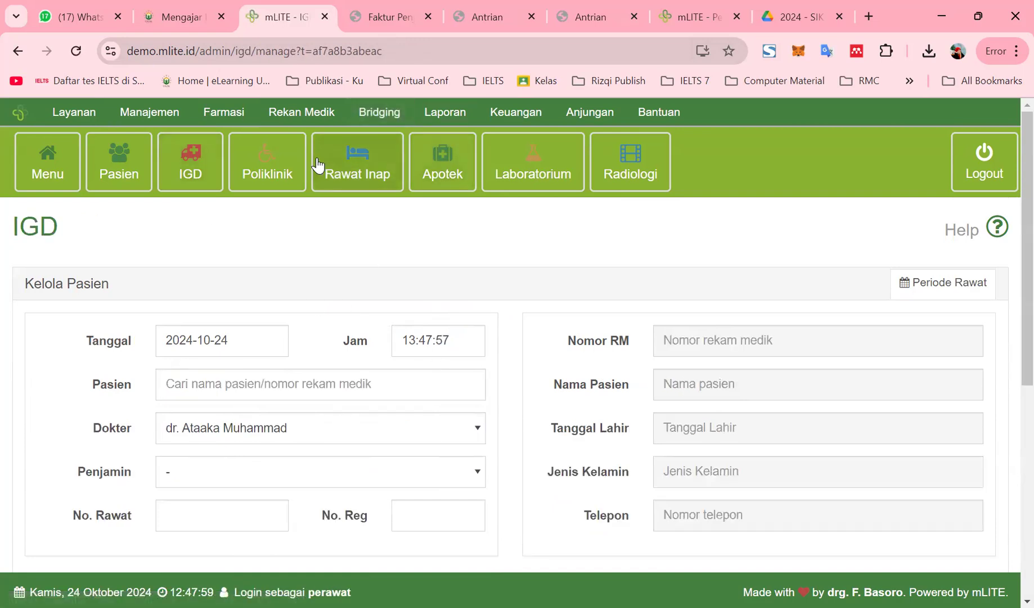
Open Kasir Rawat Jalan from the Menu and check Andre's three visits, the BPJS IGD one Ranap, Belum Bayar
left_click(76, 174)
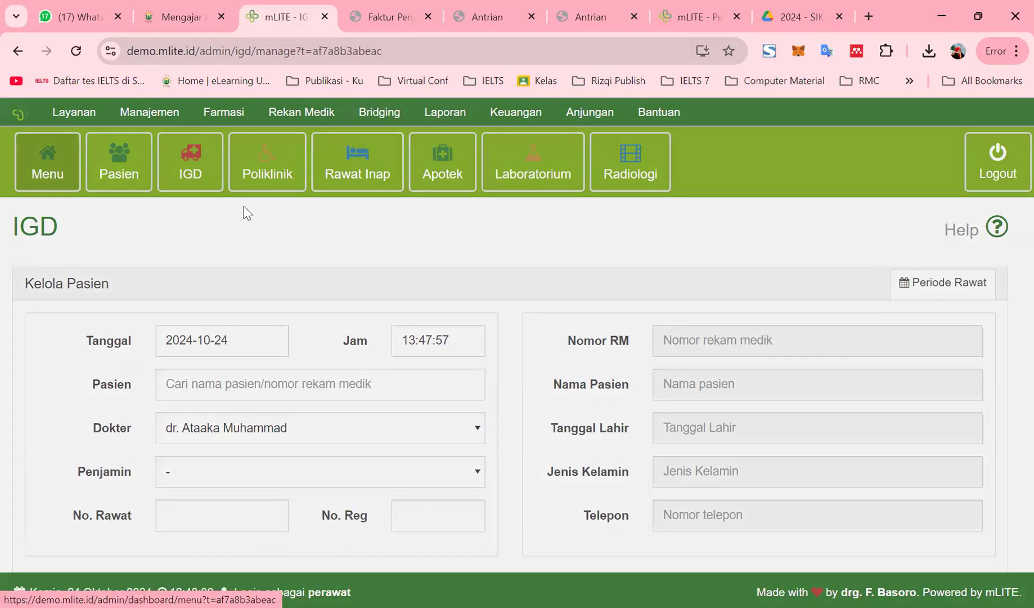
scroll(726, 479, "down", 2)
scroll(712, 479, "up", 4)
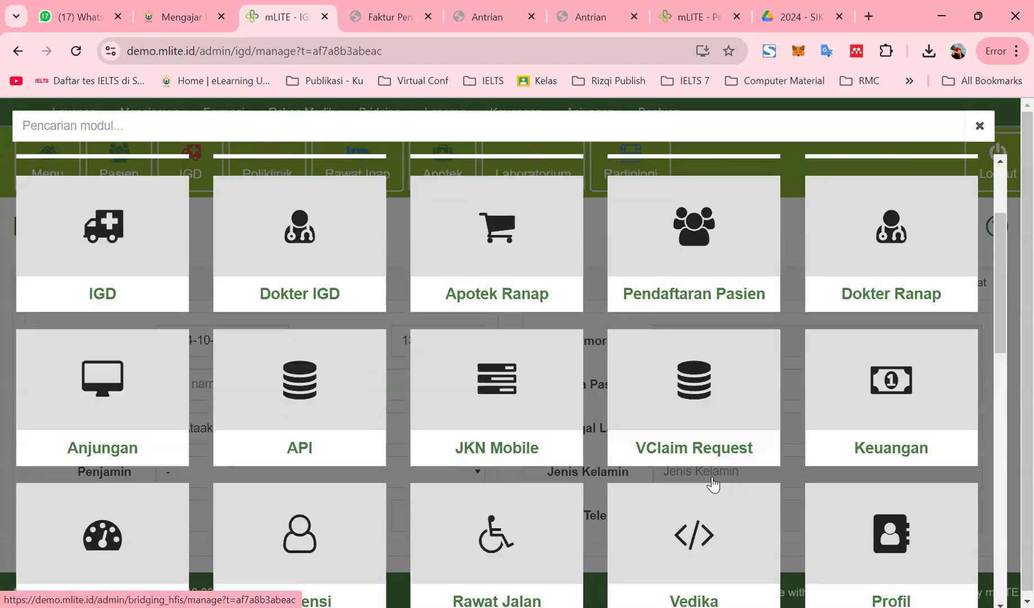
scroll(708, 495, "down", 4)
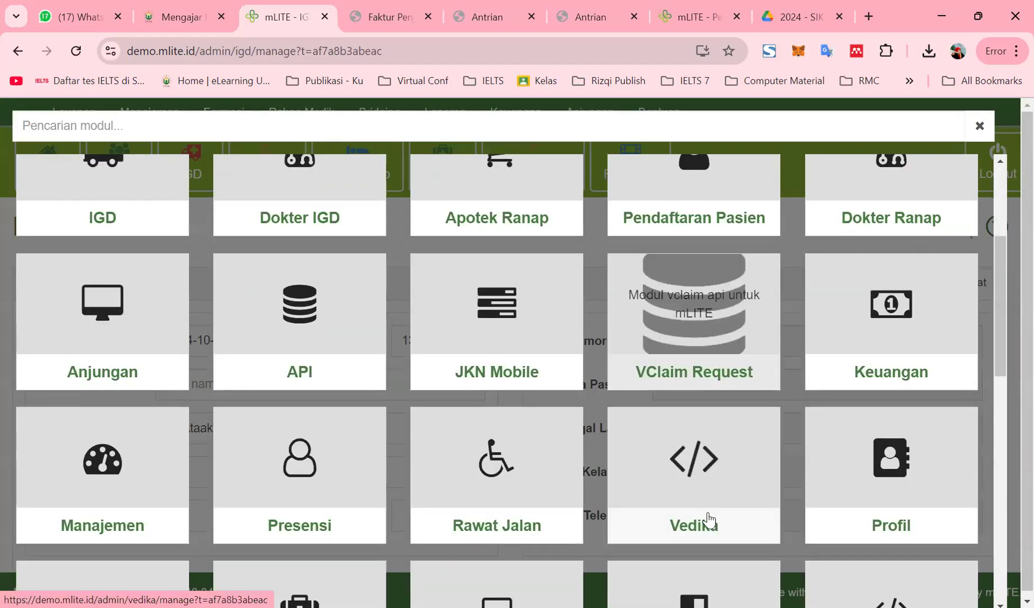
scroll(707, 516, "down", 1)
scroll(688, 387, "down", 6)
left_click(687, 388)
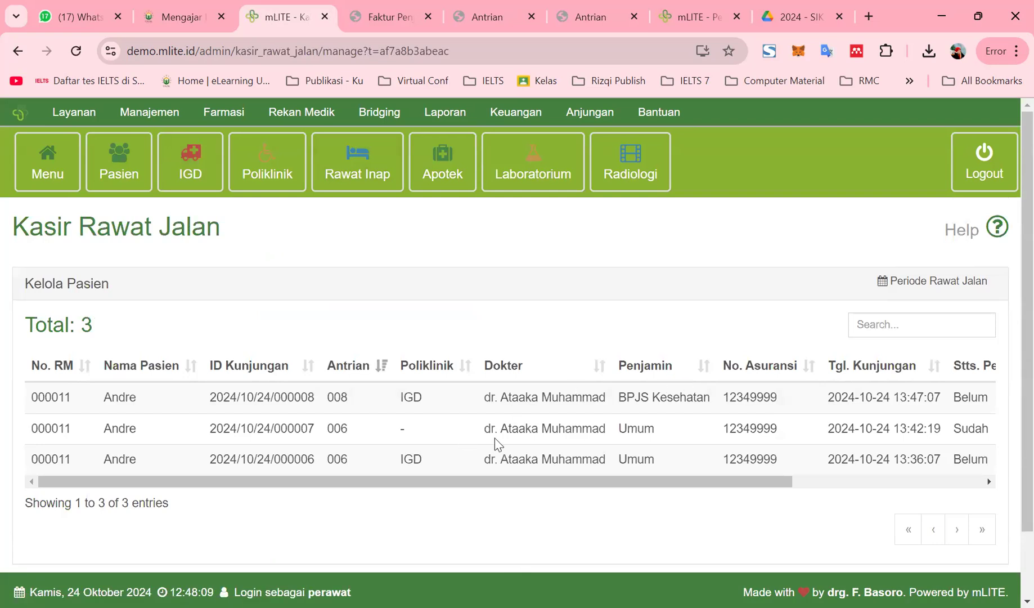
left_click_drag(715, 482, 1009, 486)
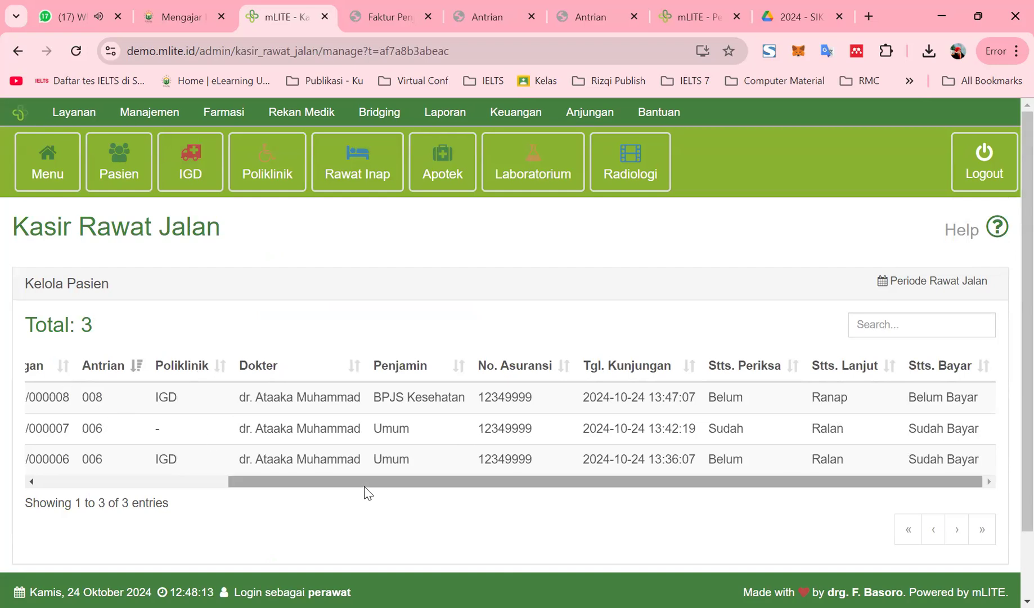
left_click_drag(366, 483, 117, 467)
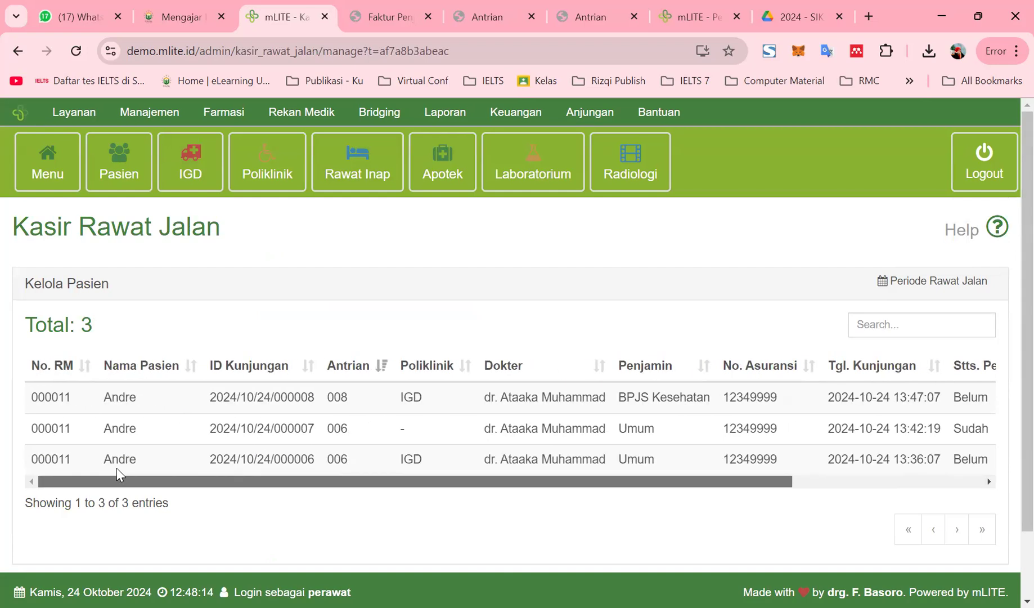
left_click(66, 396)
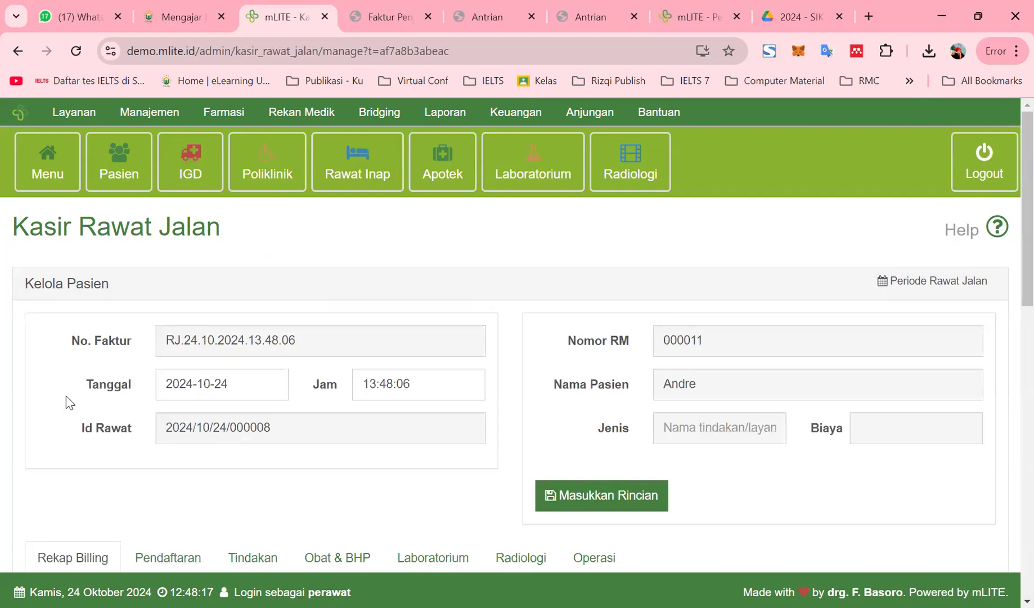
scroll(731, 485, "down", 4)
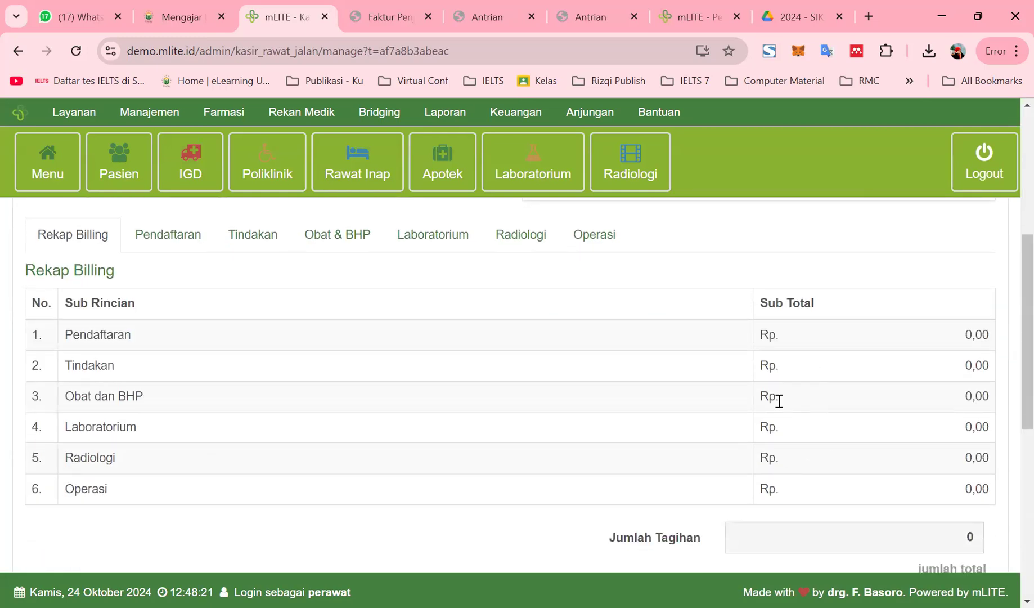
scroll(779, 401, "up", 3)
left_click(554, 418)
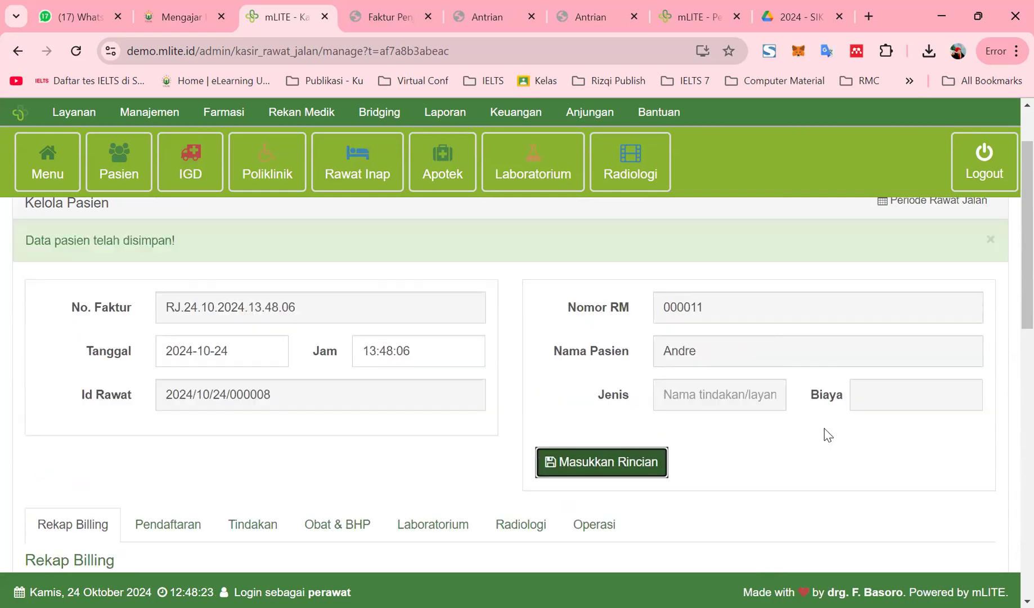
scroll(827, 435, "down", 4)
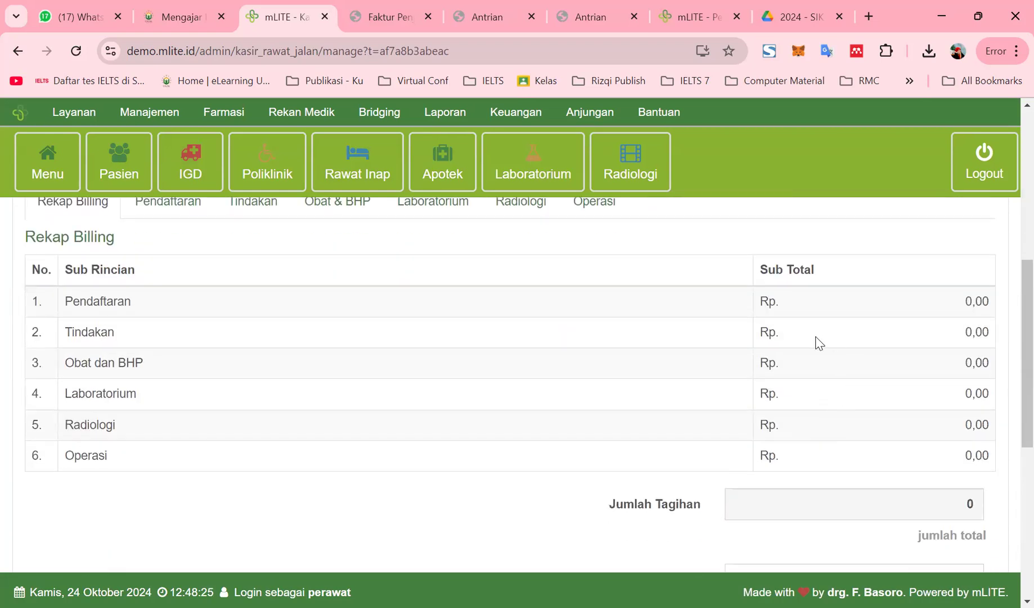
scroll(686, 364, "up", 3)
scroll(658, 386, "down", 7)
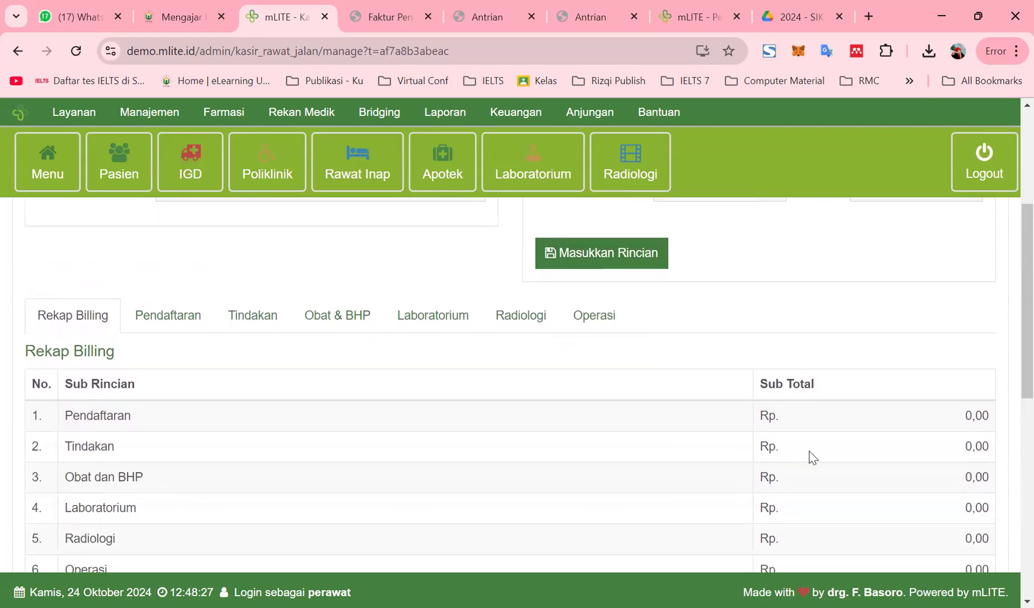
scroll(813, 459, "down", 2)
scroll(790, 417, "up", 1)
left_click(792, 382)
left_click(813, 266)
left_click(778, 383)
type("102345678")
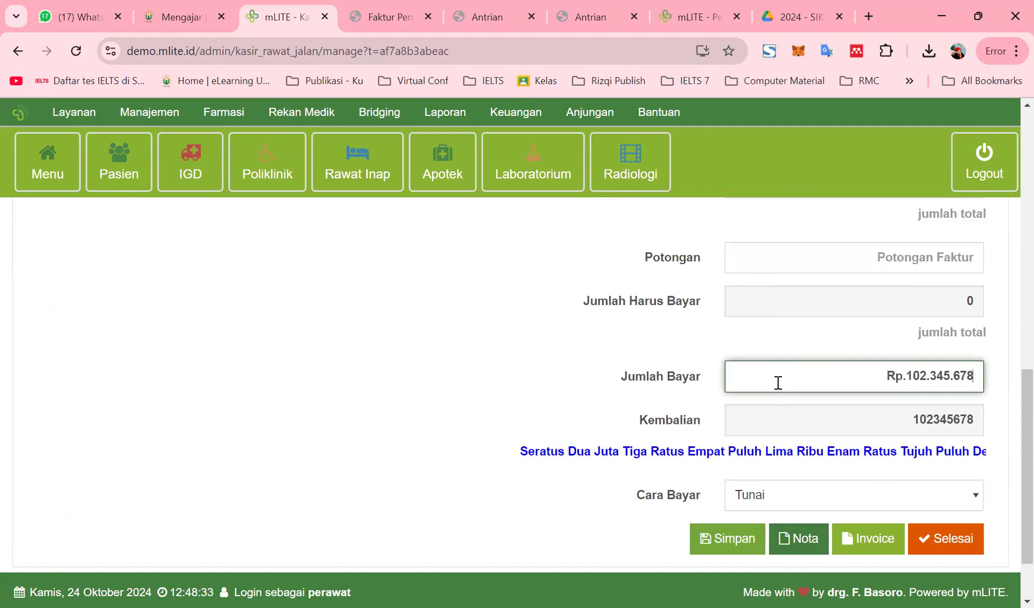
left_click(733, 542)
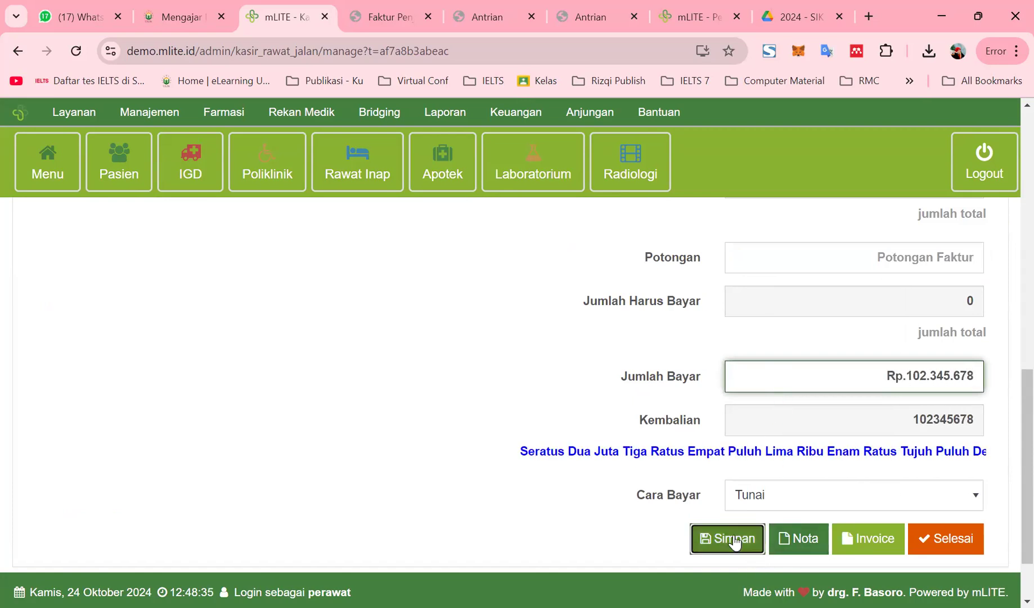
left_click(647, 156)
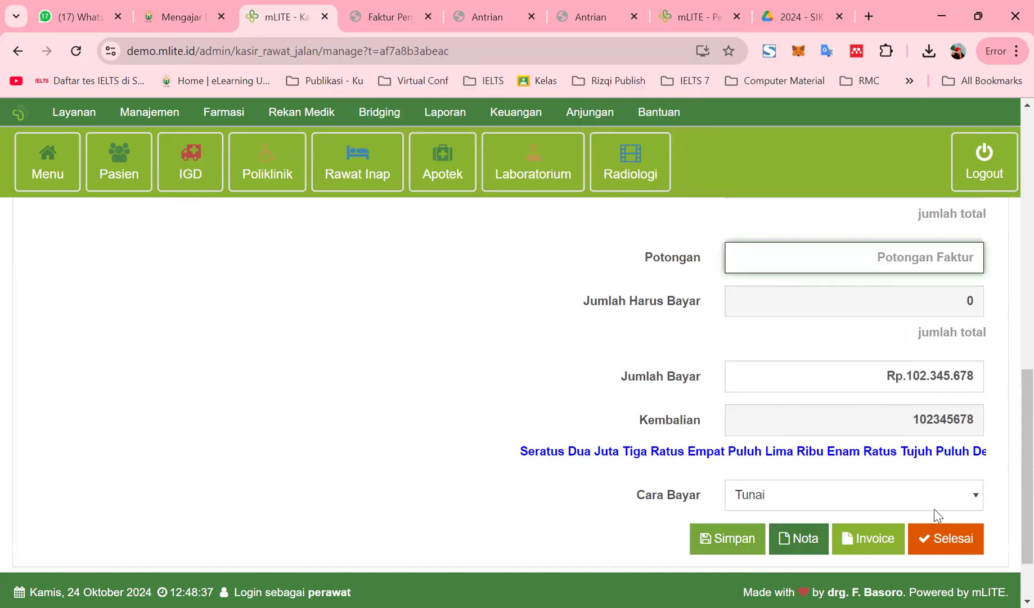
left_click(954, 538)
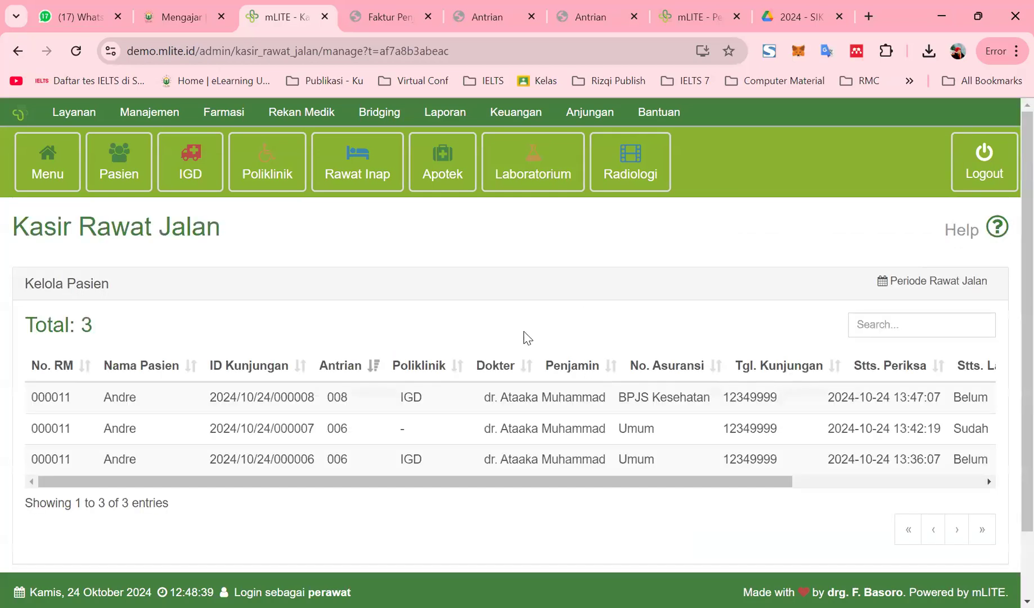
left_click_drag(595, 481, 1011, 413)
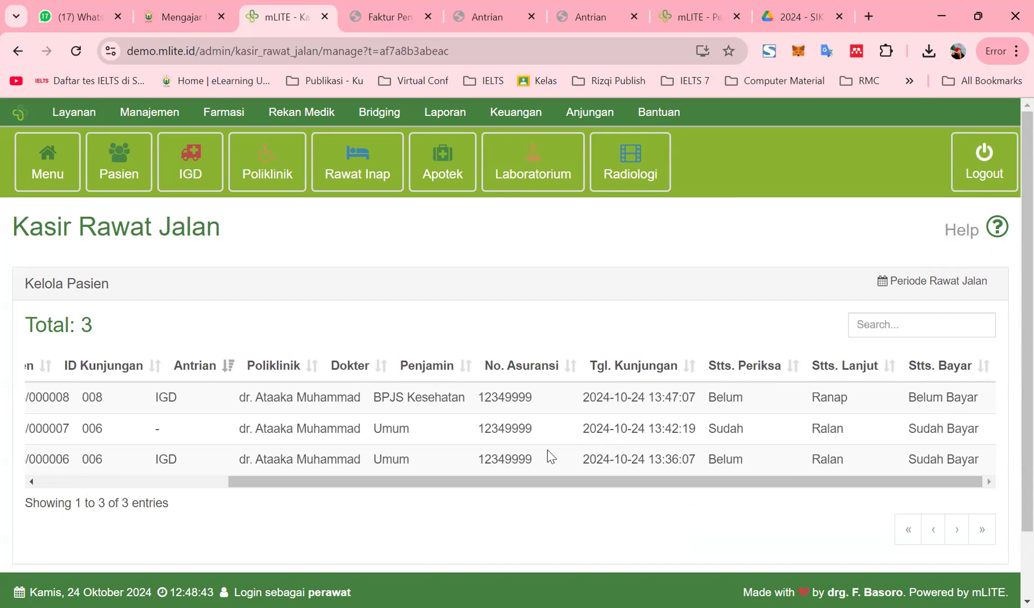
left_click(933, 400)
scroll(826, 416, "down", 5)
scroll(795, 456, "down", 5)
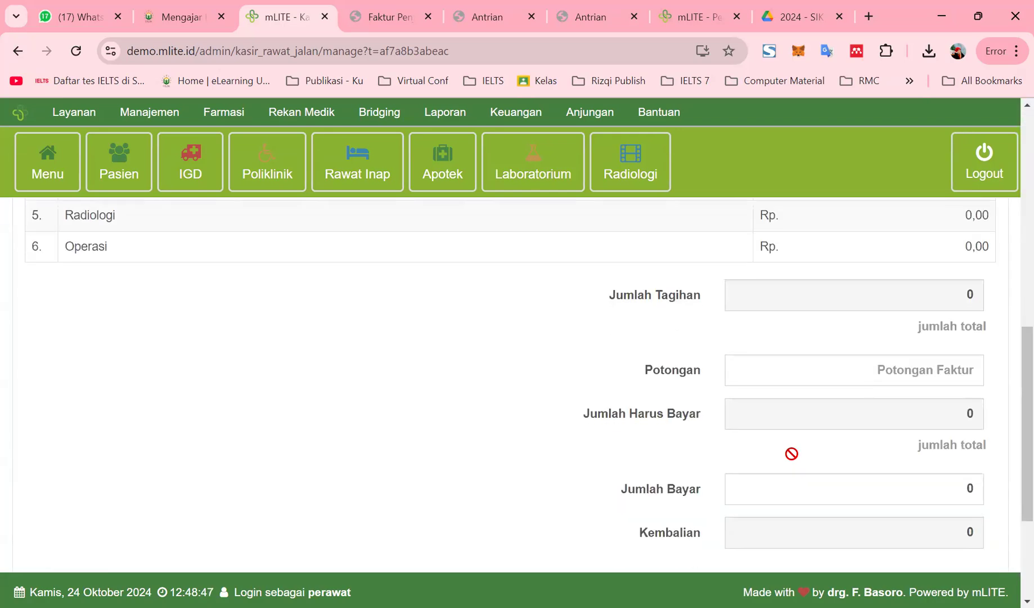
left_click(827, 377)
left_click(766, 482)
type("10.234.234")
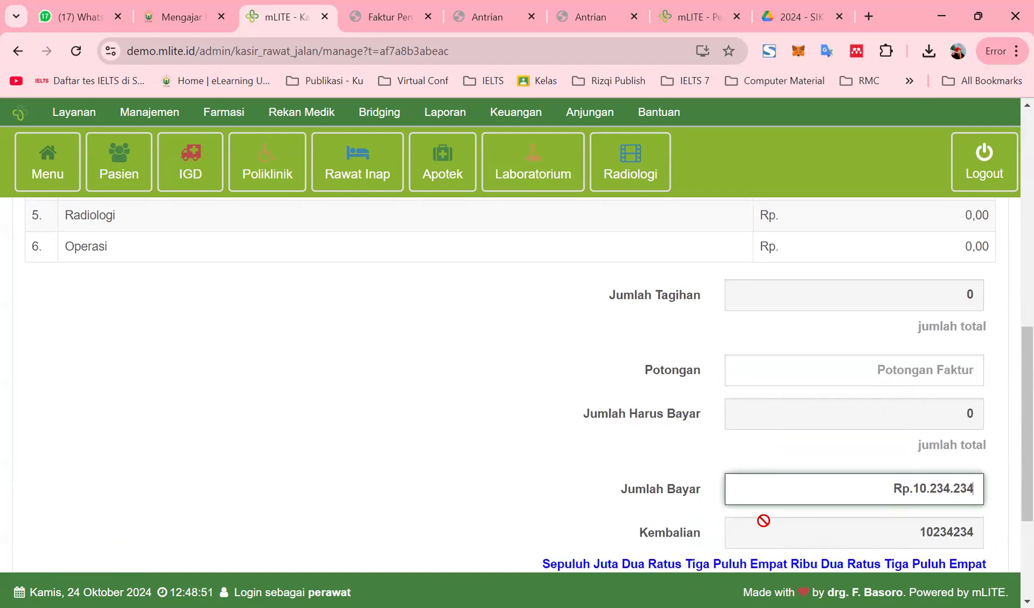
scroll(763, 520, "down", 3)
left_click(723, 457)
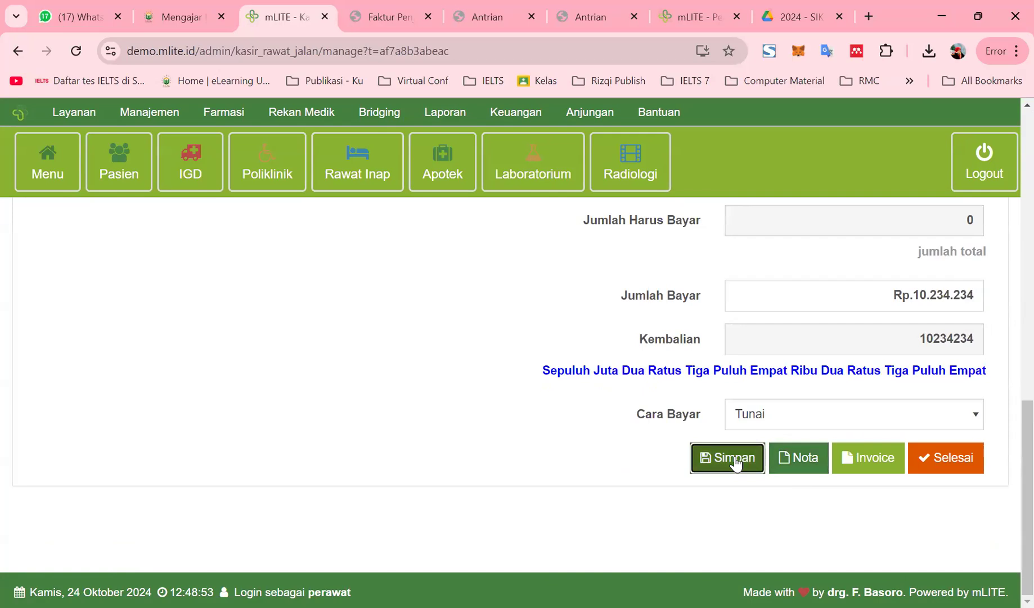
key("Return")
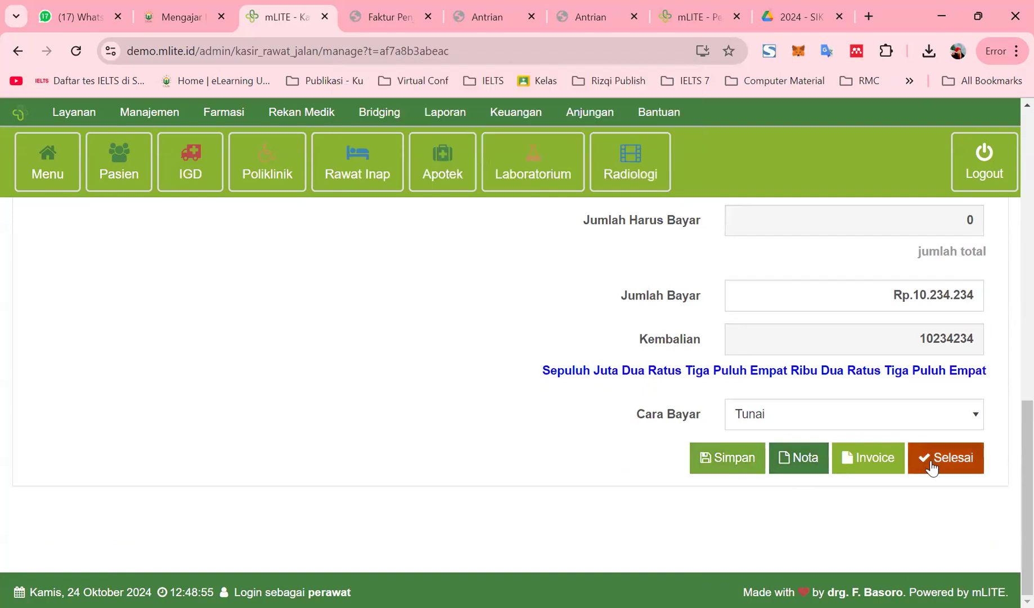
left_click(932, 459)
left_click_drag(671, 483, 556, 510)
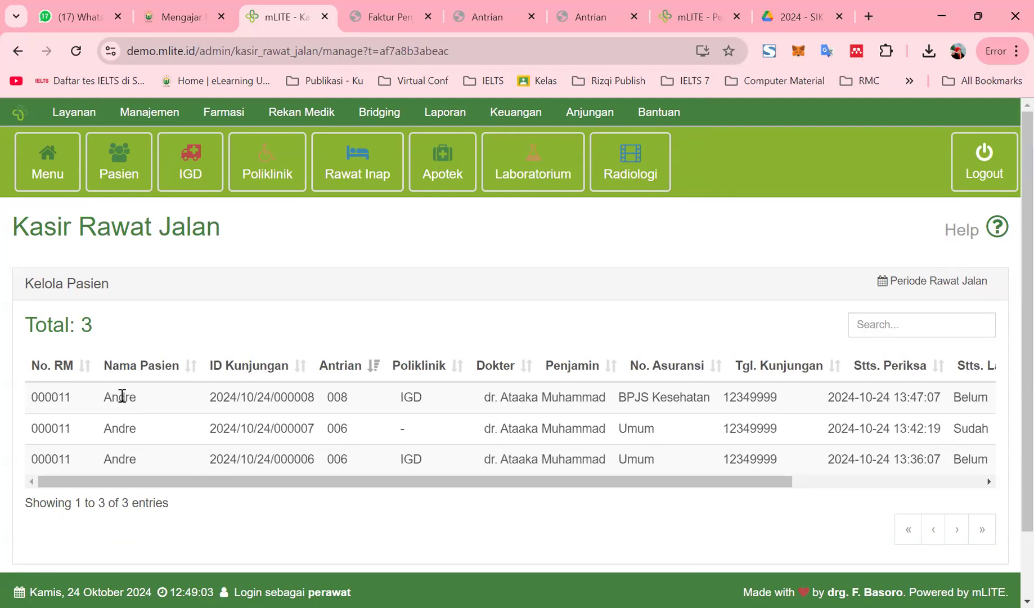
On visit 000008's bill, enter Jumlah Bayar 102323 and try saving, dismissing the missing-discount alert
left_click(120, 396)
scroll(683, 482, "down", 8)
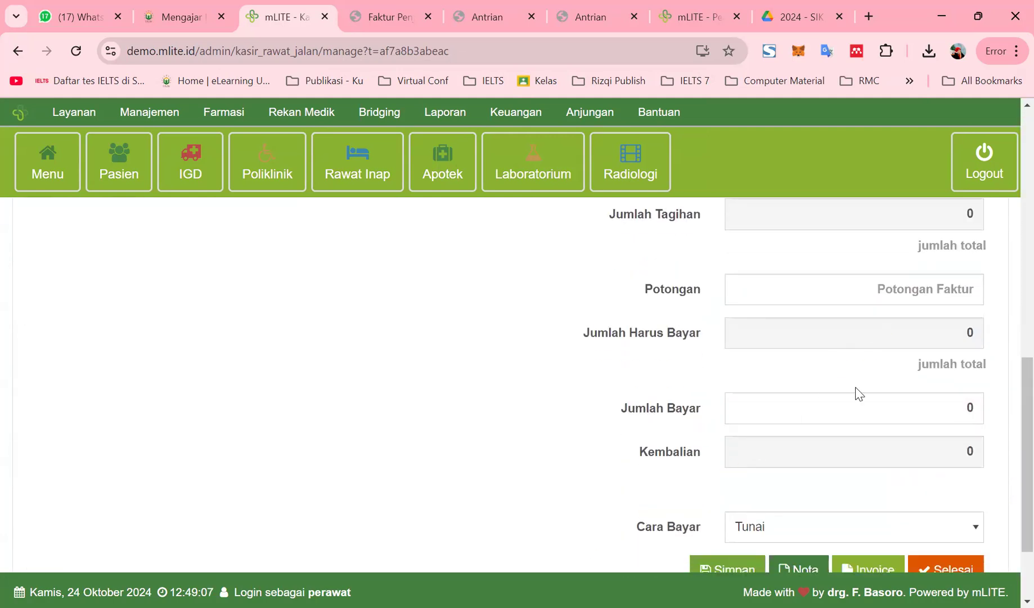
left_click(861, 411)
type("102323")
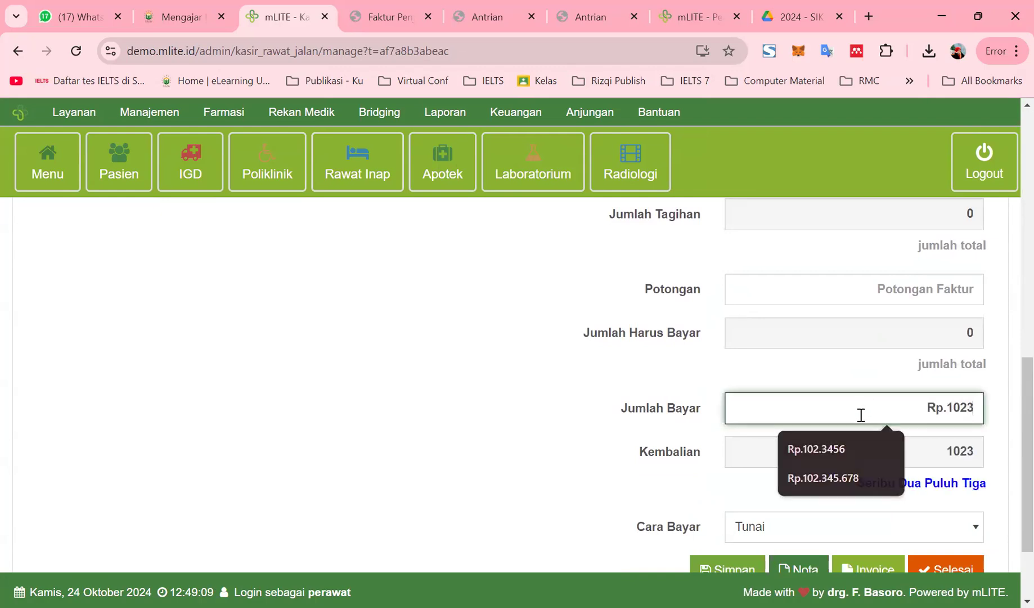
scroll(785, 529, "down", 2)
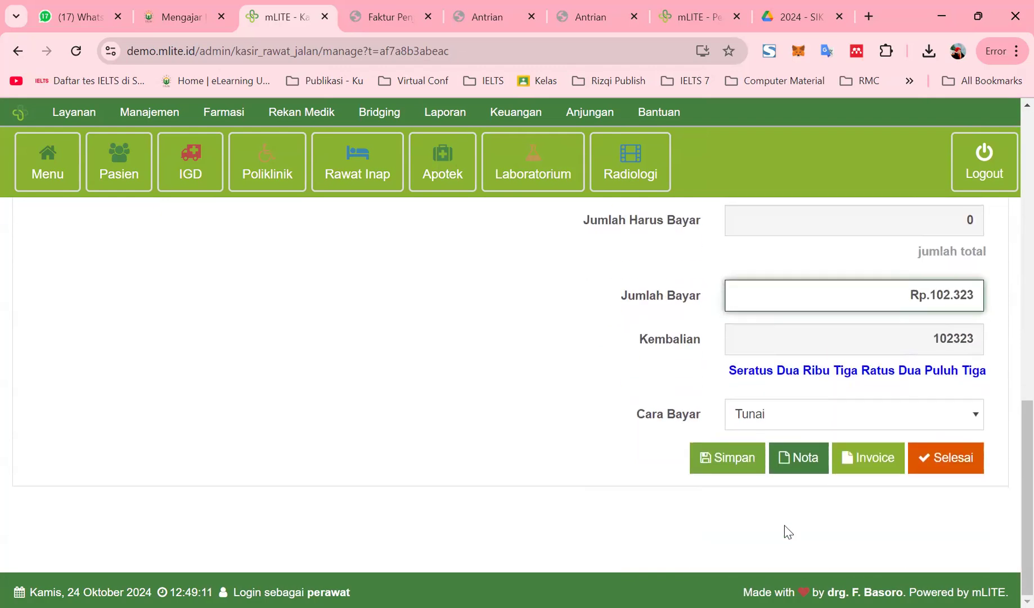
left_click(738, 468)
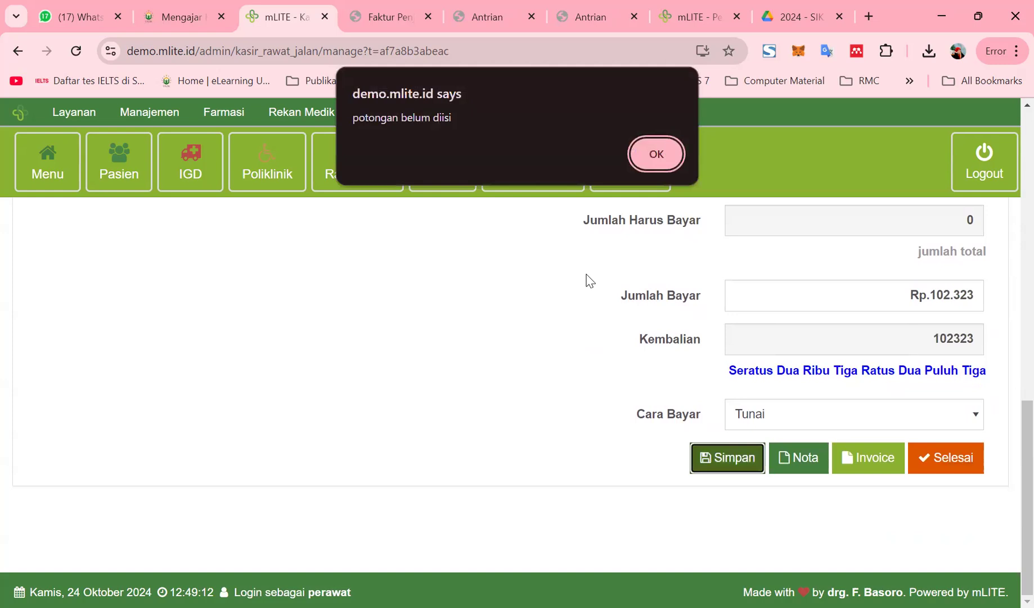
left_click(656, 154)
Add a Potongan of 1234 and save the payment, confirming the invoice
left_click(782, 416)
type("1234")
scroll(743, 537, "down", 4)
left_click(738, 463)
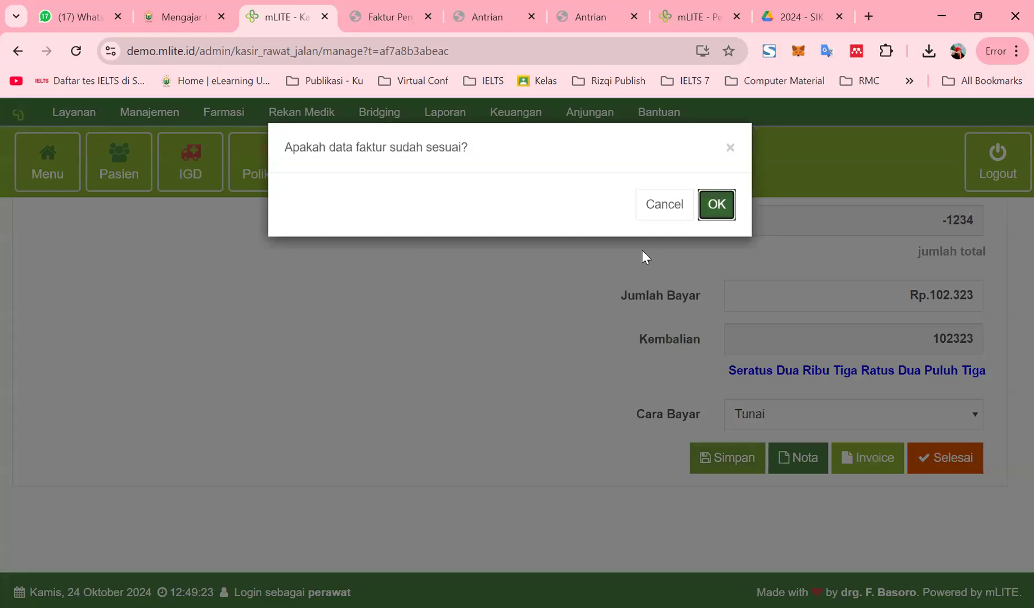
left_click(717, 204)
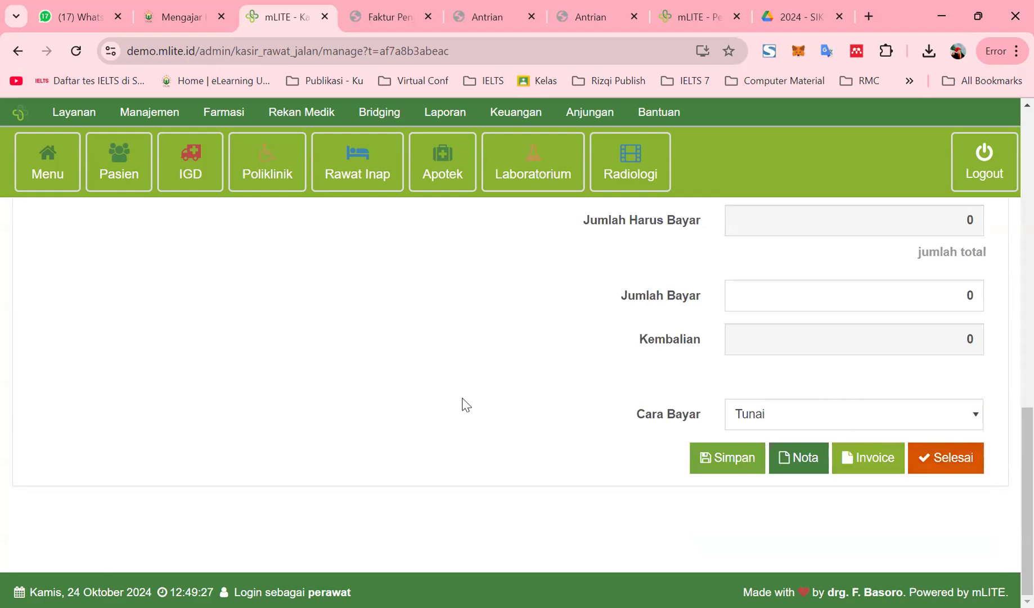
Open the IGD emergency page in a new browser tab
scroll(526, 397, "up", 4)
scroll(529, 404, "up", 3)
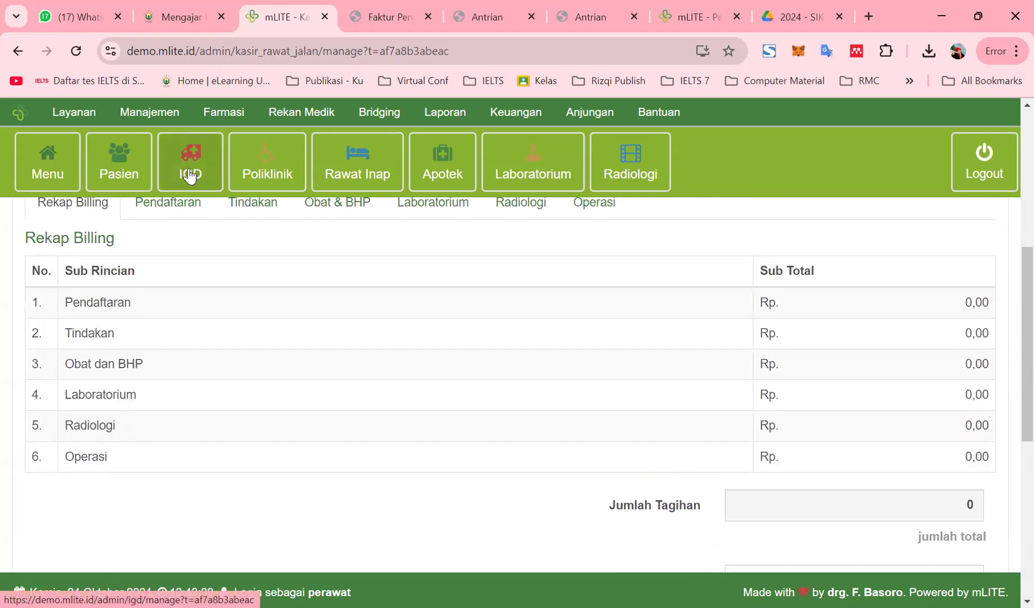
right_click(191, 168)
left_click(216, 190)
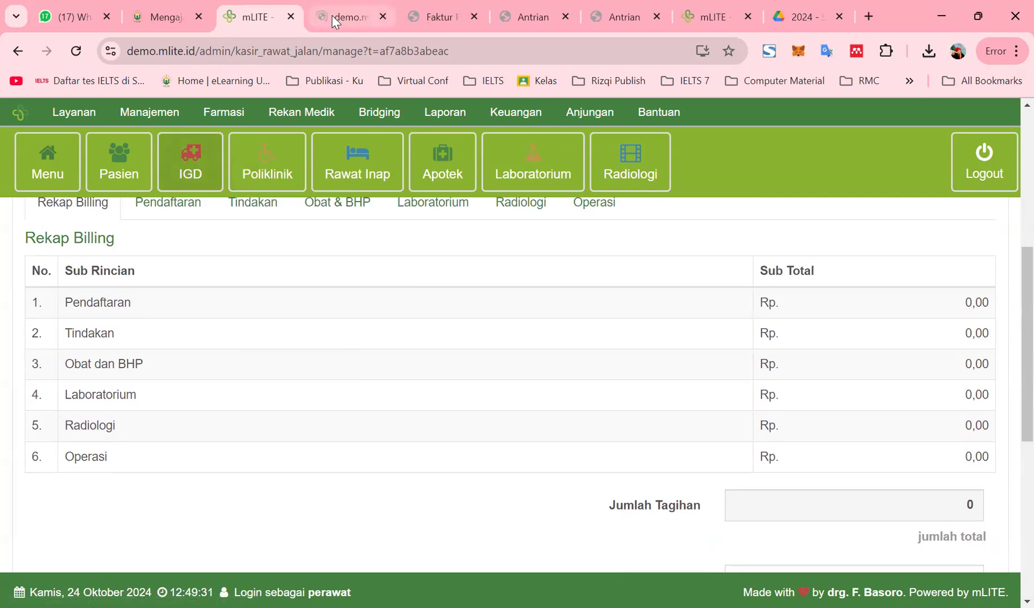
Set the Status Rawat of Andre's BPJS IGD visit 008 to Sudah Periksa
left_click(339, 19)
scroll(180, 457, "down", 5)
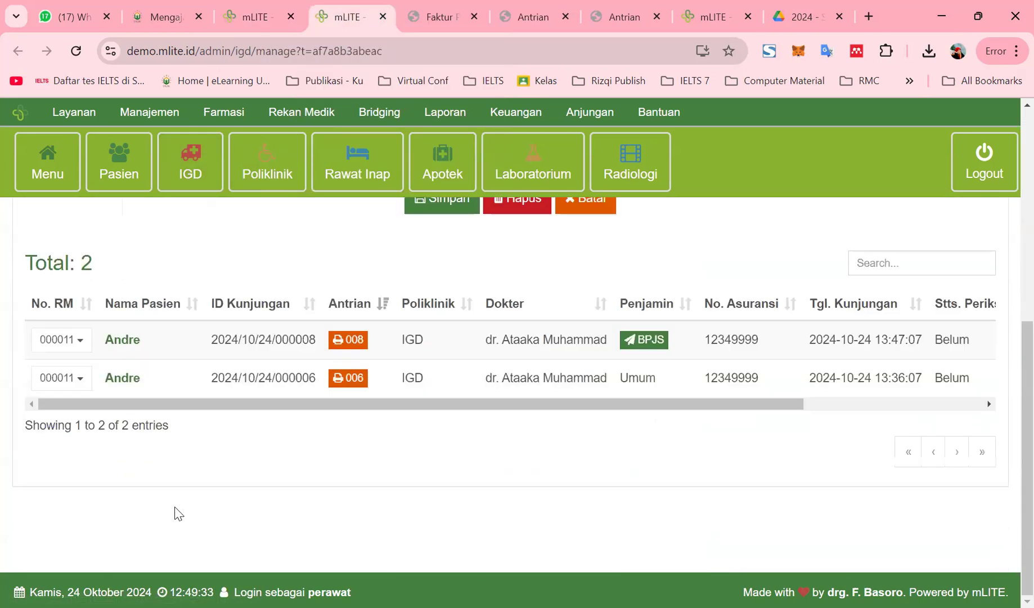
scroll(173, 512, "up", 1)
left_click(82, 426)
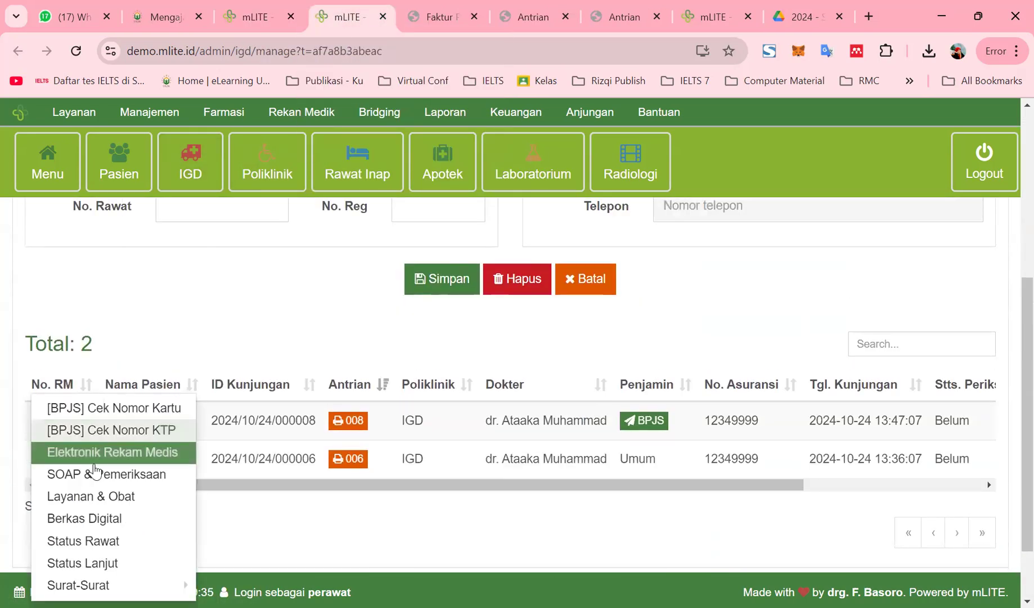
left_click(120, 543)
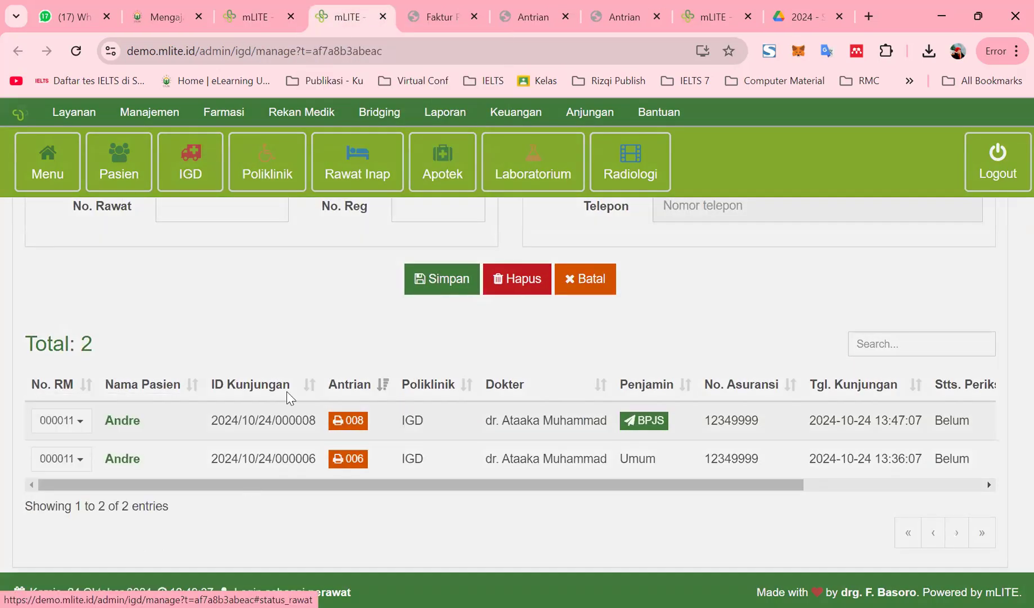
left_click(290, 219)
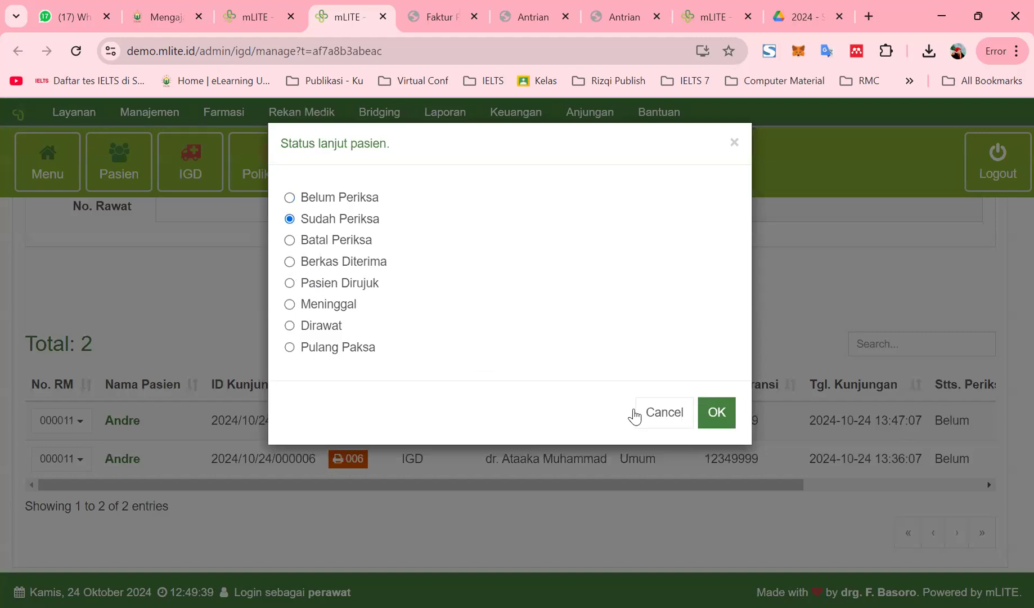
left_click(715, 413)
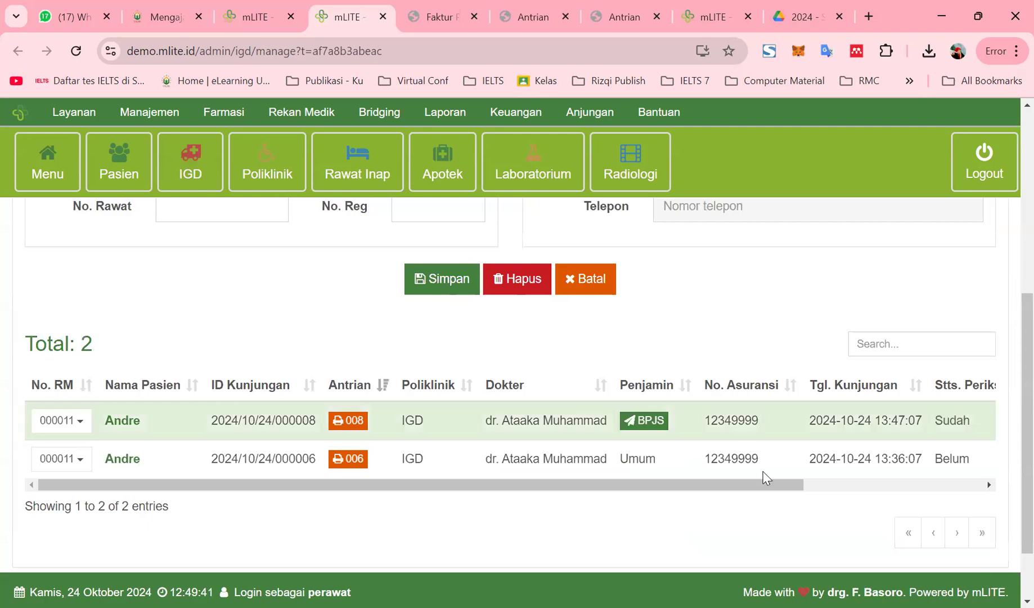
left_click_drag(762, 484, 908, 482)
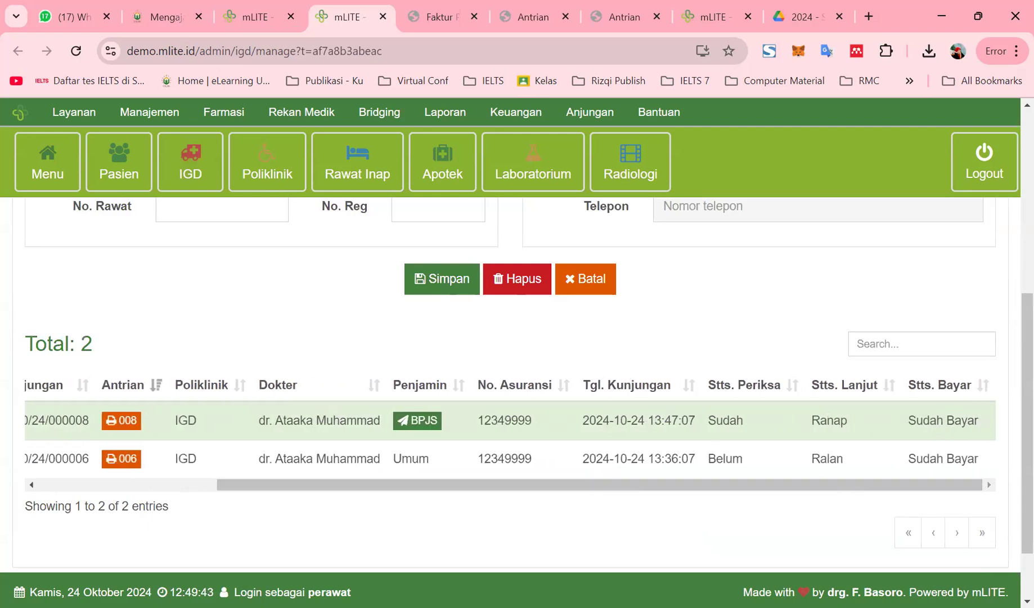
Finish the cashier payment, view visit 000006's bill, then confirm visit 008 shows Sudah Bayar in IGD
left_click(262, 12)
scroll(820, 485, "down", 7)
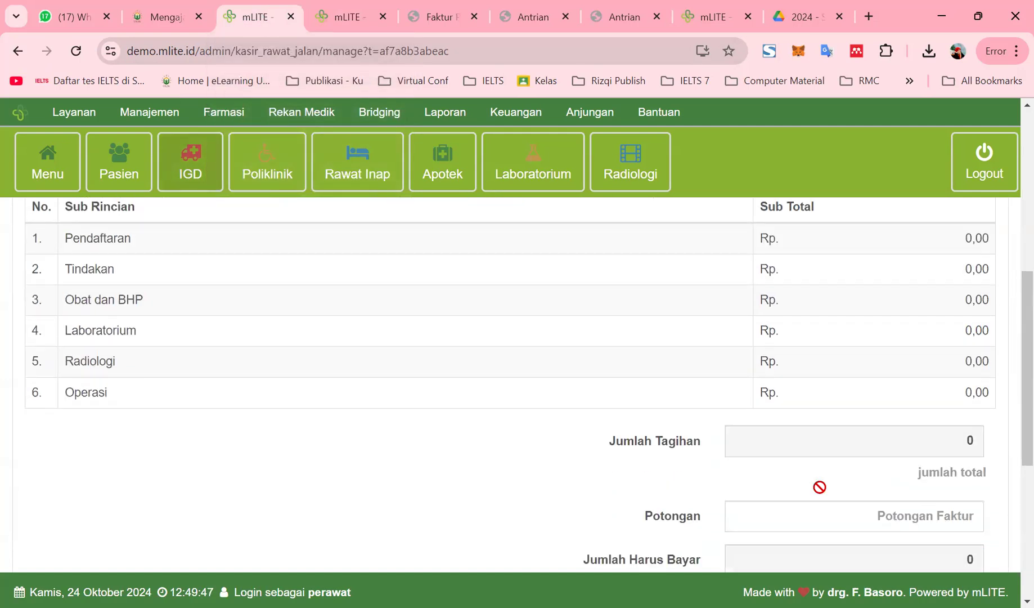
left_click(937, 459)
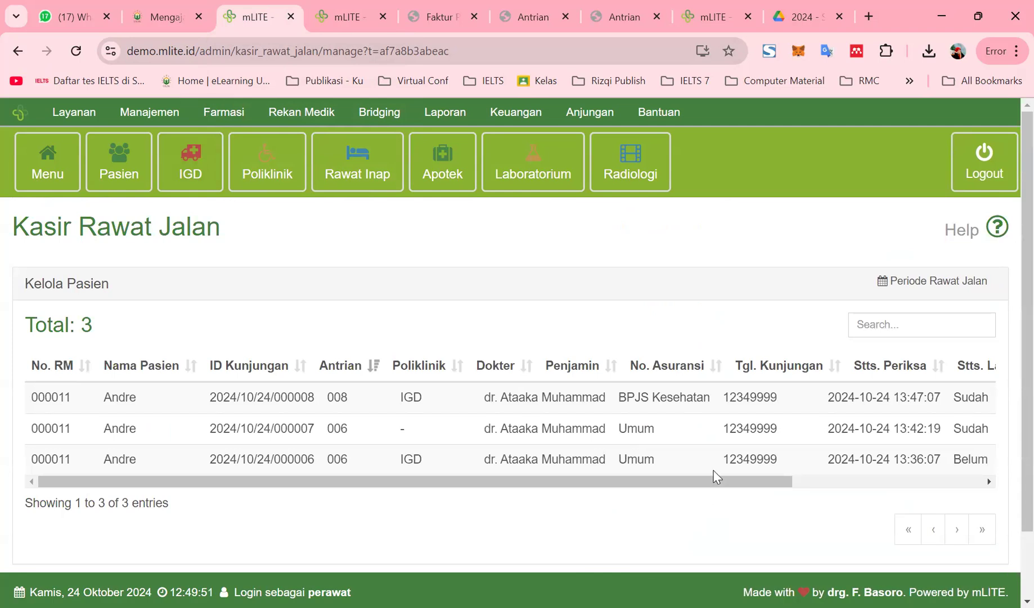
left_click(717, 460)
scroll(731, 506, "down", 5)
scroll(718, 478, "up", 5)
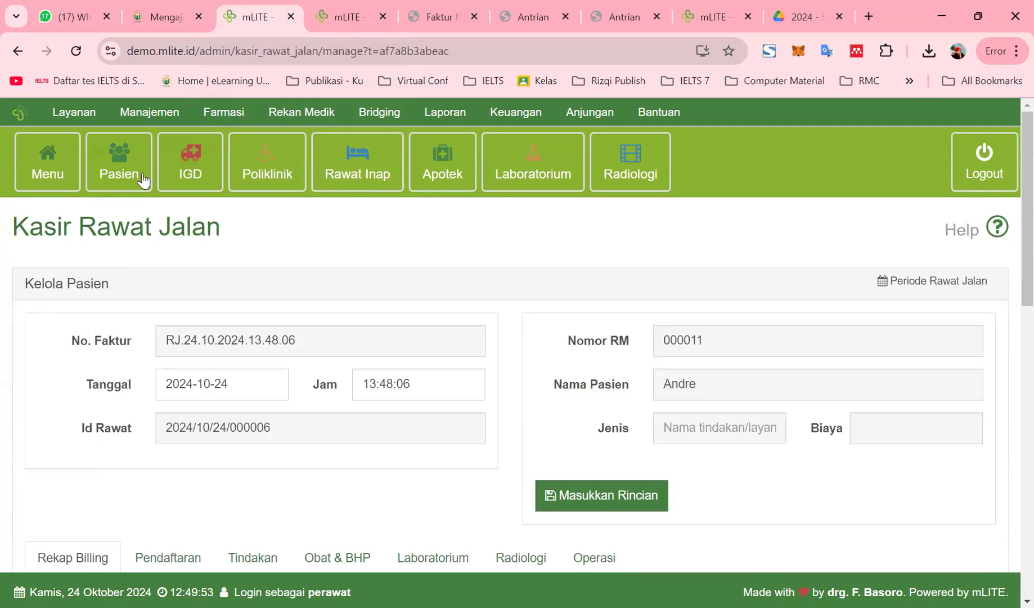
left_click(357, 24)
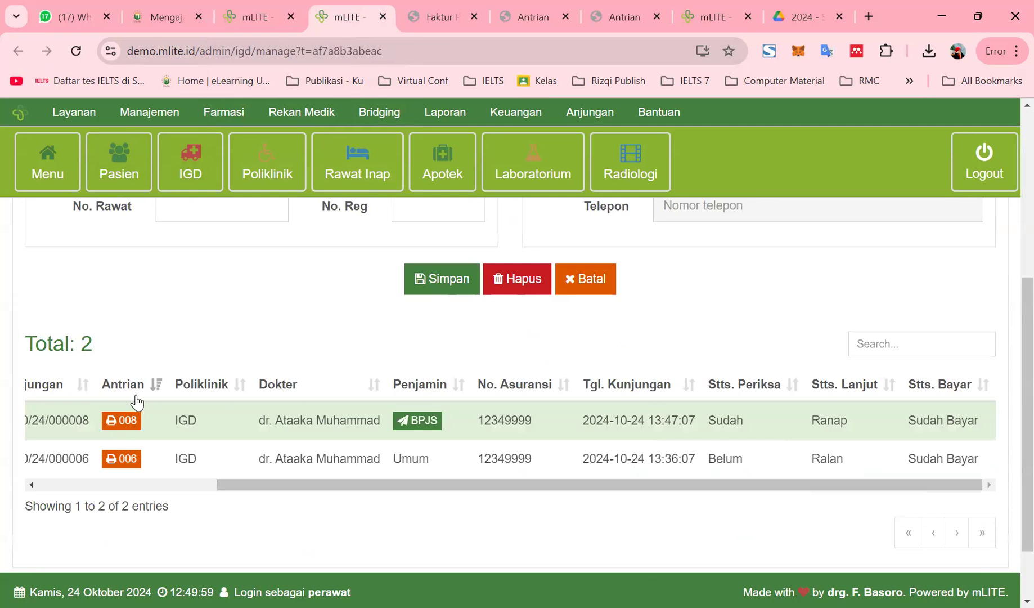
left_click_drag(282, 487, 559, 491)
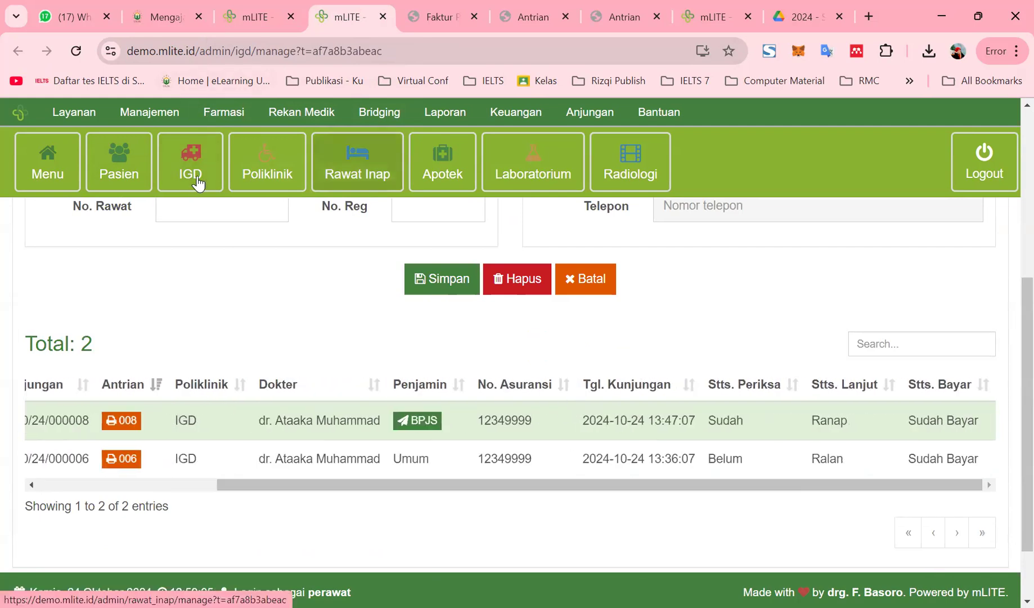
Open Rawat Inap in a new tab and select Andre from an 'andre' patient search
right_click(396, 178)
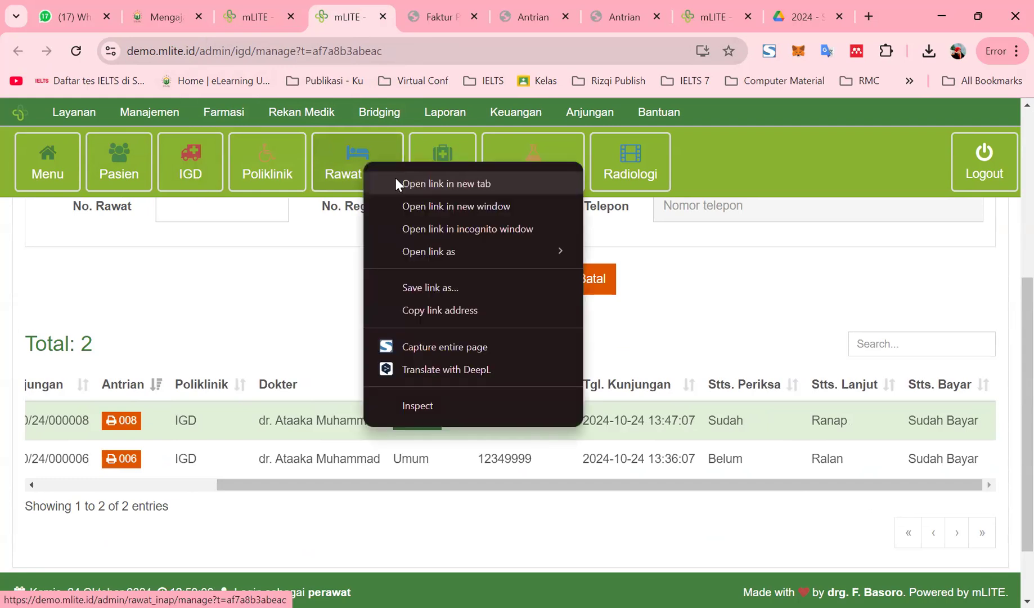
left_click(397, 177)
left_click(394, 18)
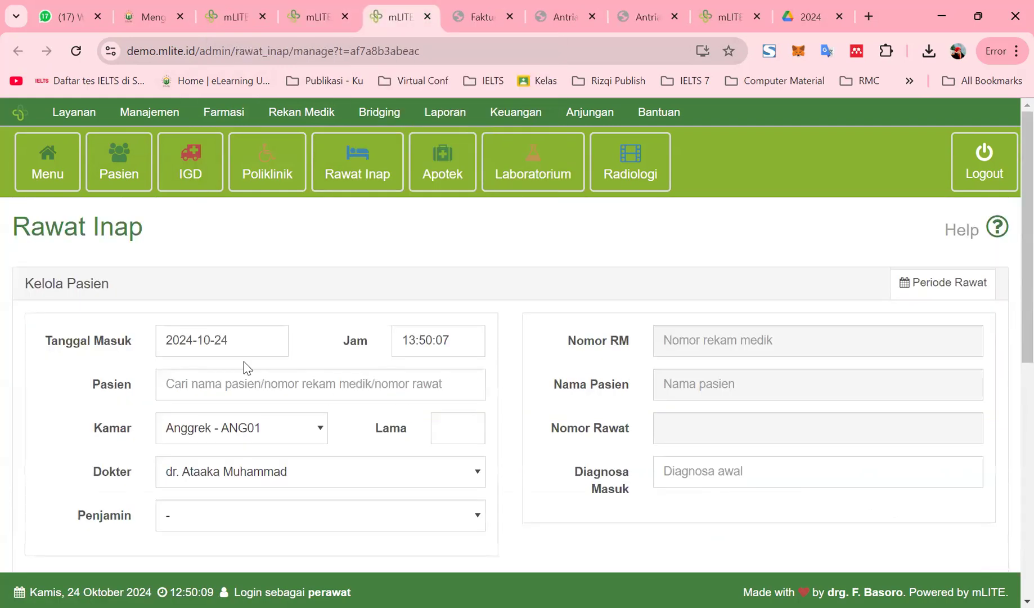
left_click(242, 383)
type("andre")
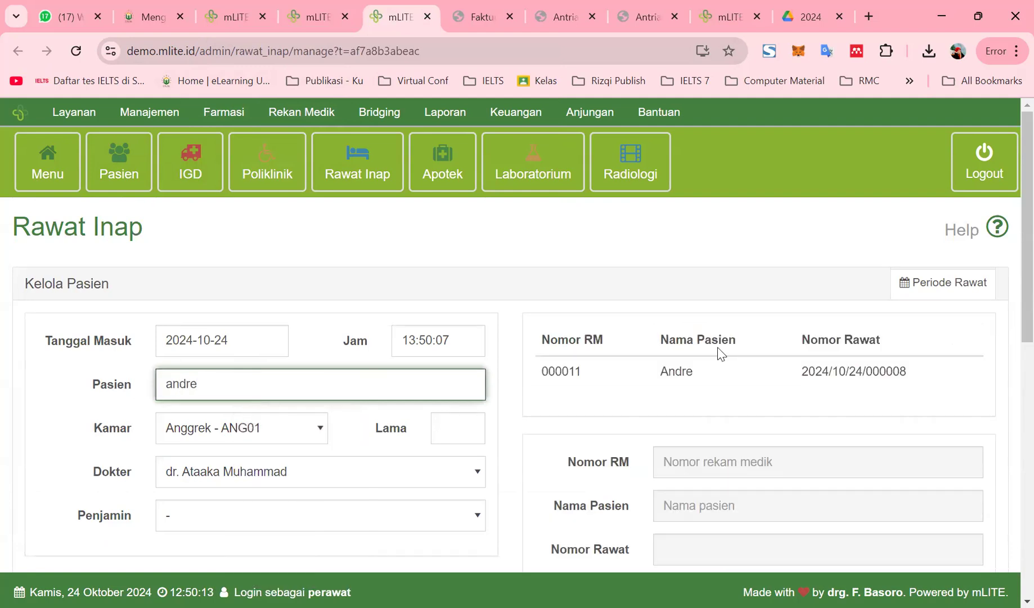
left_click(675, 369)
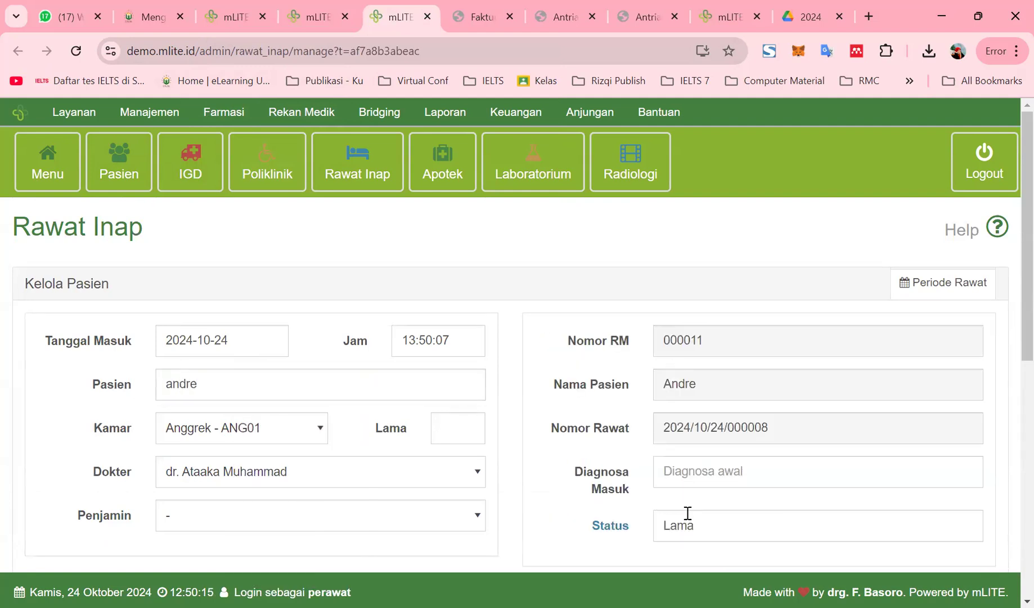
Save the admission with diagnosis Pneumonia, payer BPJS Kesehatan and a 5-hari stay
left_click(694, 465)
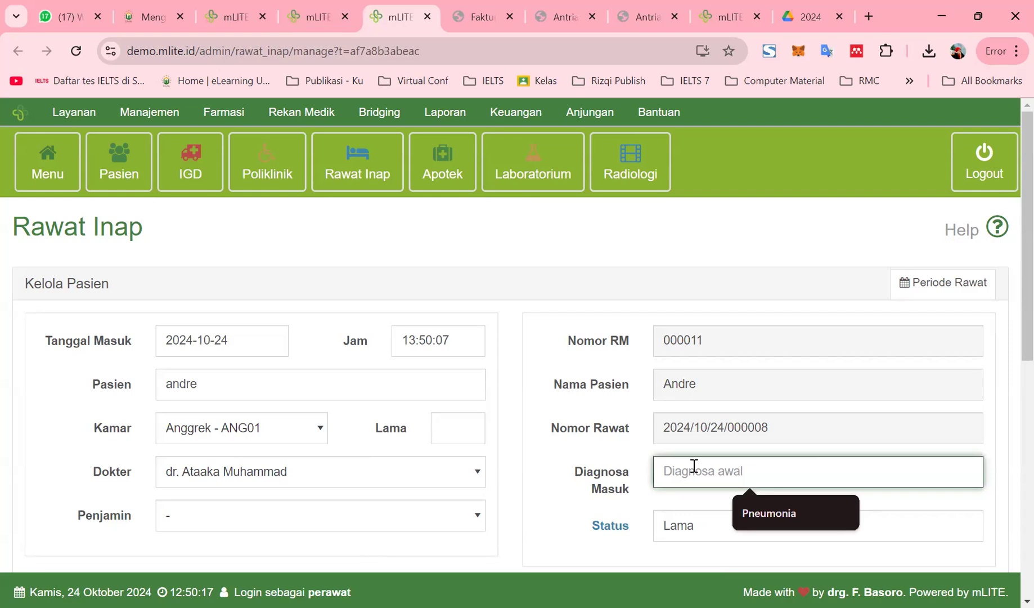
left_click(766, 509)
left_click(212, 526)
scroll(202, 537, "down", 3)
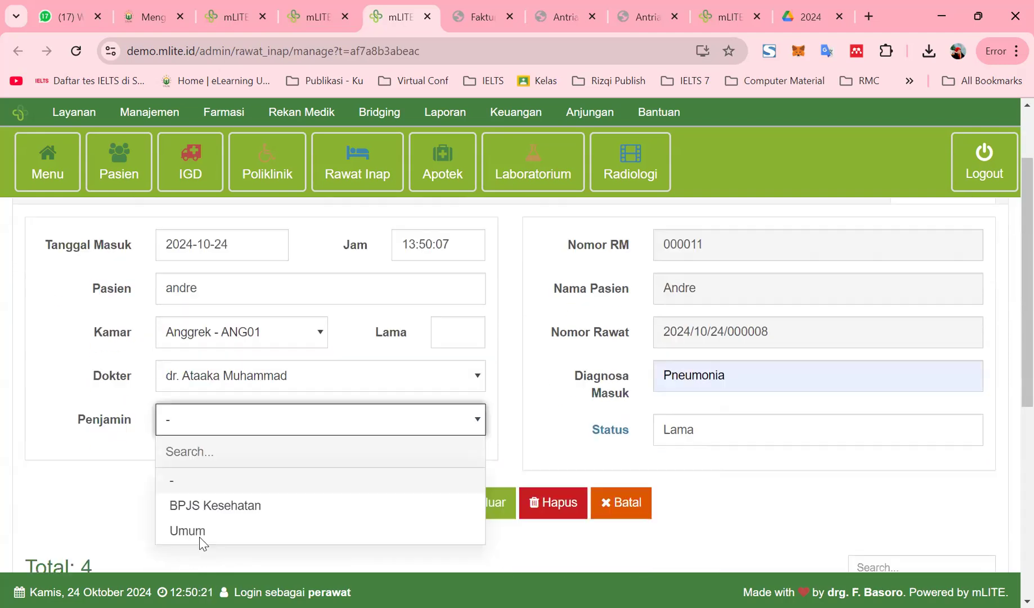
left_click(224, 450)
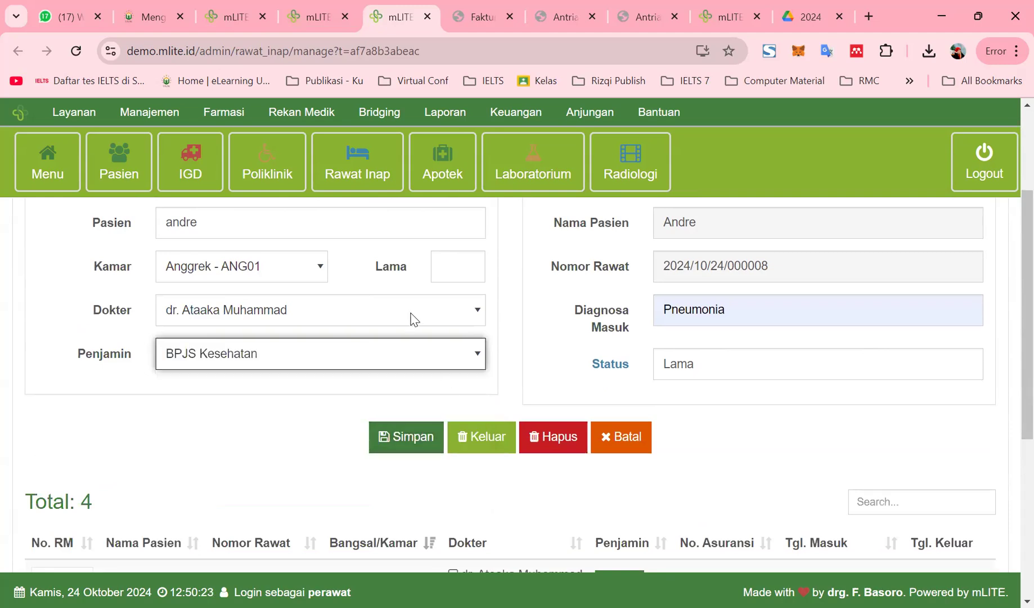
left_click(450, 262)
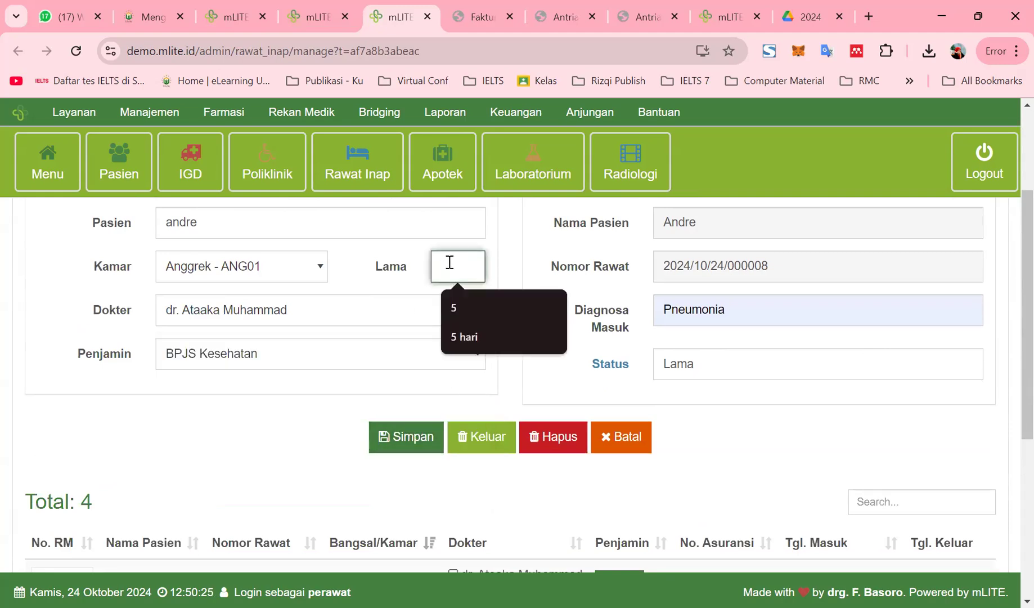
left_click(481, 342)
left_click(414, 444)
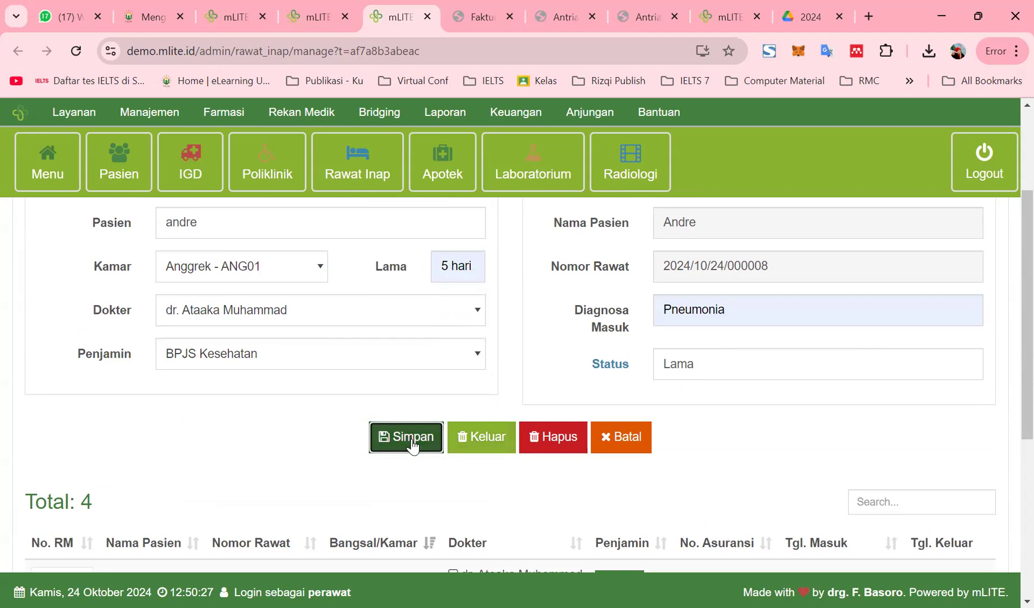
scroll(295, 483, "down", 4)
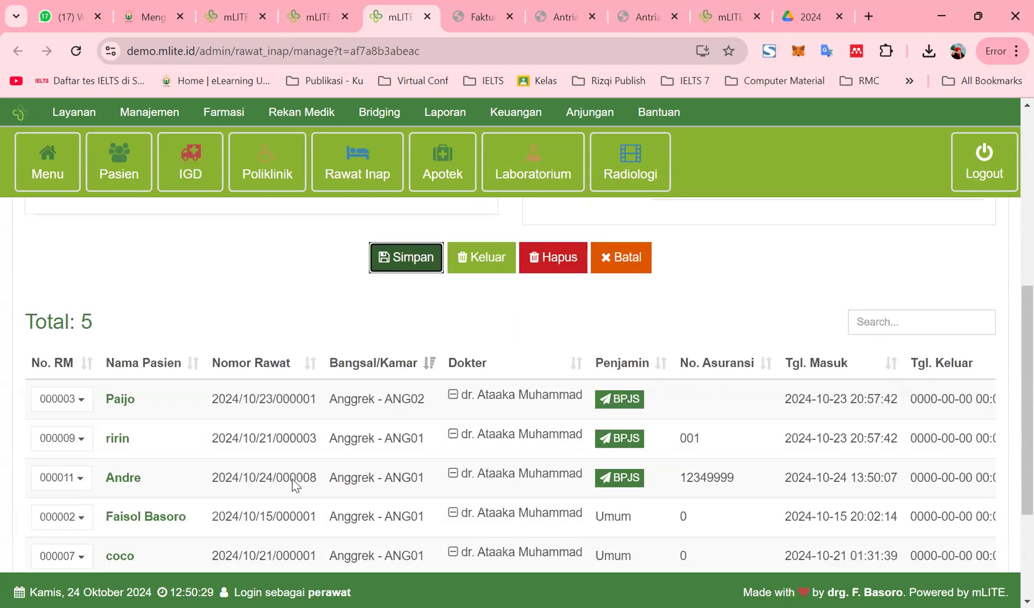
scroll(296, 484, "down", 1)
scroll(298, 450, "down", 3)
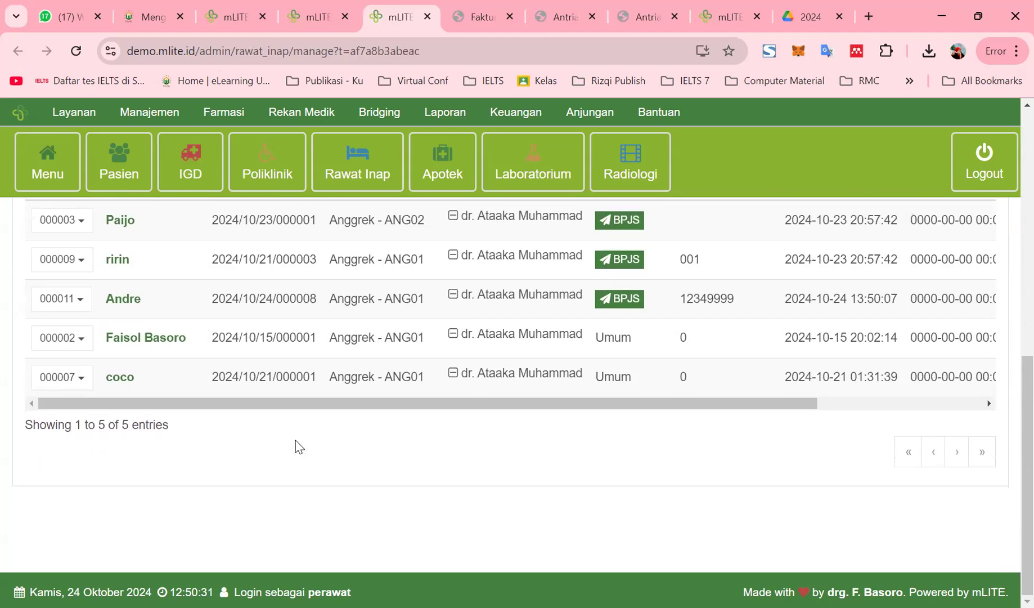
scroll(311, 381, "up", 7)
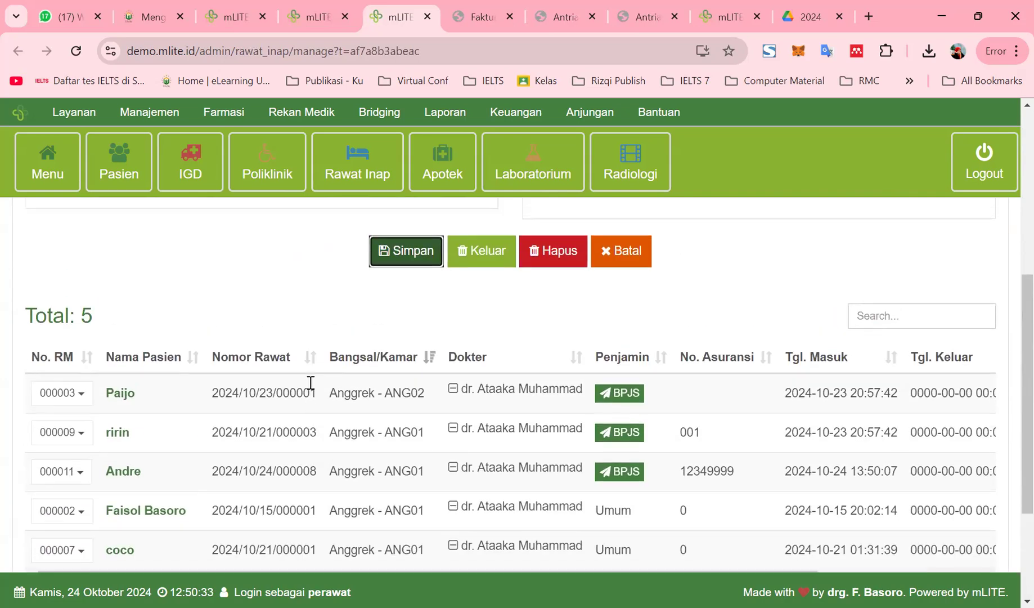
scroll(314, 388, "up", 2)
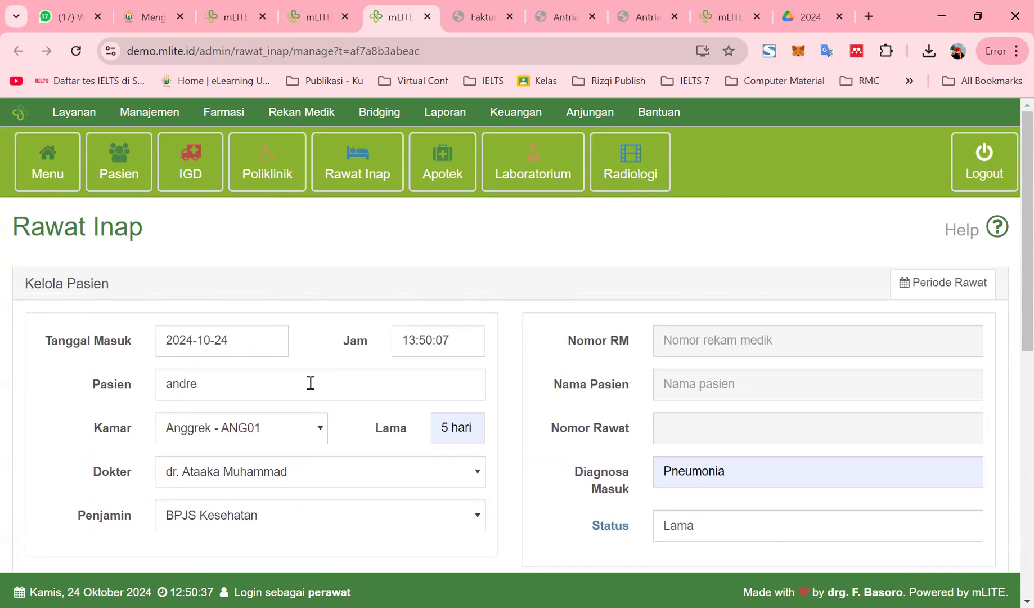
Reselect Andre, save the admission again, and verify all five inpatients show Belum Bayar
scroll(311, 382, "down", 4)
scroll(311, 382, "up", 4)
scroll(310, 383, "down", 6)
scroll(379, 399, "up", 6)
left_click(720, 427)
left_click(269, 392)
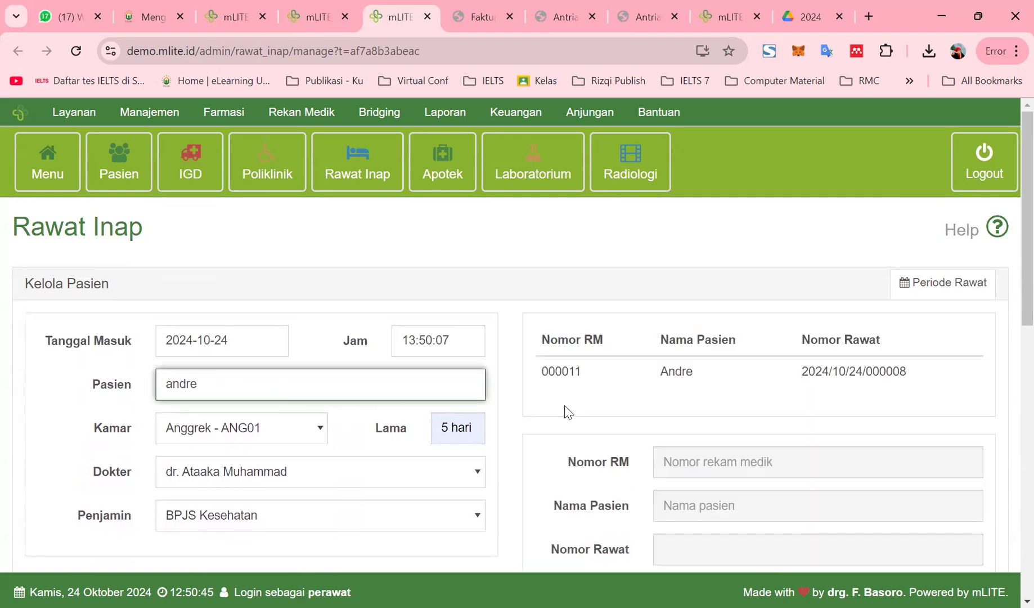
left_click(562, 372)
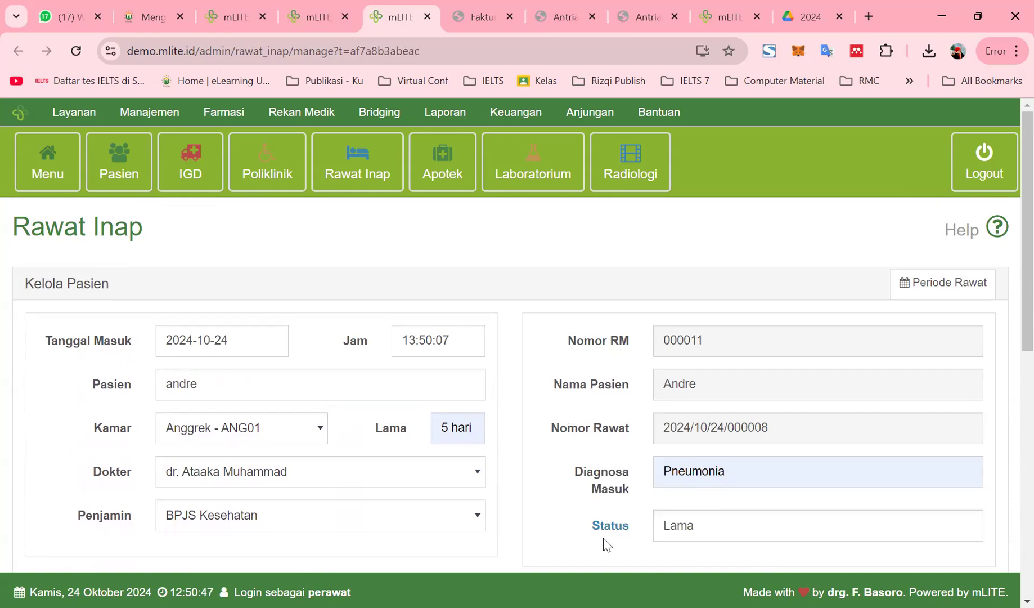
scroll(385, 504, "down", 2)
left_click(406, 444)
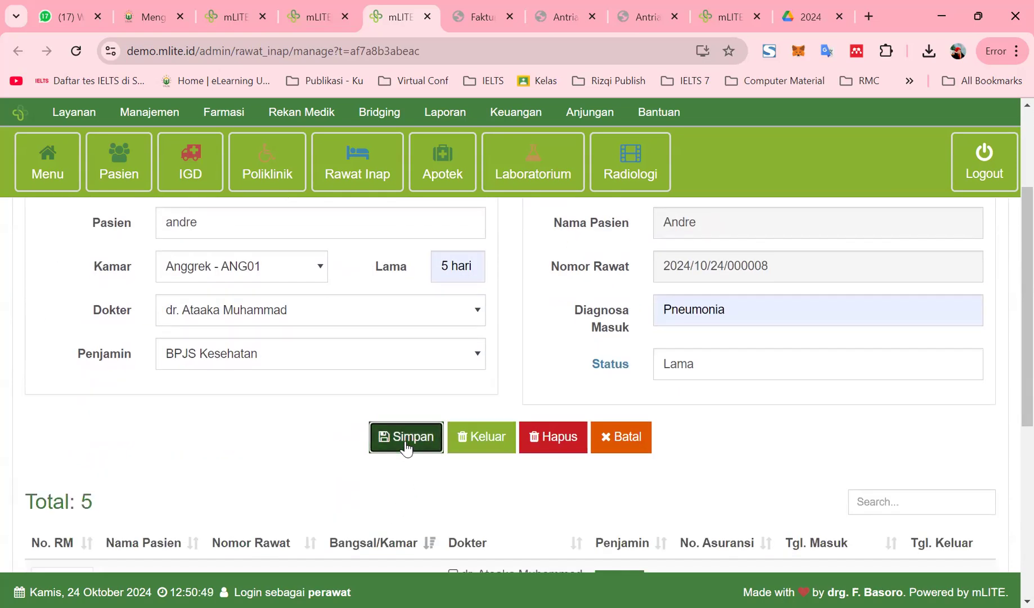
scroll(411, 458, "down", 6)
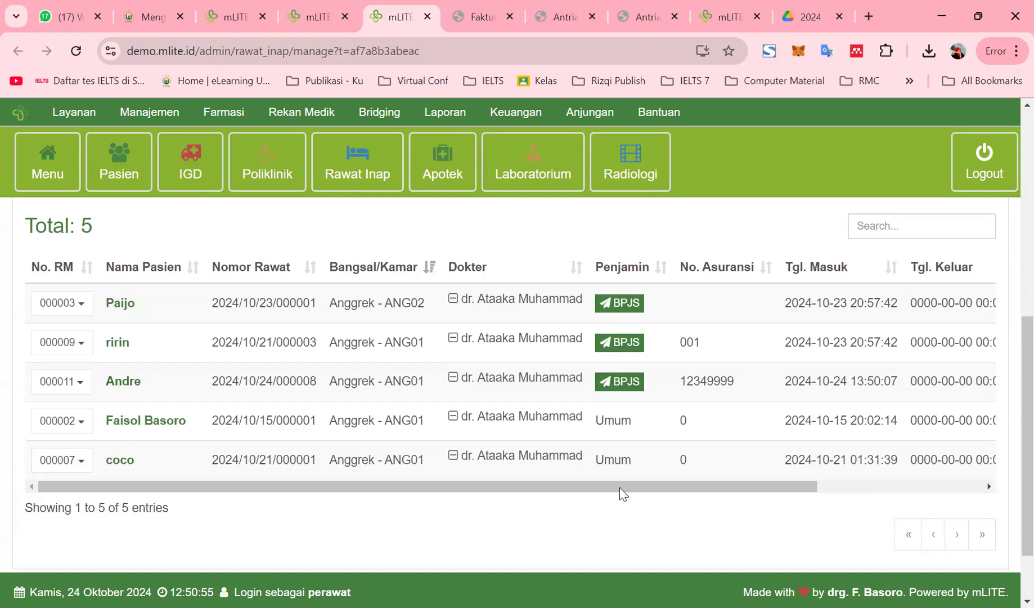
left_click_drag(612, 487, 834, 420)
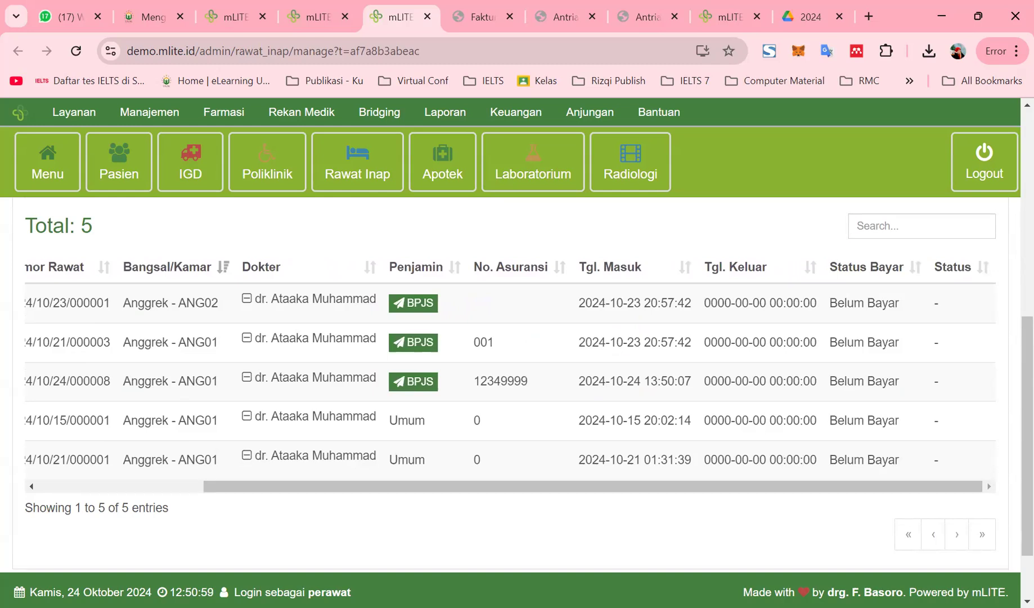
left_click_drag(365, 488, 57, 505)
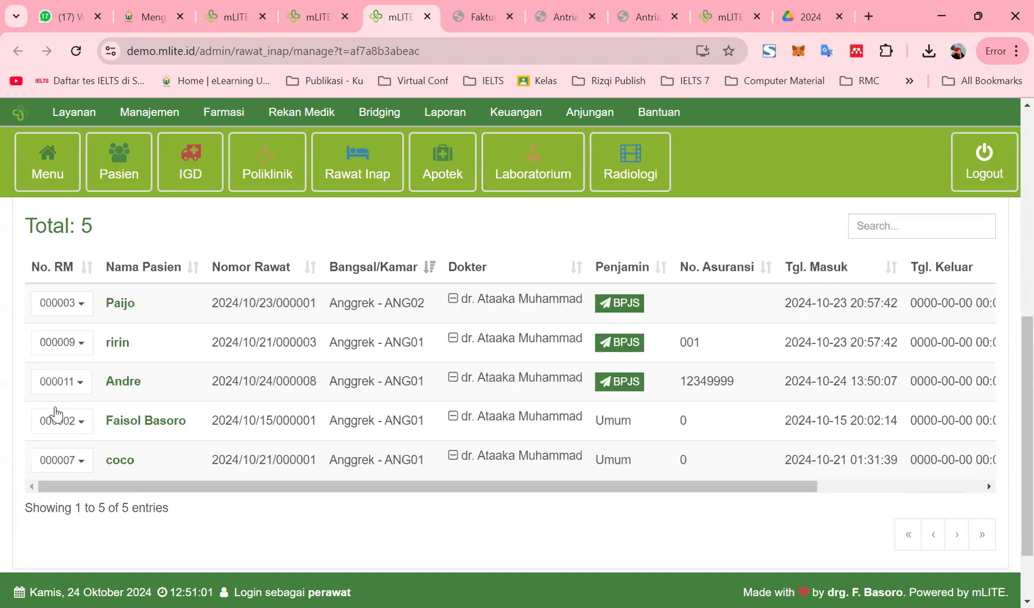
left_click(60, 381)
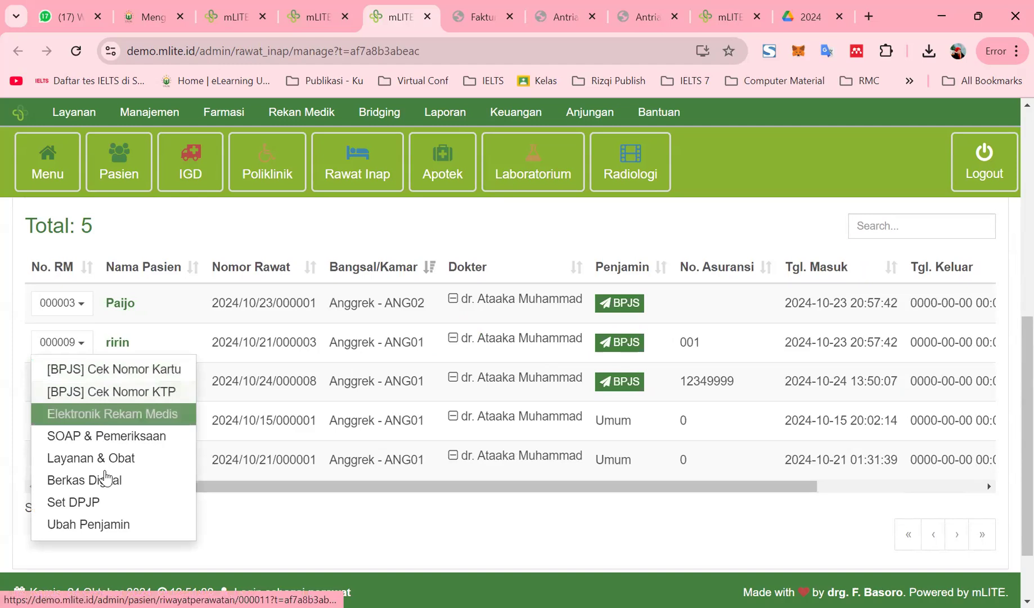
scroll(120, 517, "down", 1)
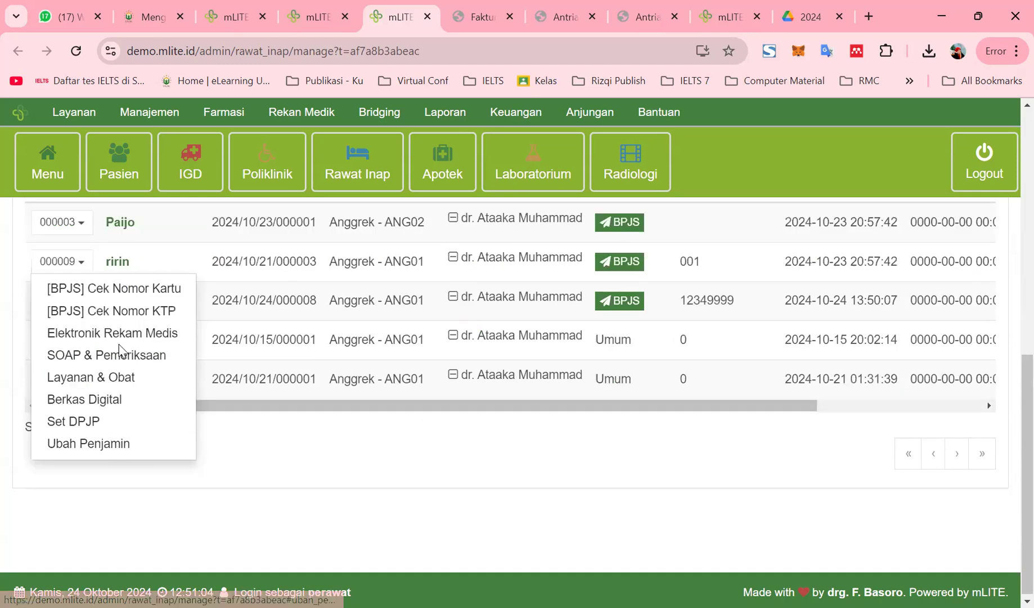
left_click(112, 442)
scroll(422, 335, "down", 10)
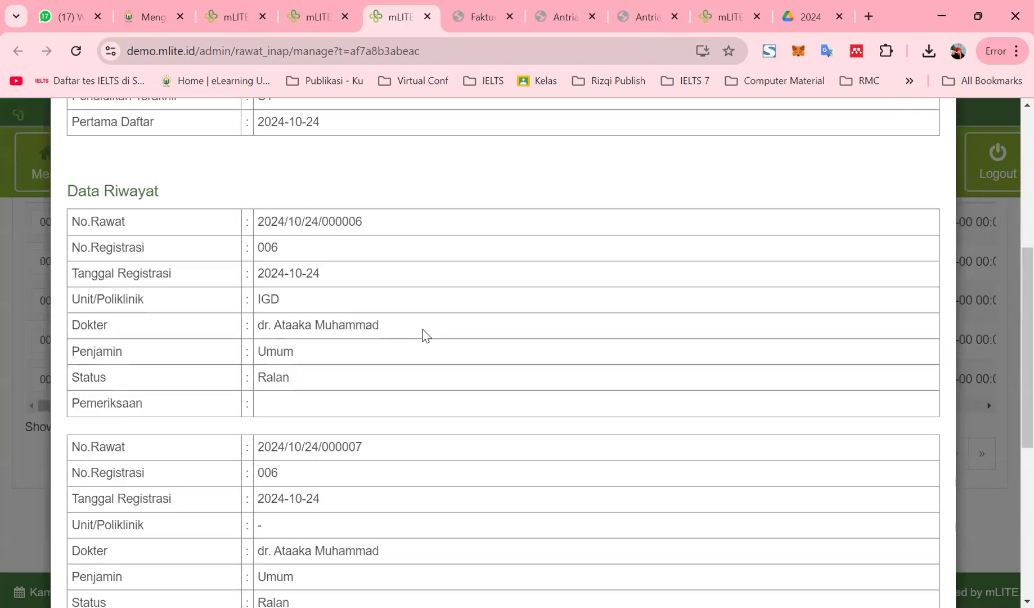
scroll(425, 335, "up", 4)
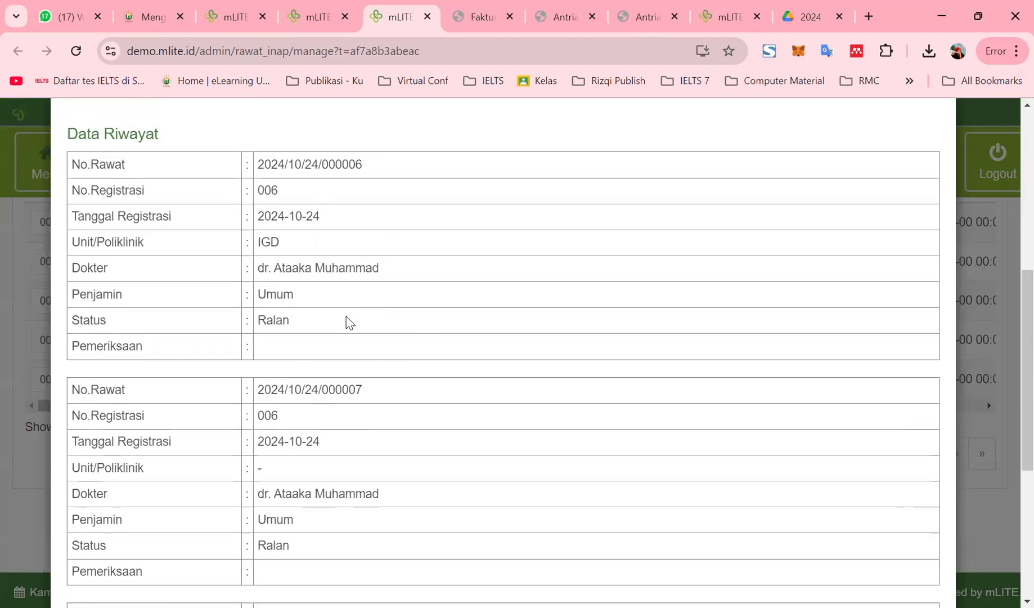
scroll(349, 325, "down", 4)
scroll(414, 353, "down", 2)
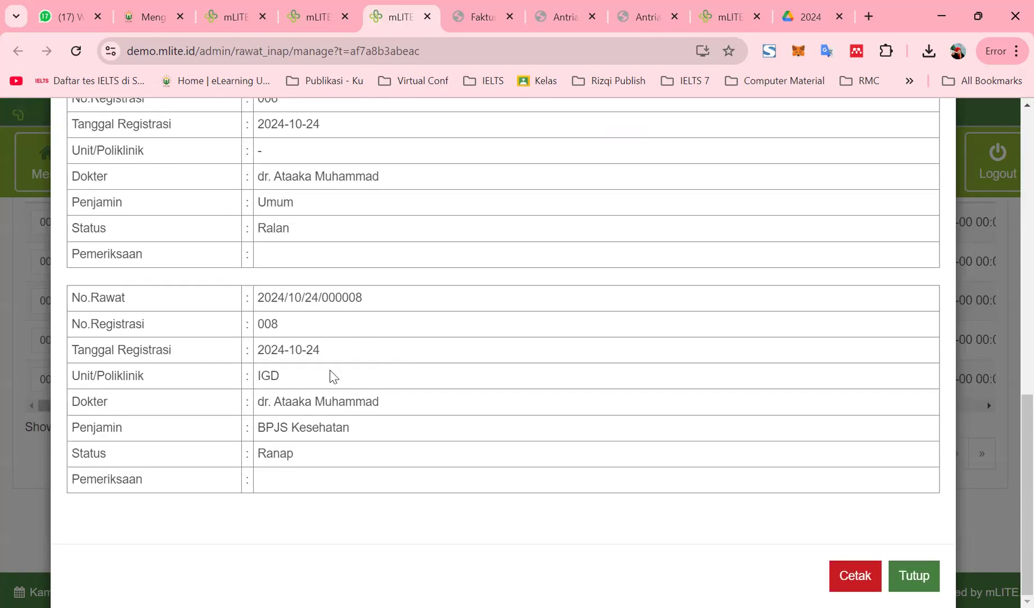
left_click(923, 580)
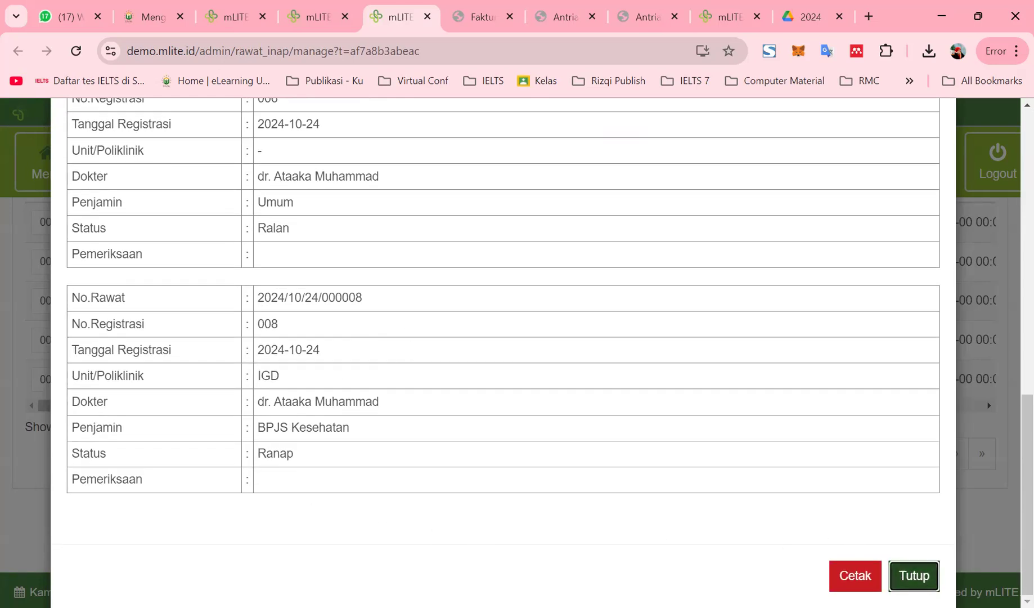
scroll(353, 474, "up", 6)
scroll(345, 354, "down", 5)
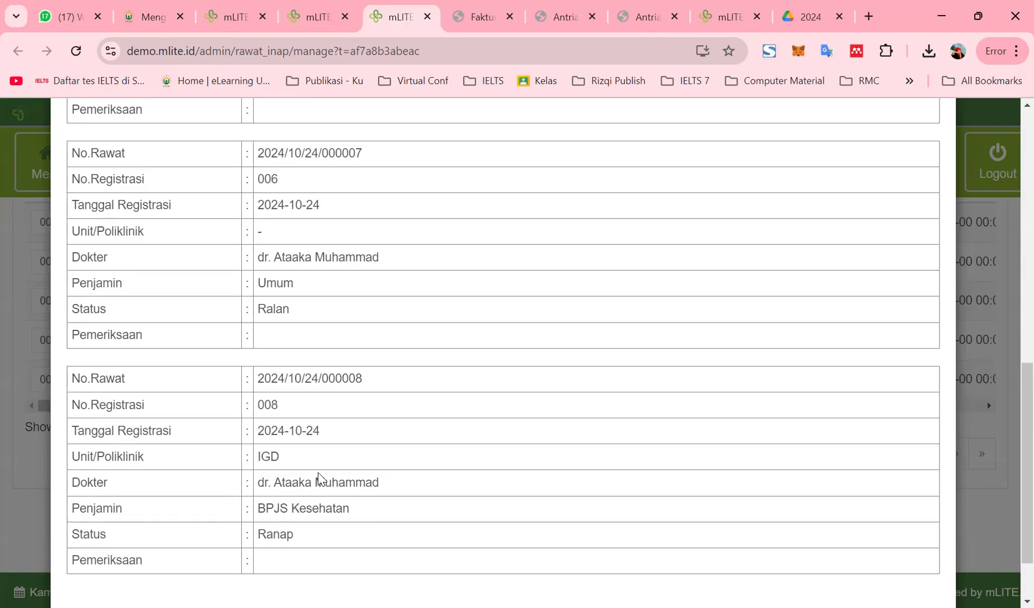
scroll(715, 515, "down", 2)
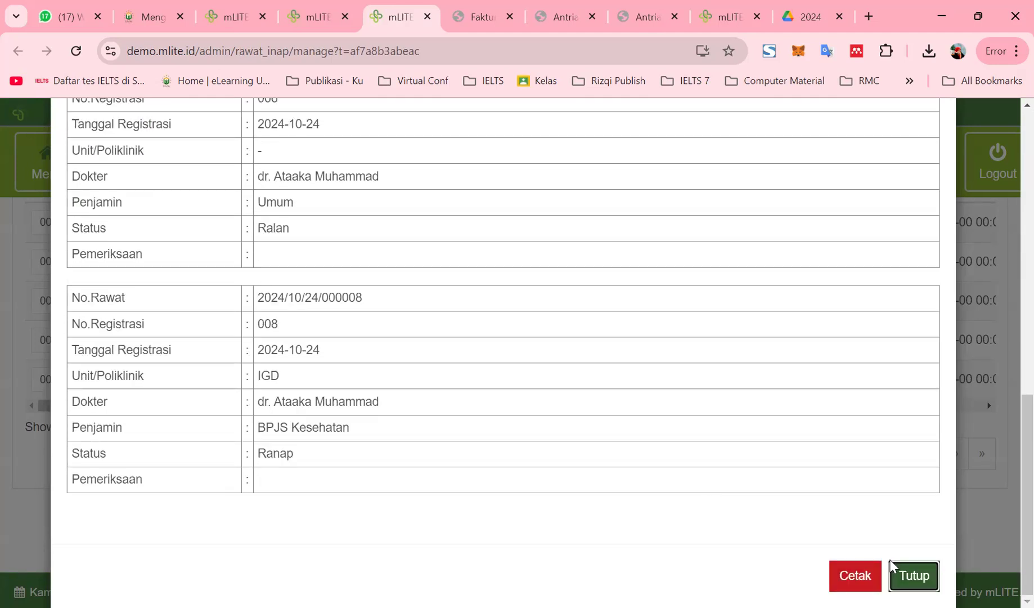
left_click(915, 579)
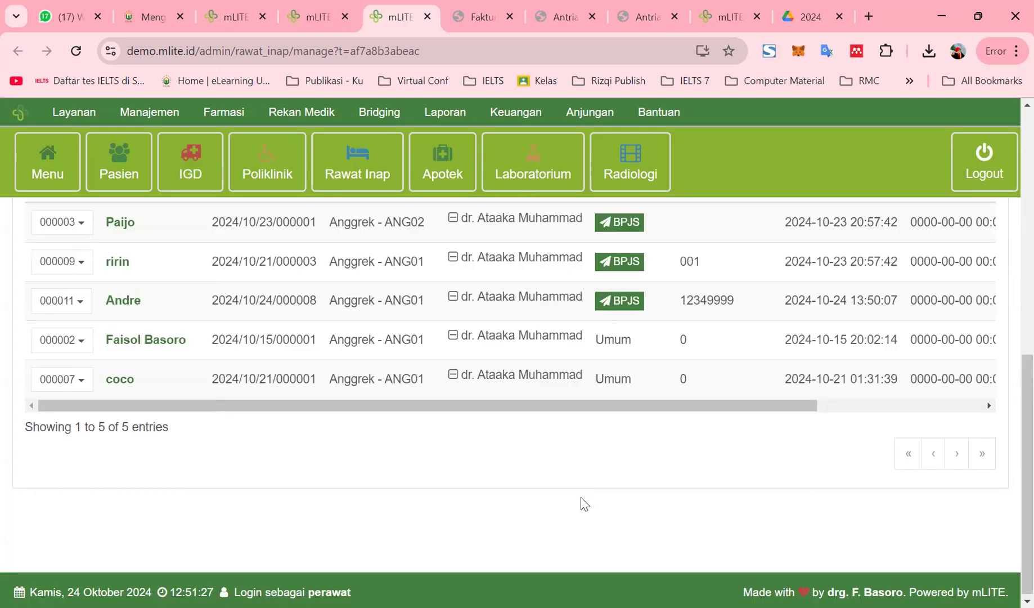
scroll(452, 492, "up", 3)
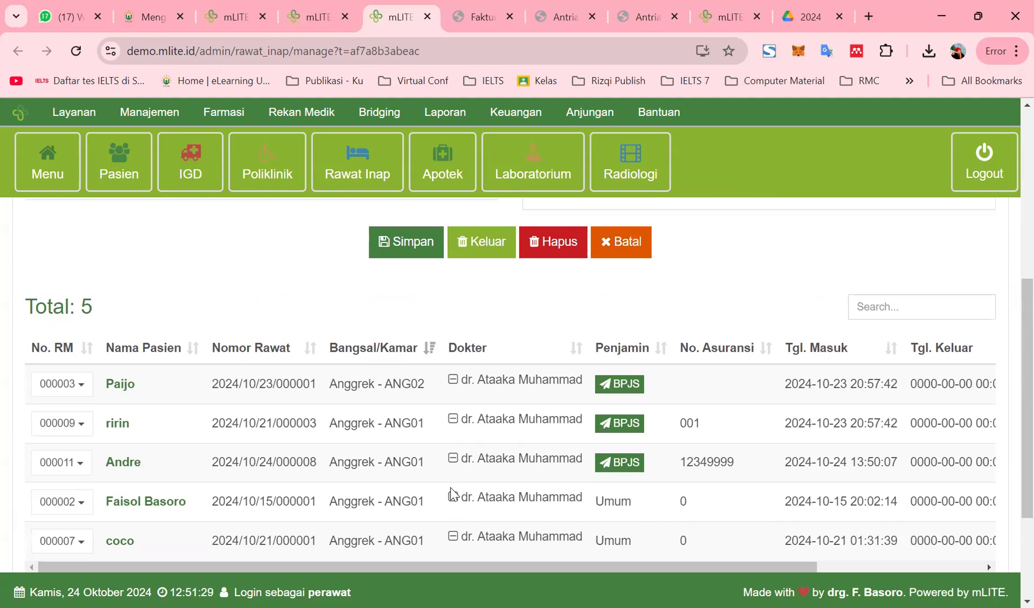
scroll(453, 494, "up", 1)
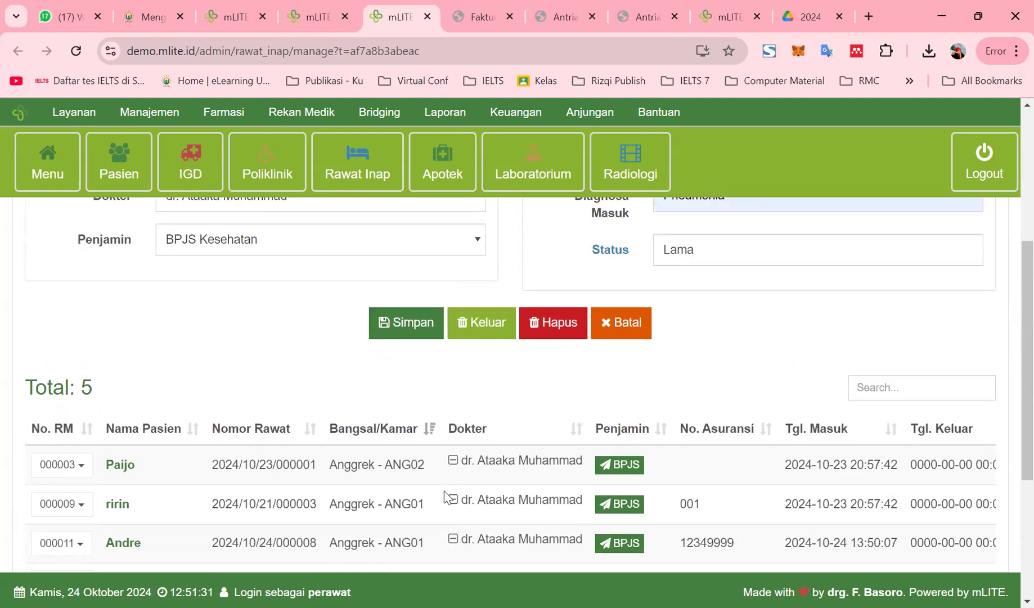
scroll(444, 495, "down", 3)
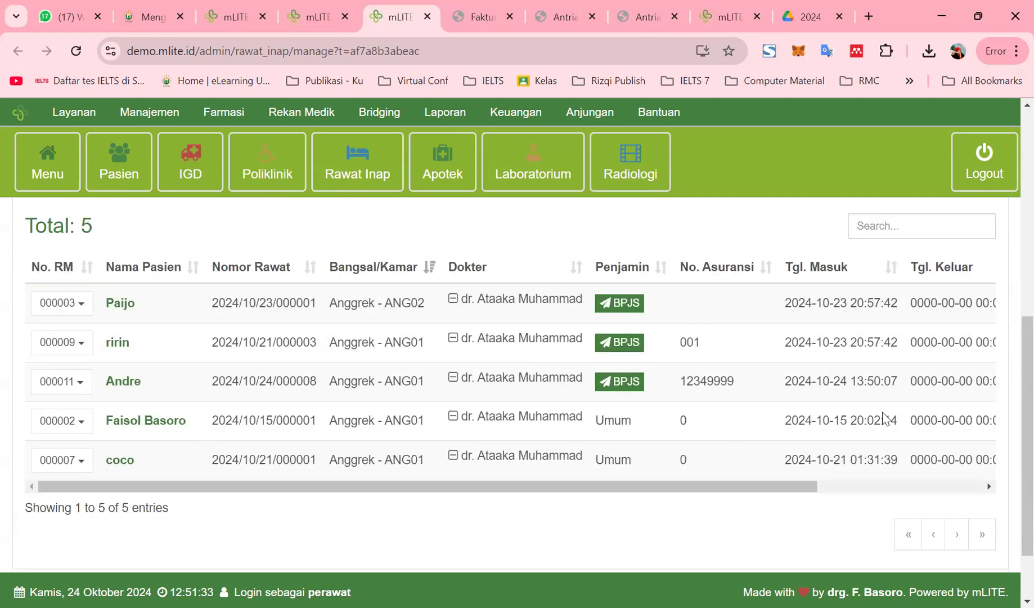
left_click_drag(800, 487, 1009, 488)
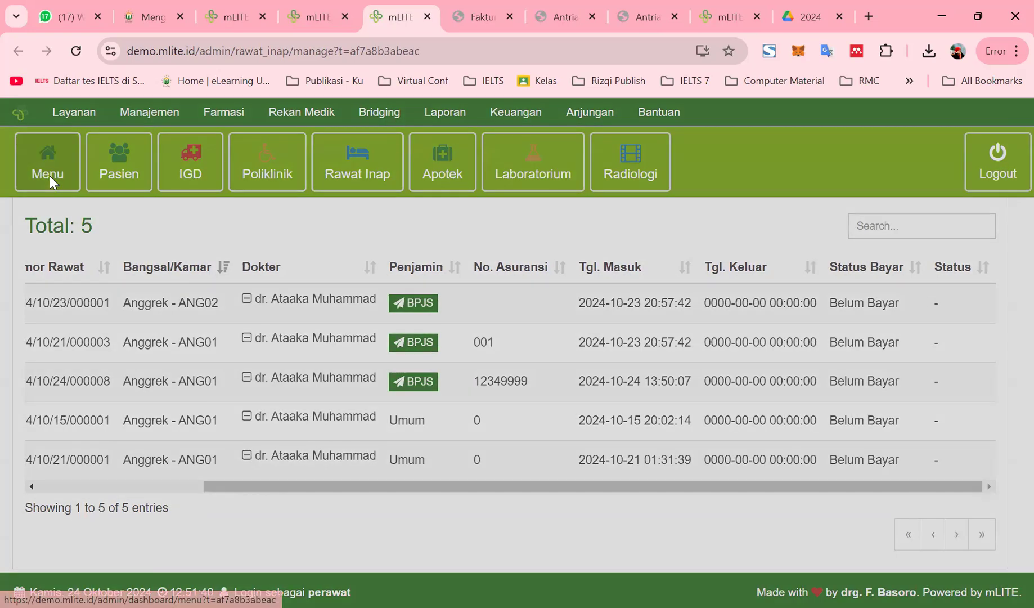
Find the Kasir Rawat Inap tile in the Menu module grid and open it
left_click(49, 175)
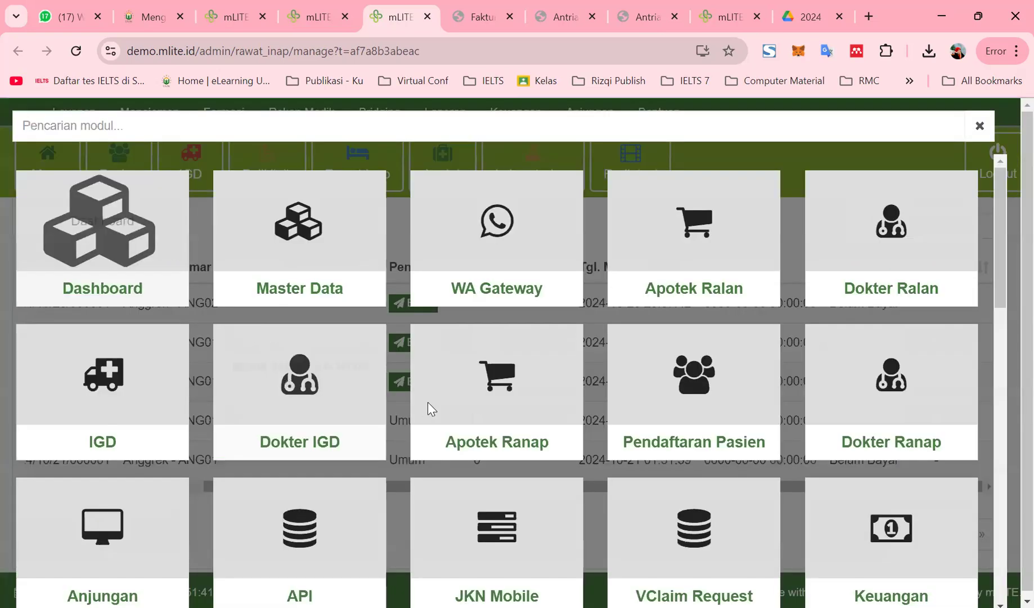
scroll(398, 434, "down", 10)
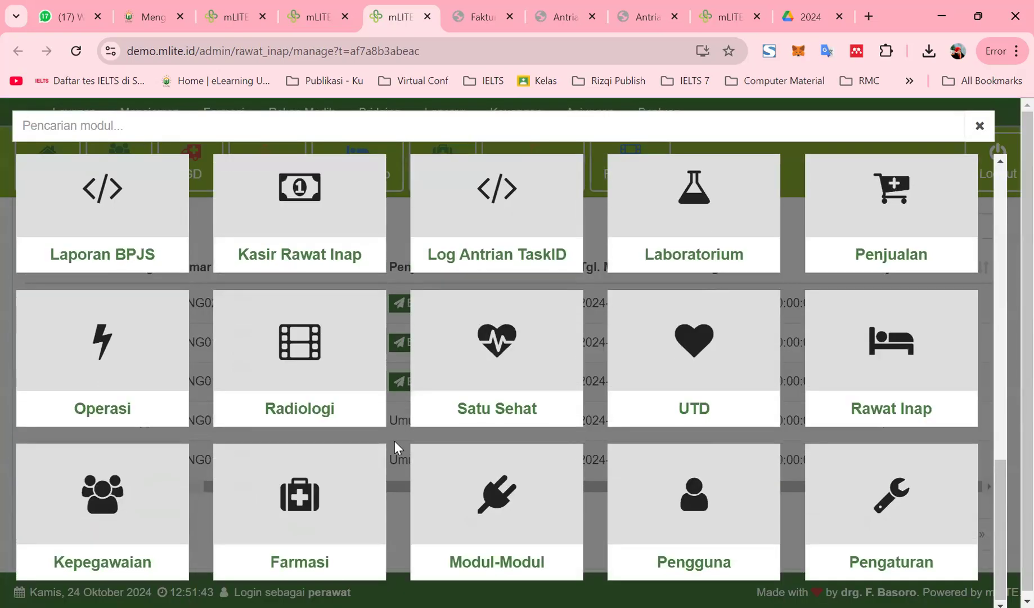
scroll(427, 456, "up", 2)
scroll(456, 459, "up", 10)
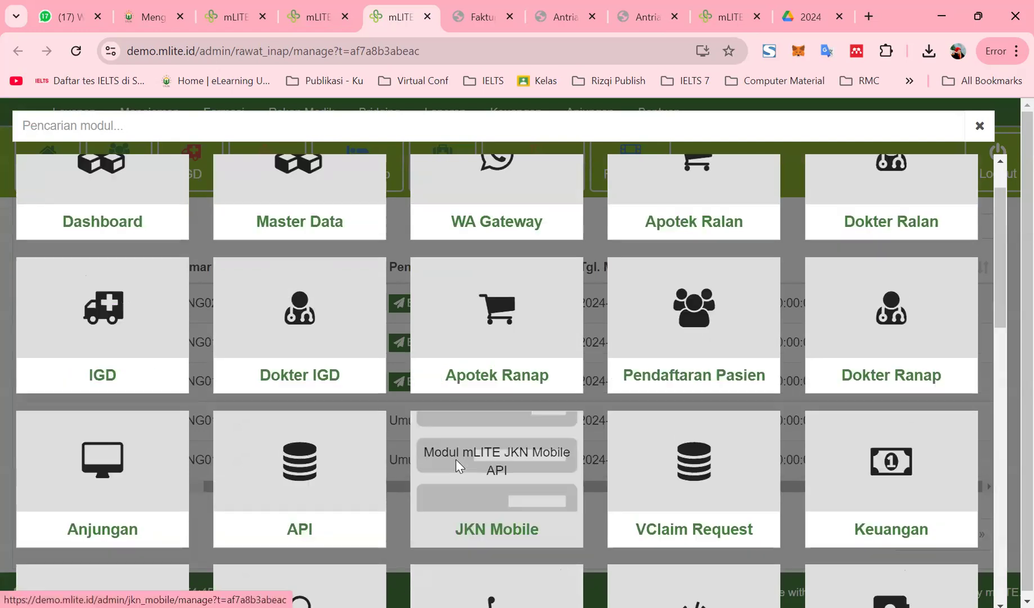
scroll(456, 460, "down", 4)
scroll(457, 467, "down", 5)
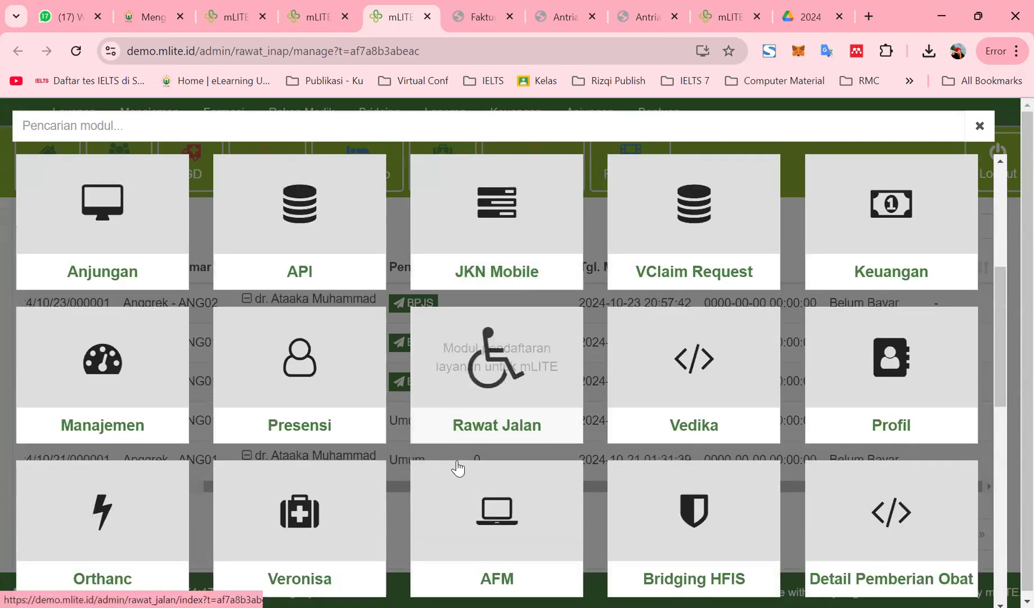
scroll(459, 467, "down", 8)
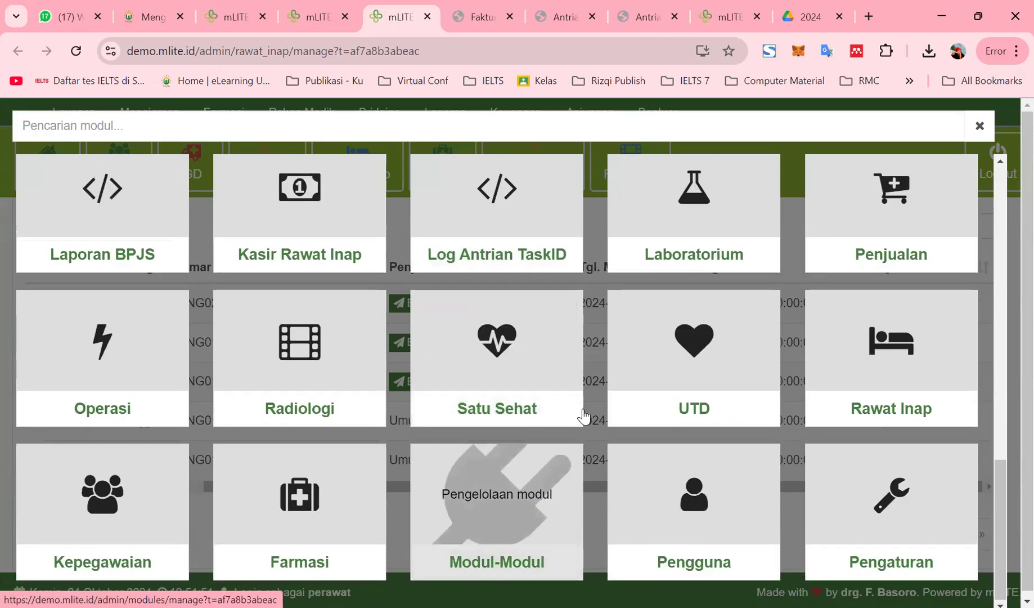
scroll(583, 416, "up", 10)
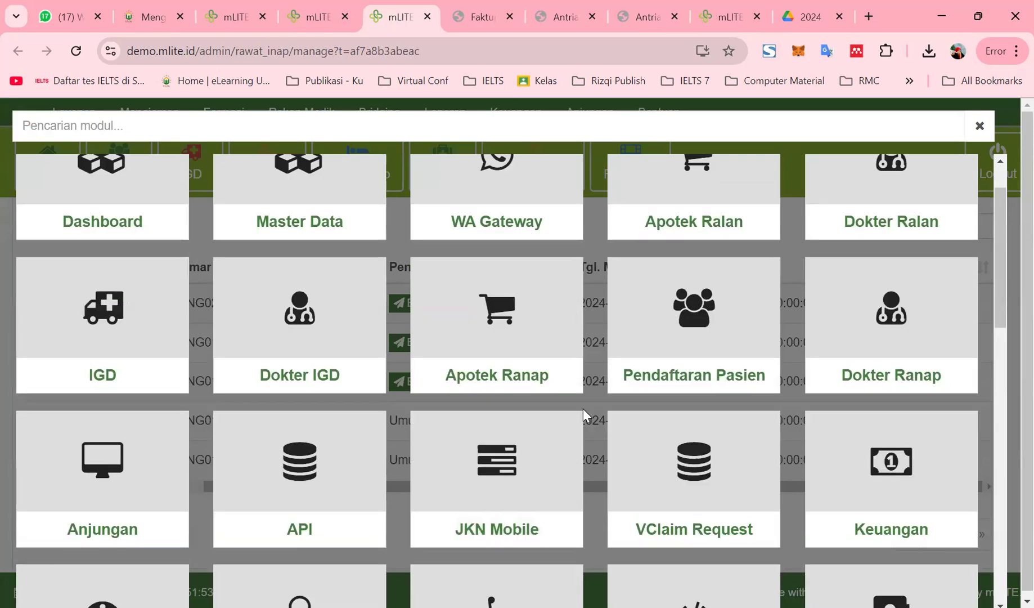
scroll(582, 416, "up", 1)
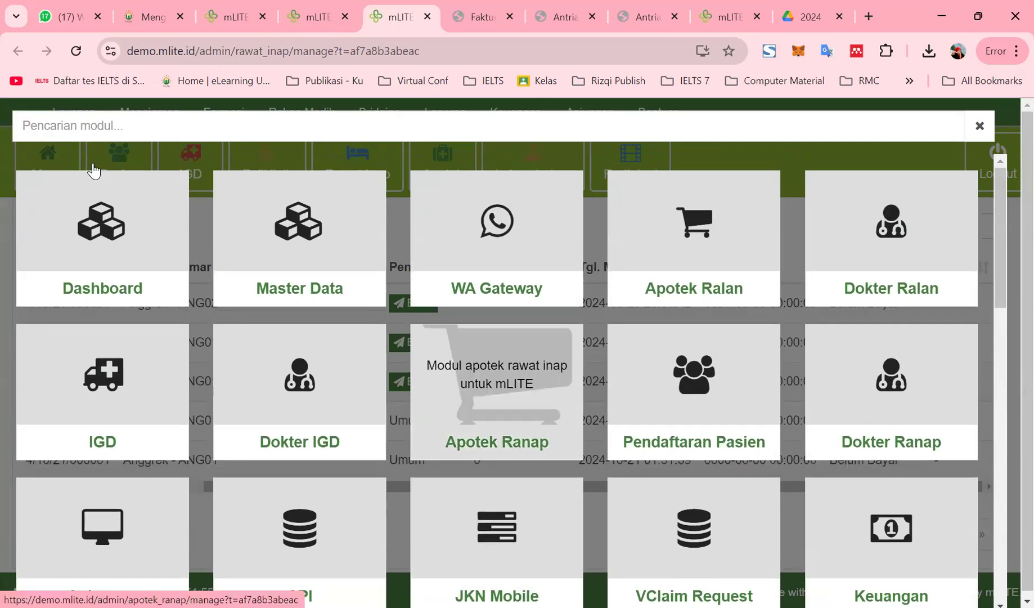
scroll(102, 402, "down", 3)
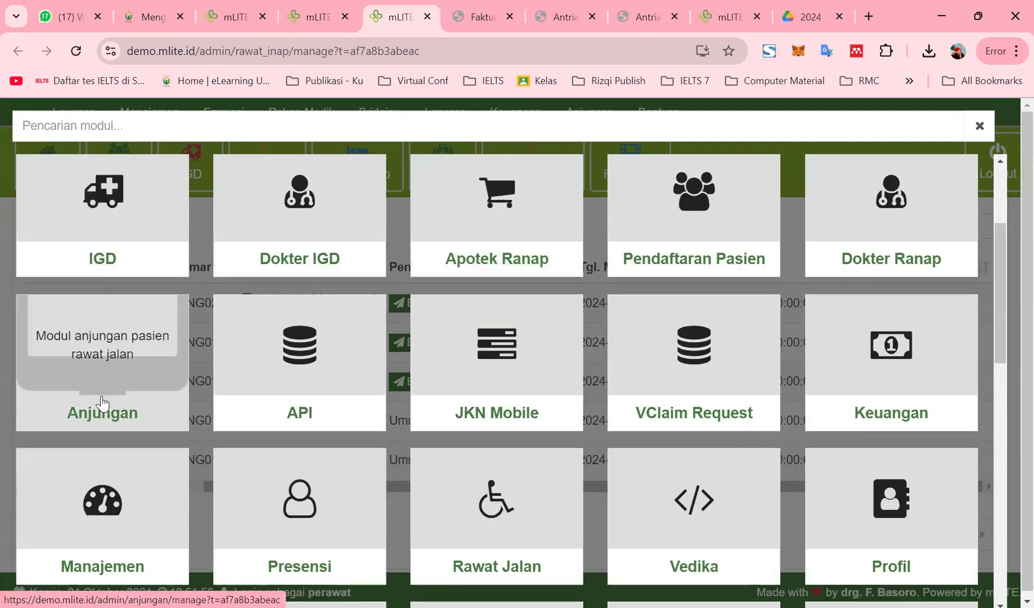
scroll(102, 401, "down", 5)
scroll(102, 401, "down", 2)
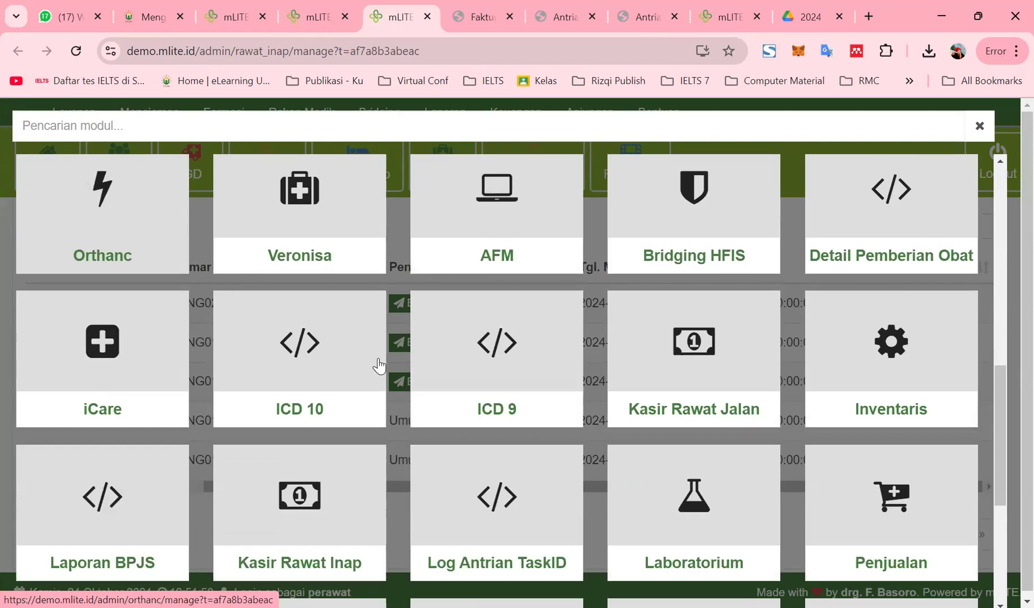
scroll(649, 365, "down", 1)
scroll(649, 364, "up", 1)
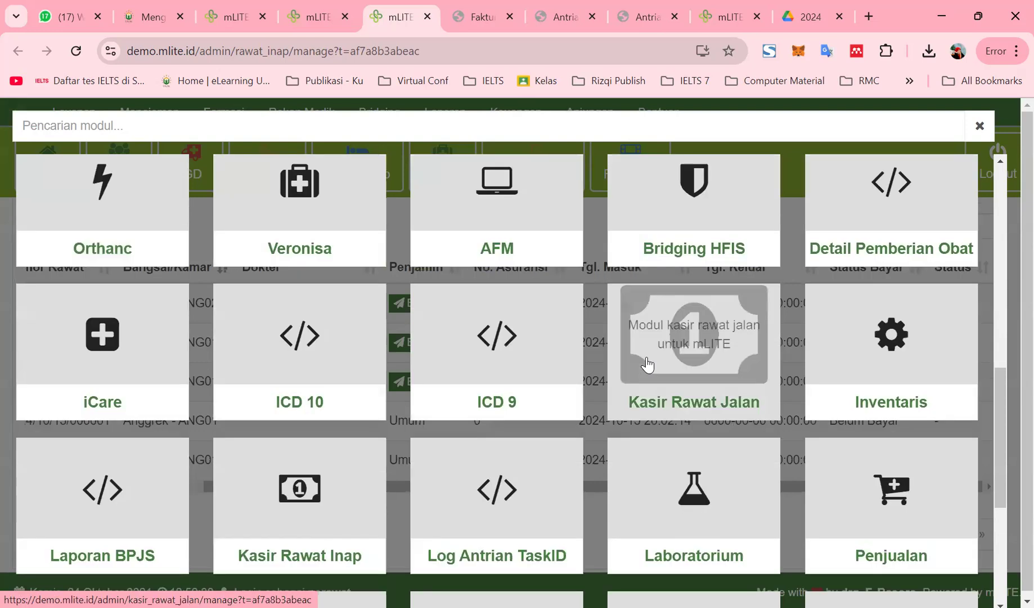
left_click(307, 515)
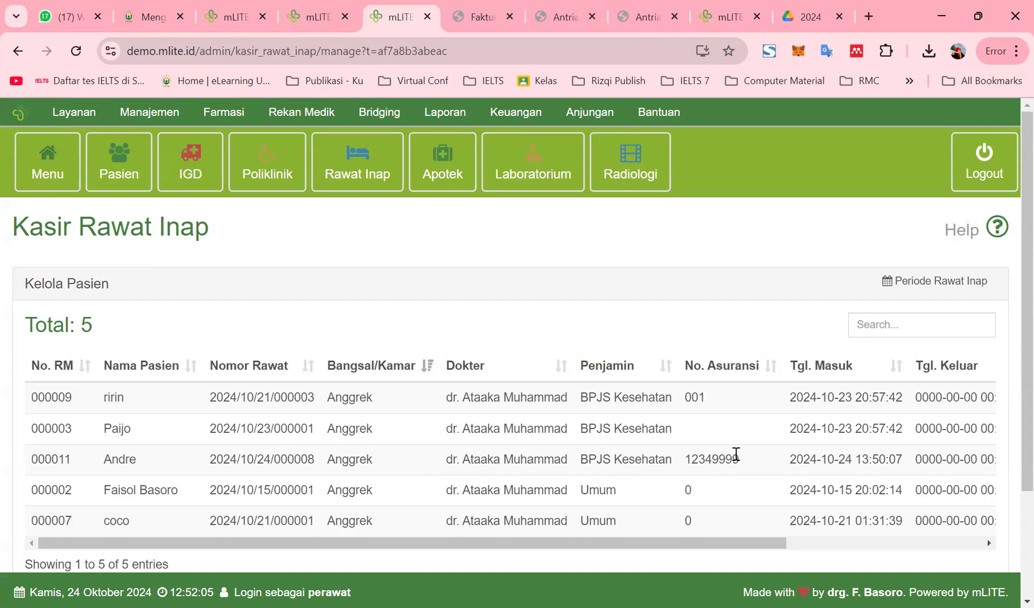
Open Andre's inpatient bill and enter an additional charge of 1000000
left_click(822, 457)
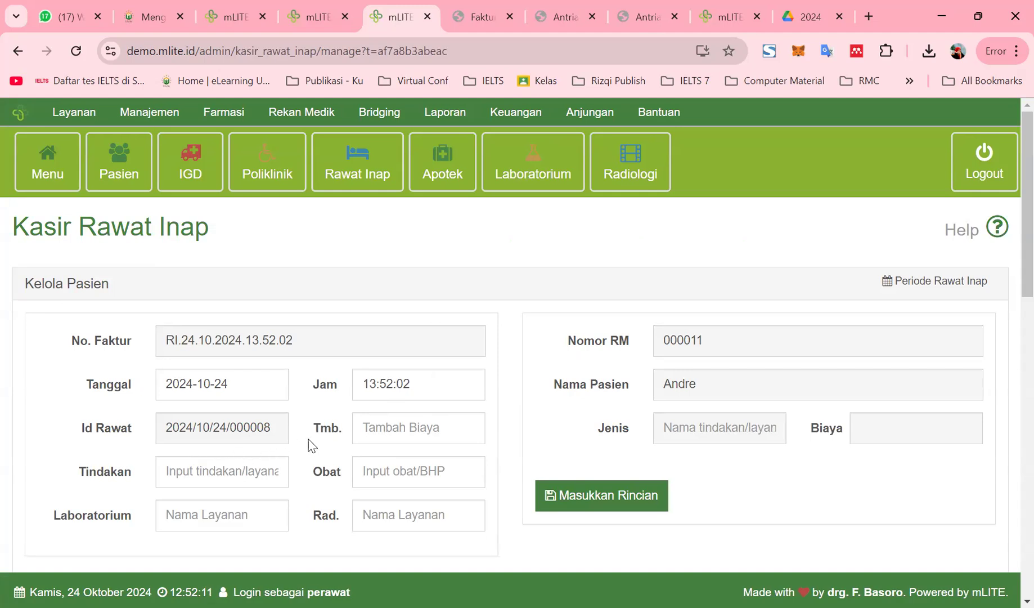
left_click(376, 429)
type("1")
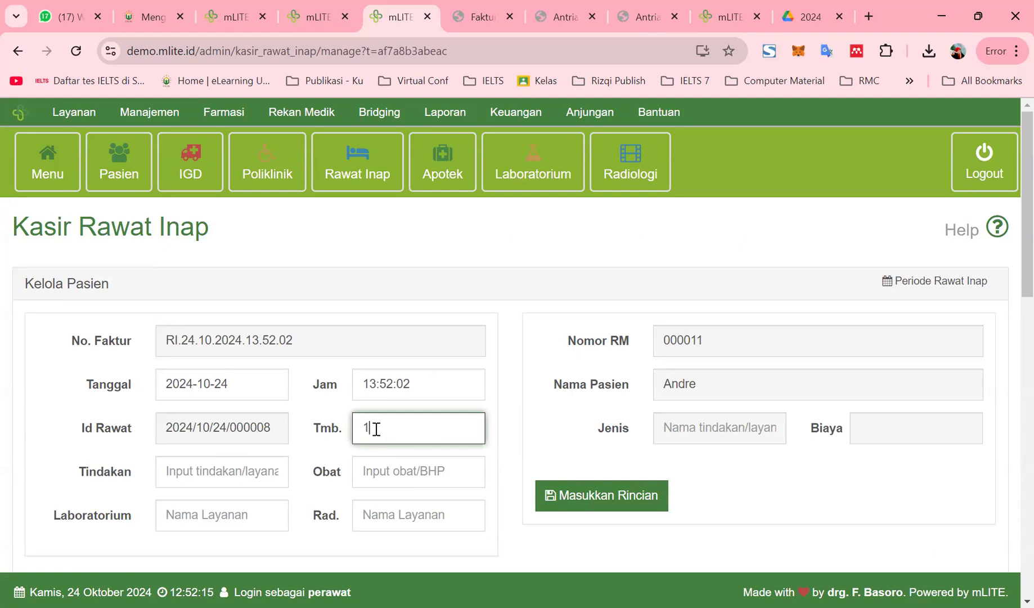
type("0000000")
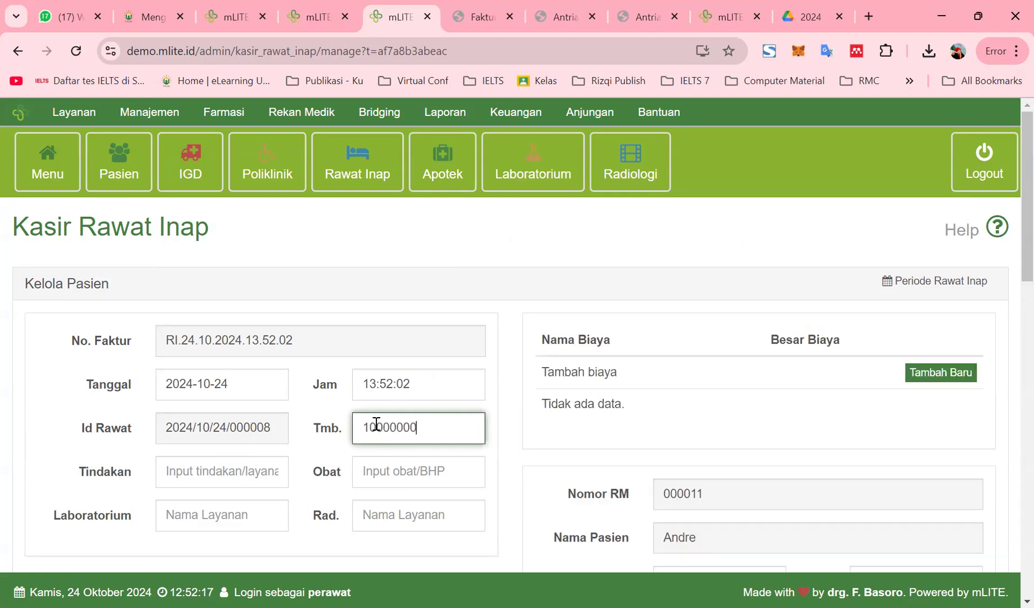
key("BackSpace")
key("BackSpace")
key("BackSpace")
scroll(236, 493, "down", 1)
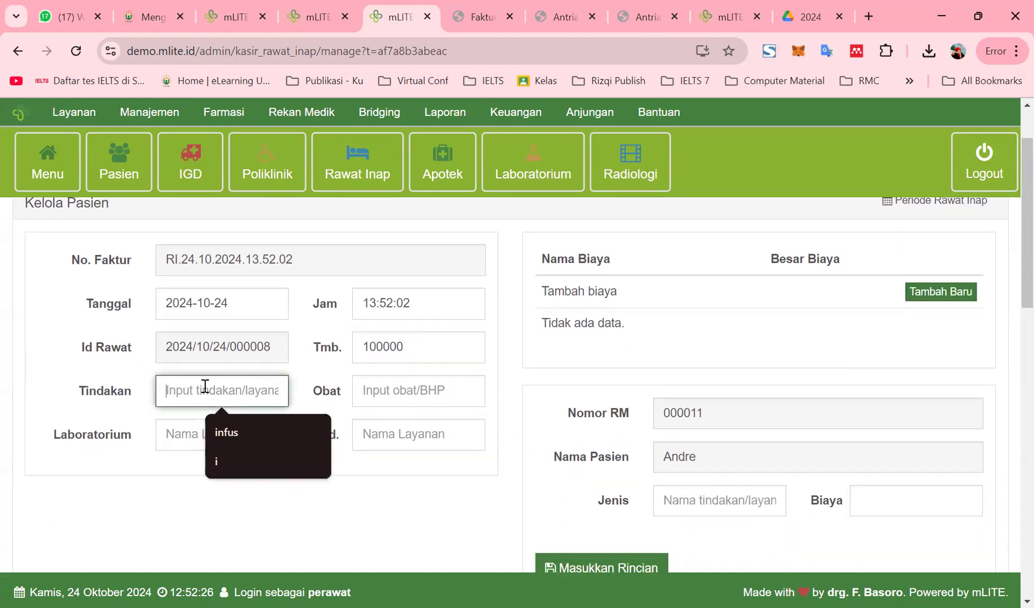
Select the Pasang Infus procedure for the bill
left_click(233, 430)
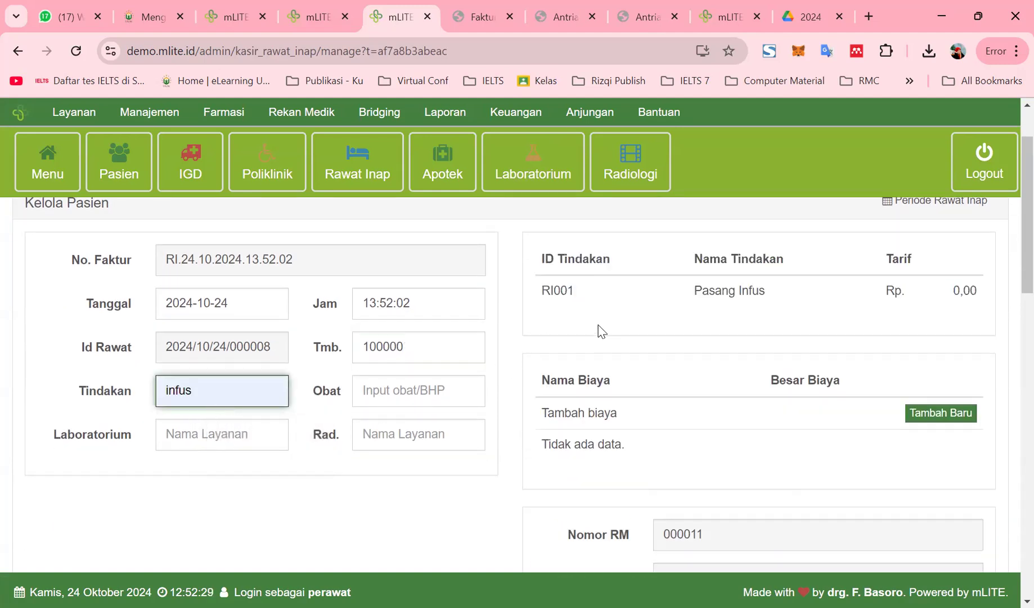
left_click(701, 292)
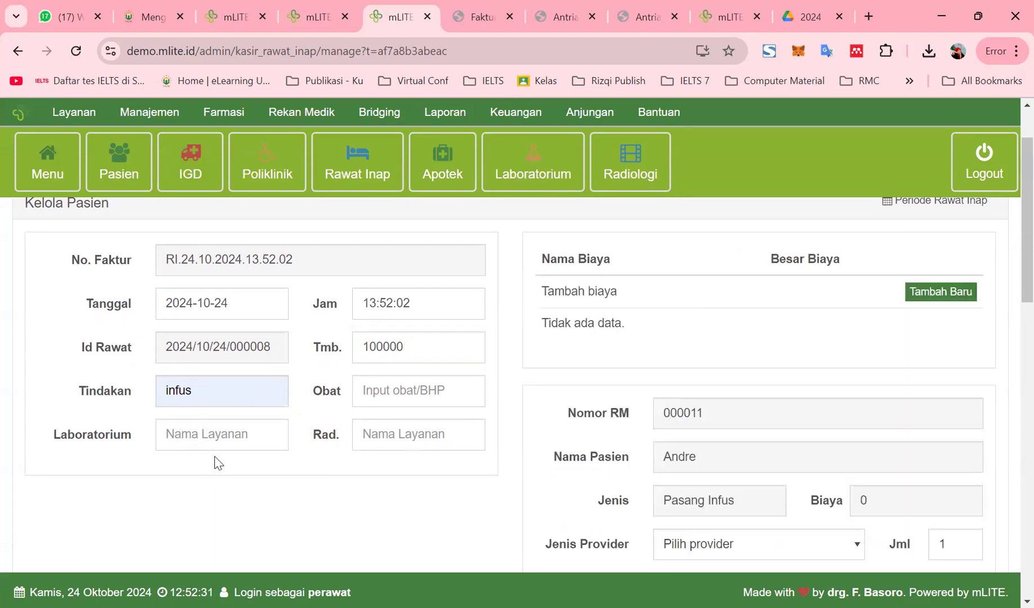
scroll(689, 410, "up", 1)
scroll(684, 418, "down", 4)
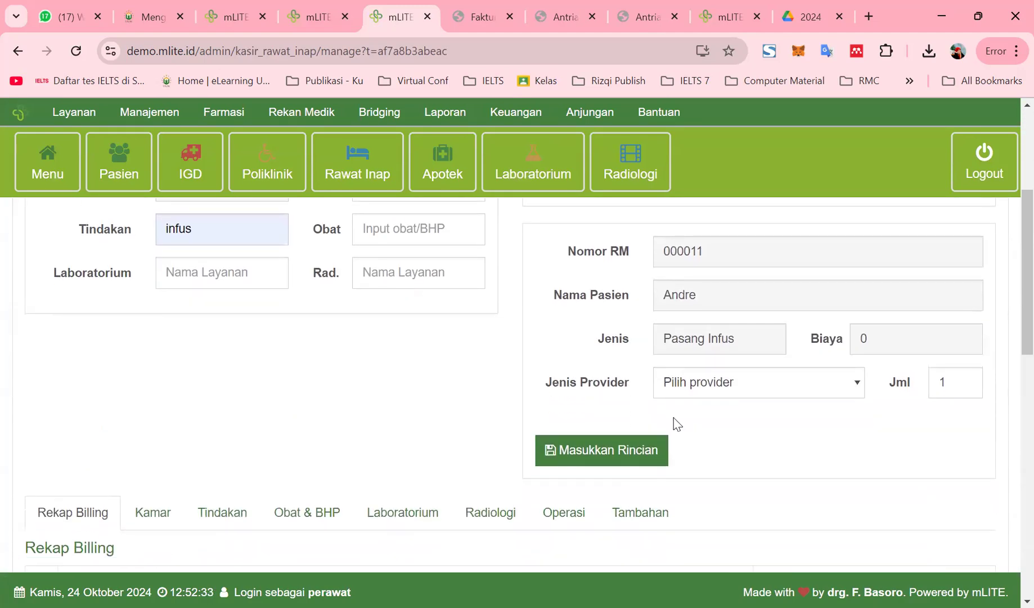
scroll(660, 423, "up", 2)
scroll(766, 431, "down", 1)
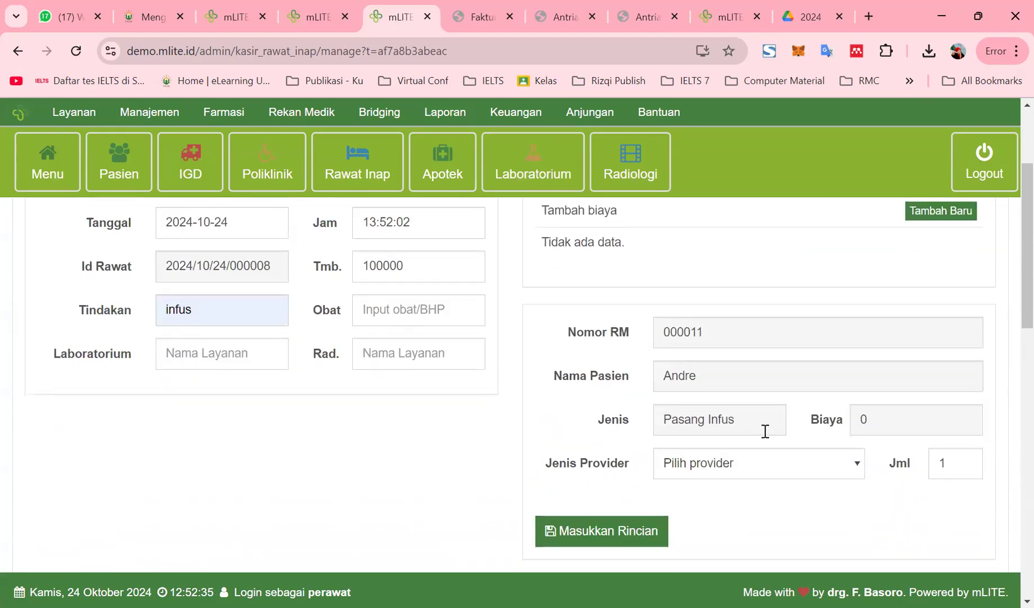
Set Jenis Provider to Dokter, accept the suggested doctor name and code, and add the procedure
left_click(748, 468)
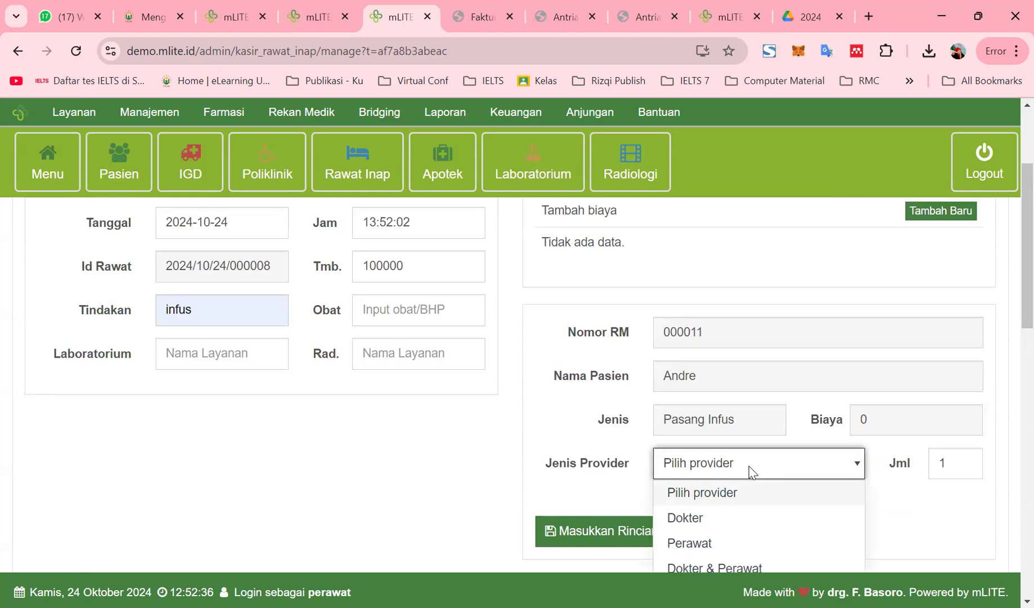
left_click(747, 516)
left_click(753, 507)
left_click(771, 546)
left_click(940, 505)
left_click(933, 540)
left_click(729, 554)
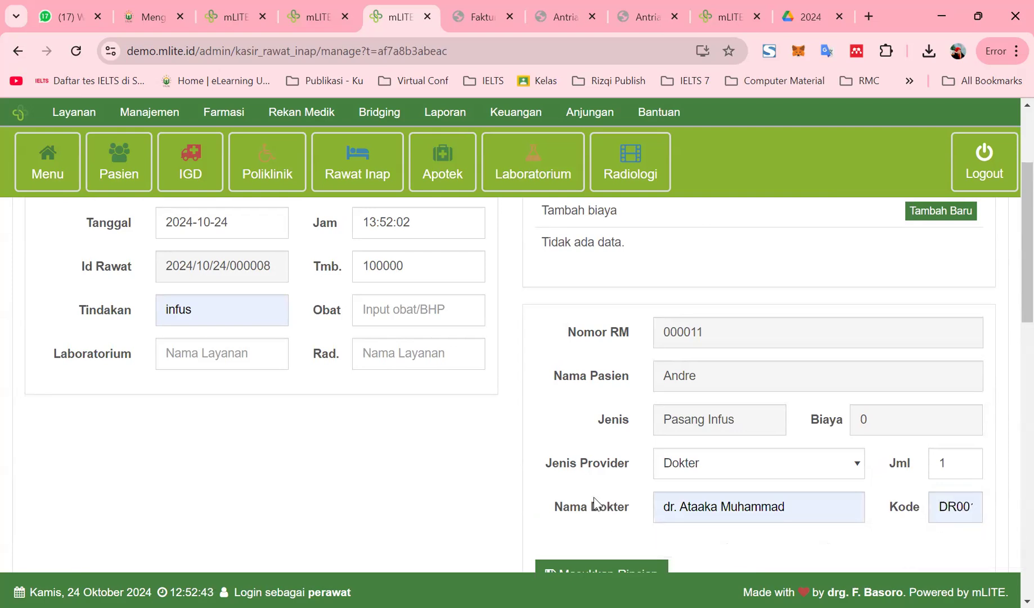
scroll(597, 496, "down", 3)
left_click(602, 422)
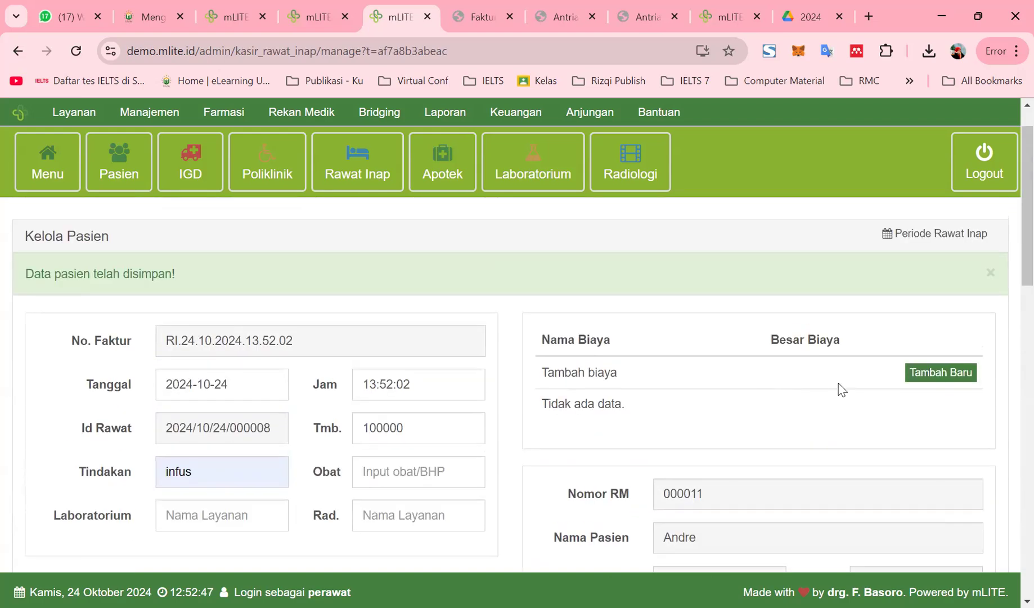
Start a new cost item and try medicine searches 'para', 'parace' and 'ib', clearing each
scroll(785, 397, "down", 5)
scroll(784, 402, "up", 5)
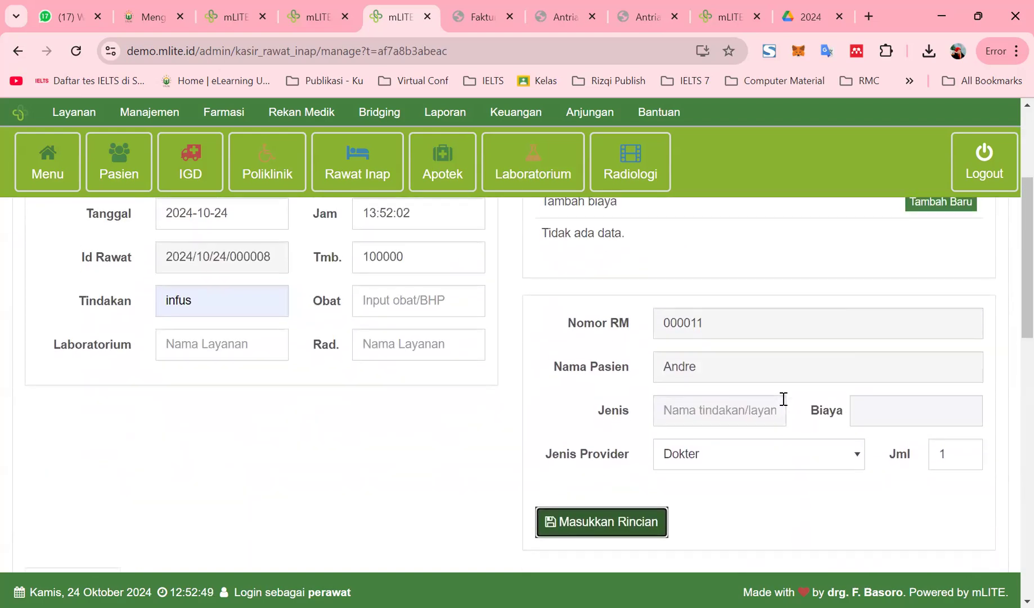
left_click(911, 326)
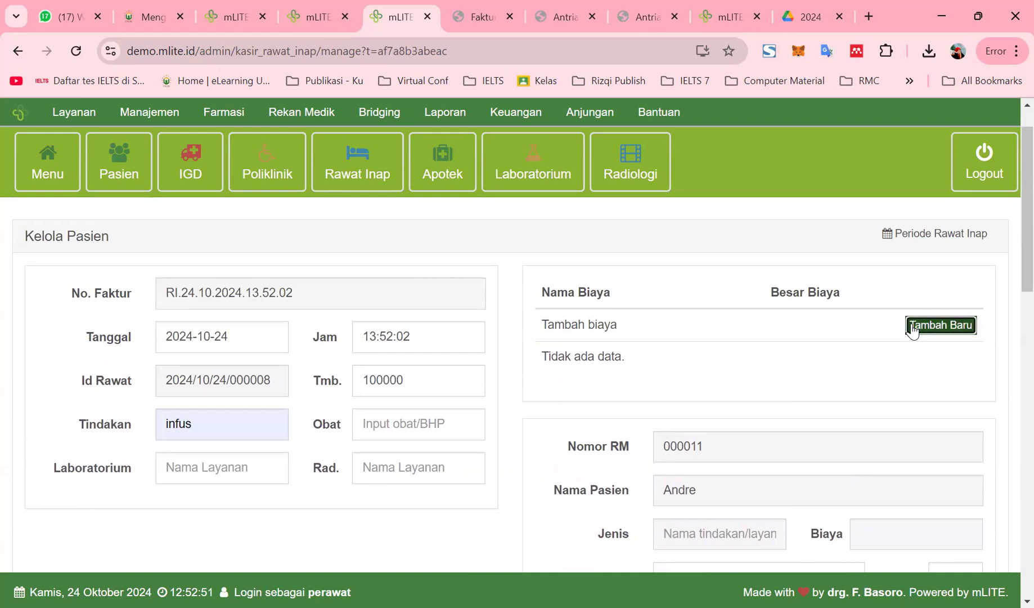
left_click(710, 382)
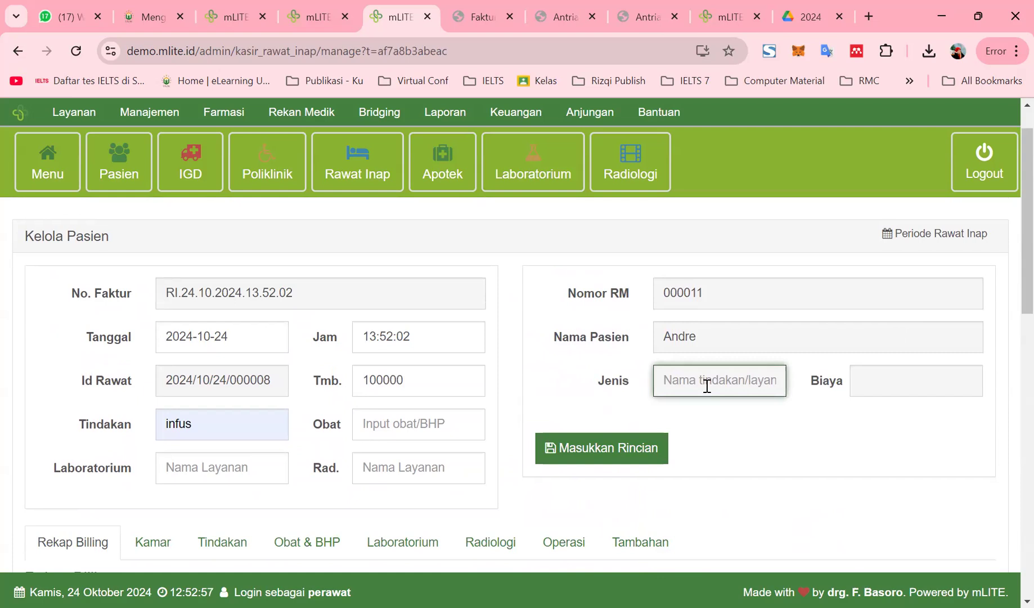
left_click(410, 424)
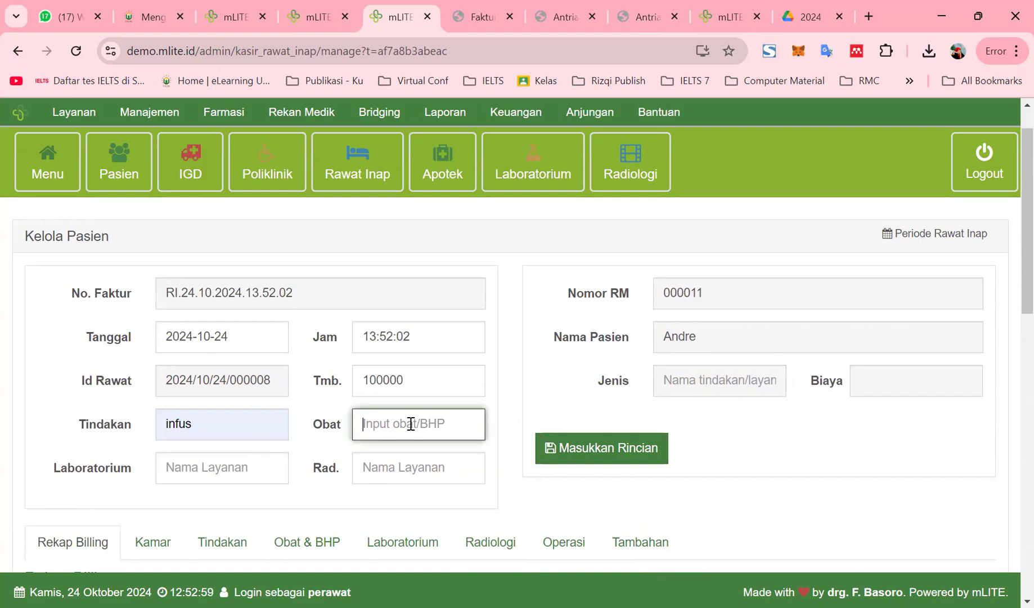
type("para")
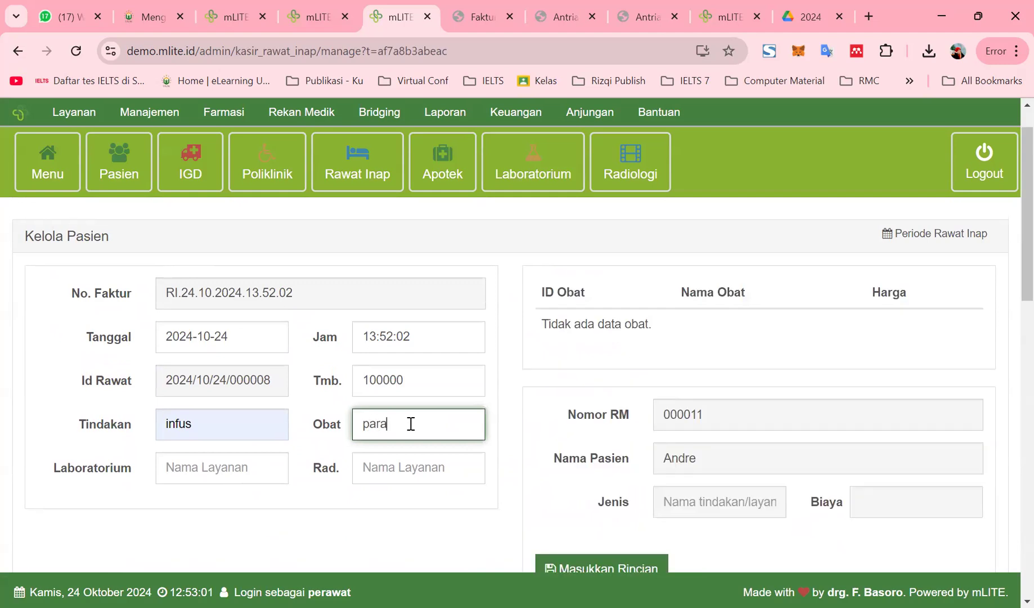
key("BackSpace")
key("BackSpace")
key("BackSpace")
type("parace")
key("BackSpace")
type("ib")
key("BackSpace")
key("BackSpace")
key("BackSpace")
Search the Laboratorium field and pick LAB001 Pemeriksaan Darah at 100000
left_click(217, 470)
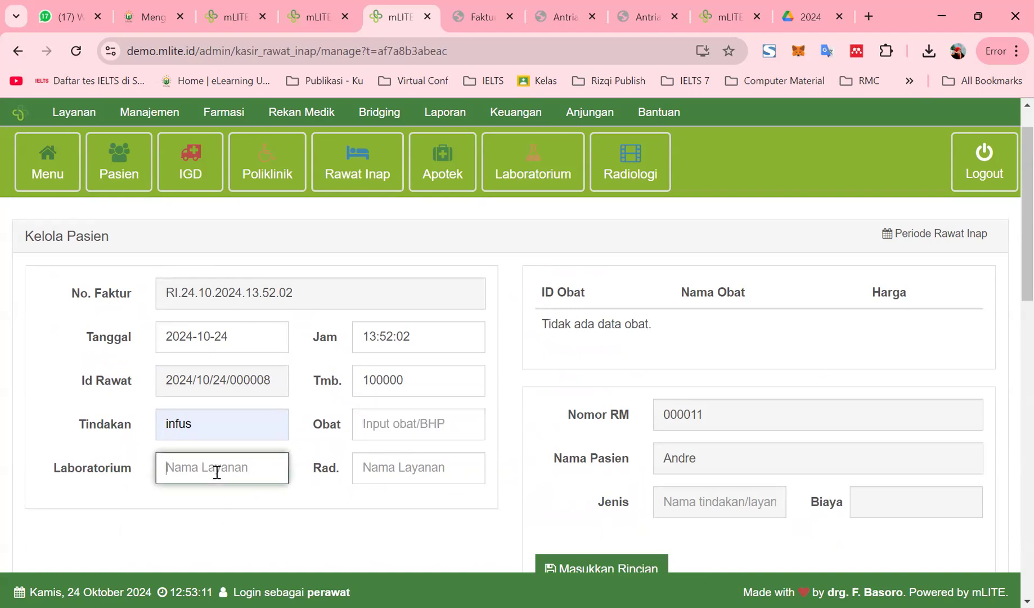
type("lab")
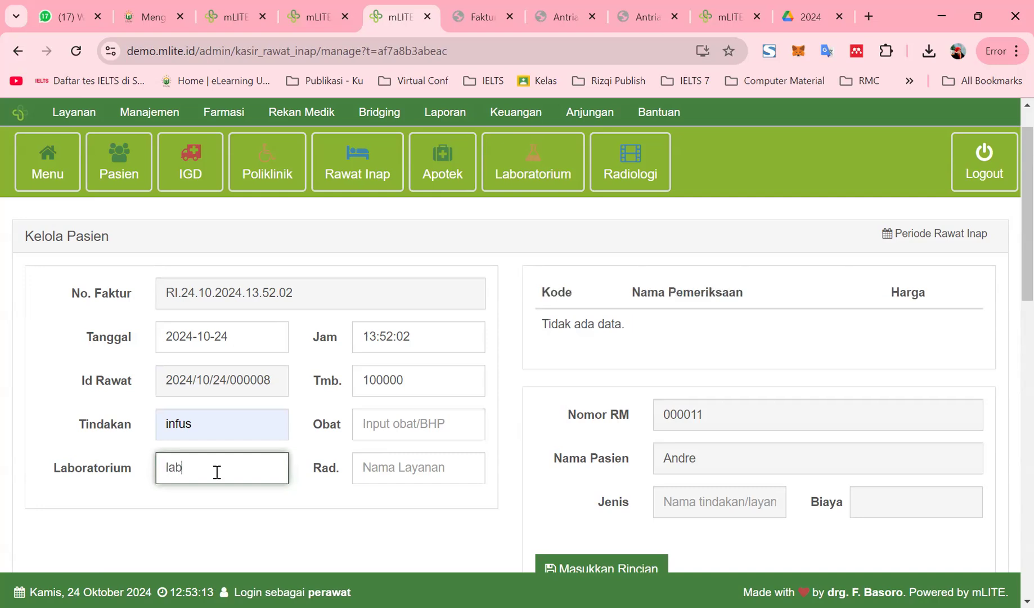
key("BackSpace")
type("ambi")
key("BackSpace")
key("BackSpace")
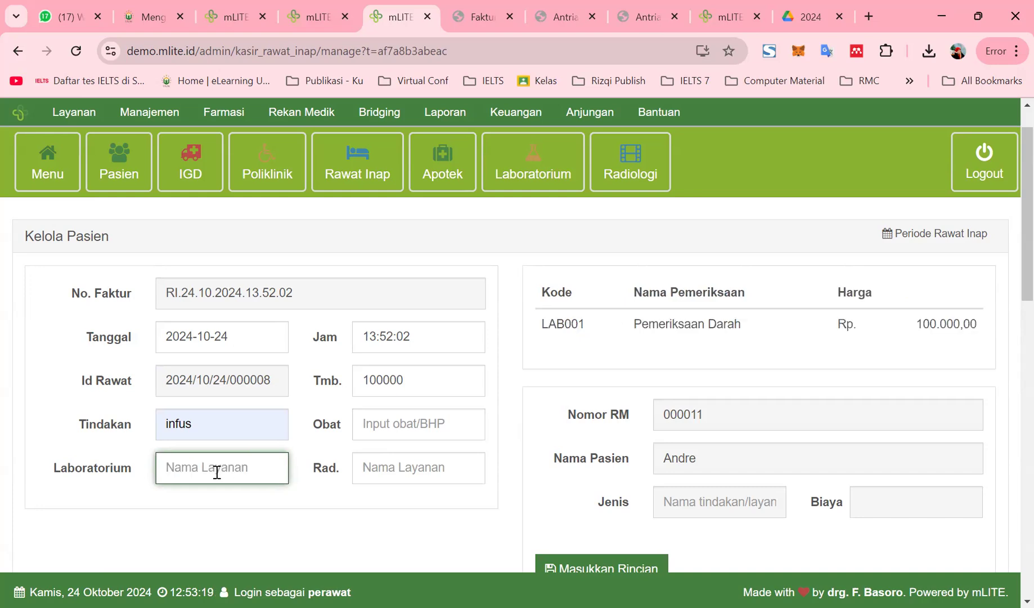
left_click(665, 326)
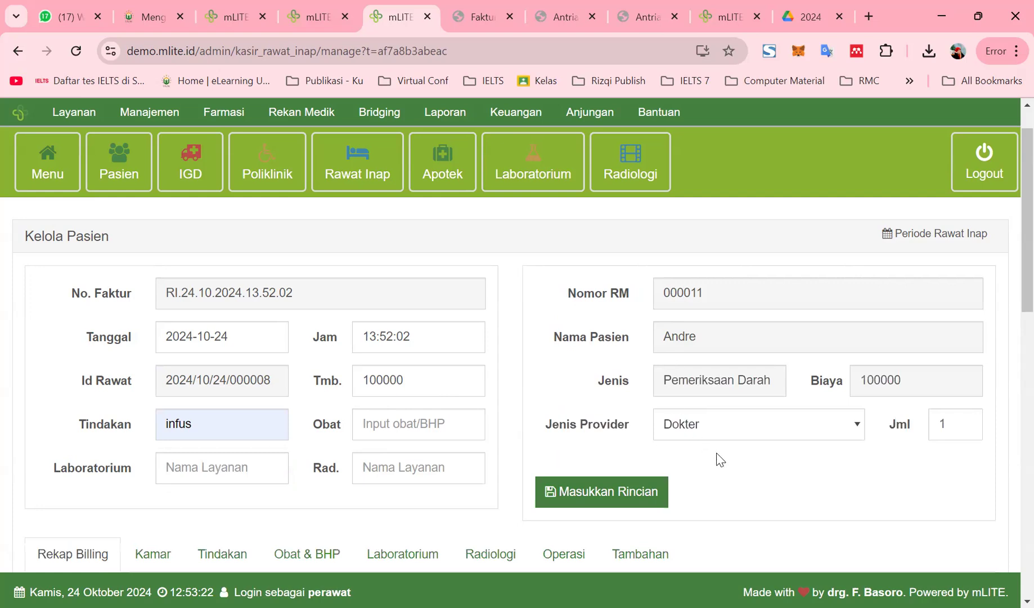
Submit the pending billing detail and check the room and procedure charge breakdowns
left_click(615, 494)
scroll(674, 501, "down", 5)
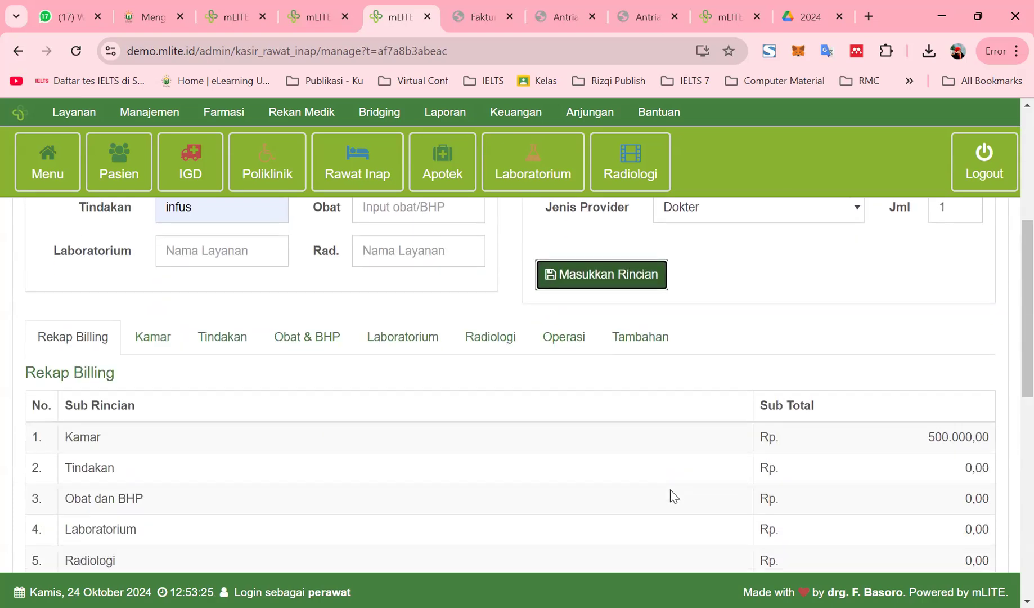
scroll(613, 488, "down", 3)
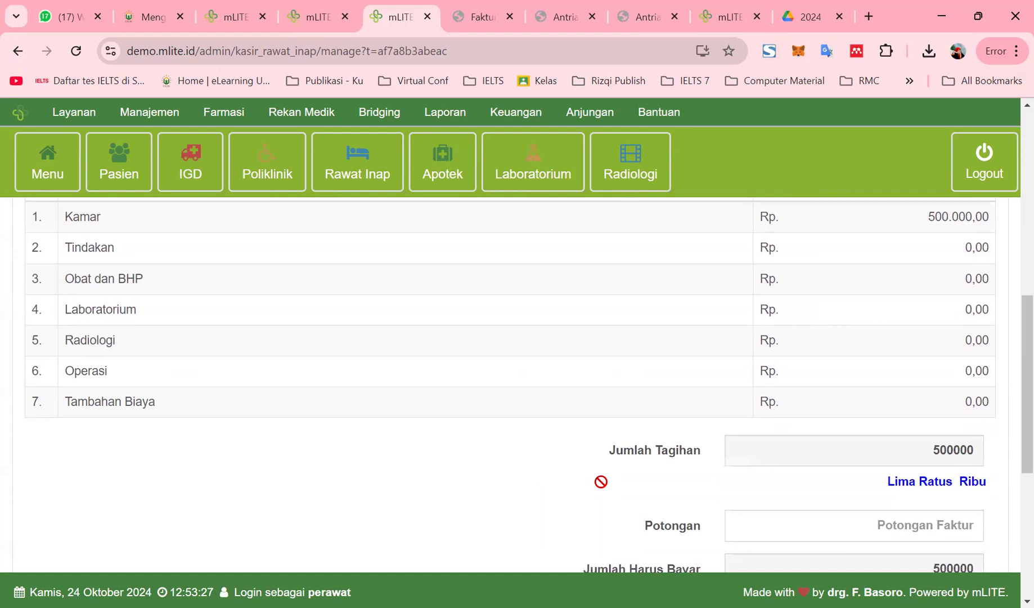
scroll(406, 434, "up", 3)
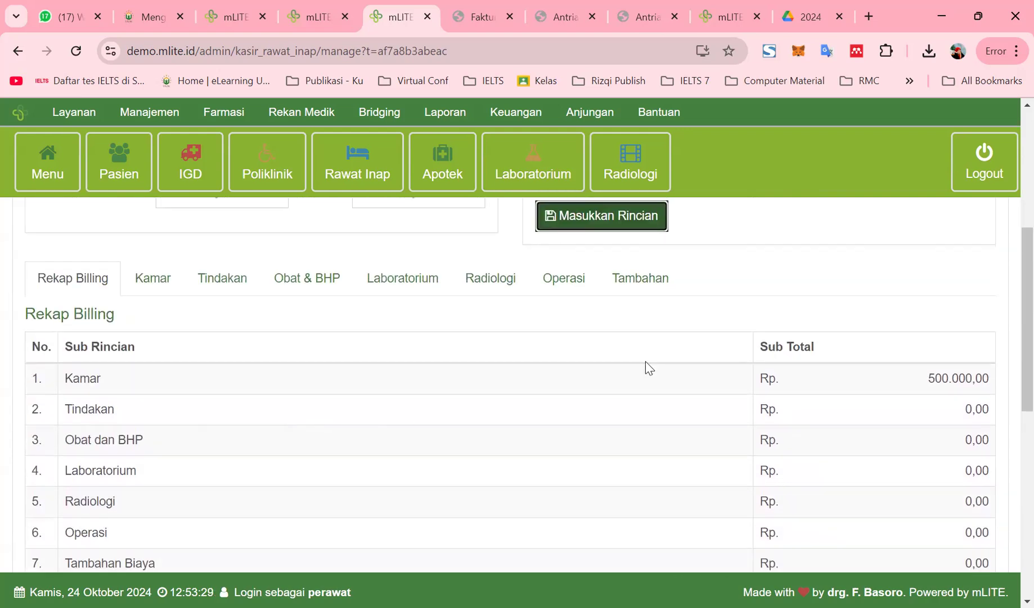
left_click(166, 280)
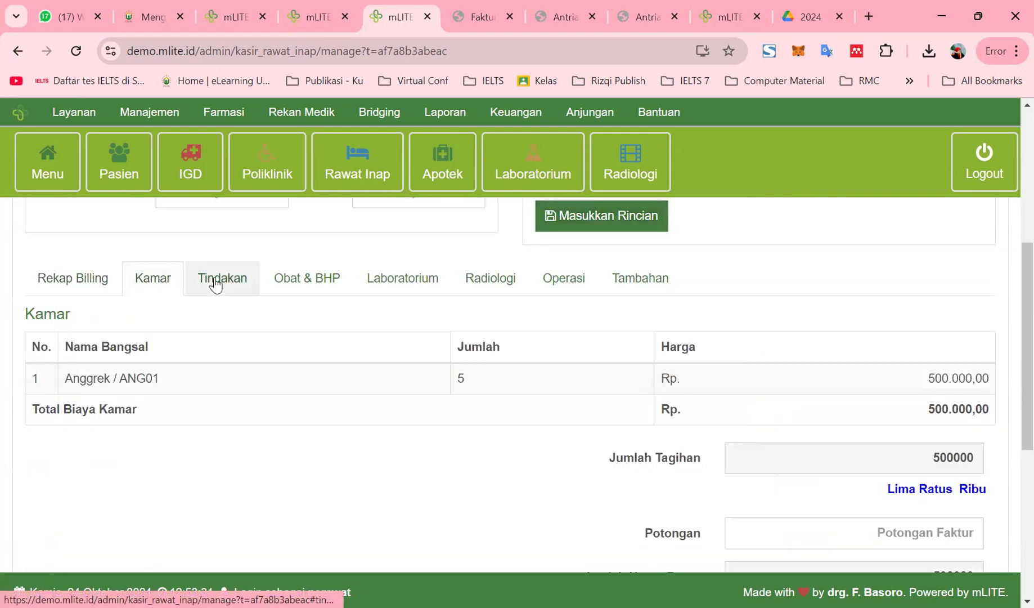
left_click(252, 287)
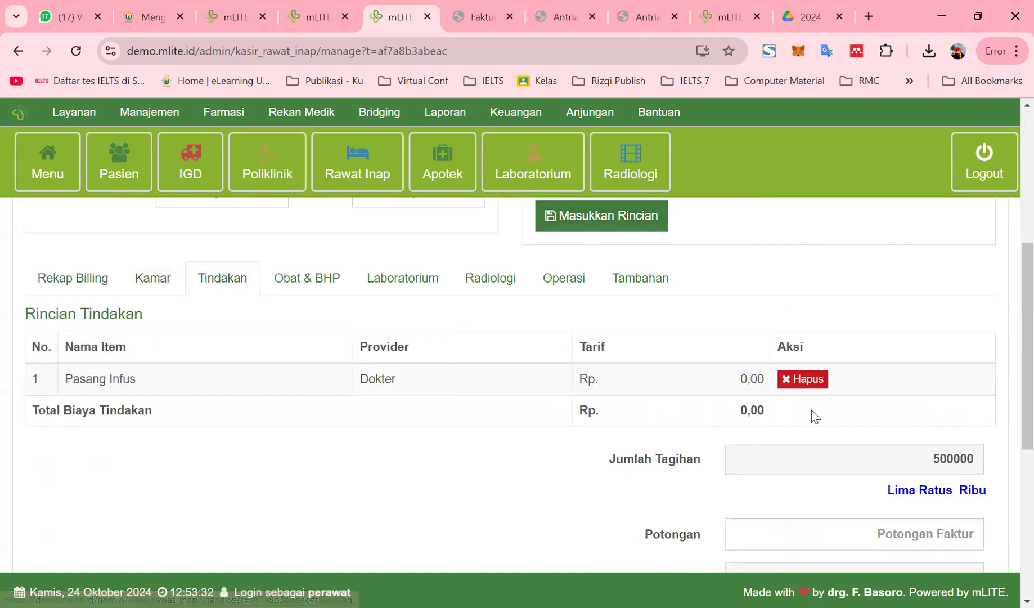
Delete the Pasang Infus procedure entry and re-select Pasang Infus via an 'infus' search
left_click(785, 387)
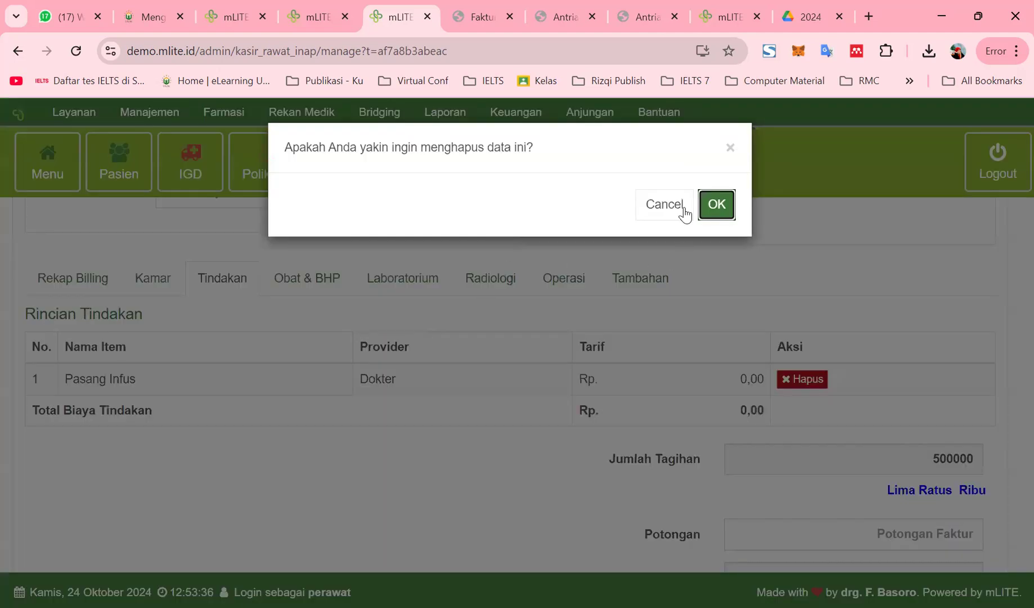
left_click(716, 204)
scroll(178, 392, "up", 1)
scroll(178, 392, "up", 5)
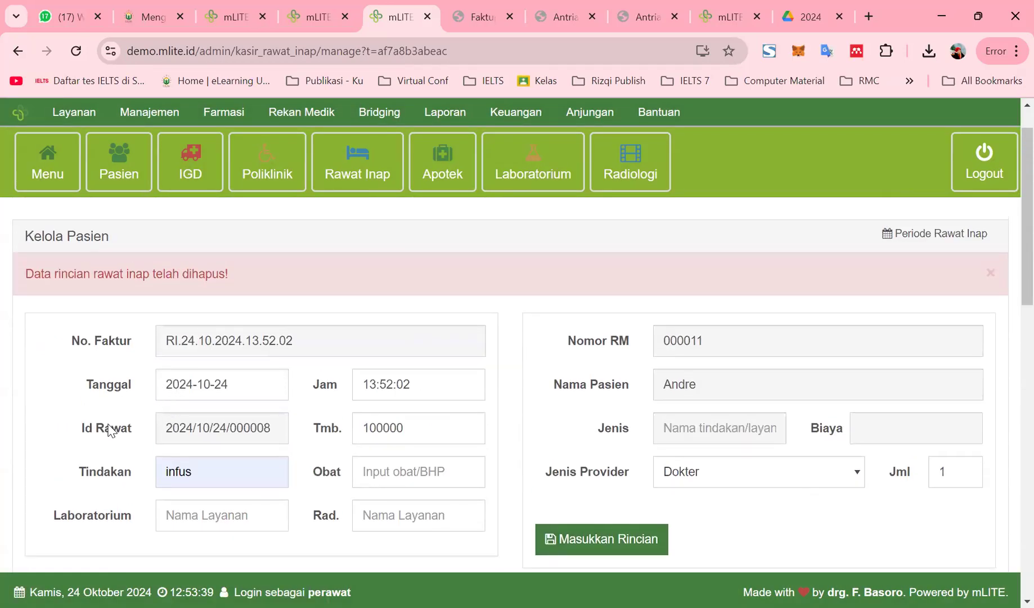
left_click_drag(207, 467, 112, 472)
key("BackSpace")
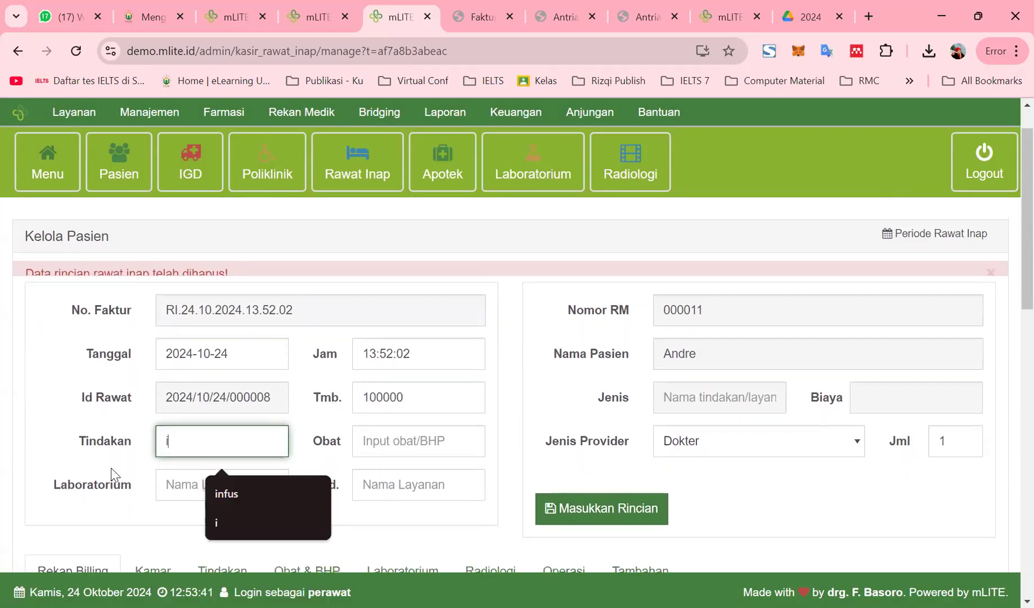
type("infus")
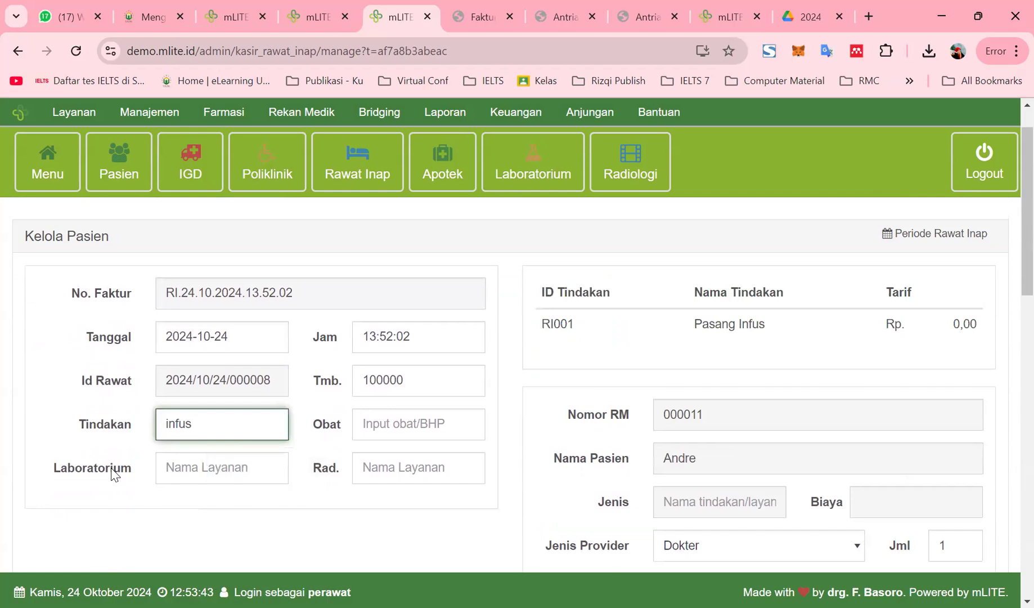
left_click(739, 327)
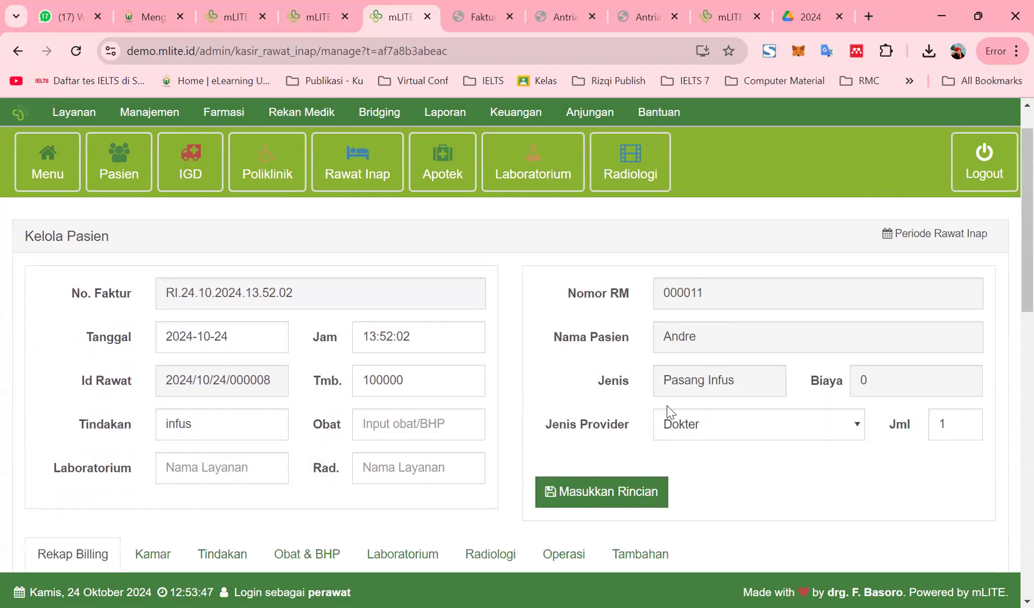
Set the infusion quantity to 1 and add it to the bill again
left_click(879, 377)
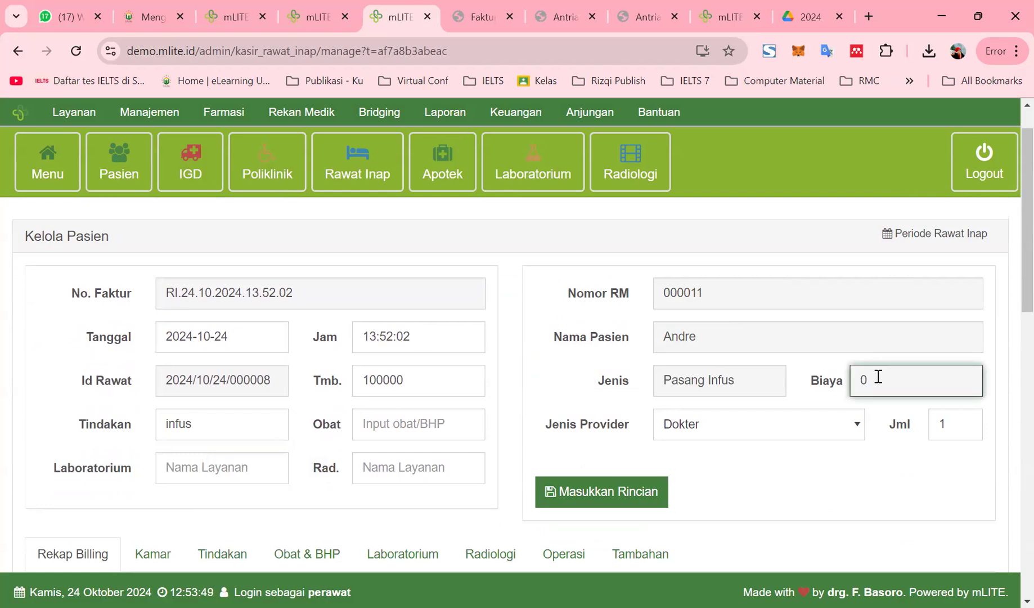
scroll(598, 418, "down", 3)
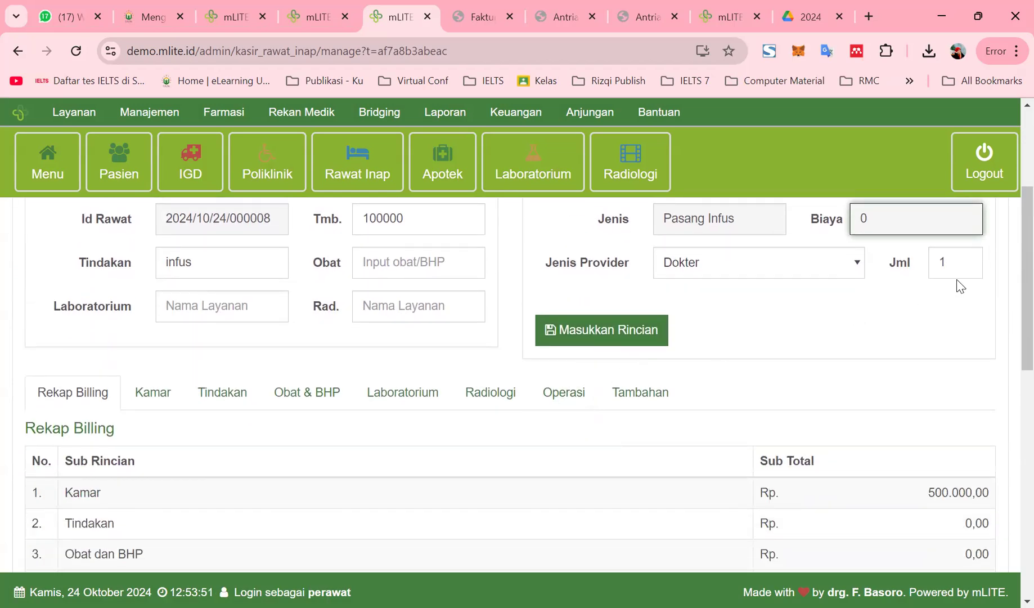
left_click(954, 261)
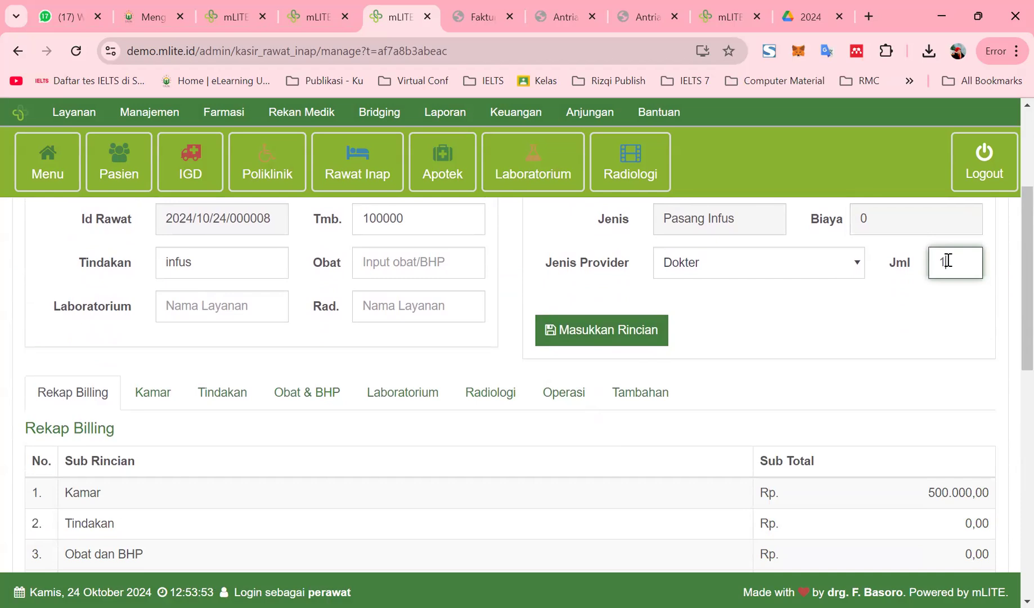
type("1")
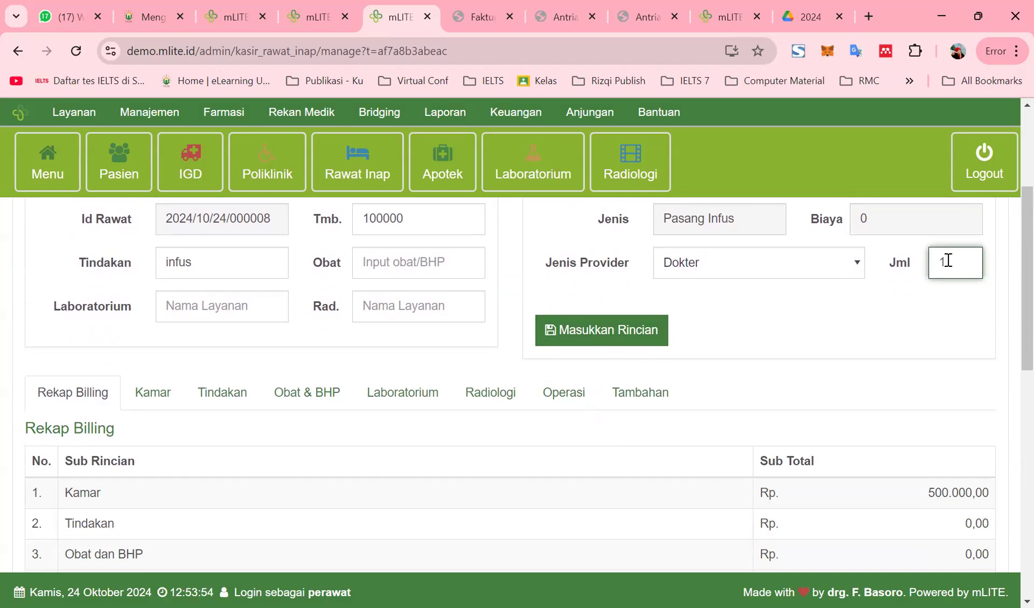
left_click(618, 331)
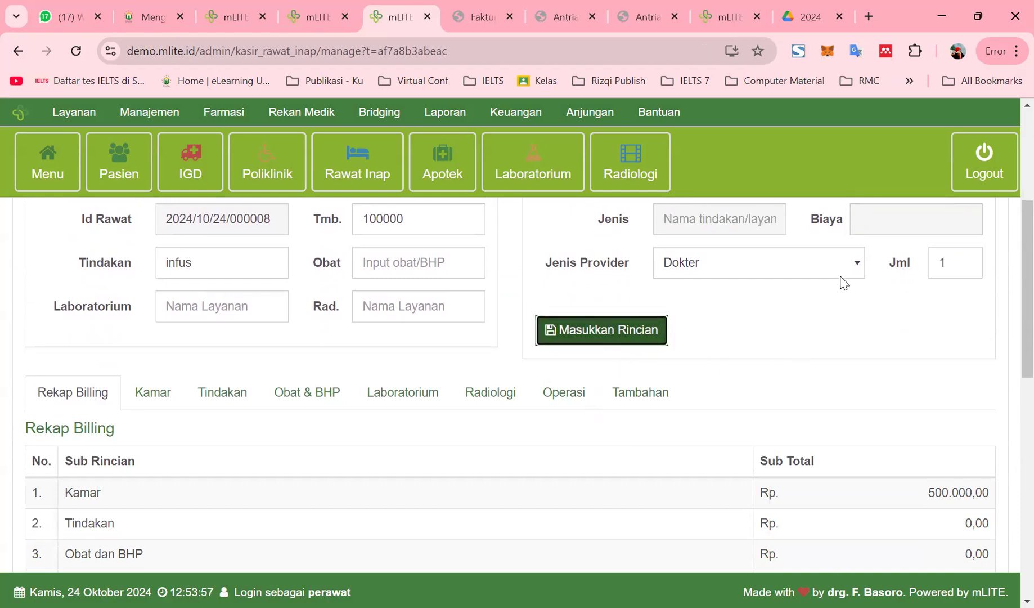
Set the provider to Dokter with the suggested doctor name and code, then submit the detail
scroll(641, 343, "up", 1)
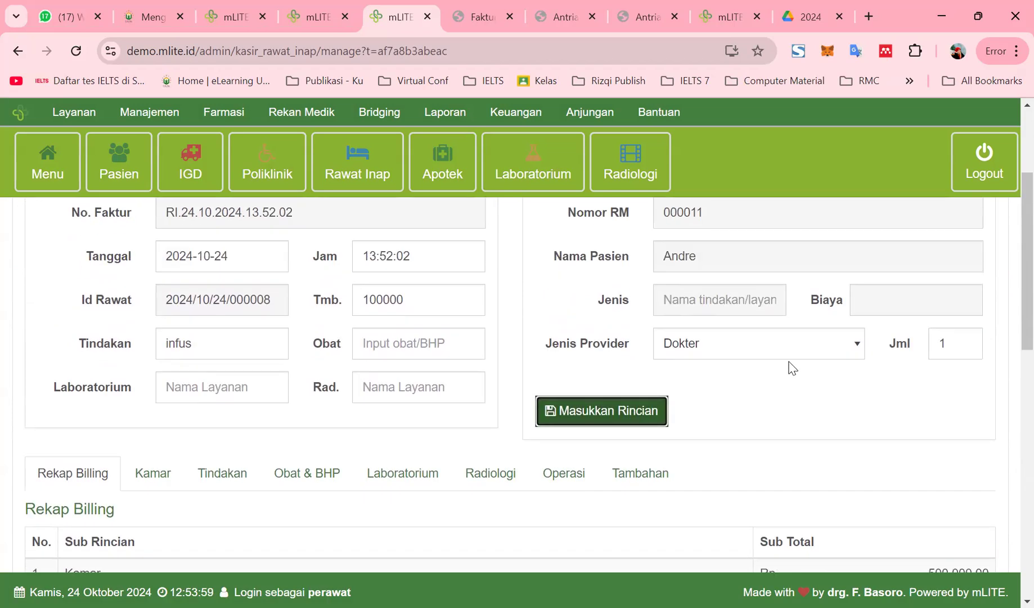
left_click(850, 344)
left_click(704, 354)
left_click(670, 344)
left_click(801, 376)
left_click(944, 340)
left_click(929, 373)
left_click_drag(682, 377, 734, 369)
left_click(589, 412)
Review the room and procedure charge breakdowns on the bill
scroll(433, 465, "down", 3)
scroll(377, 474, "up", 1)
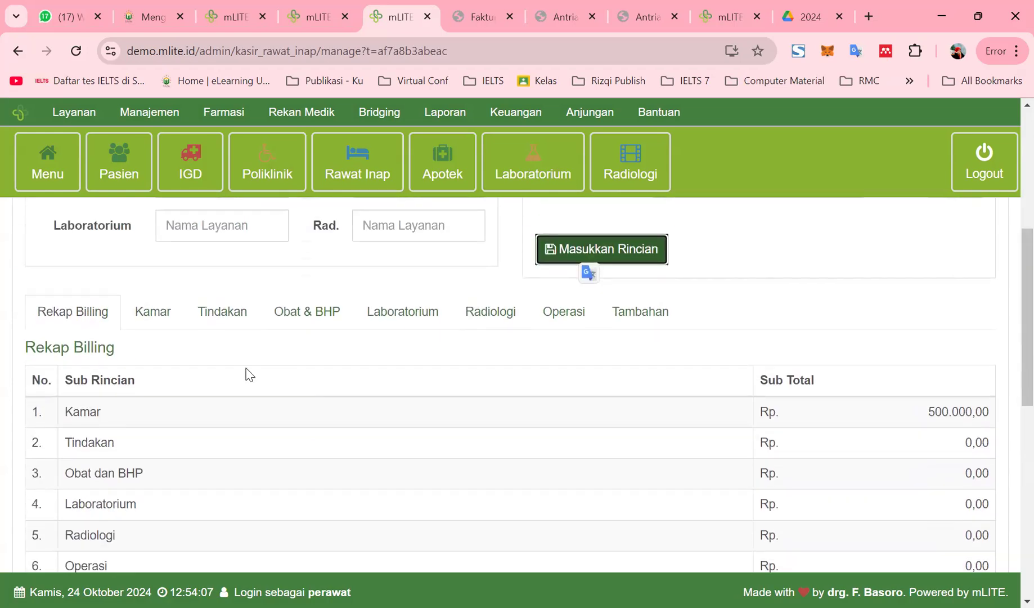
left_click(149, 325)
left_click(235, 328)
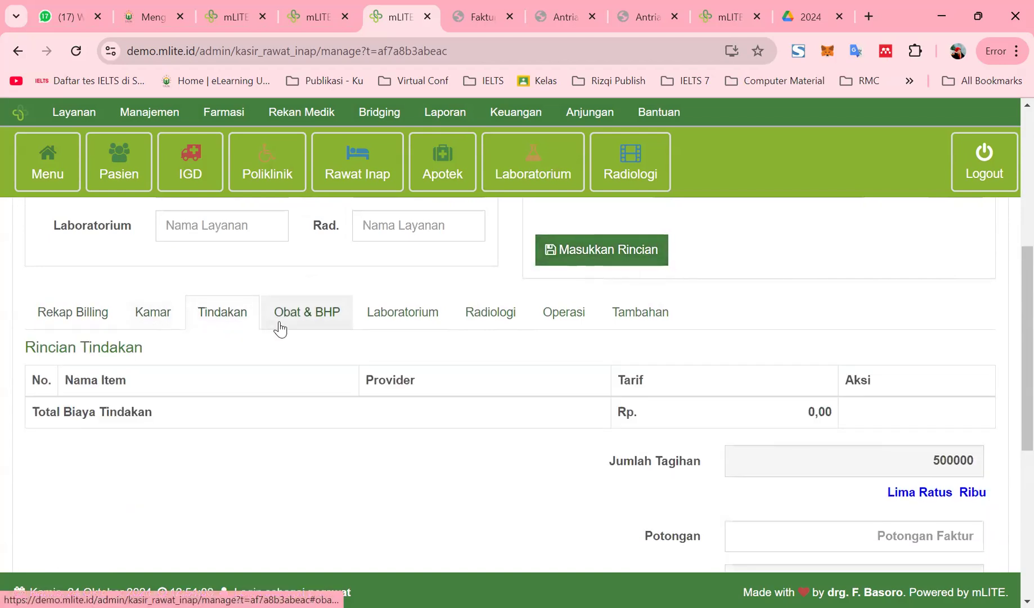
scroll(561, 459, "up", 5)
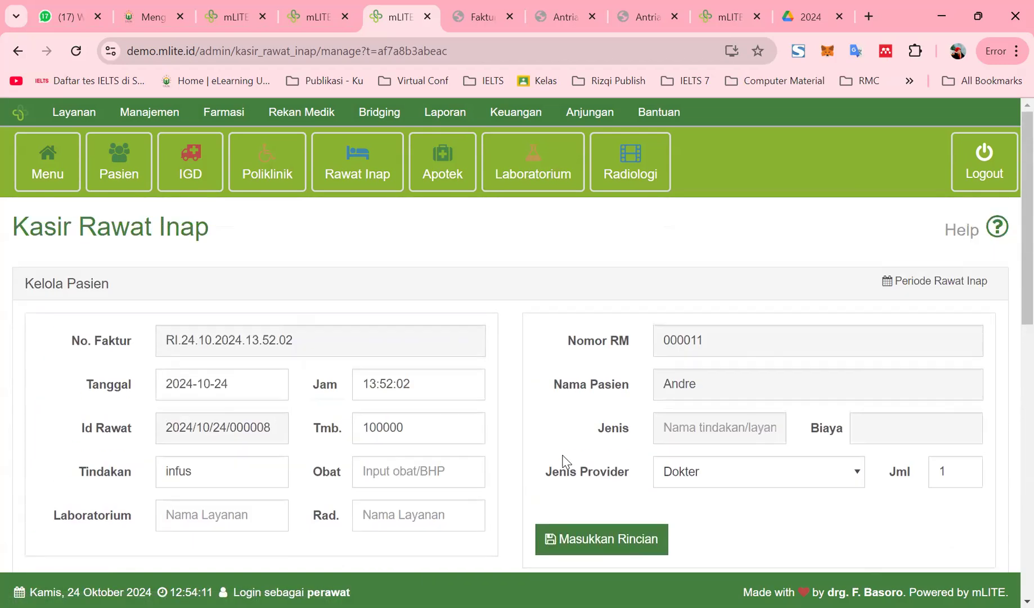
Search 'infus', pick Pasang Infus and save it to the bill
left_click(712, 428)
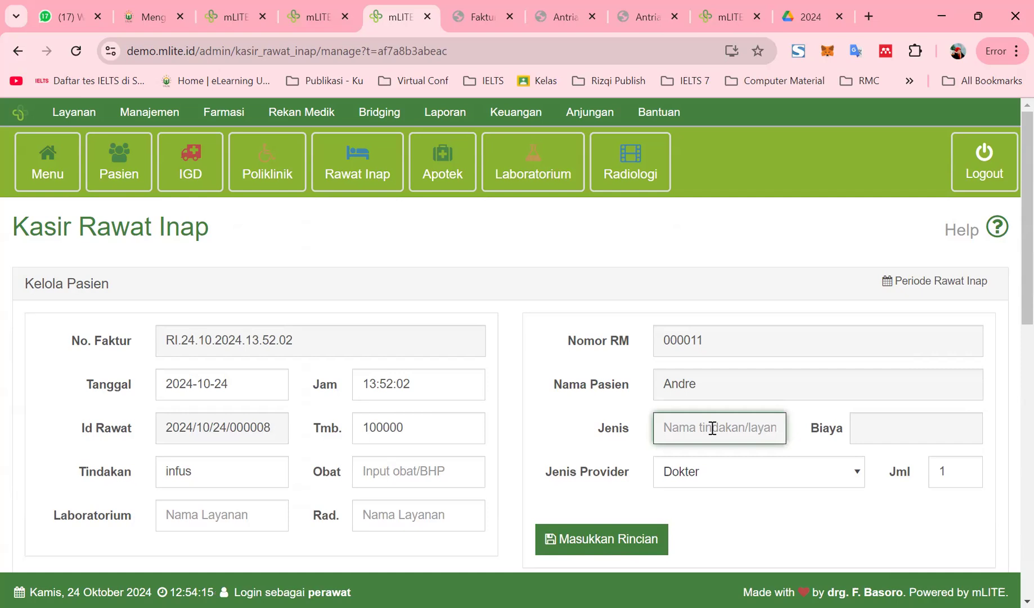
left_click(249, 476)
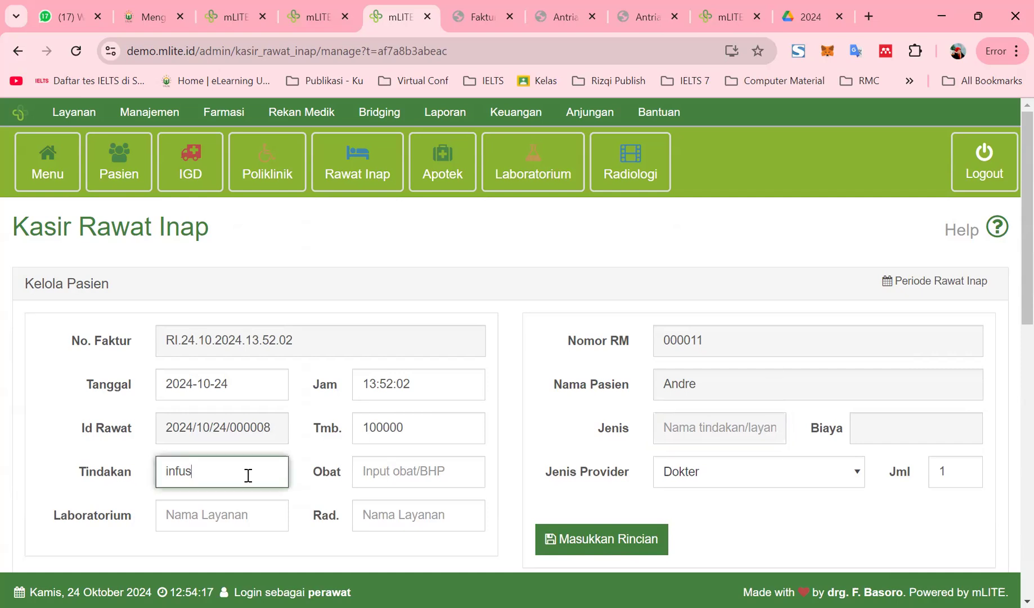
key("ctrl+a")
type("infus")
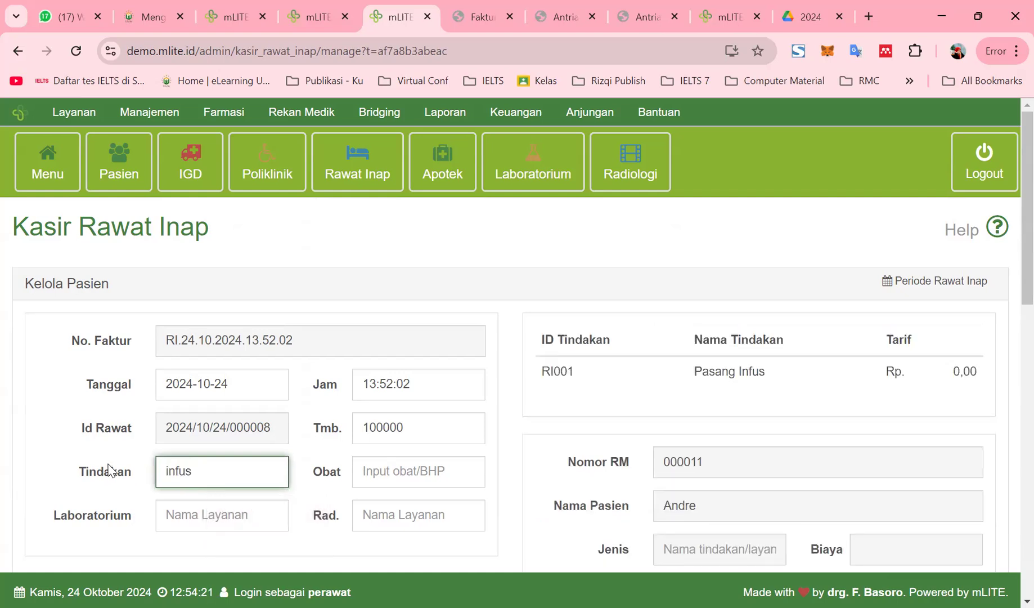
left_click(703, 374)
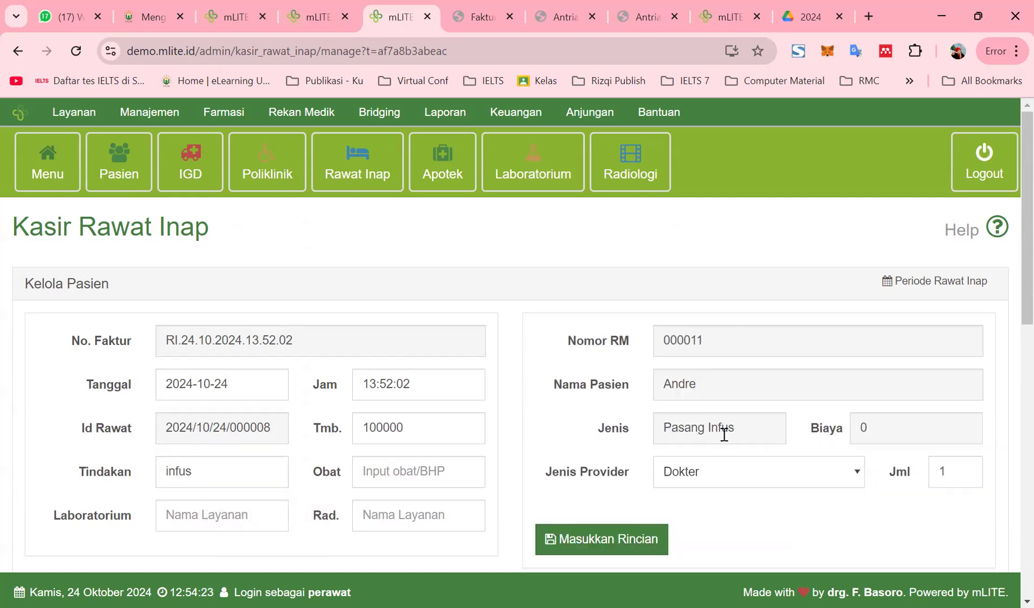
left_click(629, 549)
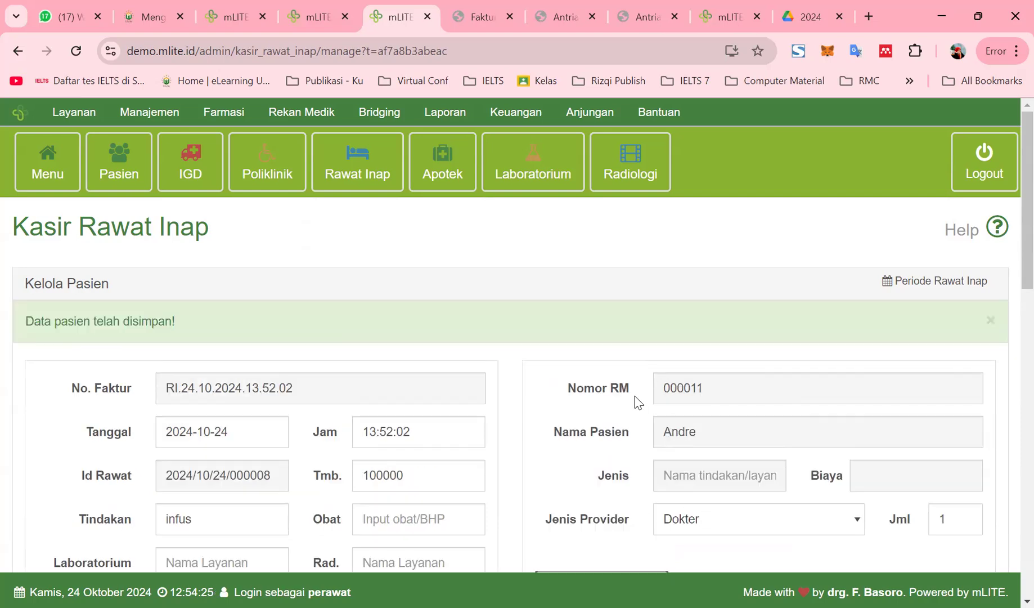
Check the procedure and room charge breakdowns
scroll(330, 471, "down", 4)
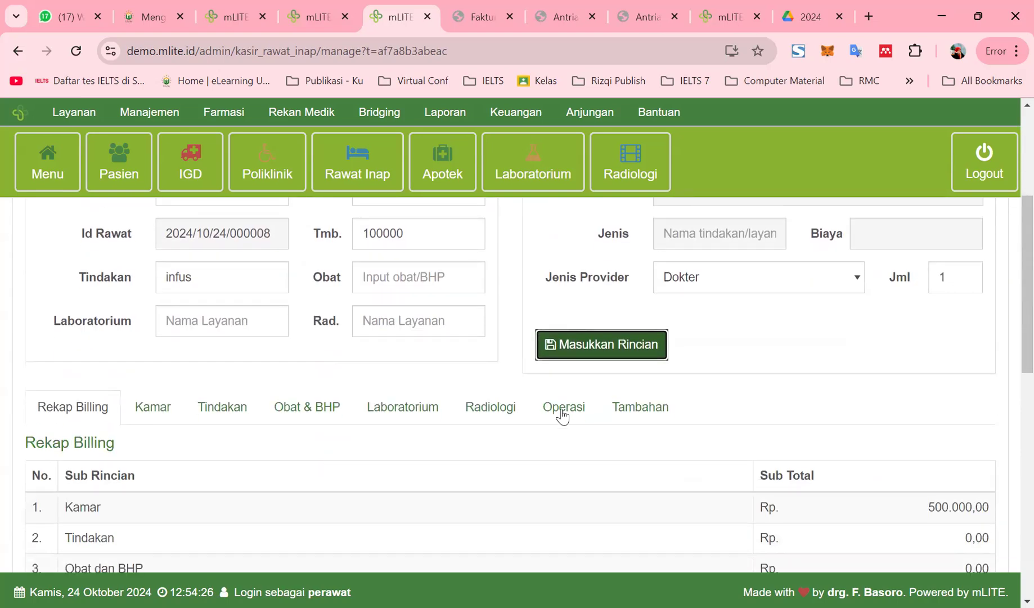
scroll(560, 415, "down", 1)
left_click(231, 325)
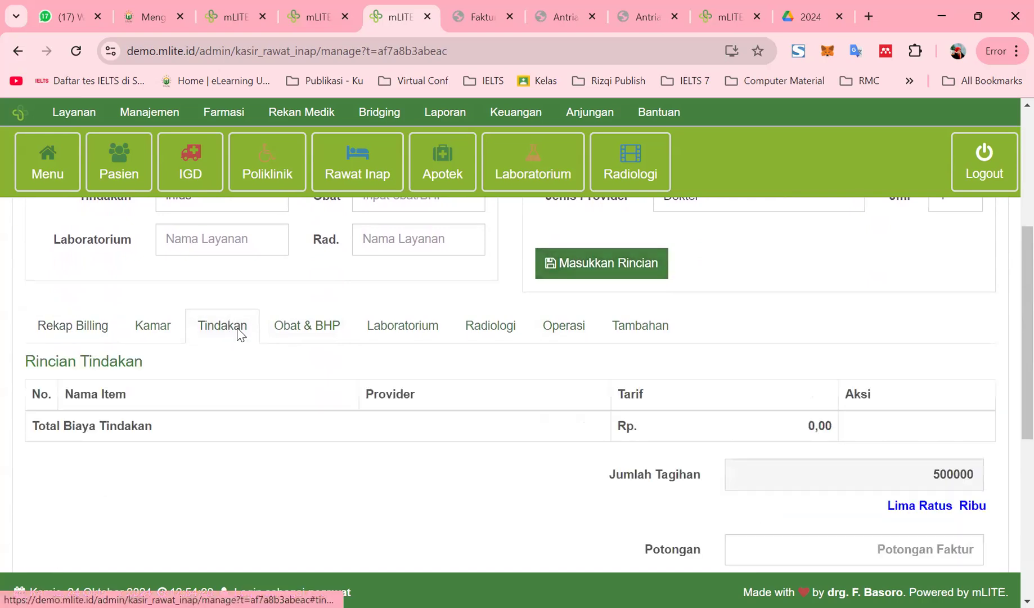
left_click(144, 326)
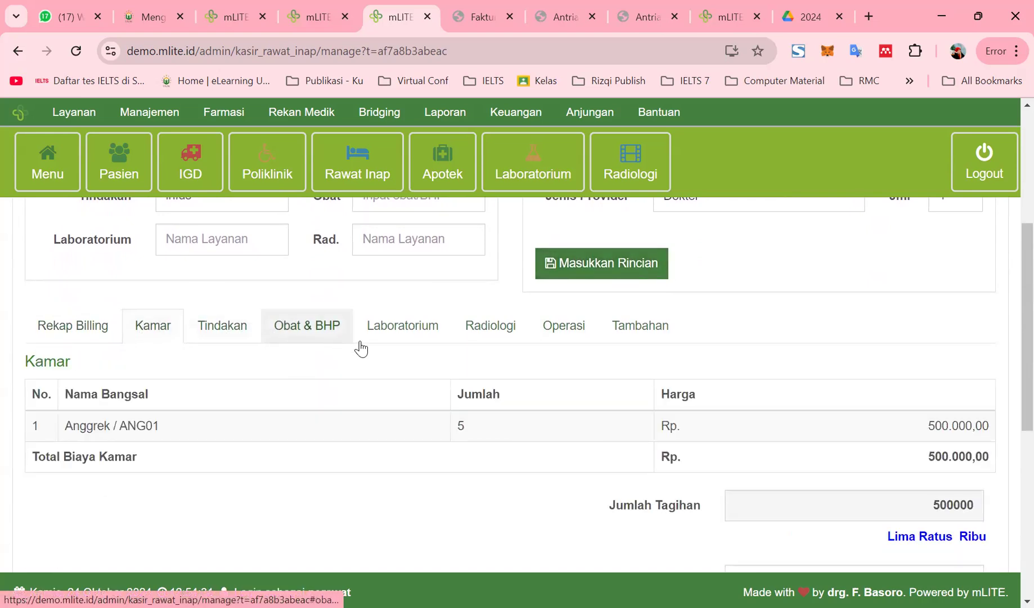
scroll(478, 429, "up", 4)
Search 'infus' and select the Pasang Infus procedure
left_click(705, 394)
left_click(197, 439)
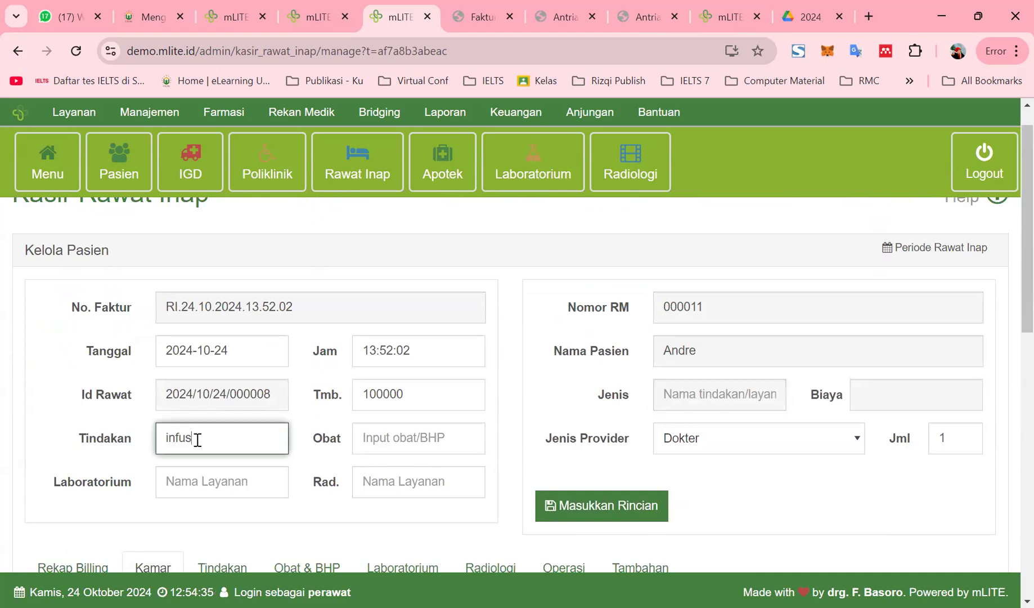
key("BackSpace")
key("BackSpace")
key("BackSpace")
key("BackSpace")
key("BackSpace")
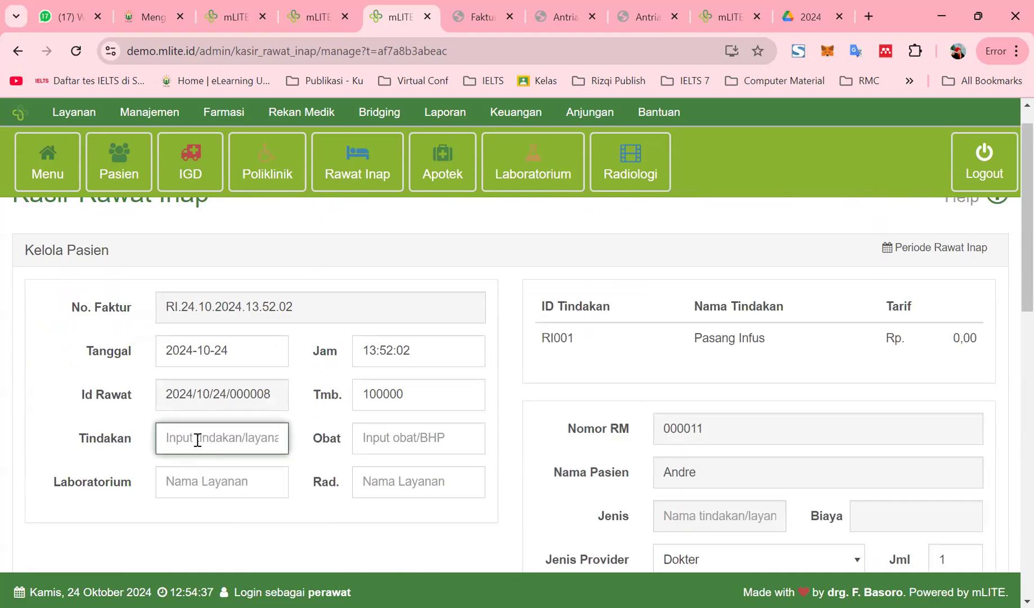
type("infus")
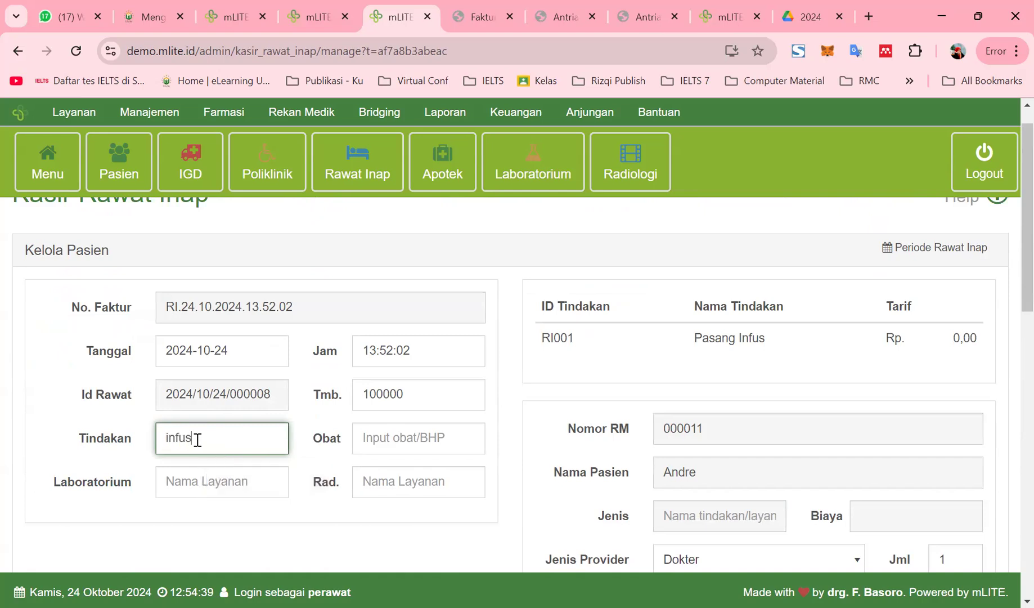
left_click(740, 336)
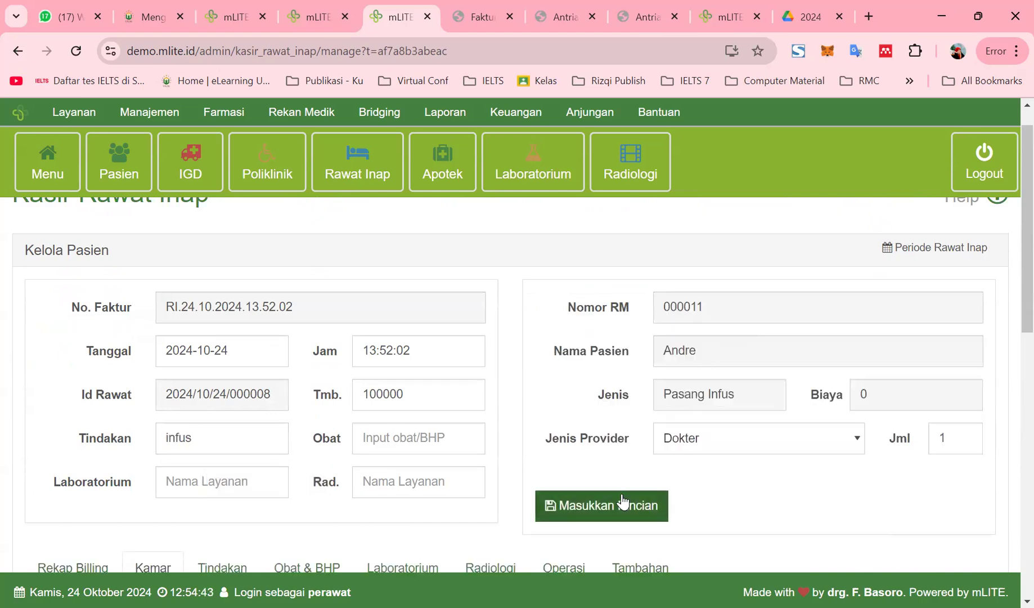
Set the provider to Dokter with the suggested doctor name and code, and add the infusion
left_click(730, 447)
left_click(736, 490)
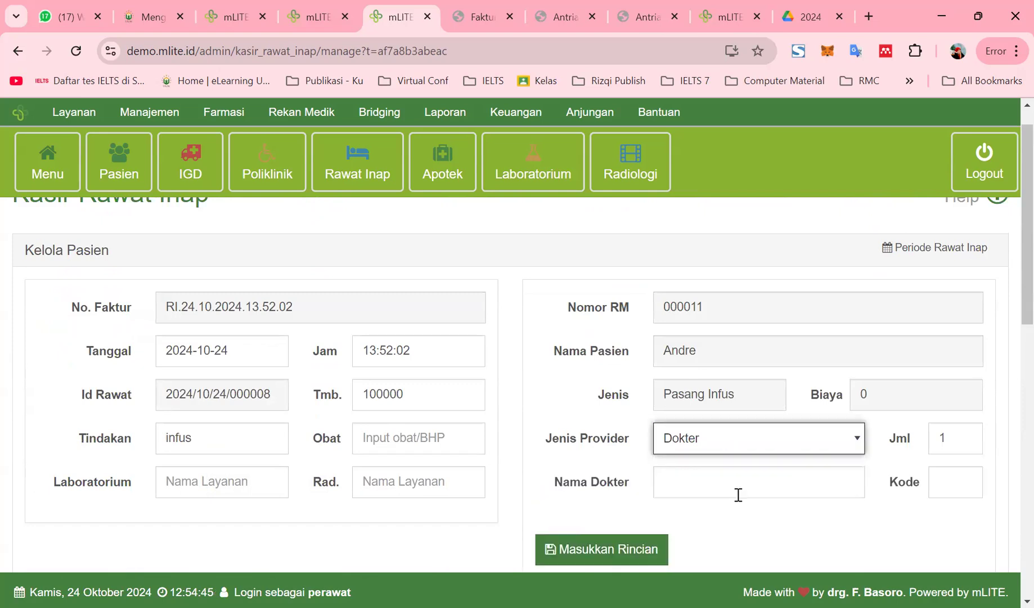
left_click(735, 493)
left_click(757, 524)
left_click(948, 490)
left_click(936, 523)
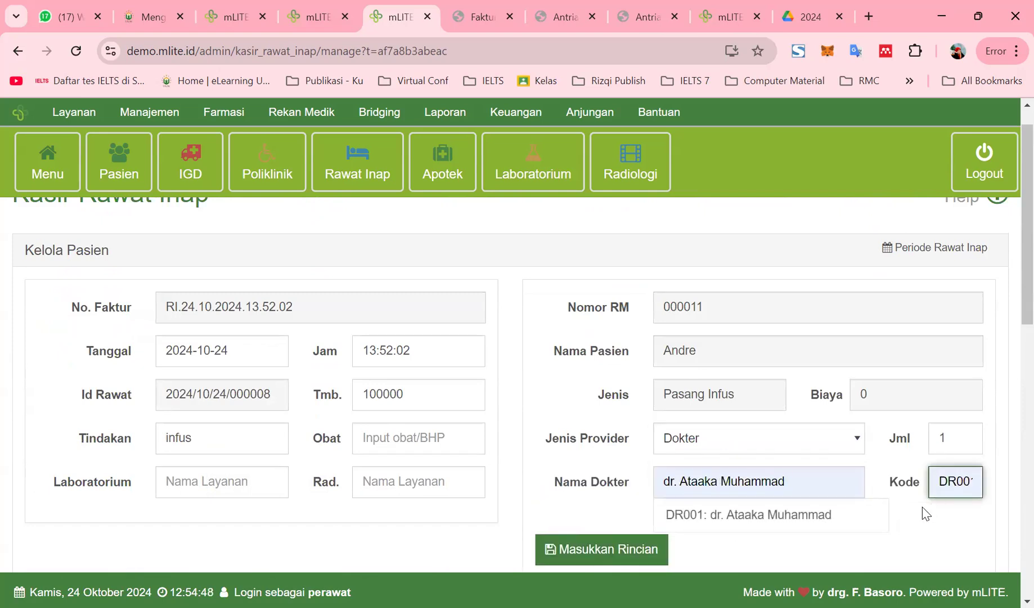
left_click(819, 515)
left_click(568, 561)
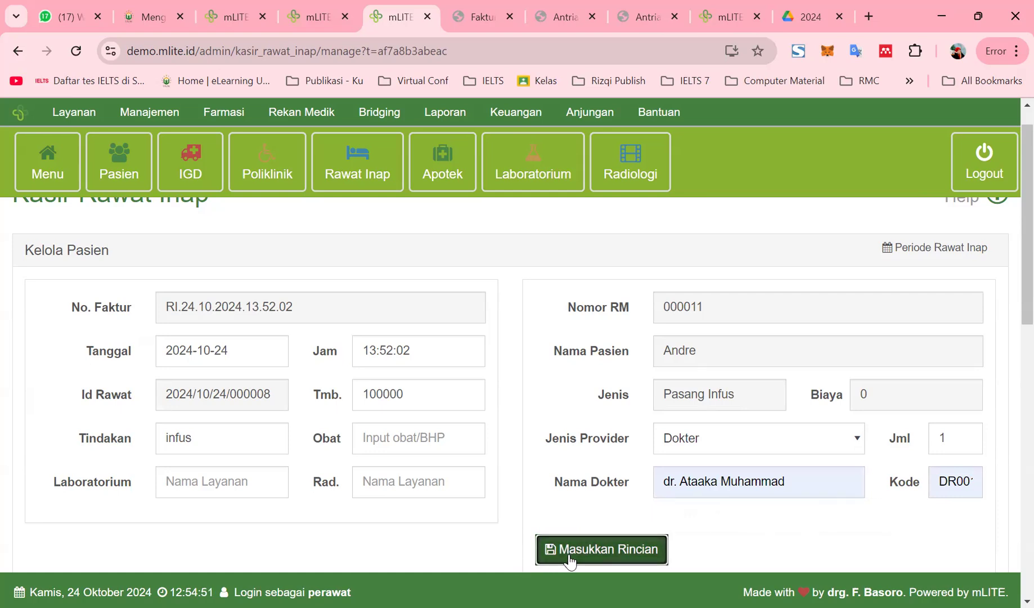
Check the procedure, room, and Obat & BHP breakdowns
scroll(427, 442, "down", 3)
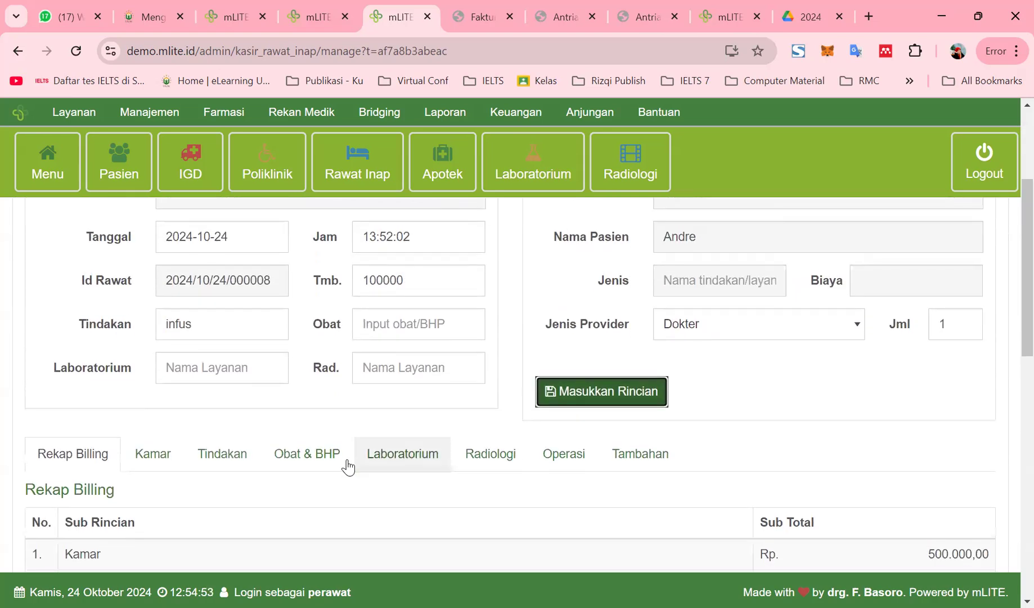
left_click(213, 463)
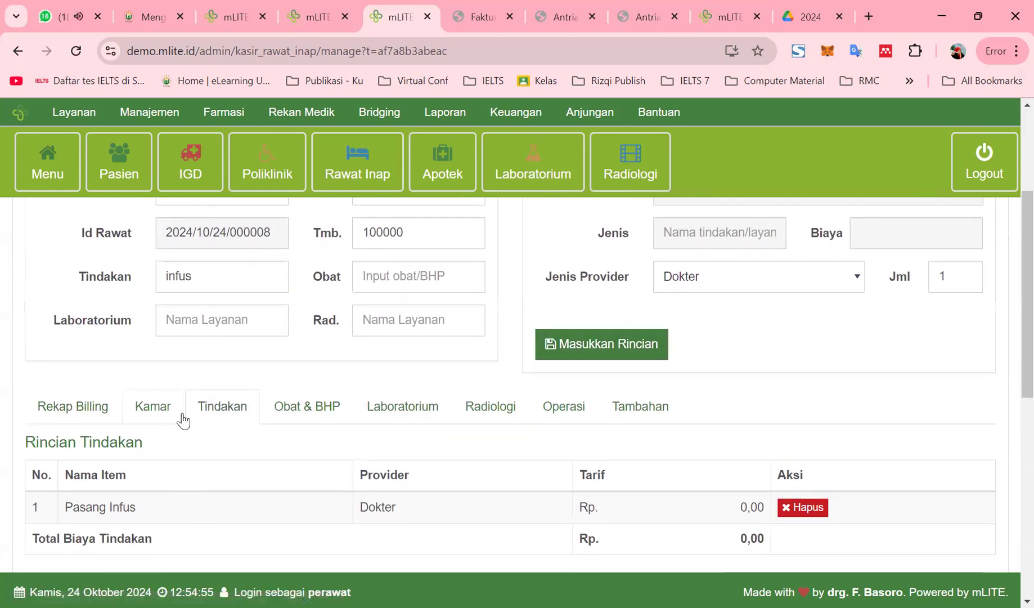
left_click(181, 417)
left_click(298, 413)
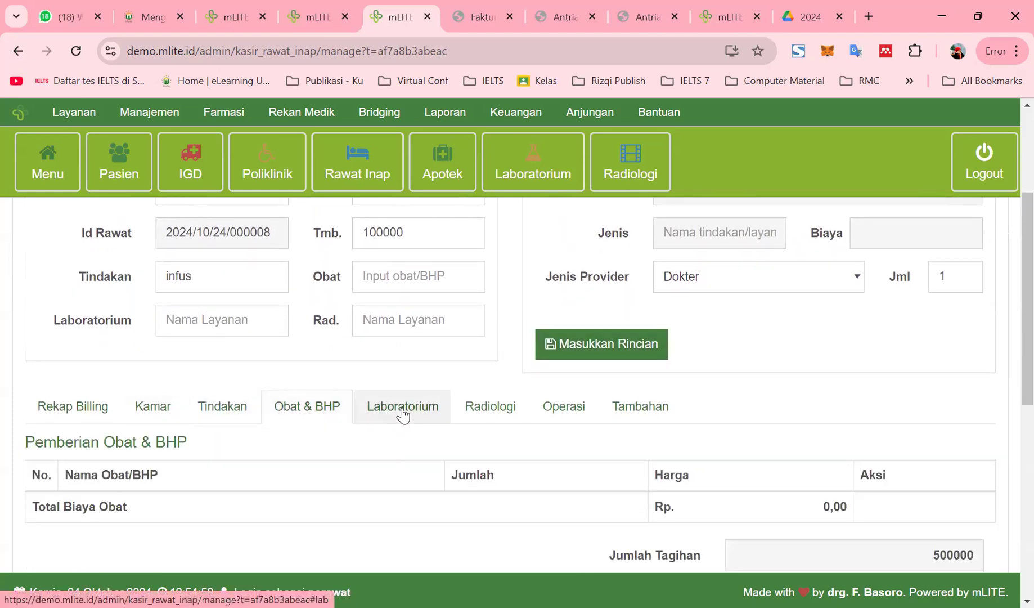
Clear the medicine search and select the Pemeriksaan Darah lab test via 'pem'
left_click(402, 281)
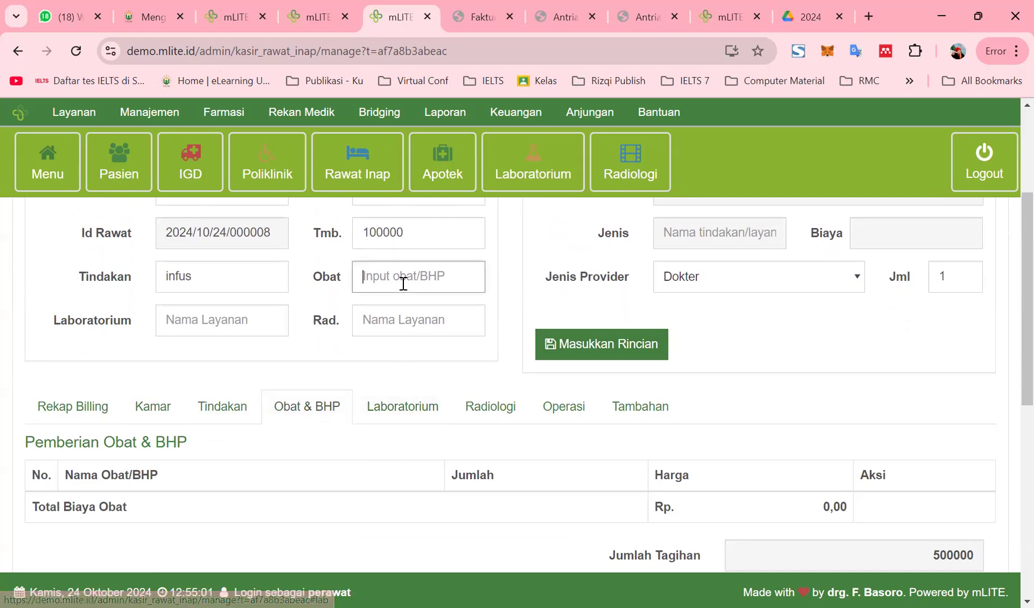
type("ib")
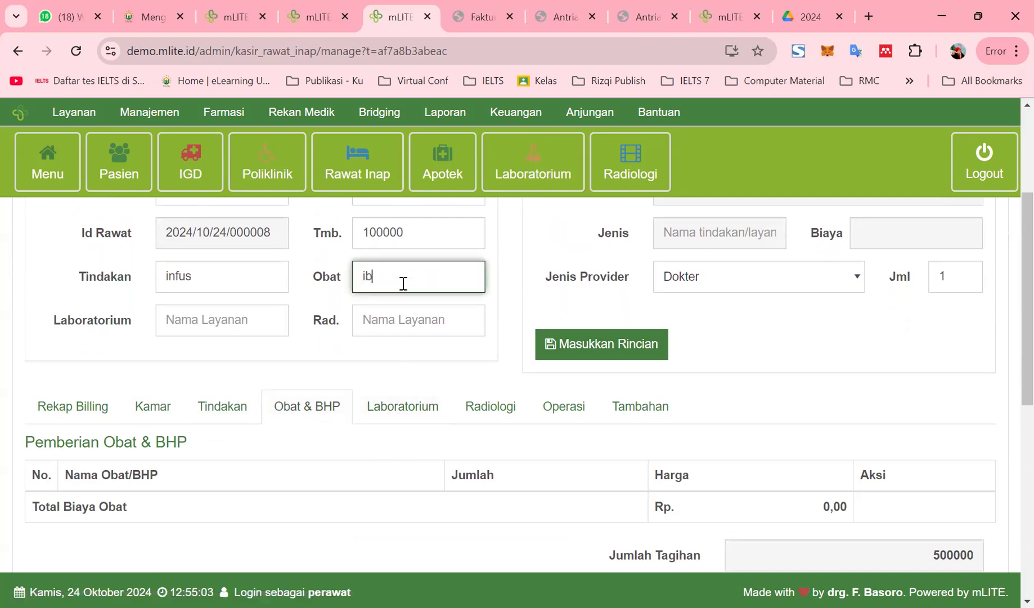
scroll(759, 360, "up", 1)
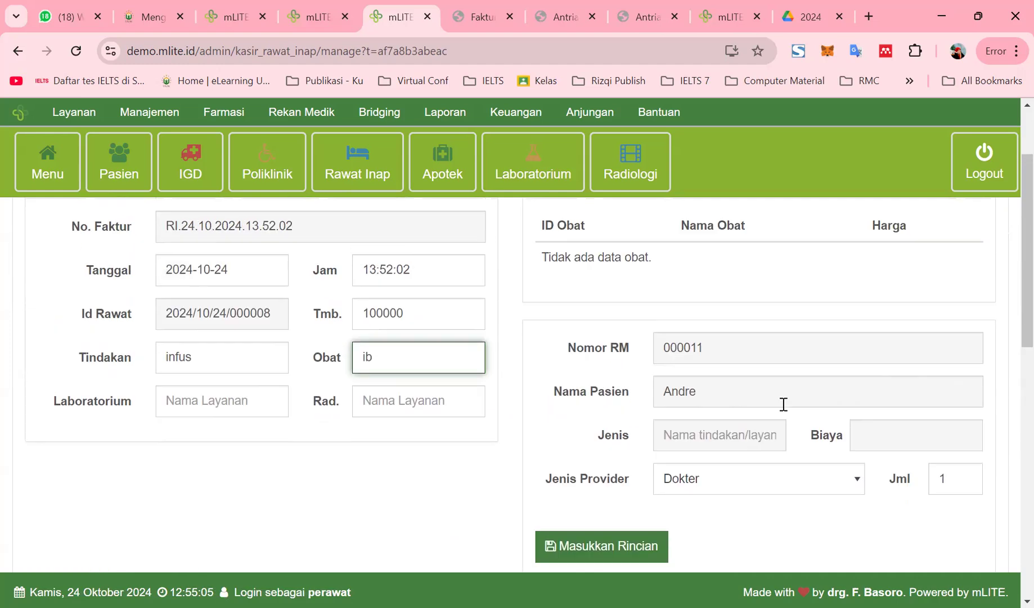
key("BackSpace")
key("BackSpace")
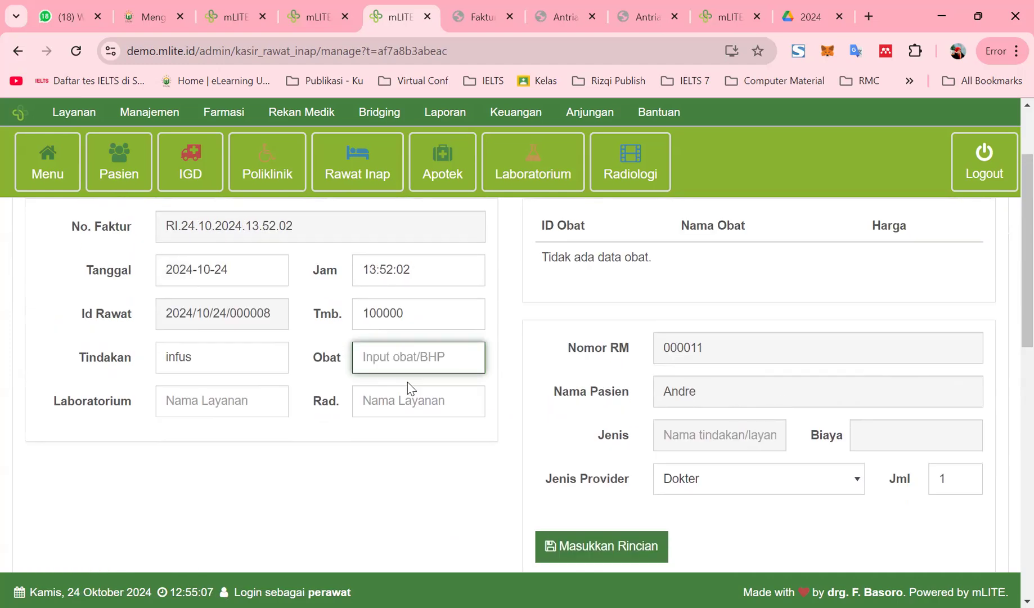
left_click(236, 405)
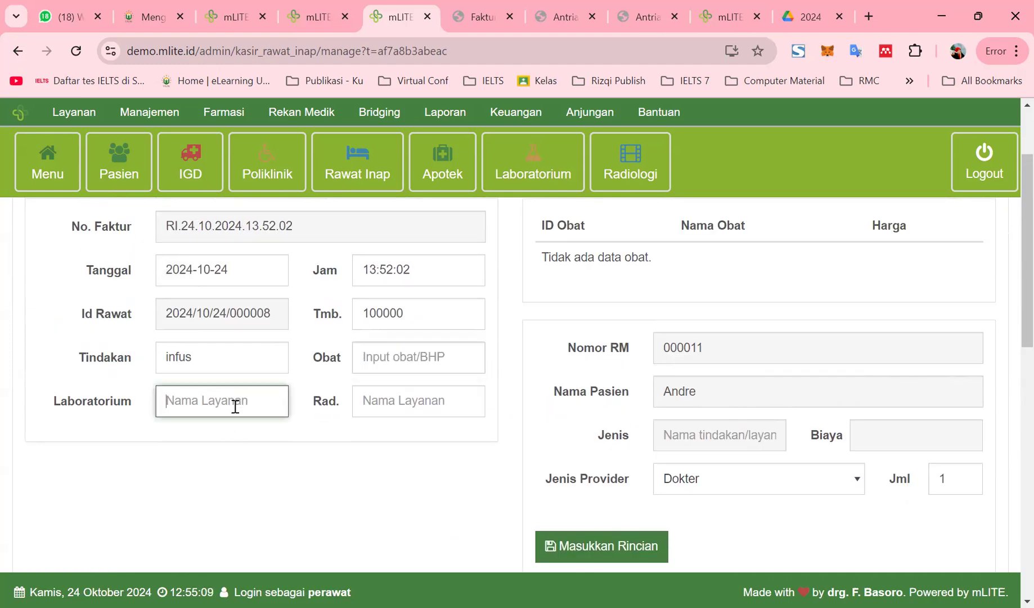
type("pem")
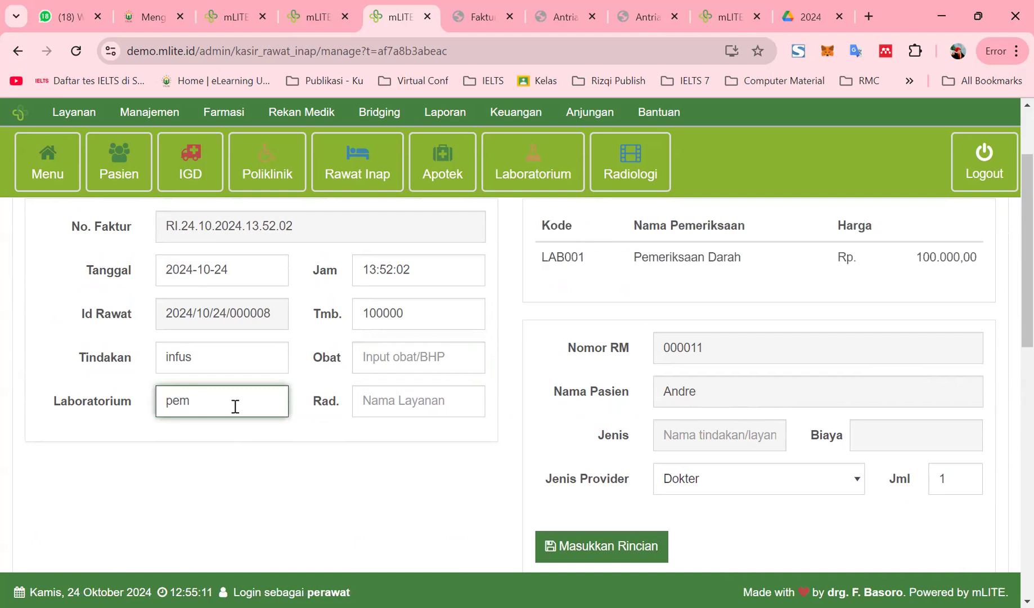
left_click(716, 274)
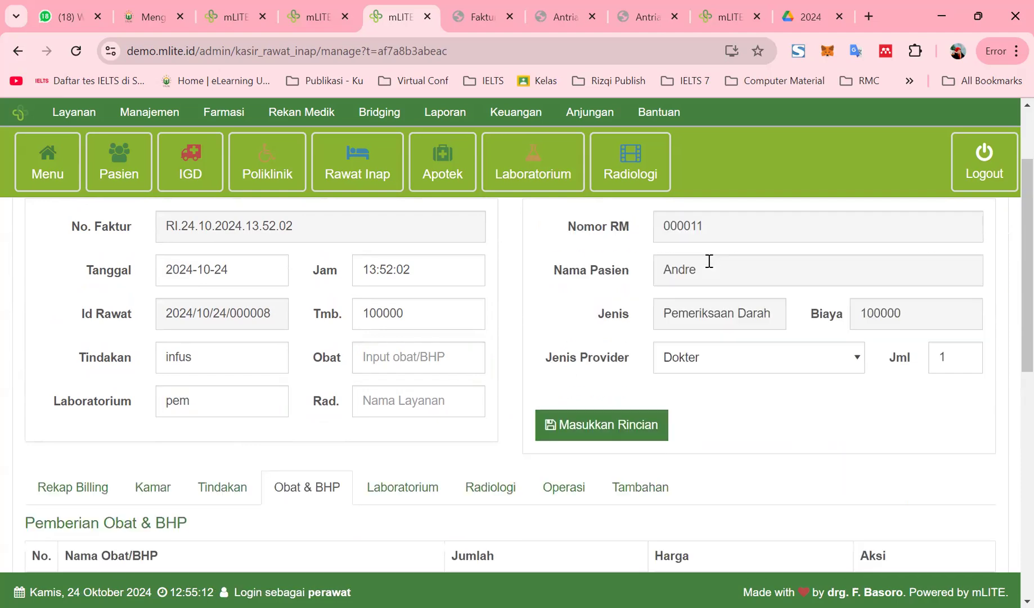
left_click(604, 426)
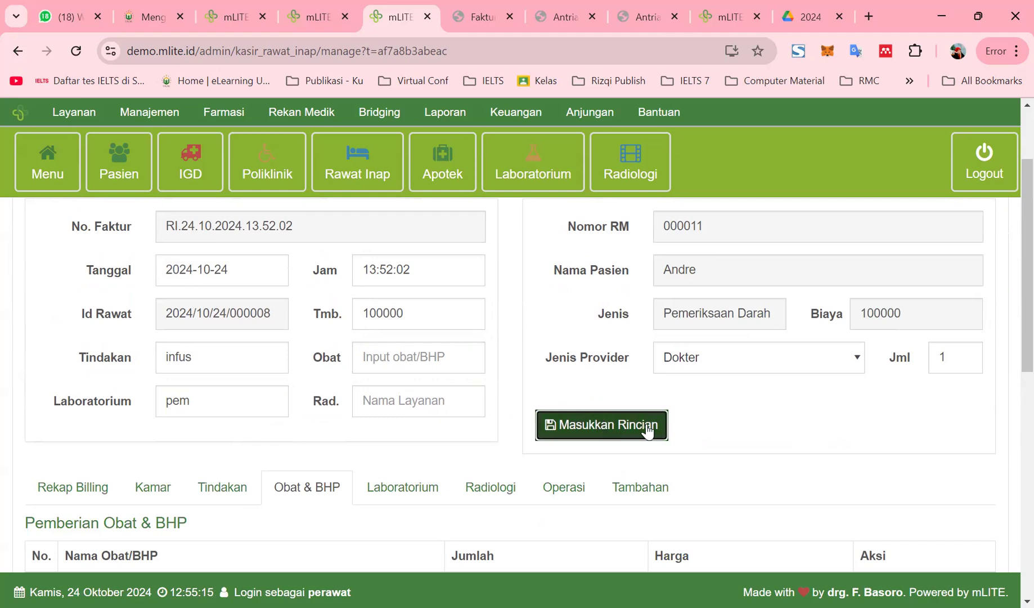
Set the provider to Dokter with code DR001 and submit the lab charge
left_click(772, 367)
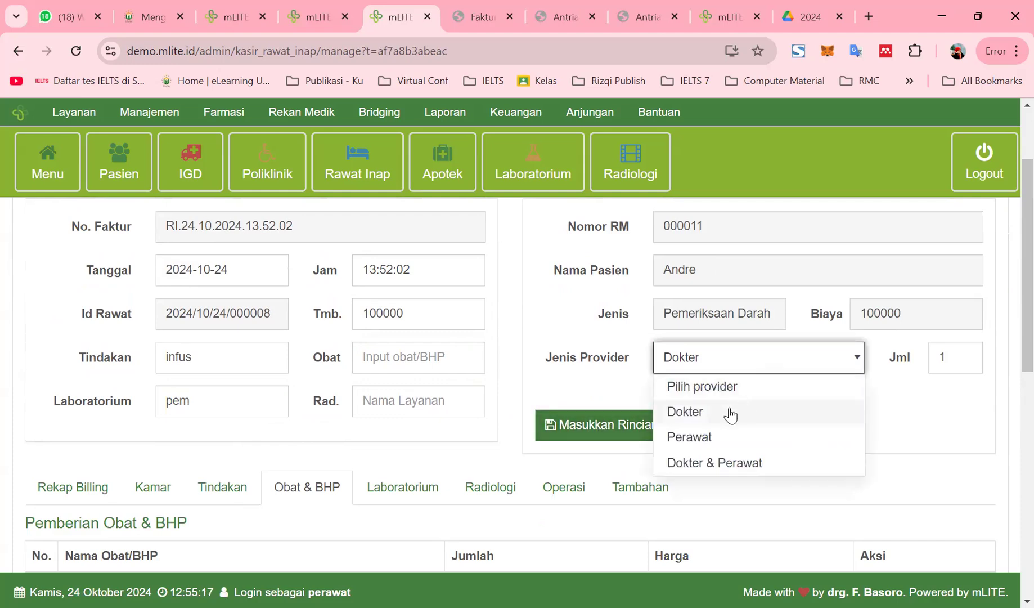
left_click(729, 413)
left_click(810, 406)
left_click(788, 442)
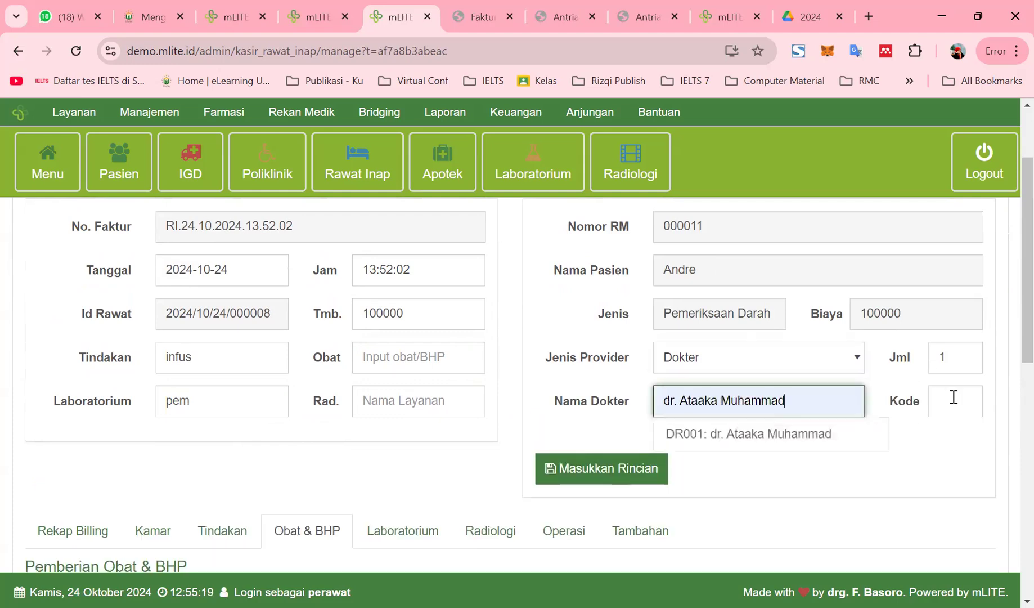
left_click(953, 398)
left_click(940, 441)
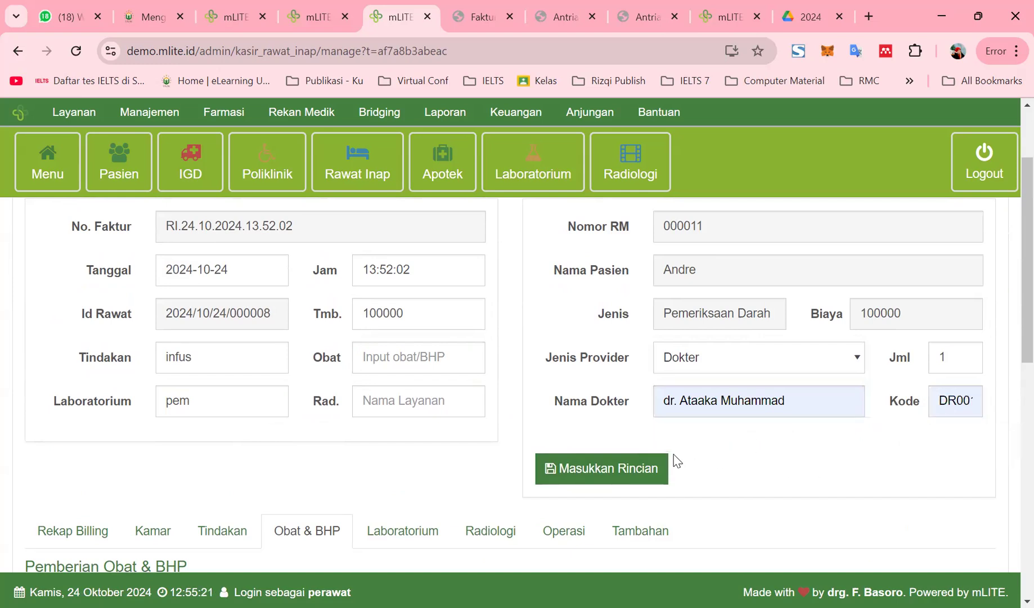
left_click(632, 471)
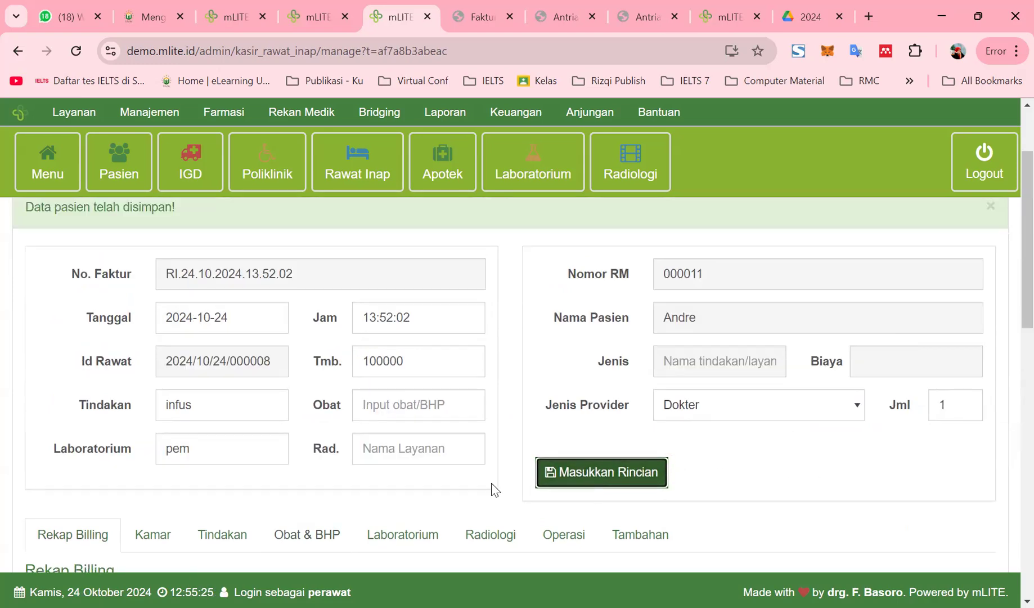
View the laboratory charges on the bill
scroll(394, 498, "down", 1)
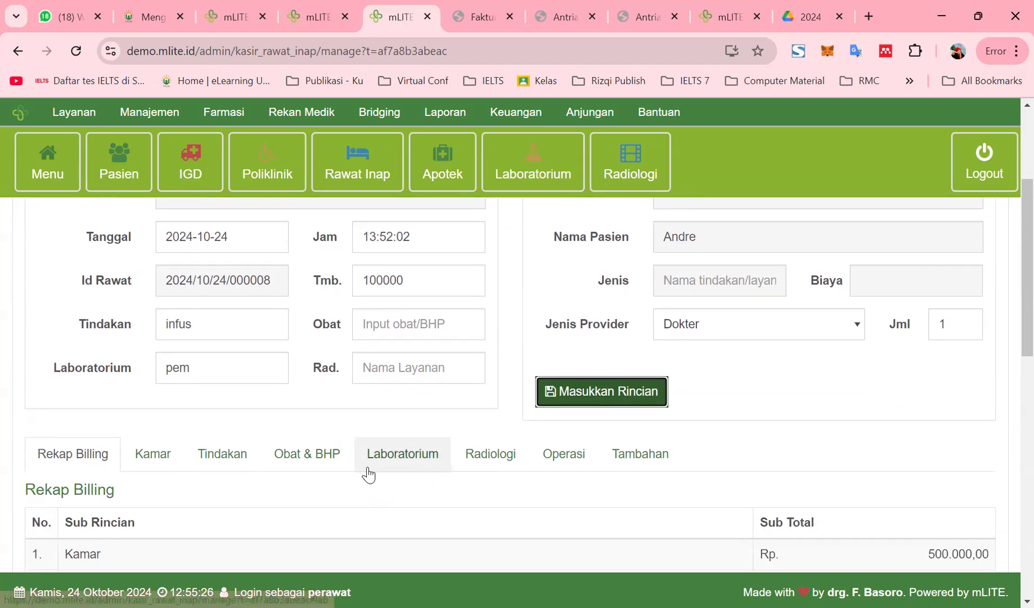
left_click(402, 464)
scroll(399, 470, "down", 1)
scroll(513, 470, "up", 3)
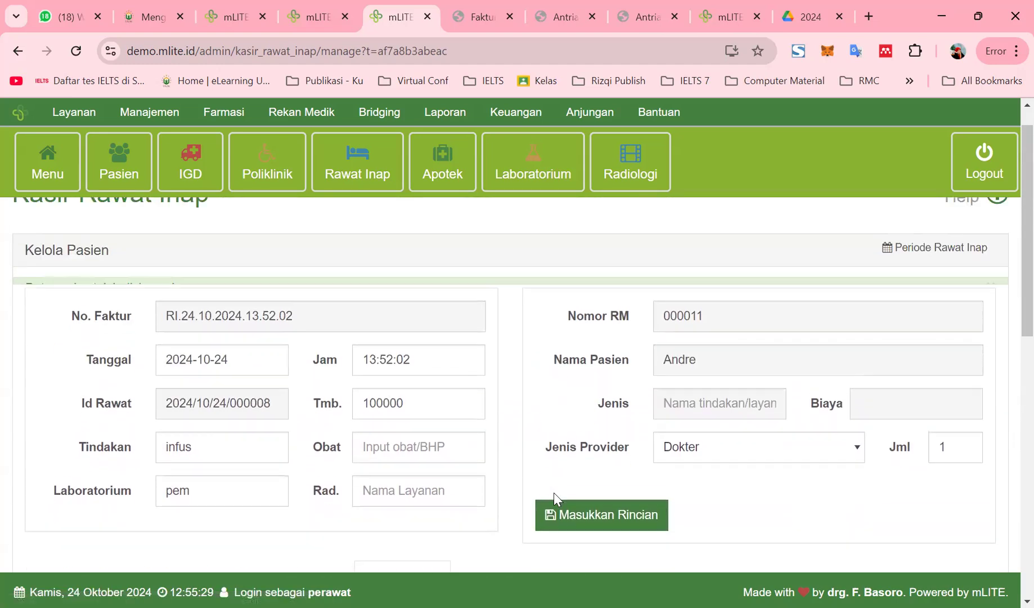
Re-enter 'pemeriksaan darah' as the lab examination and submit the charge again
left_click(230, 484)
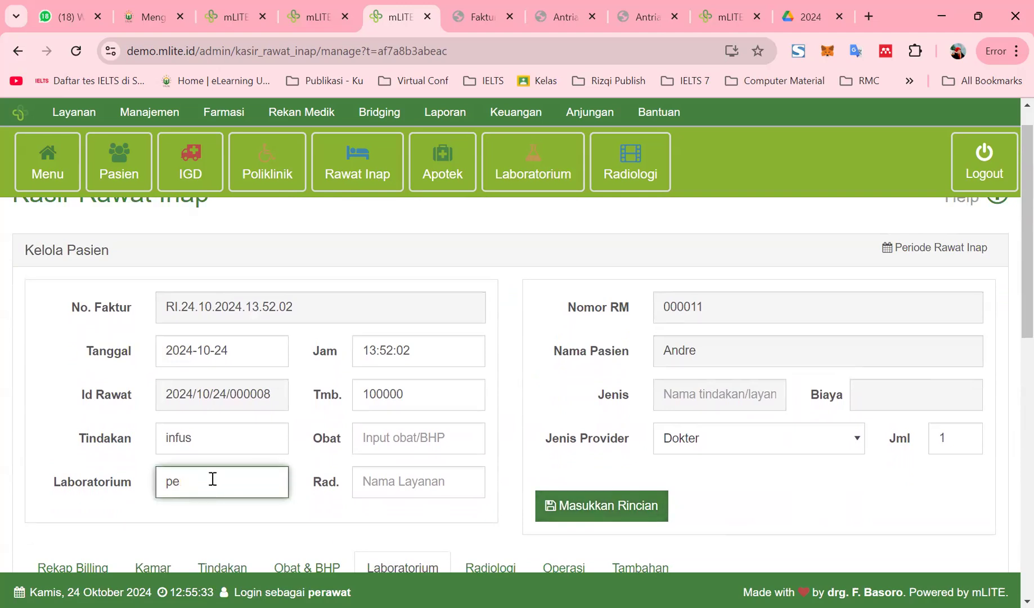
key("BackSpace")
key("BackSpace")
type("pem")
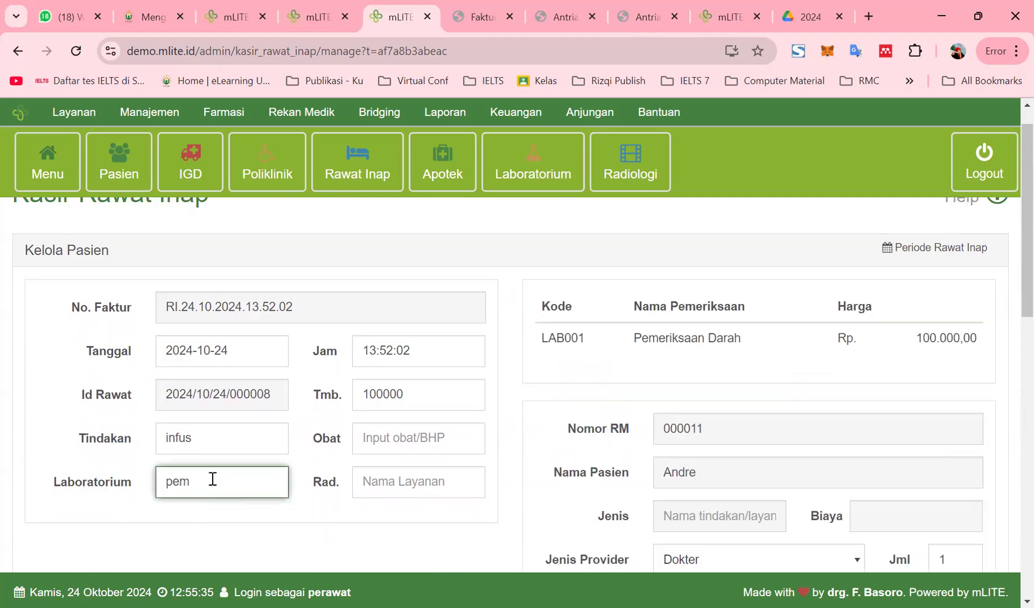
left_click(556, 338)
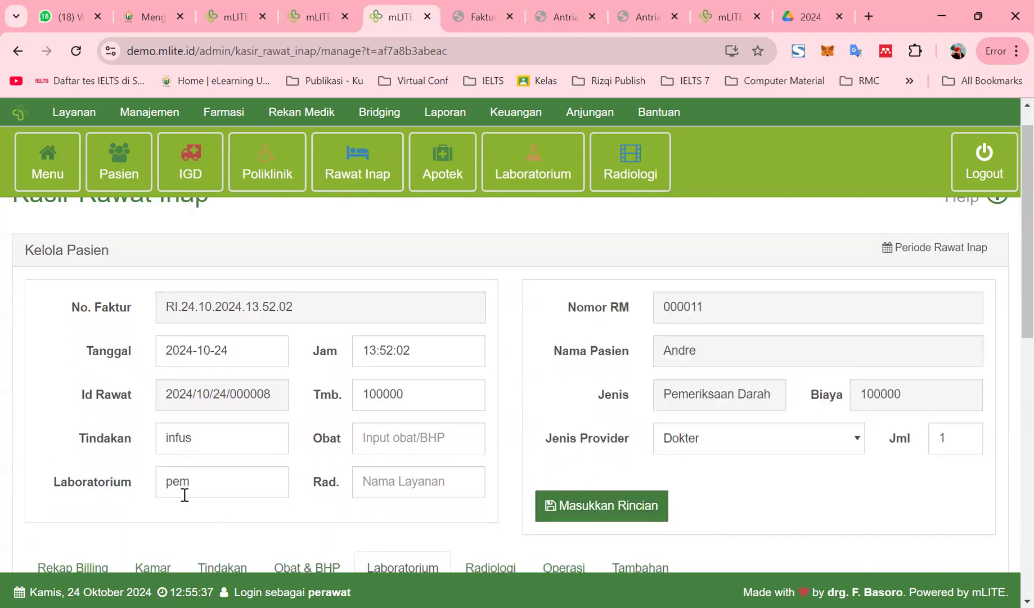
left_click(198, 486)
type("eriks")
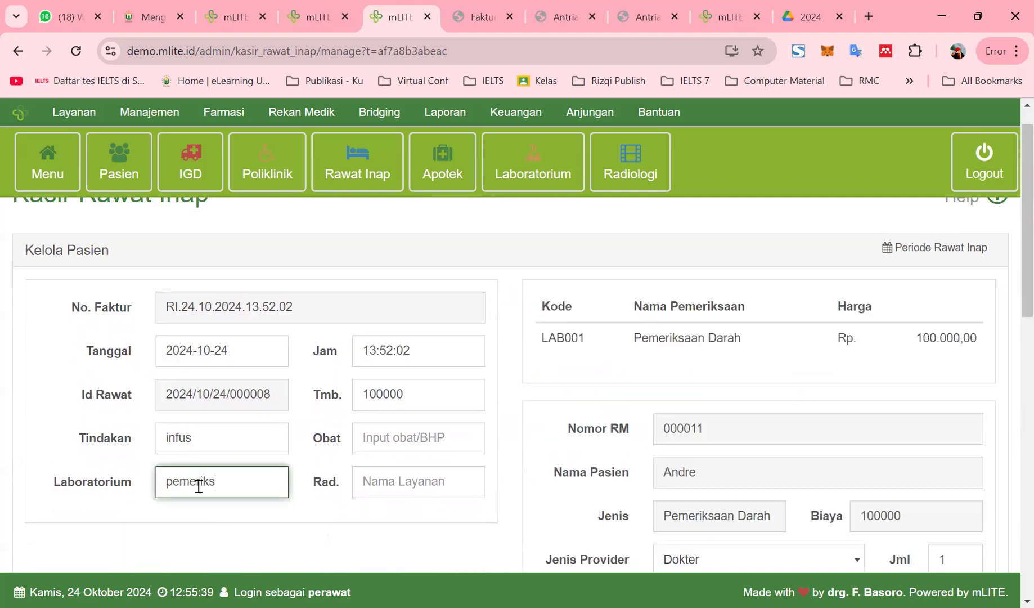
type("aan darah")
left_click(710, 337)
left_click(593, 506)
Review the laboratory, medicine and supplies, and radiology charge breakdowns
scroll(586, 534, "down", 4)
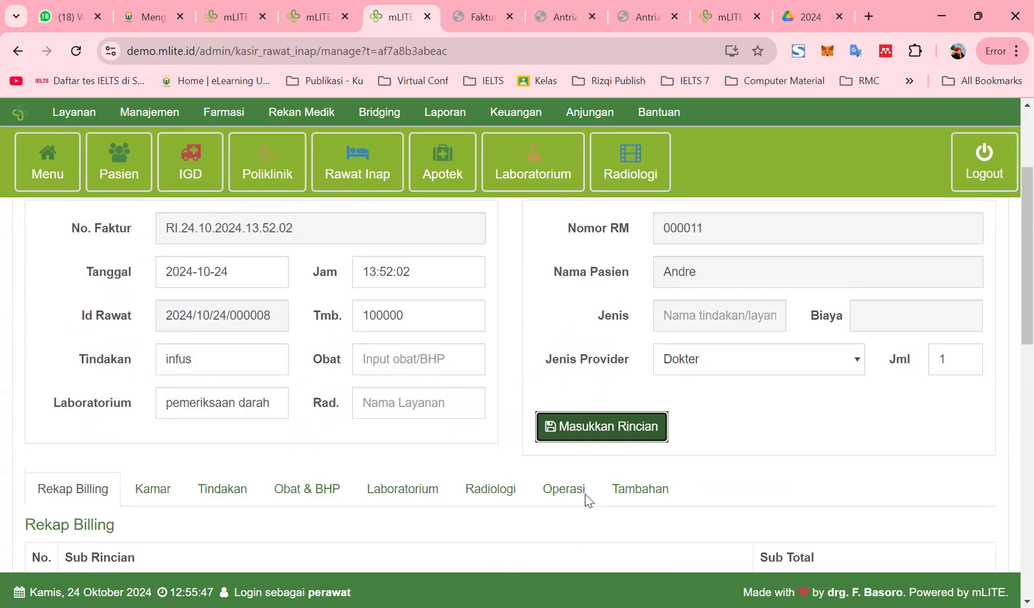
left_click(424, 383)
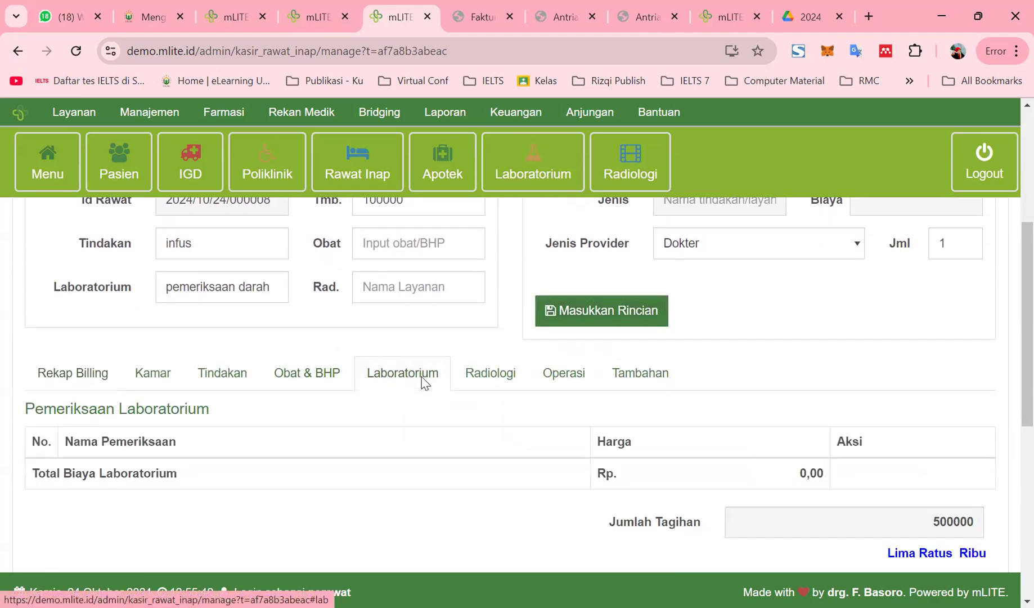
left_click(359, 385)
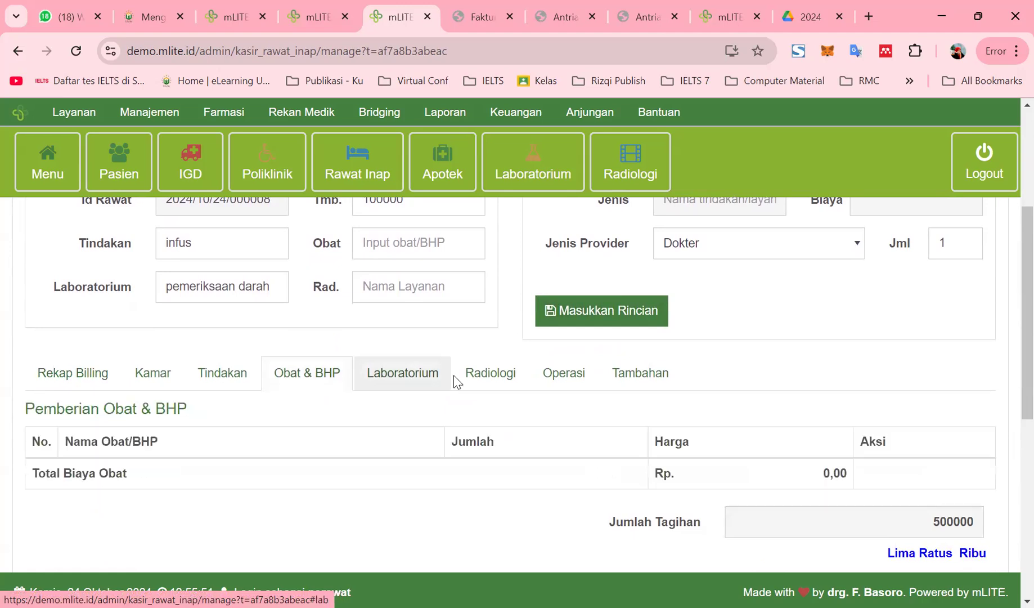
left_click(467, 380)
left_click(377, 377)
left_click(351, 379)
left_click(409, 375)
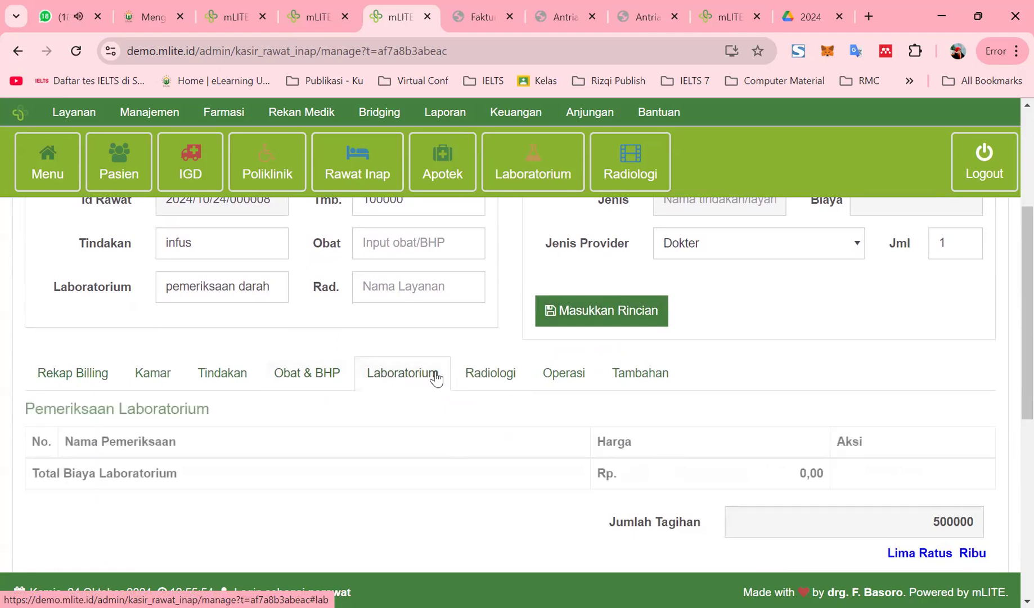
scroll(561, 410, "up", 3)
Submit the detail entry once more and check the examination type and cost fields
left_click(574, 470)
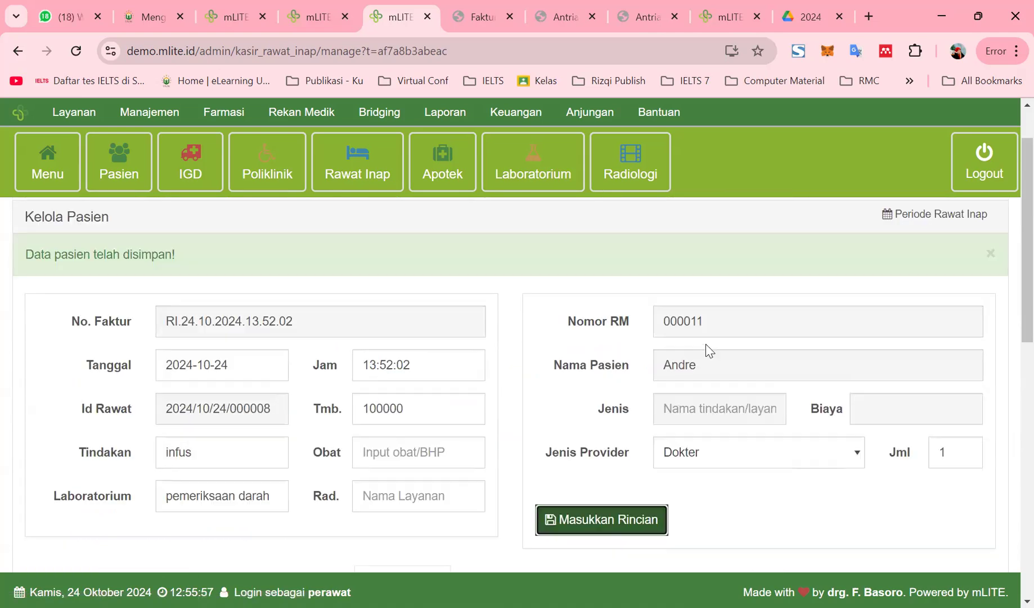
left_click(674, 408)
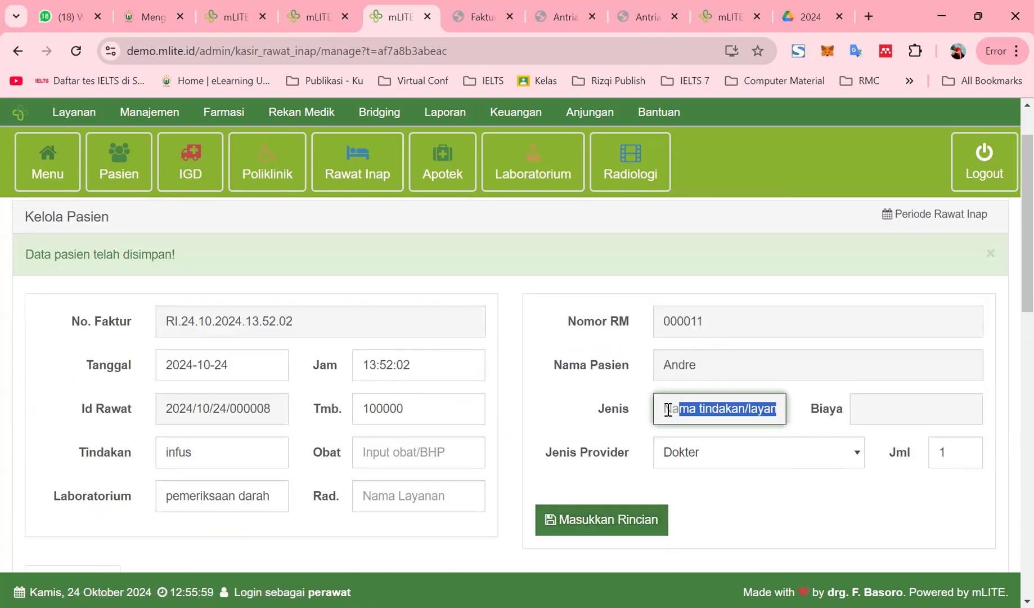
key("Tab")
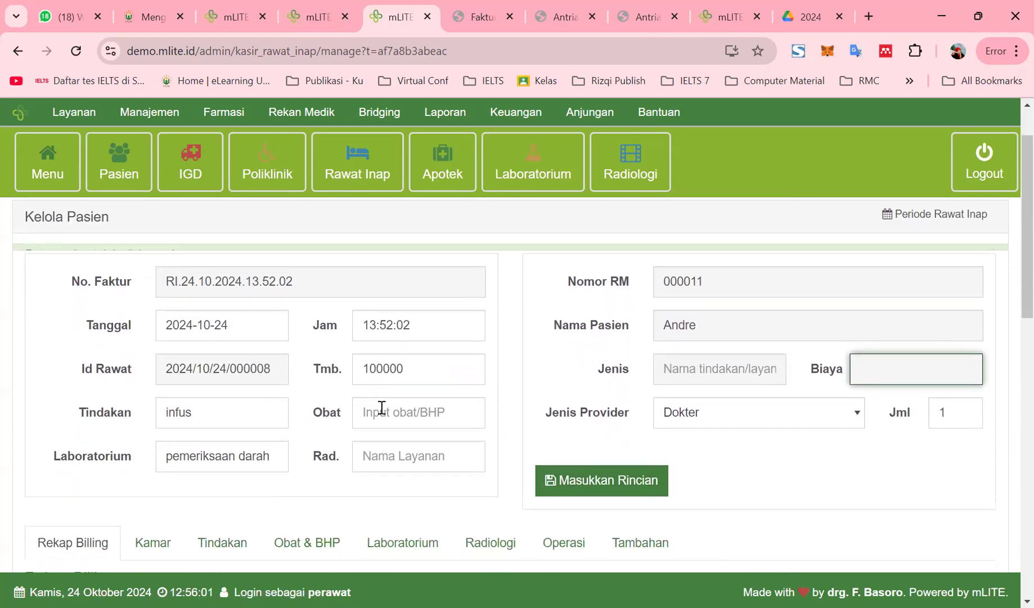
left_click(274, 450)
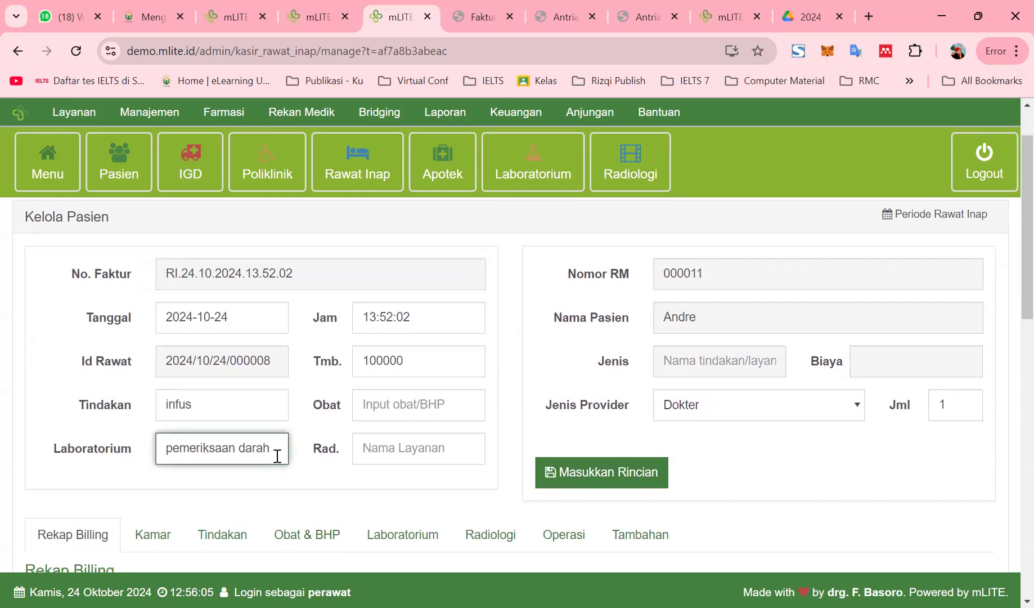
Select the Thorax radiology examination and submit its charge to the bill
left_click(381, 448)
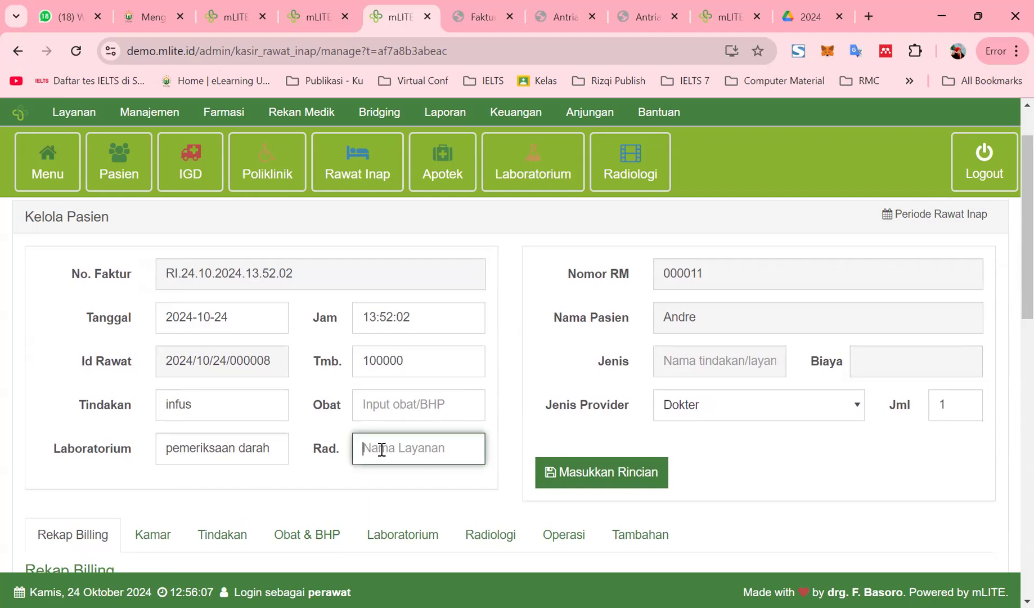
type("12")
key("BackSpace")
key("BackSpace")
type("a")
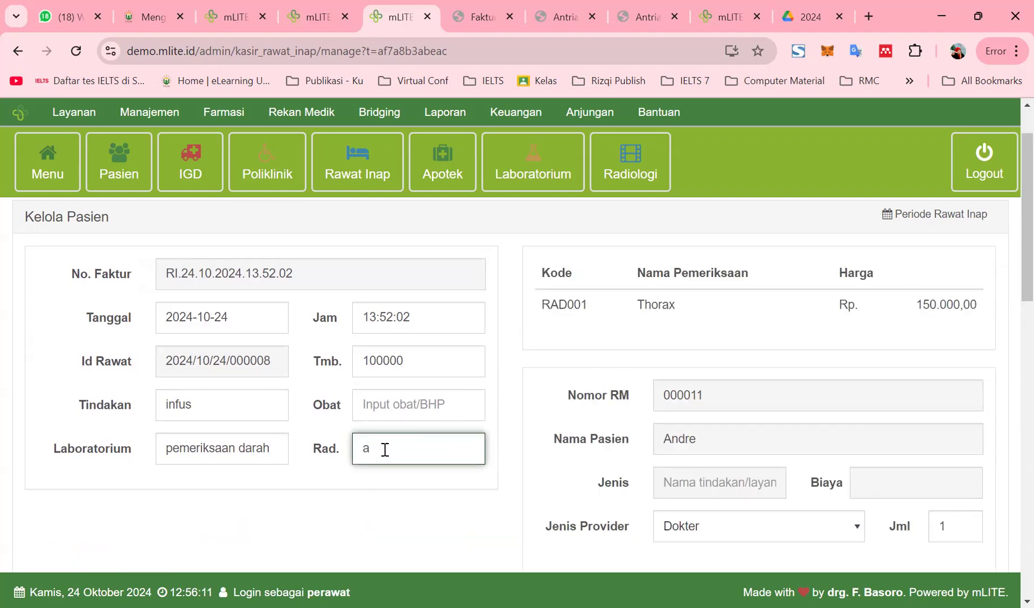
left_click(604, 311)
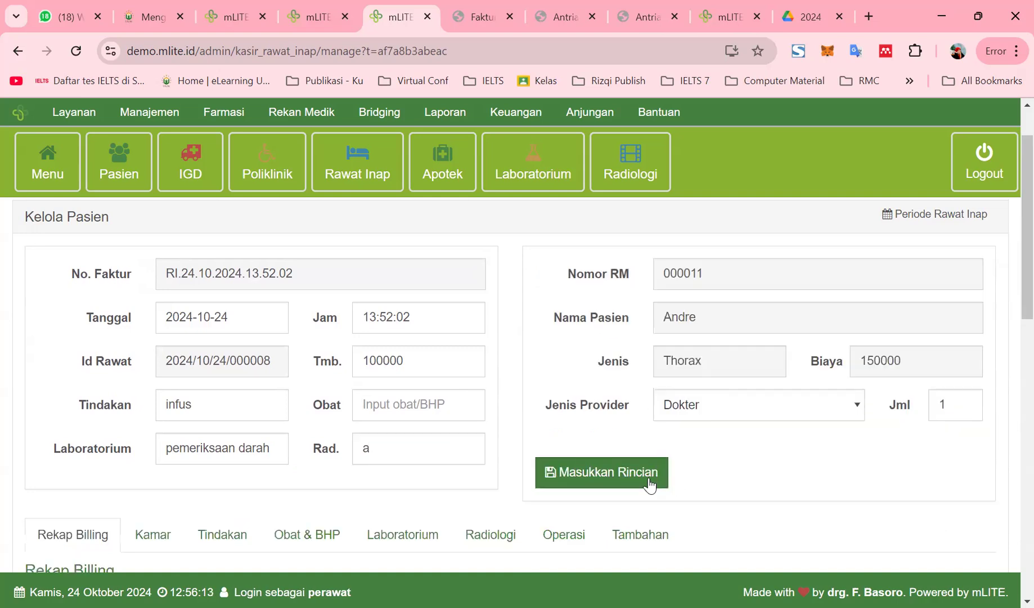
left_click(598, 477)
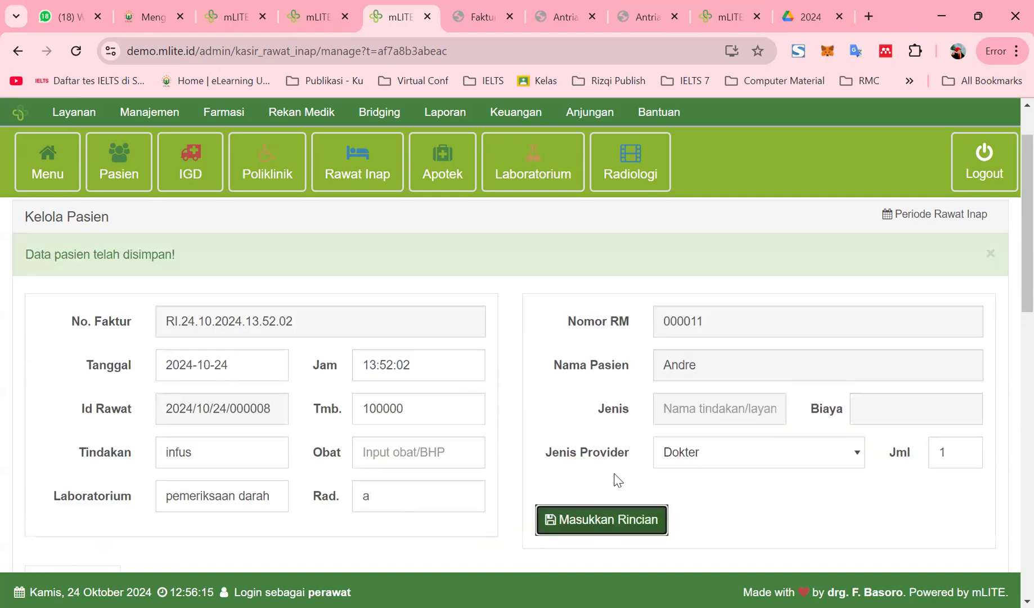
left_click(990, 254)
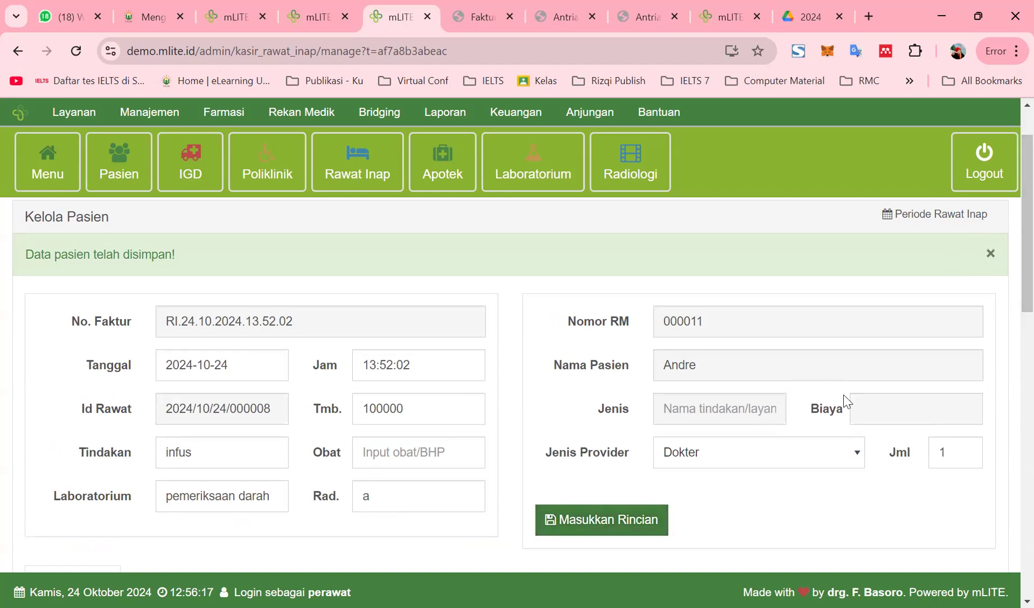
Set the provider to Dokter with code DR001 and submit the entry
left_click(752, 415)
left_click(730, 460)
left_click(772, 447)
left_click(776, 487)
left_click(955, 448)
left_click_drag(900, 496, 766, 451)
left_click(772, 484)
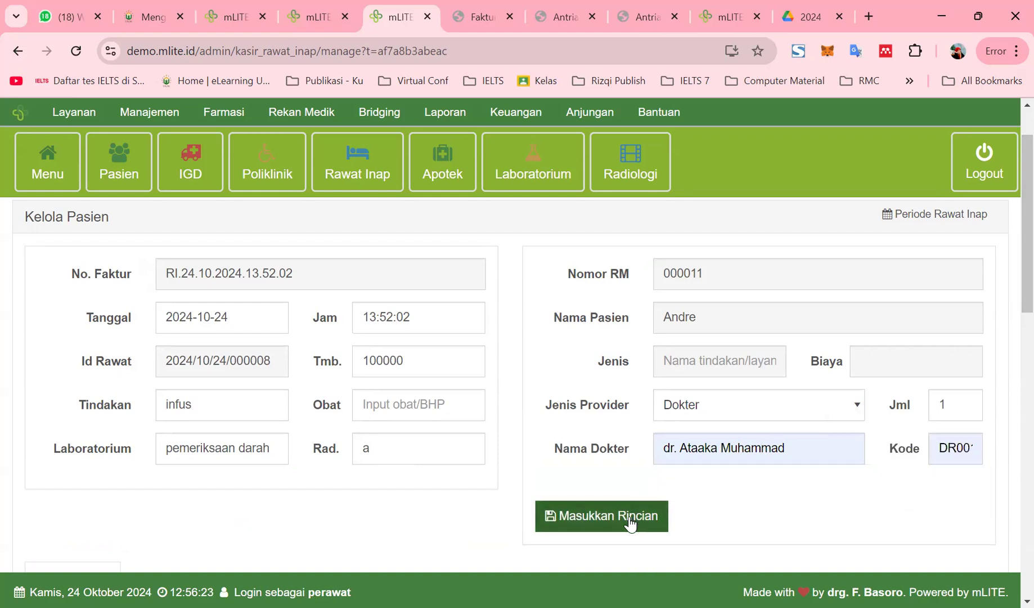
left_click(631, 522)
Review the radiology, operation, and additional charge breakdowns
scroll(413, 487, "down", 3)
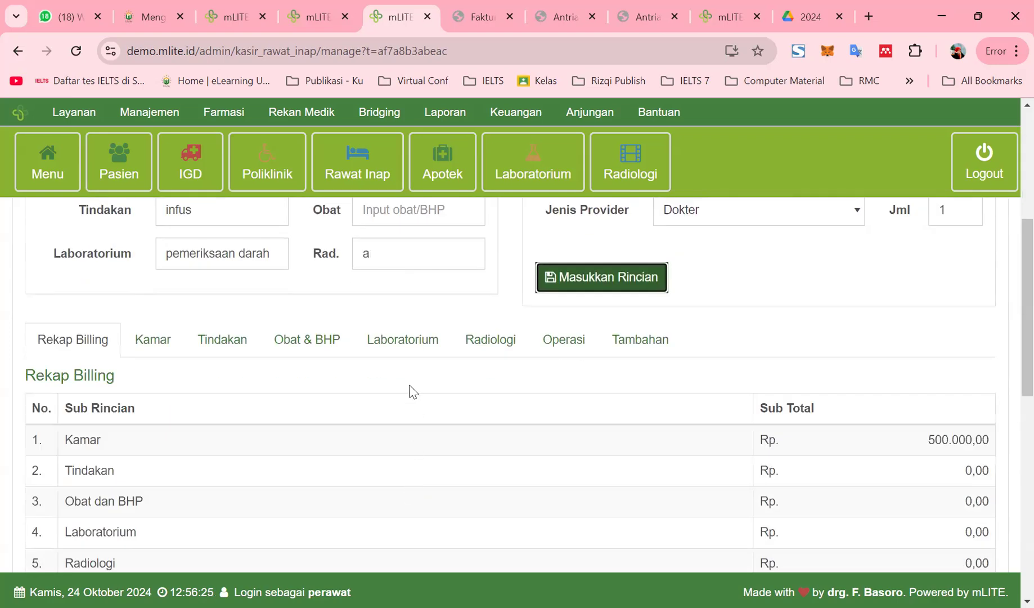
left_click(482, 348)
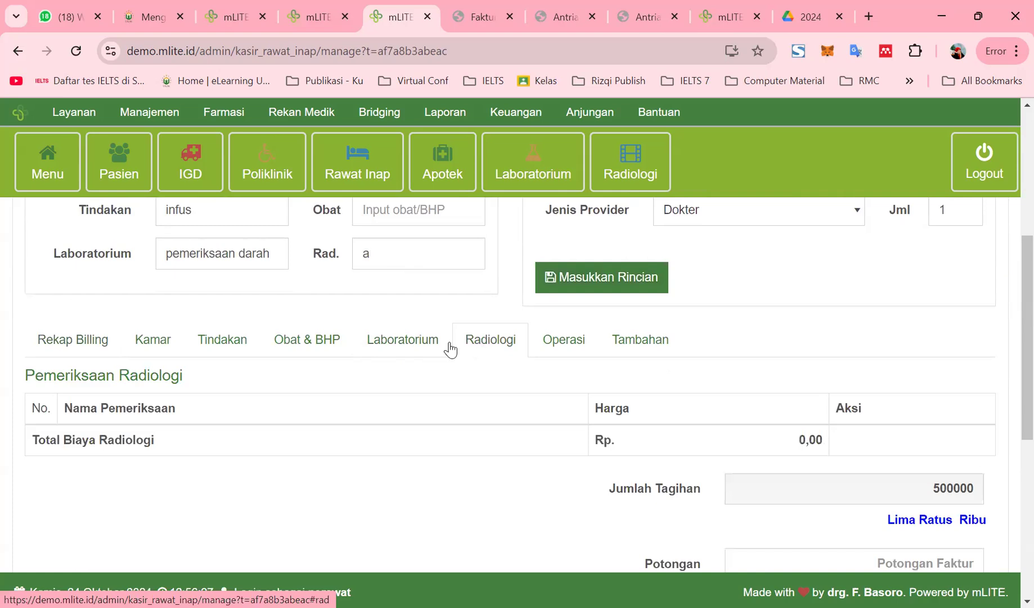
left_click(562, 342)
left_click(654, 336)
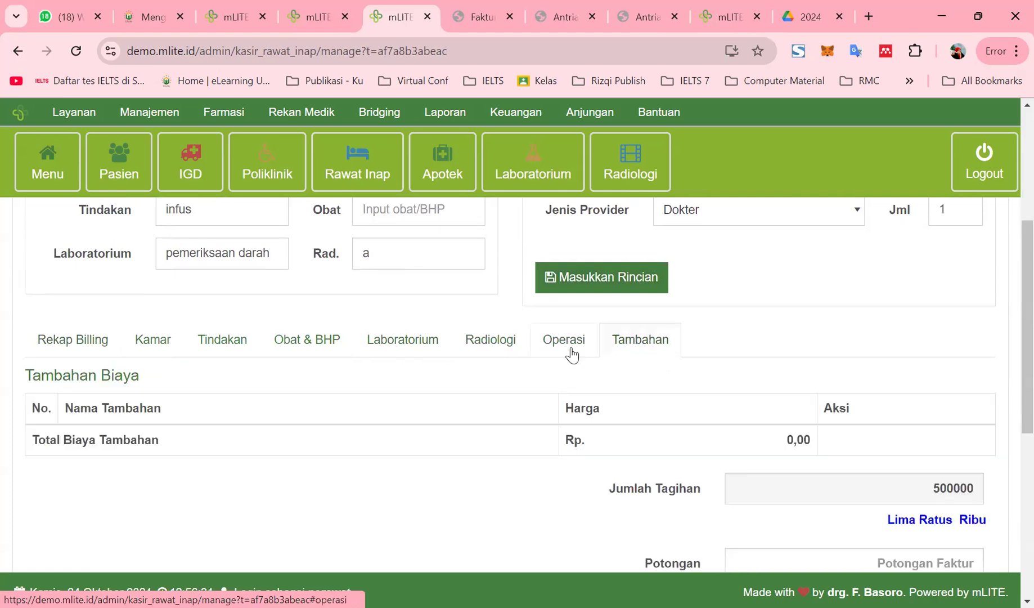
Enter a 5.000.000 payment amount and try saving, dismissing the empty-discount warning
scroll(780, 478, "down", 7)
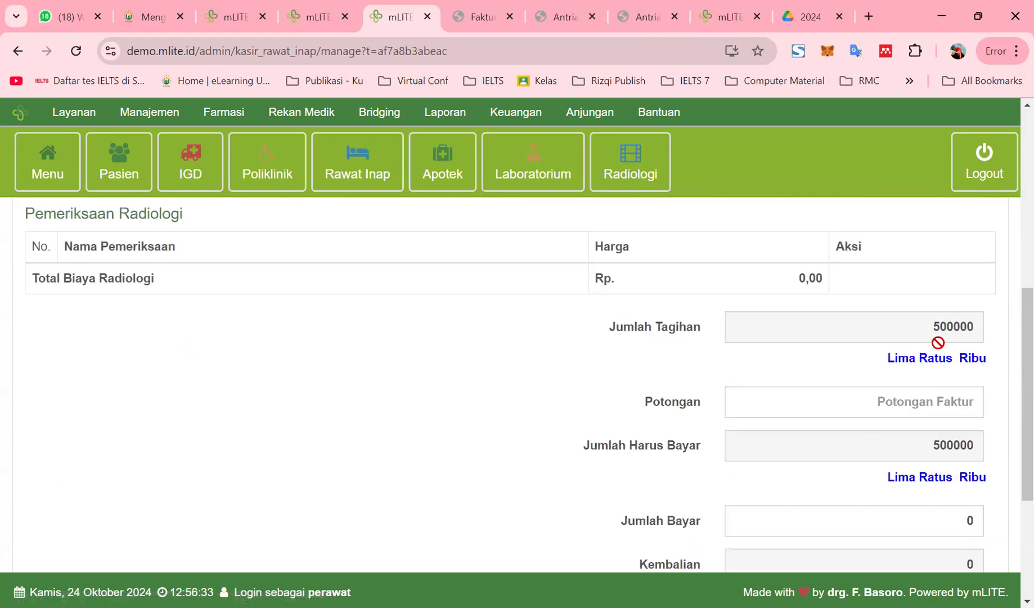
left_click(875, 298)
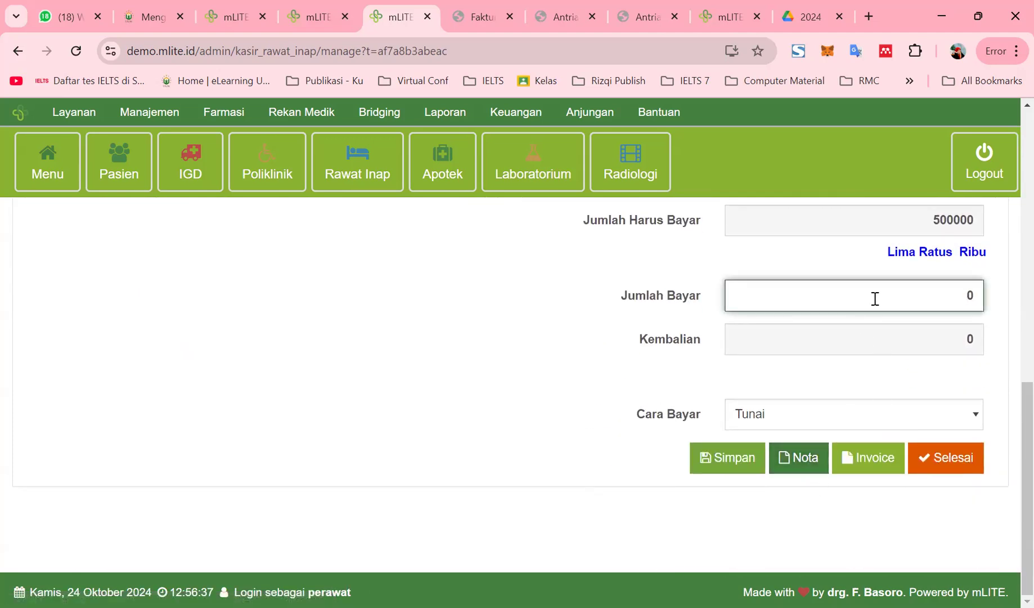
type("5.000.000")
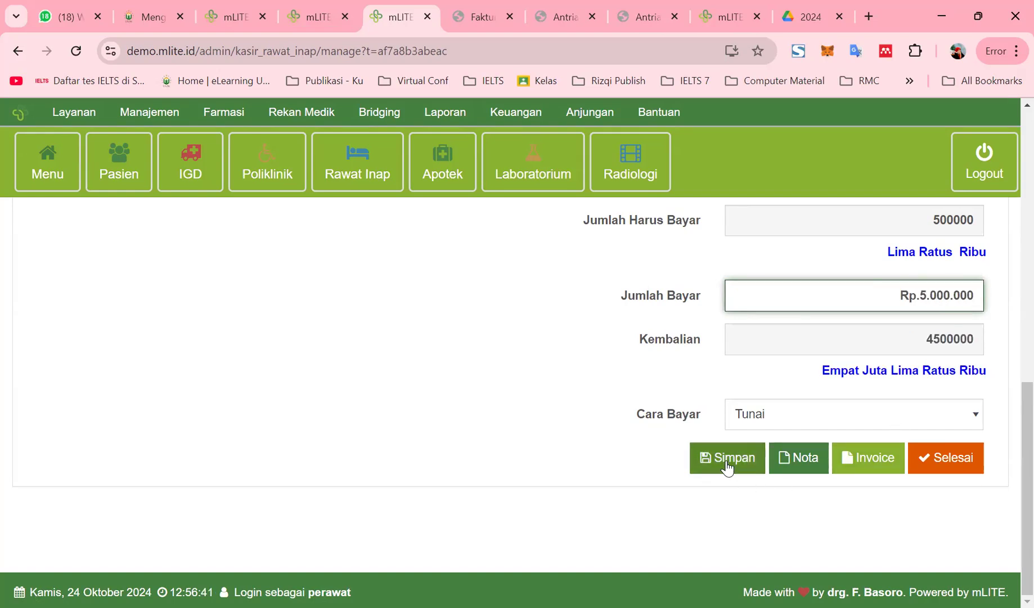
left_click(727, 464)
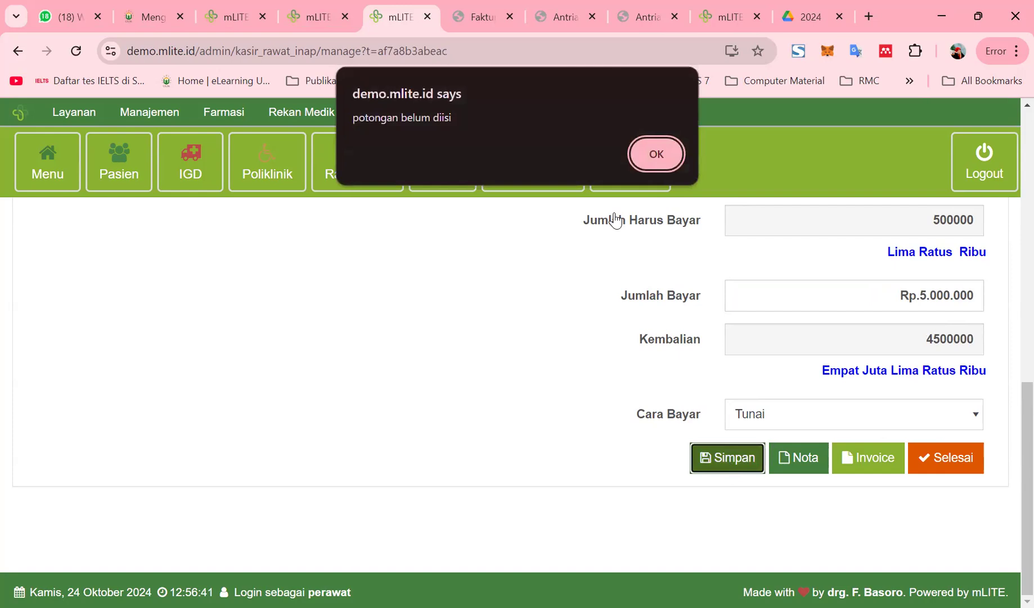
left_click(650, 167)
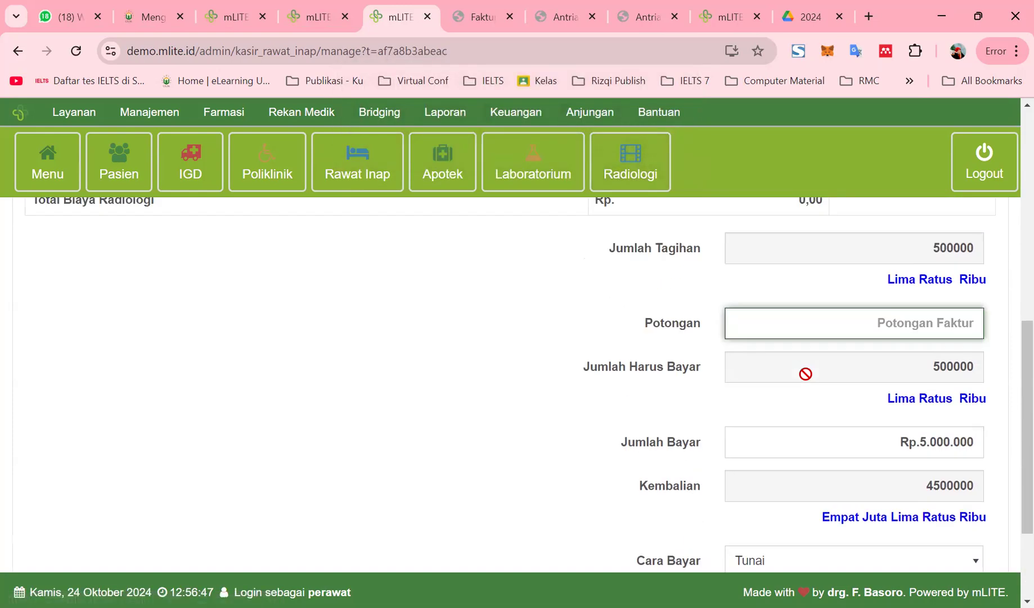
Fill the discount with Rp.123.456, save the payment and confirm the invoice
type("1")
left_click(813, 375)
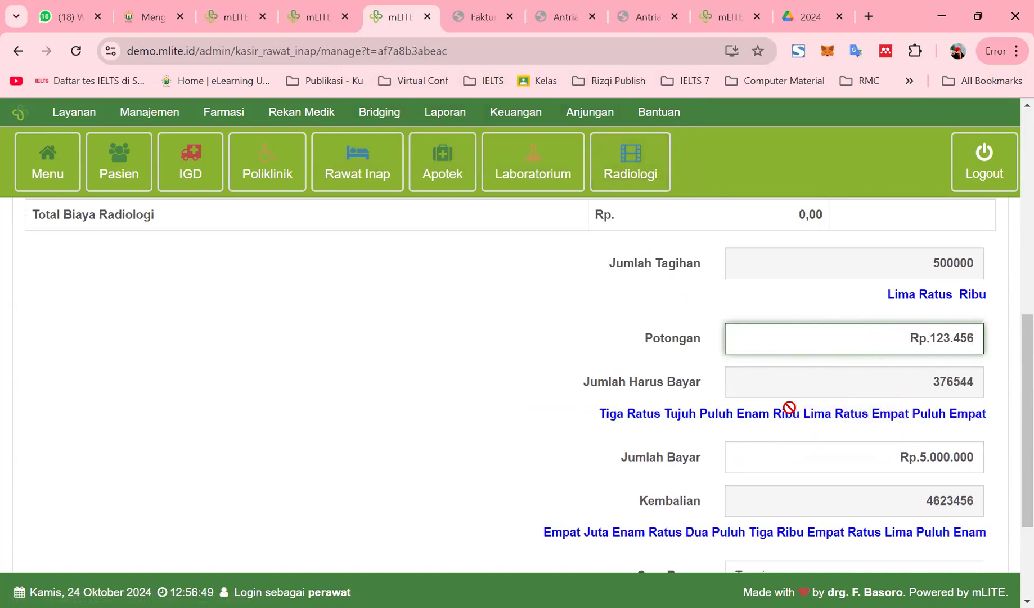
scroll(762, 516, "down", 3)
left_click(737, 456)
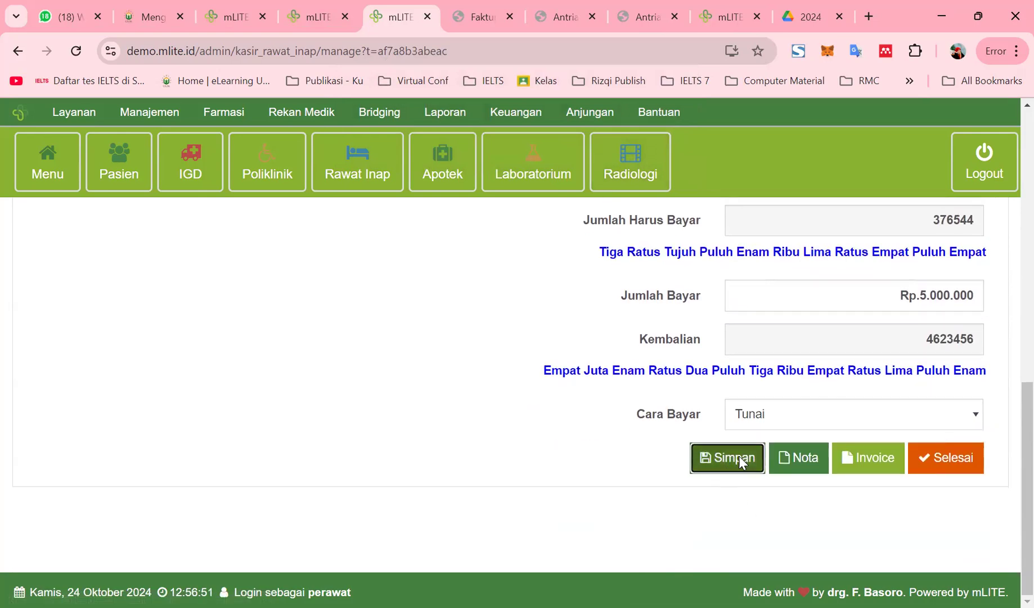
left_click(716, 206)
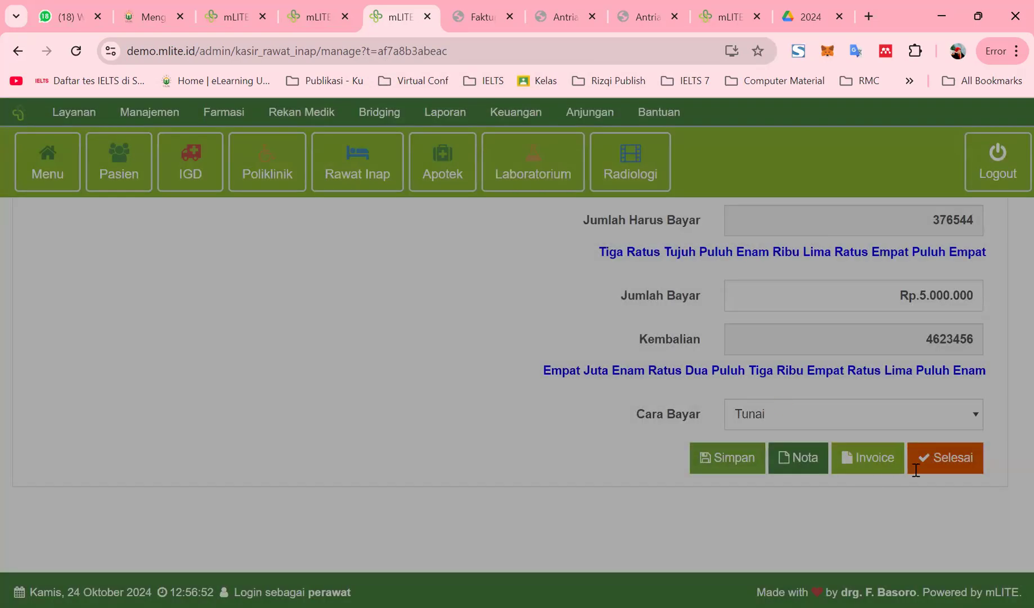
Finish the payment, check Status Bayar in the cashier list, and go to Laboratorium
scroll(950, 467, "down", 3)
left_click(951, 465)
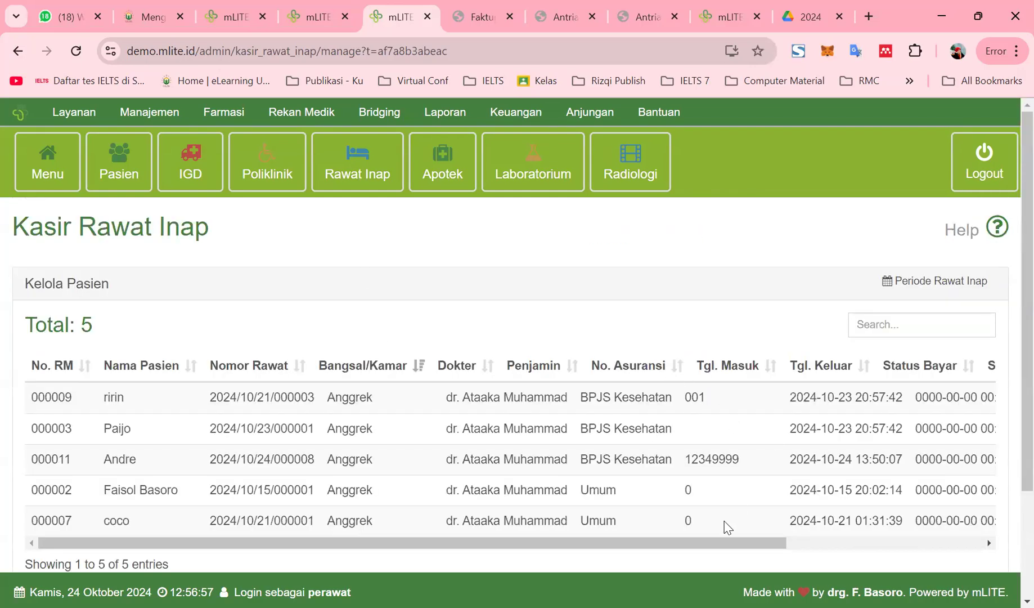
mouse_move(750, 543)
left_mouse_down()
mouse_move(947, 544)
mouse_move(750, 543)
left_mouse_up()
left_click_drag(677, 546, 905, 561)
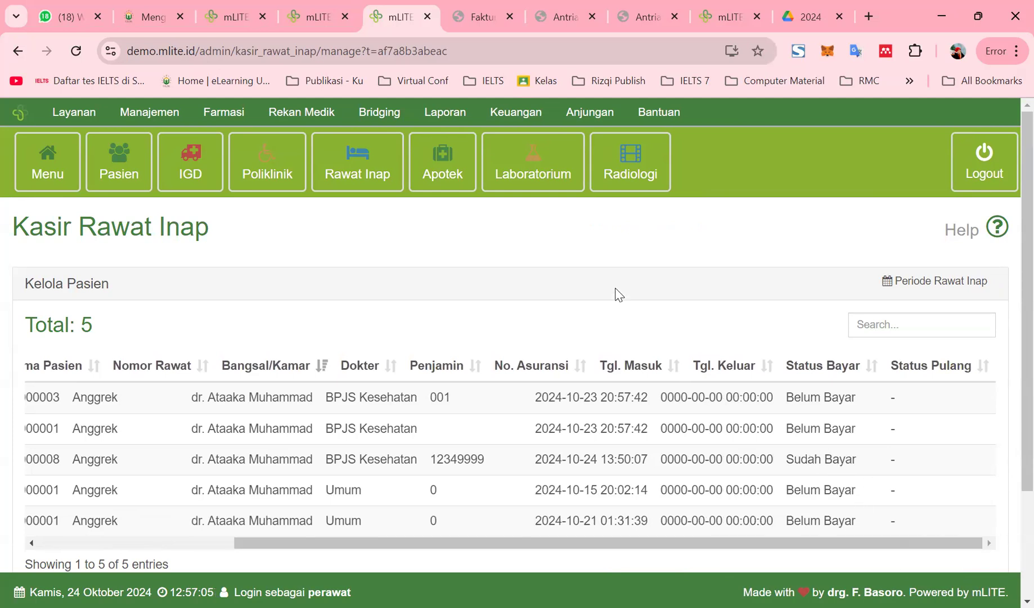
left_click(547, 192)
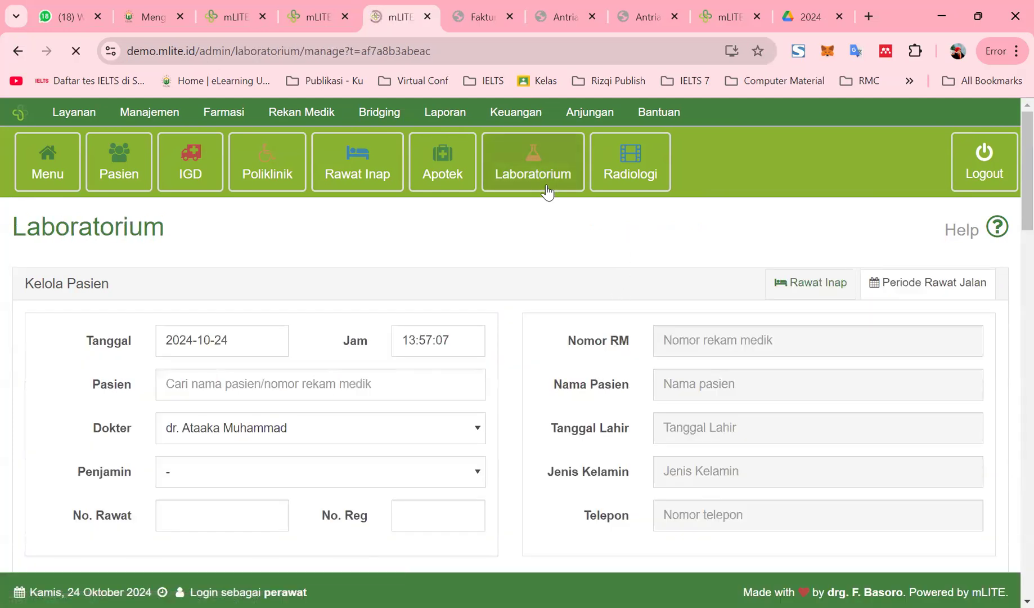
On the Radiologi registration page, search for 'andre' and load Andre into the visit form
left_click(642, 191)
left_click(625, 190)
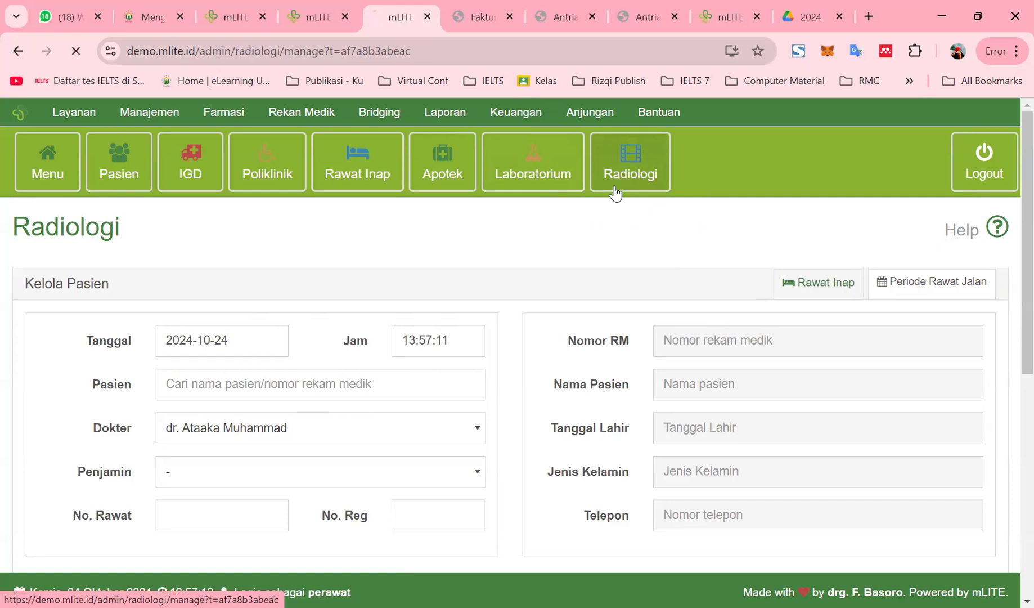
scroll(257, 422, "down", 5)
scroll(257, 422, "up", 4)
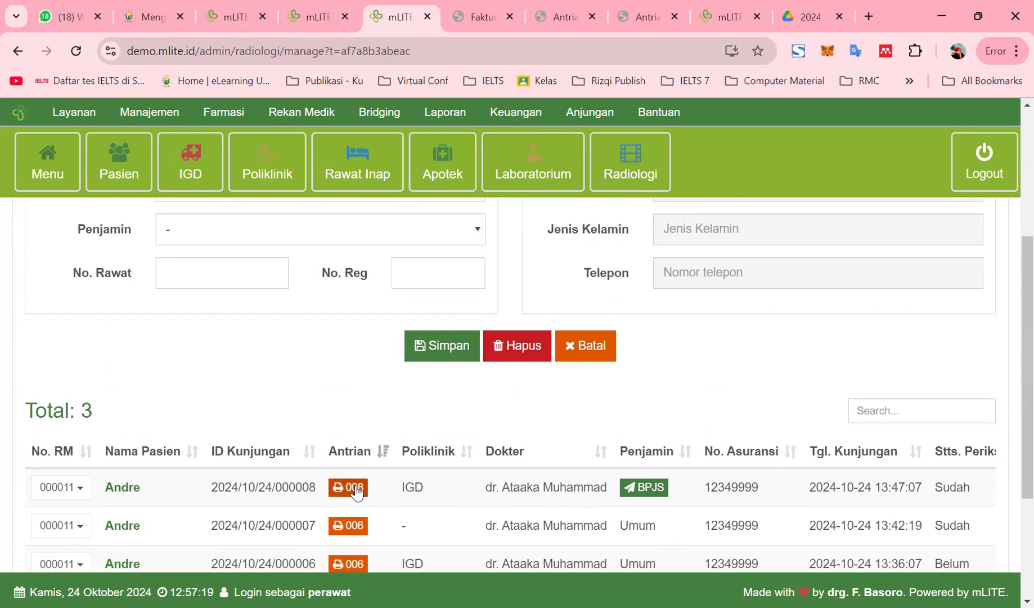
scroll(293, 392, "up", 5)
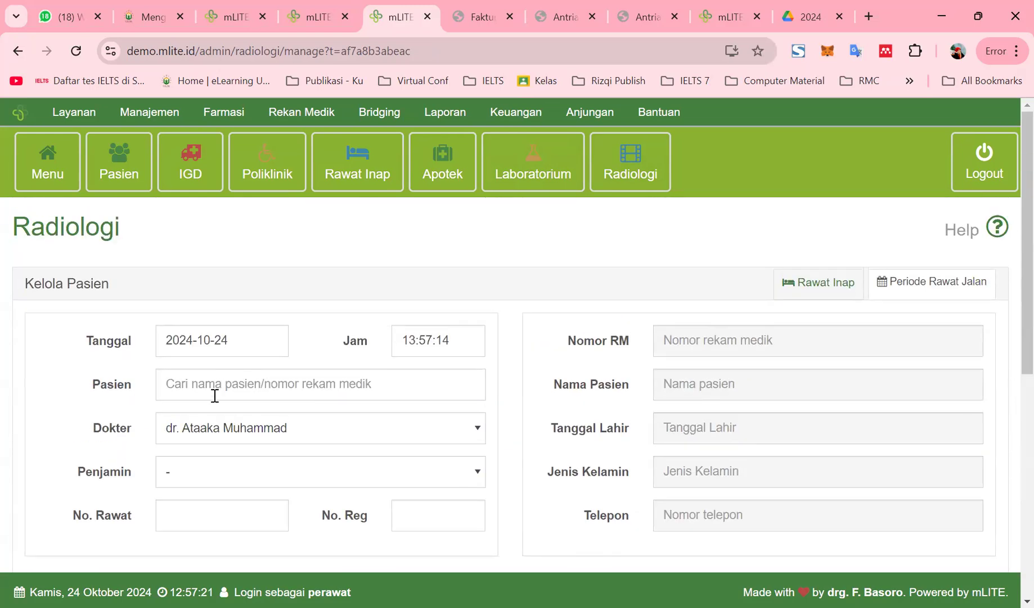
left_click(250, 393)
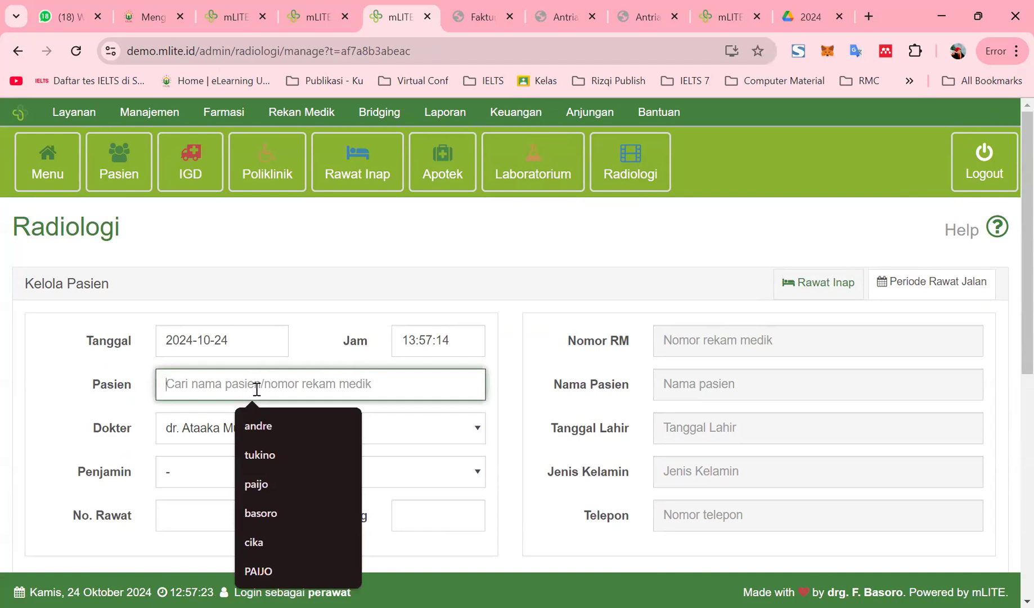
type("andre")
key("Return")
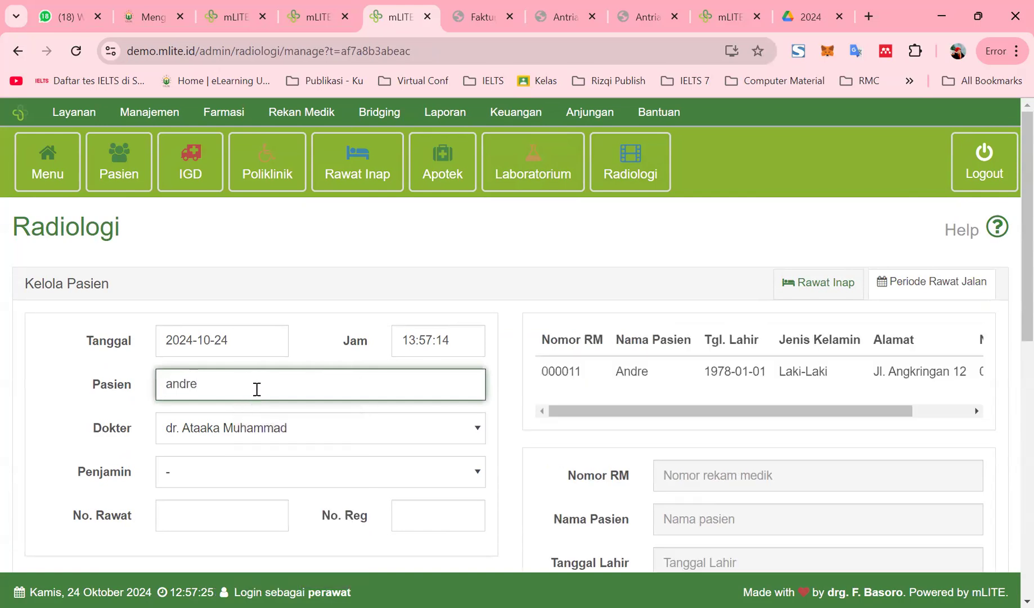
left_click(671, 372)
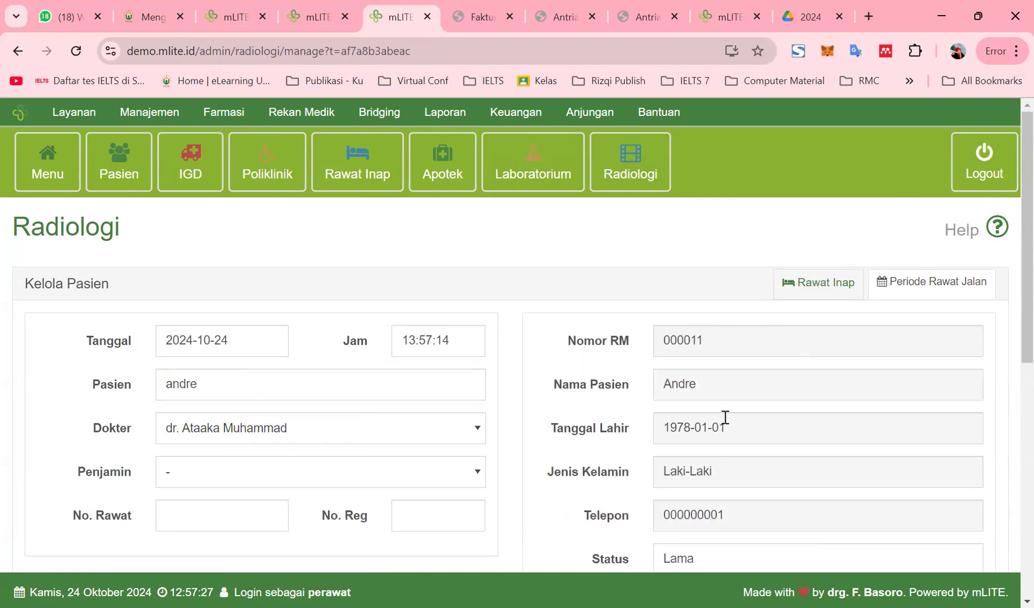
Set the visit's payer (Penjamin) to BPJS Kesehatan
scroll(719, 489, "down", 3)
scroll(214, 318, "up", 3)
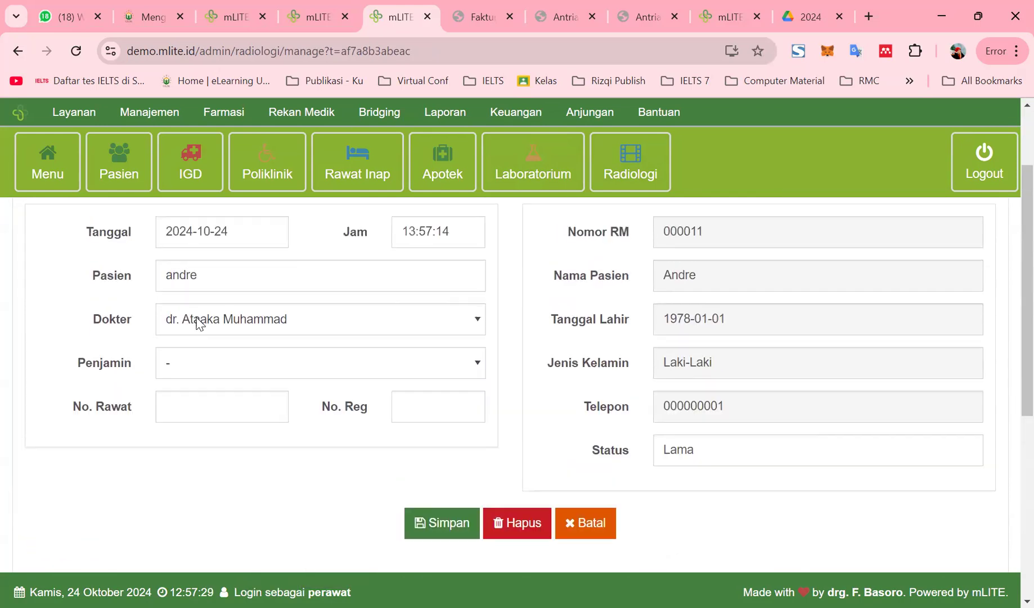
left_click(220, 473)
left_click(223, 555)
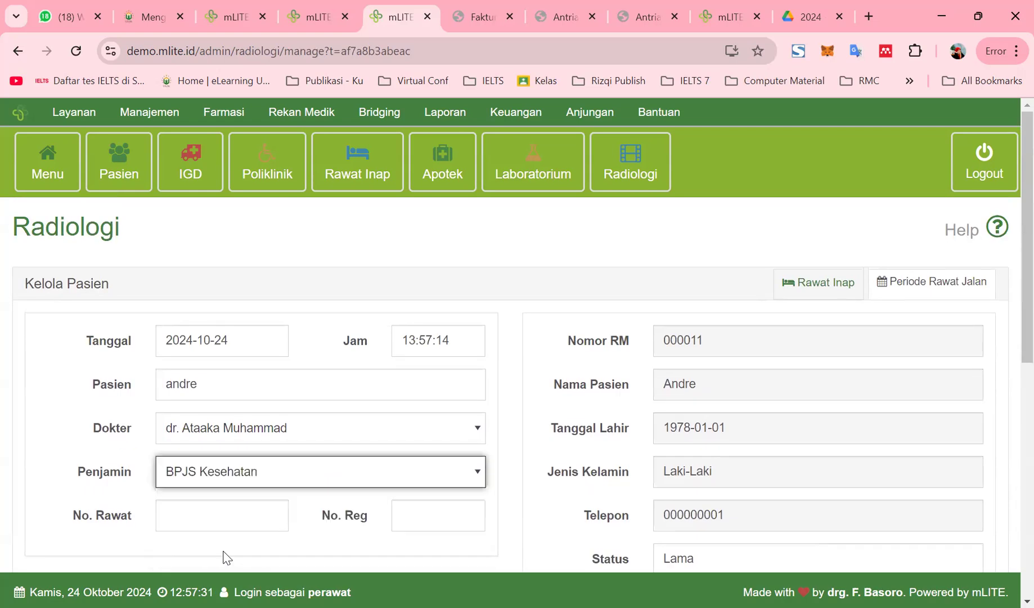
scroll(260, 434, "down", 3)
Fill care number 2024/10/24/000009 and registration number 009, then save the radiology visit
left_click(242, 354)
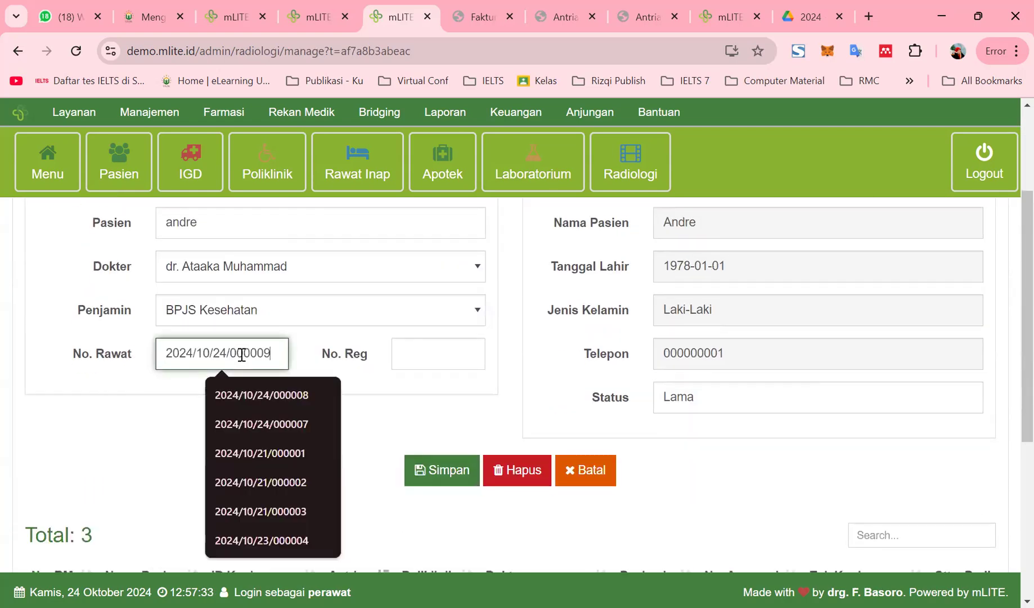
left_click(405, 356)
type("007")
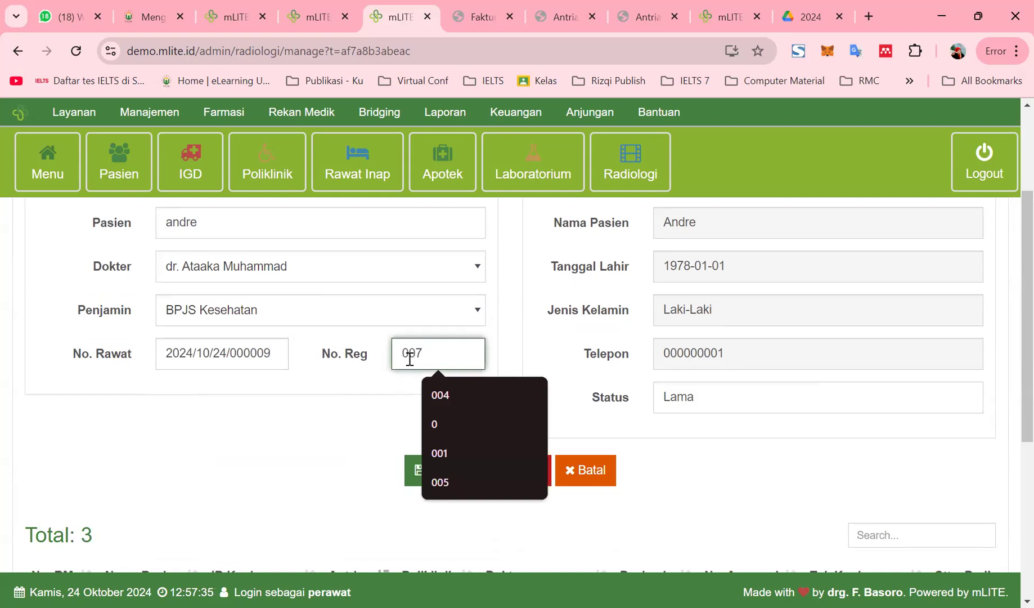
left_click(409, 359)
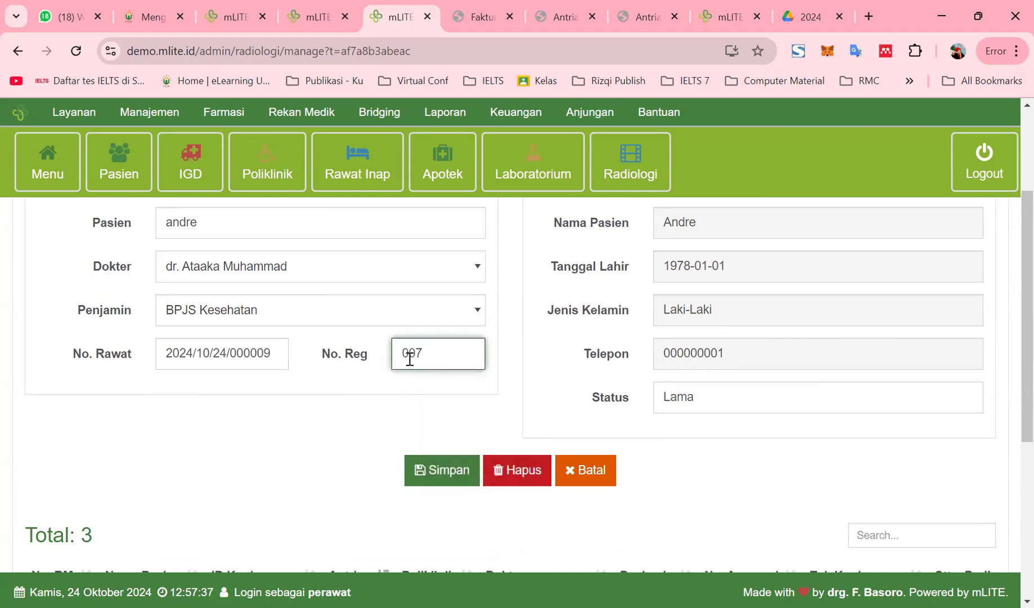
left_click(409, 359)
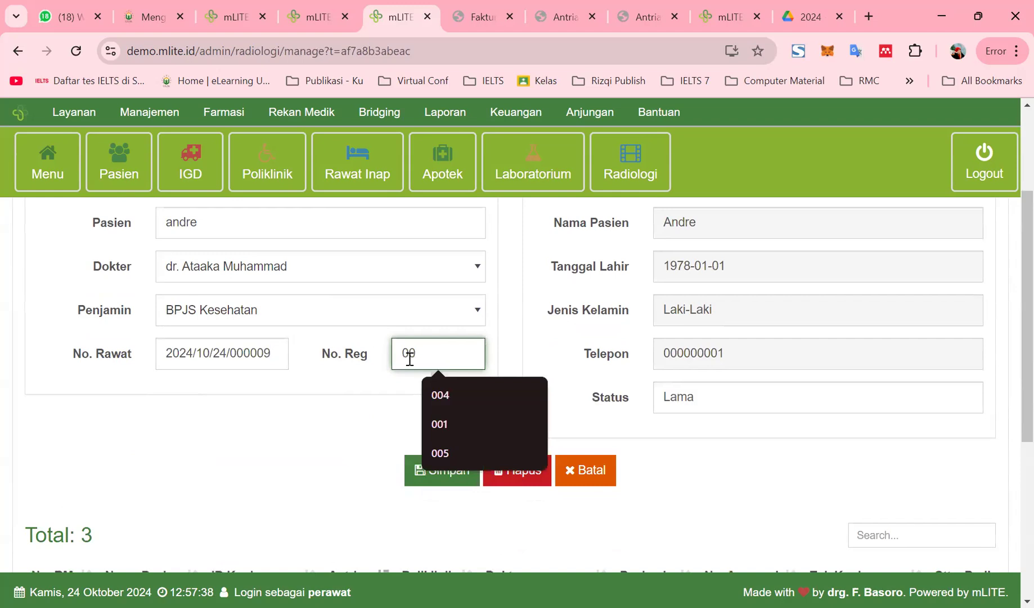
type("9")
left_click(437, 472)
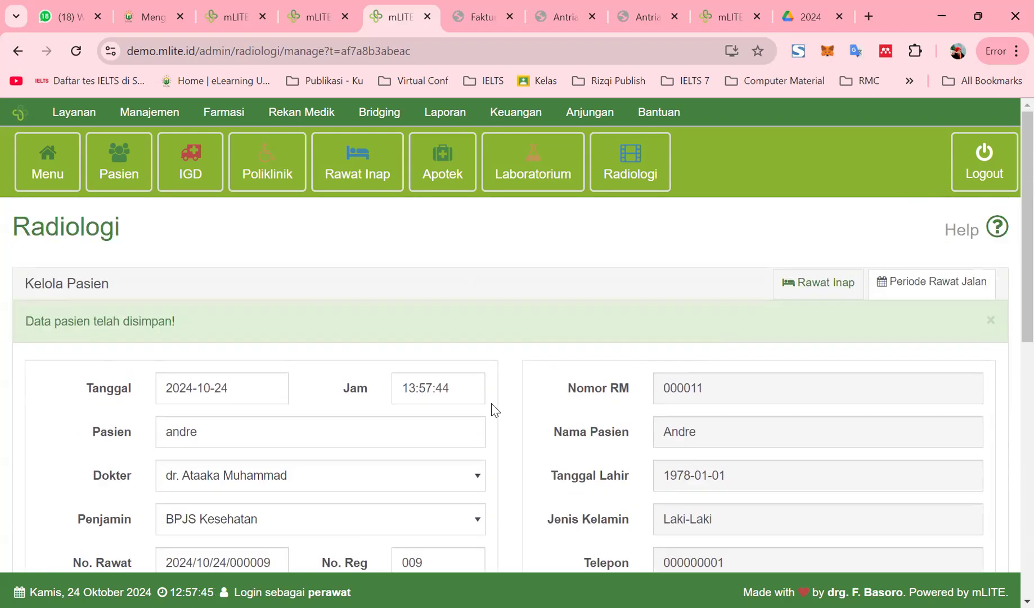
scroll(526, 438, "down", 8)
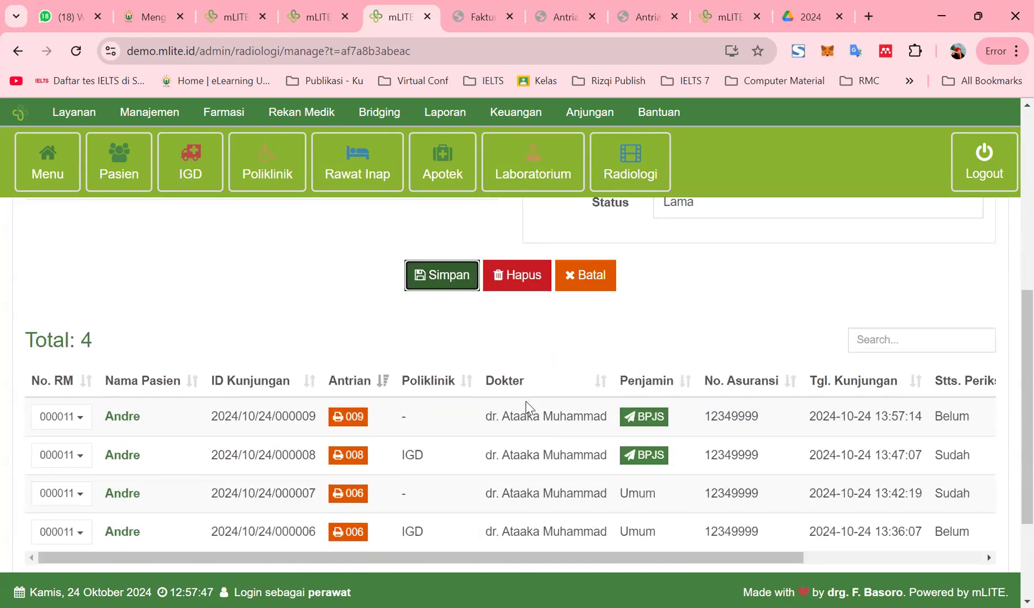
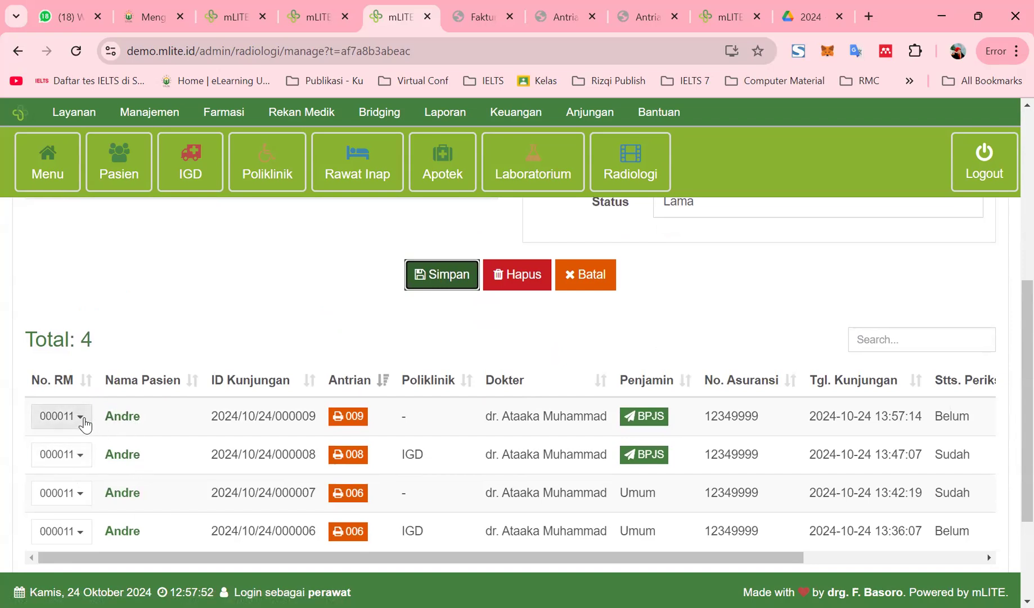
For the latest visit, open the radiology examination form and choose the RAD001 Thorax procedure
left_click(80, 417)
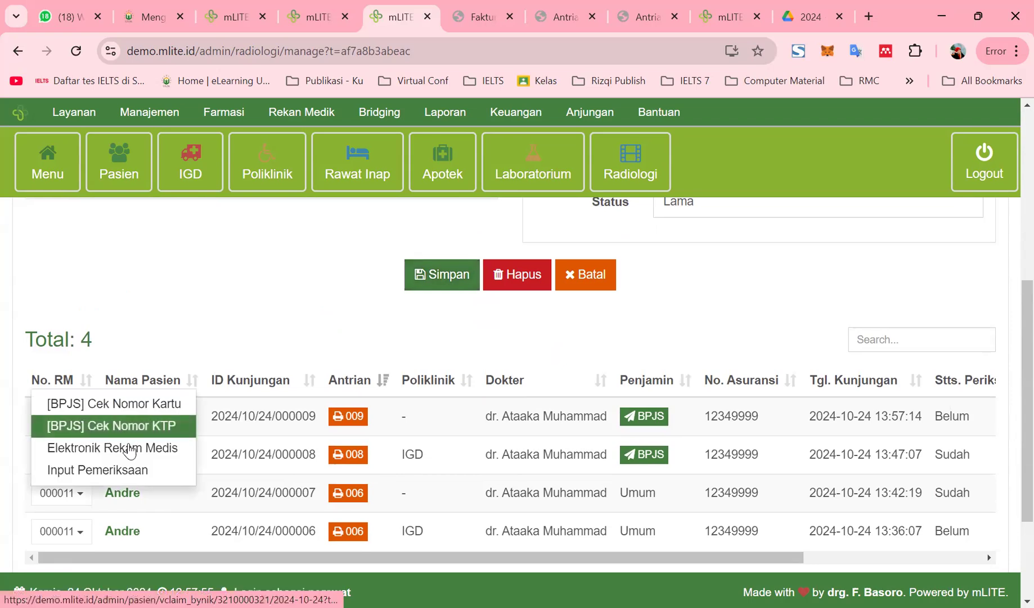
left_click(117, 471)
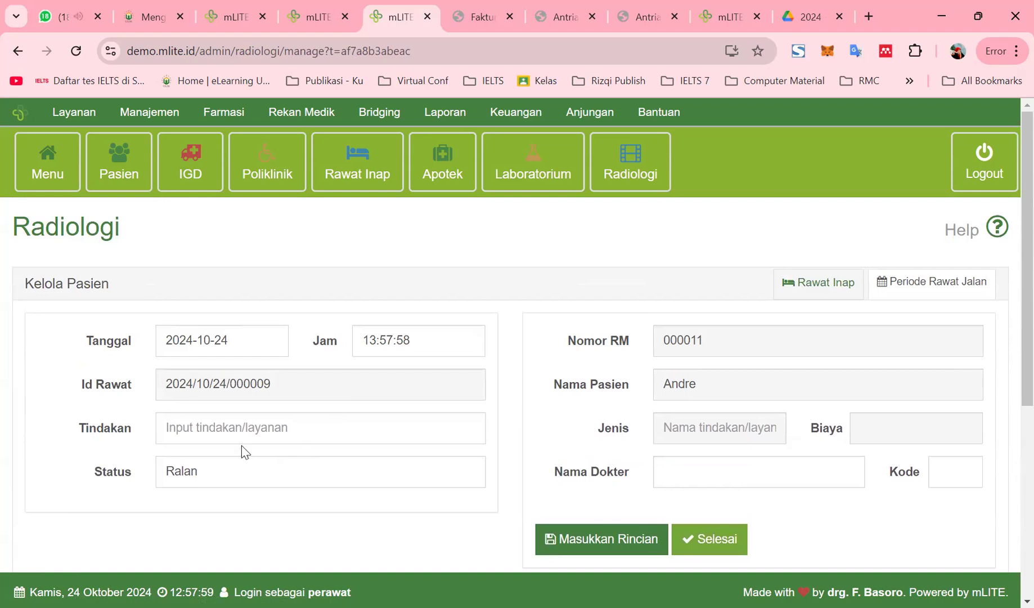
left_click(244, 427)
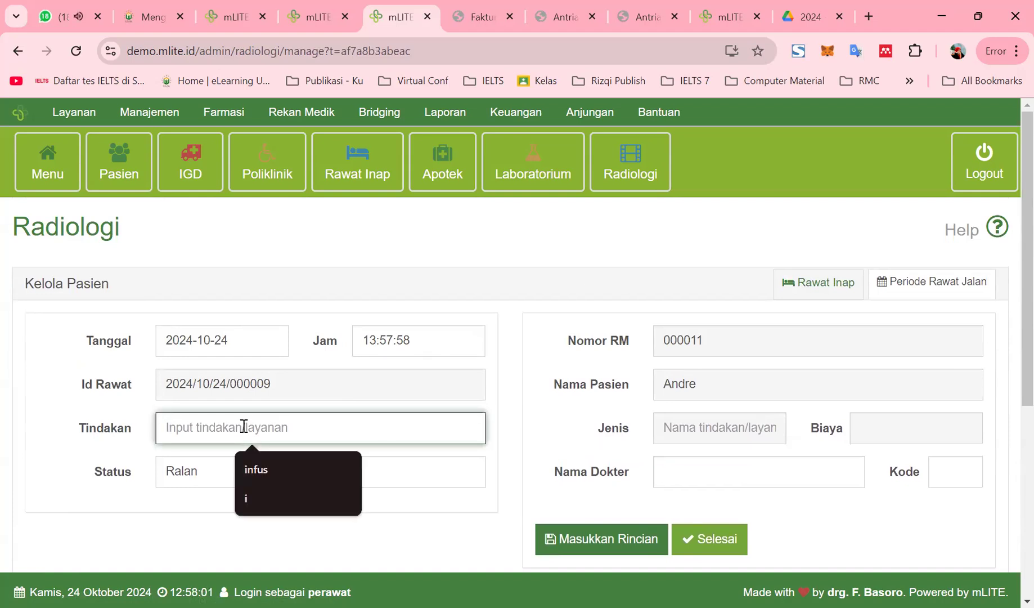
type("ce")
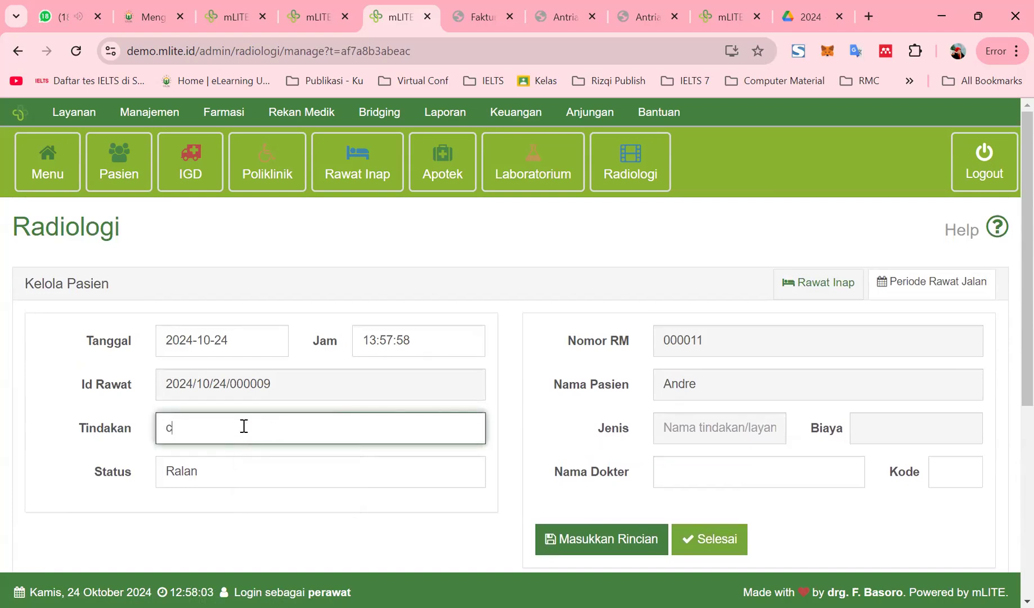
key("BackSpace")
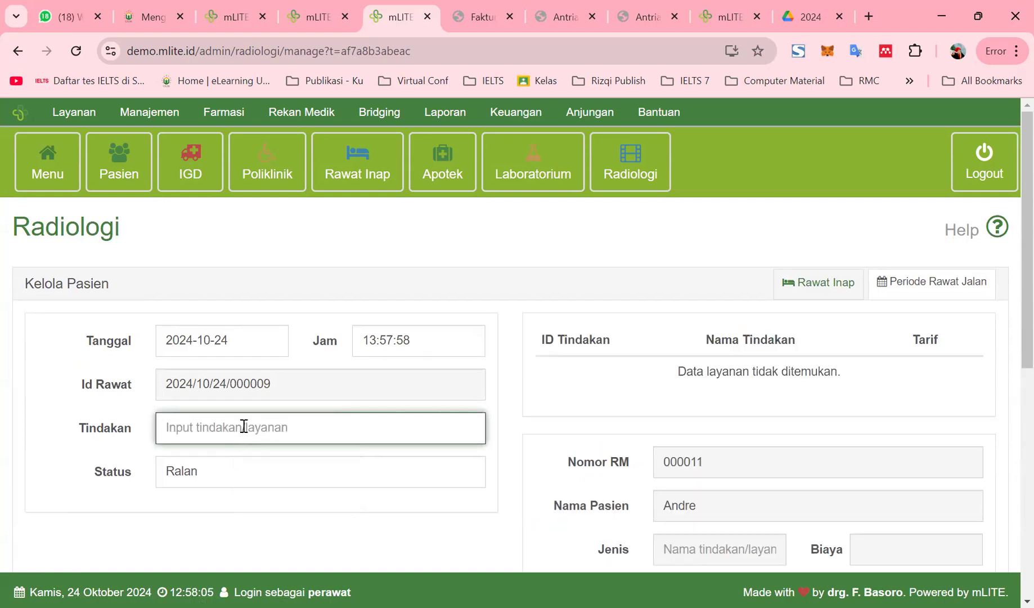
type("infus")
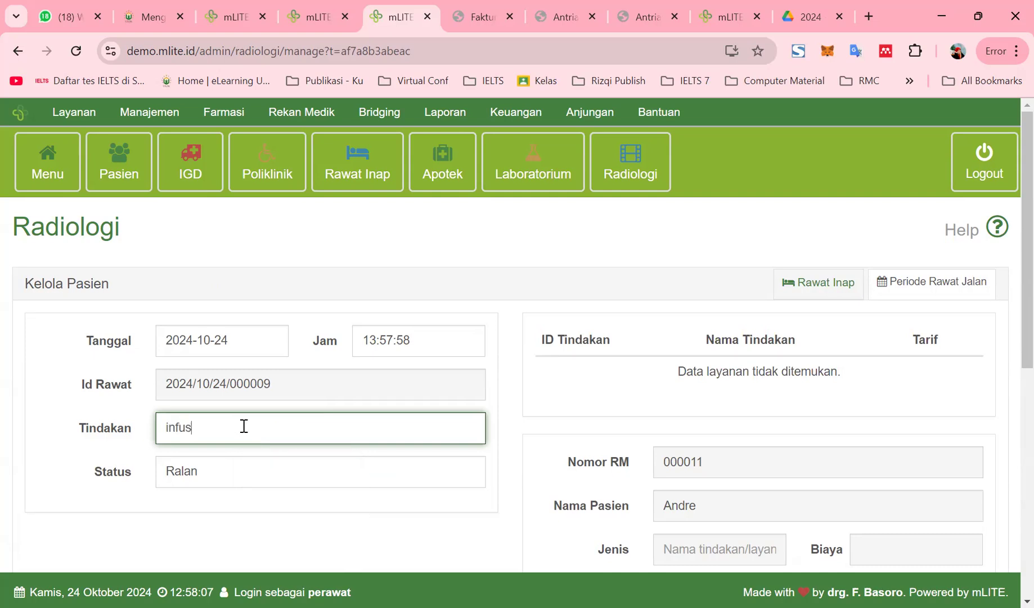
key("BackSpace")
key("BackSpace")
key("BackSpace")
key("BackSpace")
type("amb")
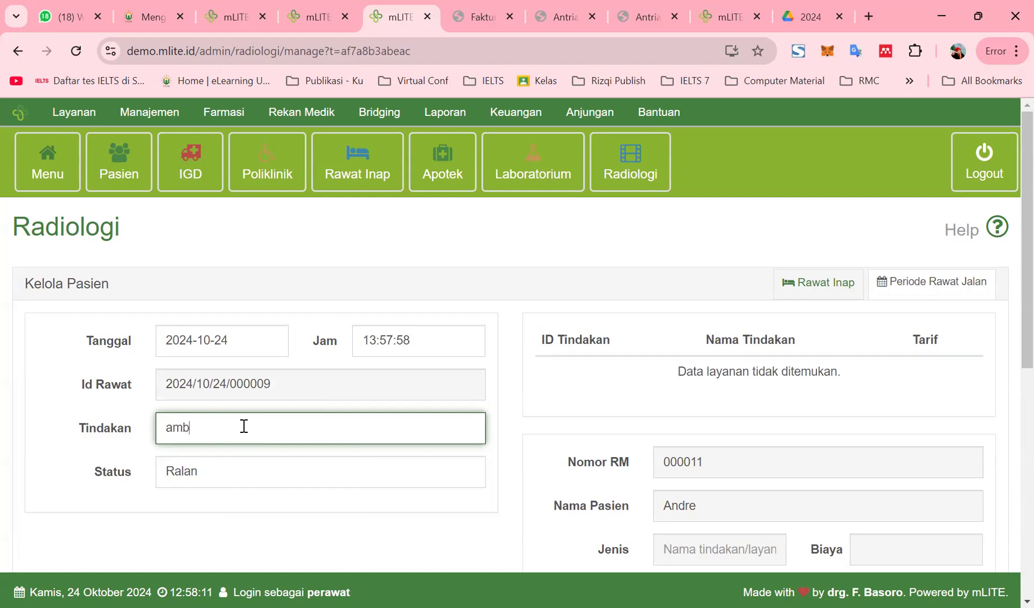
key("BackSpace")
type("da")
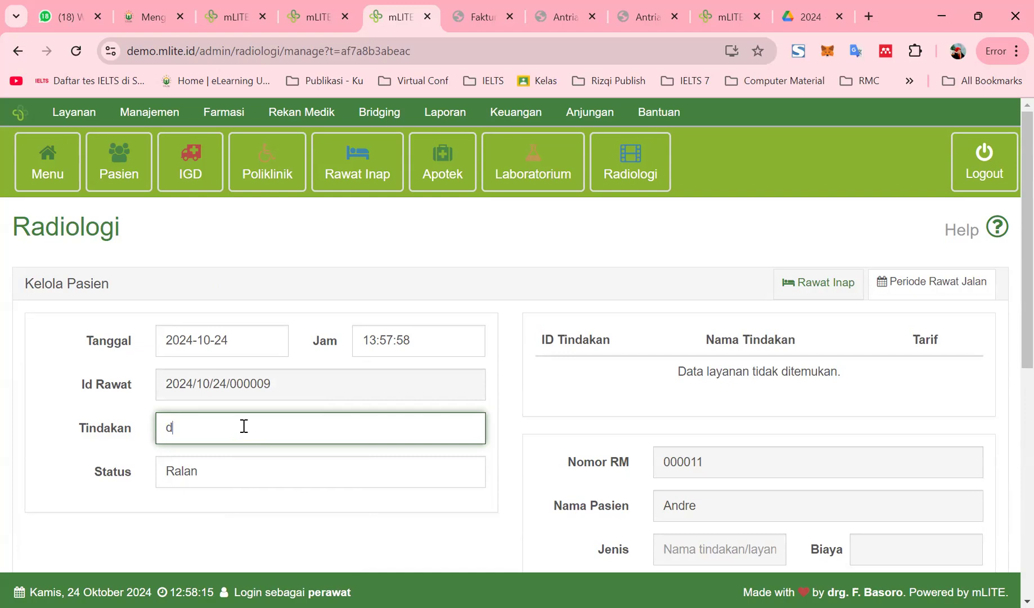
key("BackSpace")
type("t")
key("BackSpace")
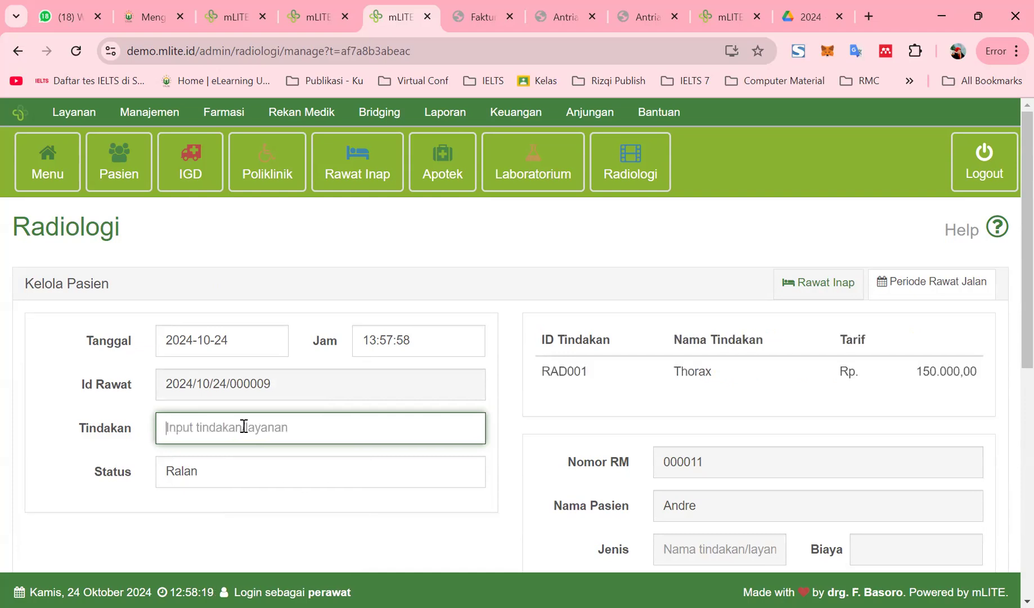
left_click(575, 370)
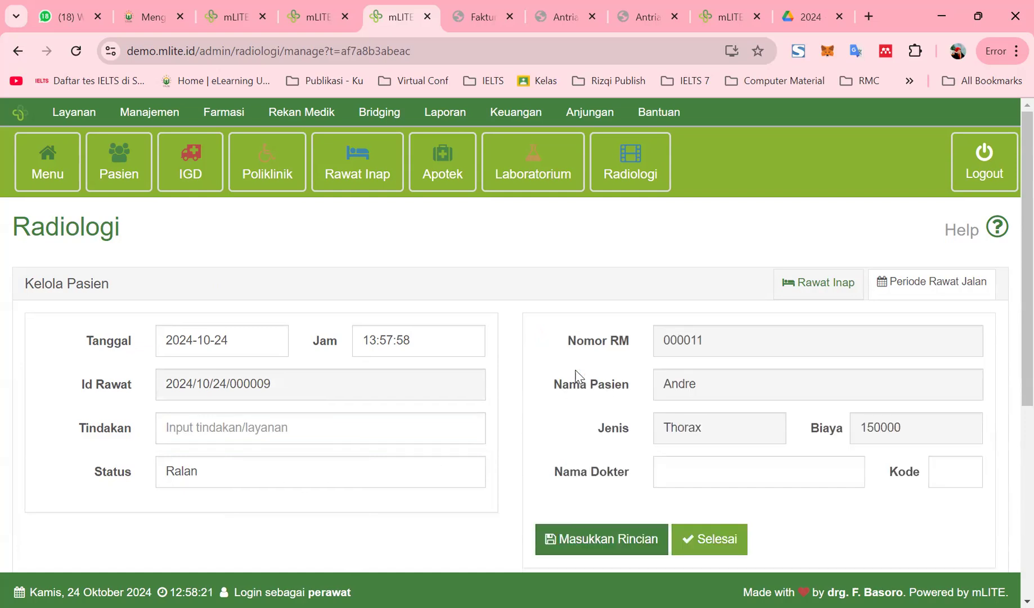
Assign the attending doctor with code DR001 to the examination
left_click(718, 472)
left_click(773, 513)
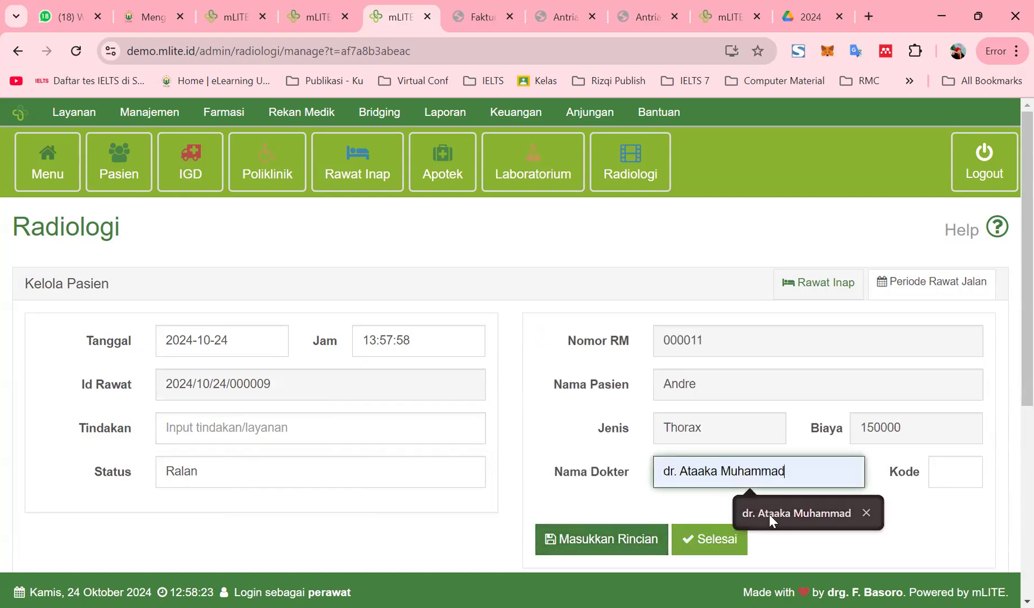
left_click(946, 472)
left_click(931, 512)
left_click(742, 514)
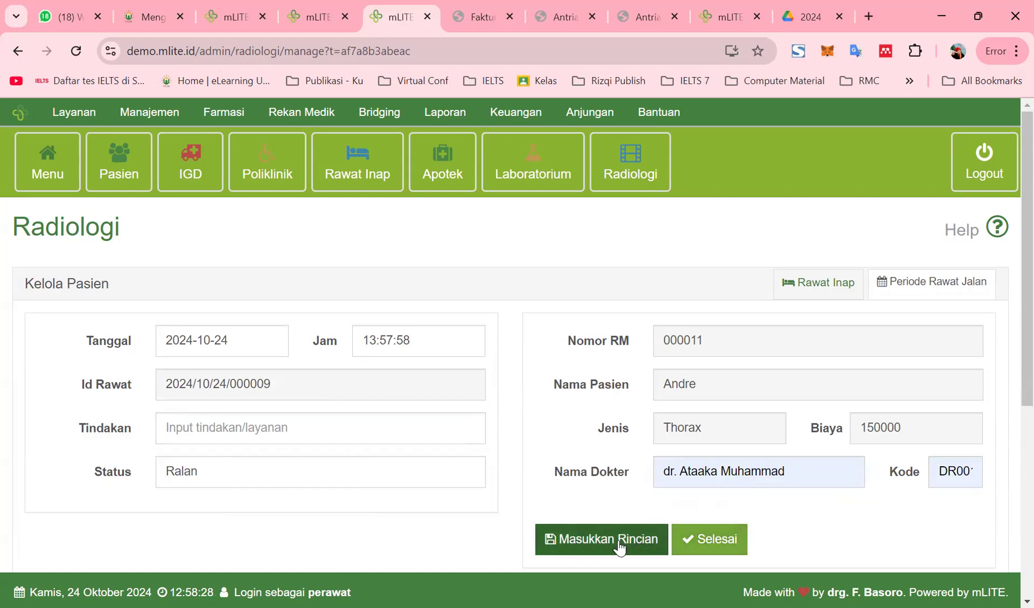
Search 'thora', reselect RAD001 Thorax at 150000 and save the examination
left_click(299, 431)
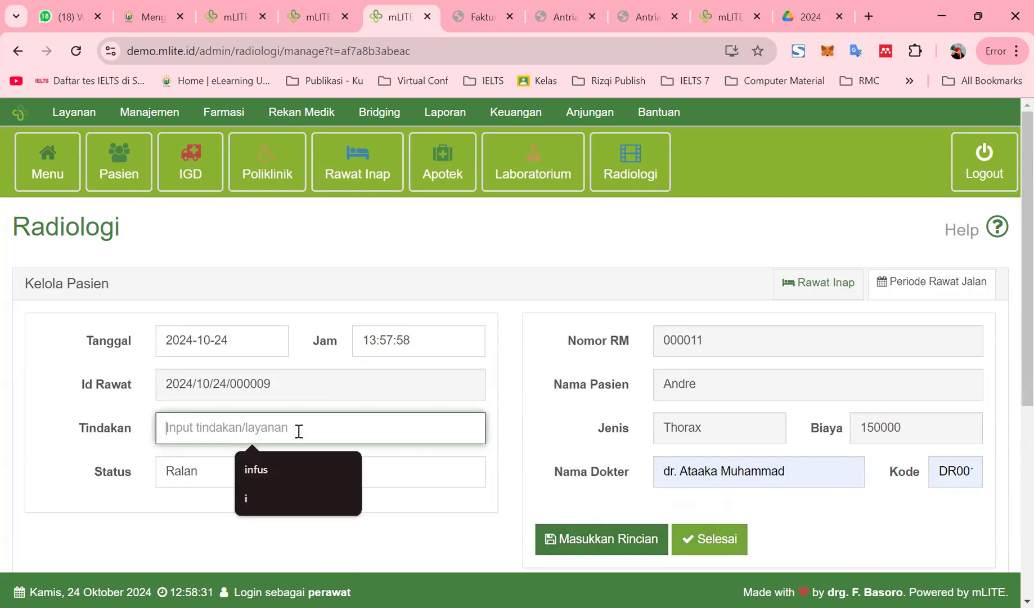
type("thorax")
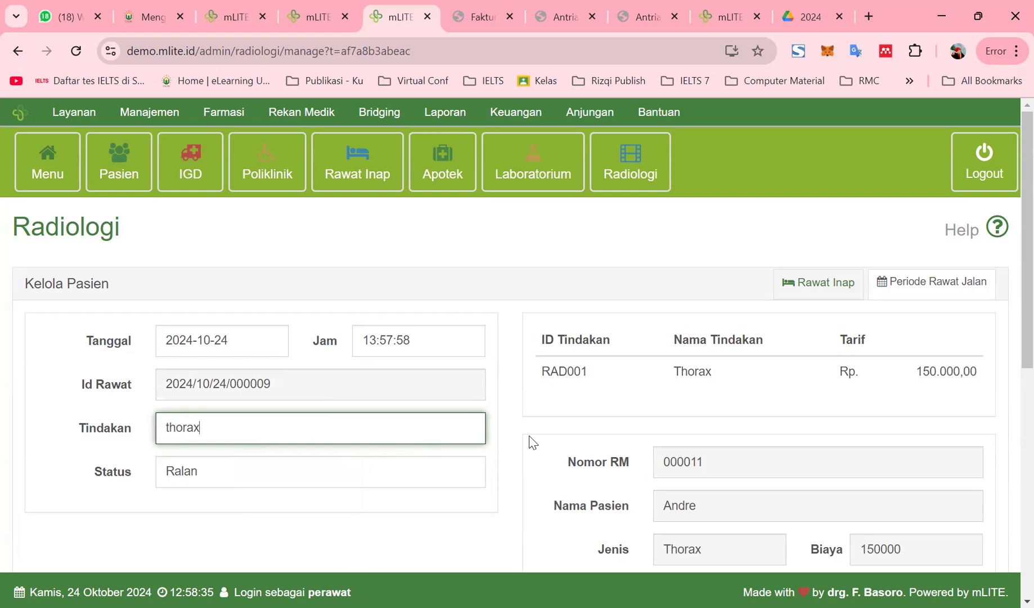
left_click(555, 409)
left_click(576, 376)
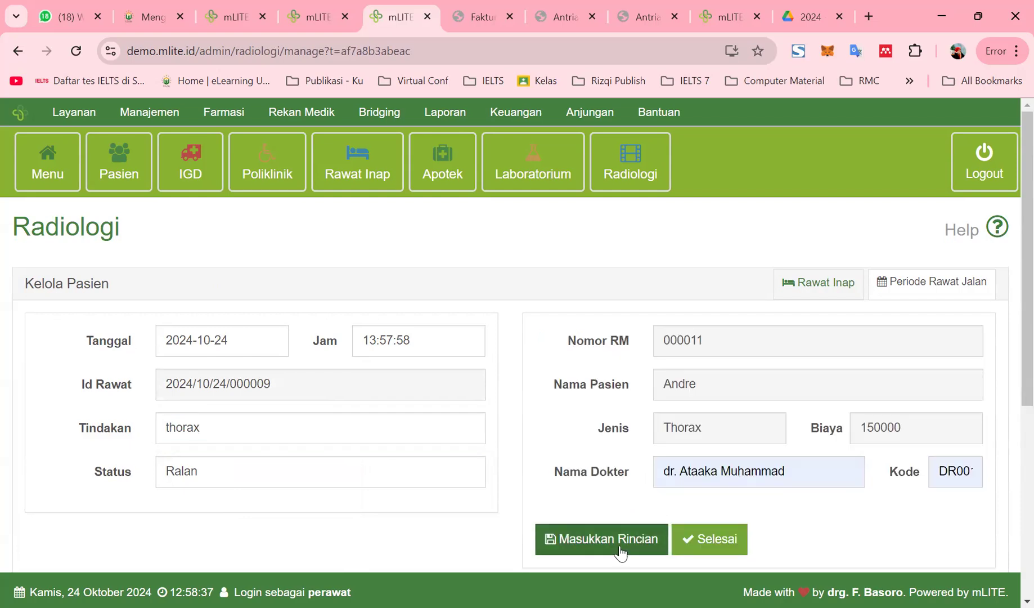
left_click(686, 548)
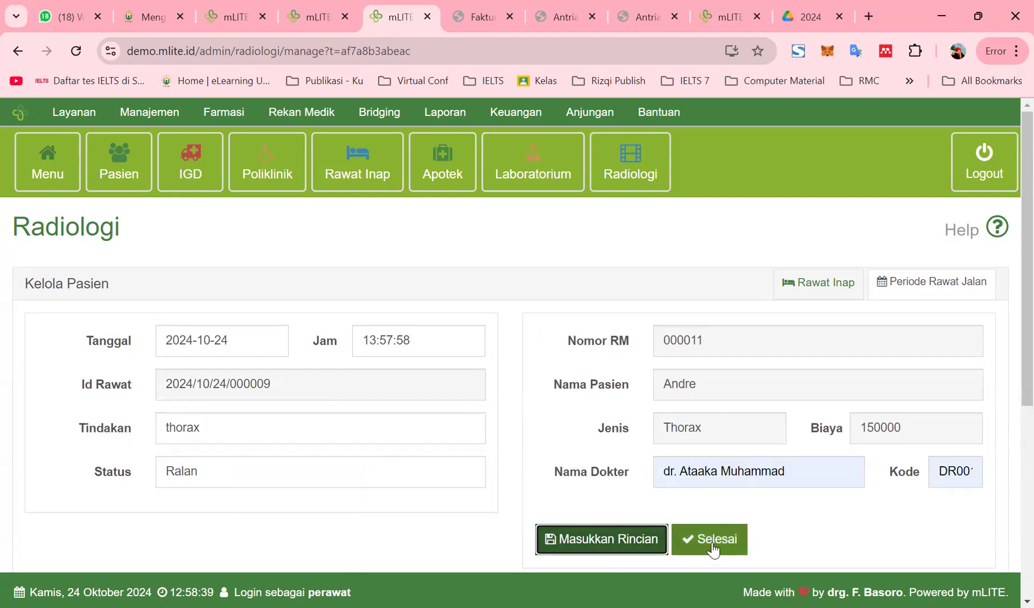
Replace the procedure text with 'tho' and choose the Thorax examination
scroll(696, 508, "down", 4)
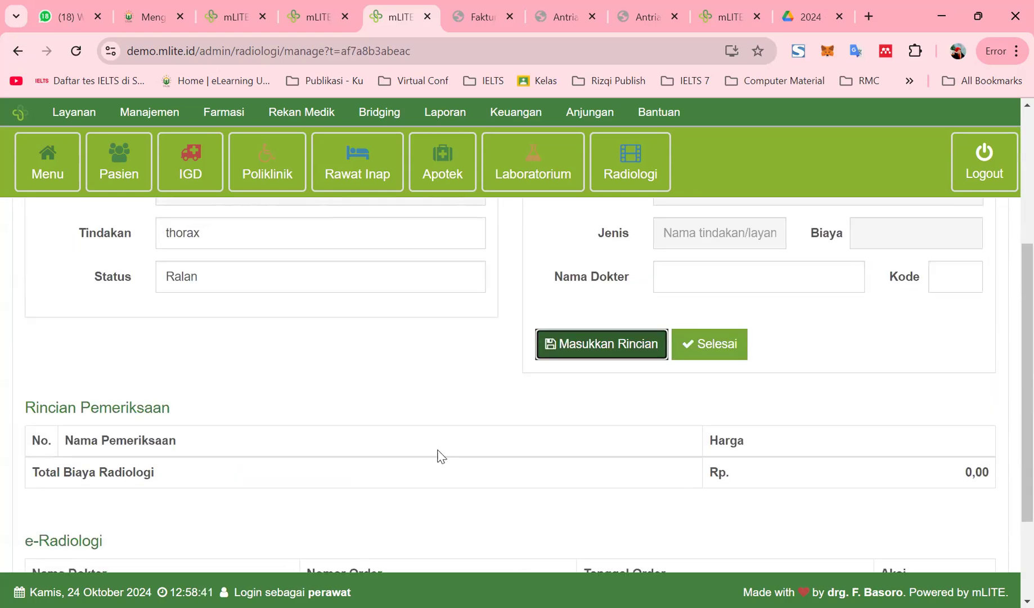
scroll(589, 450, "down", 3)
scroll(593, 456, "up", 4)
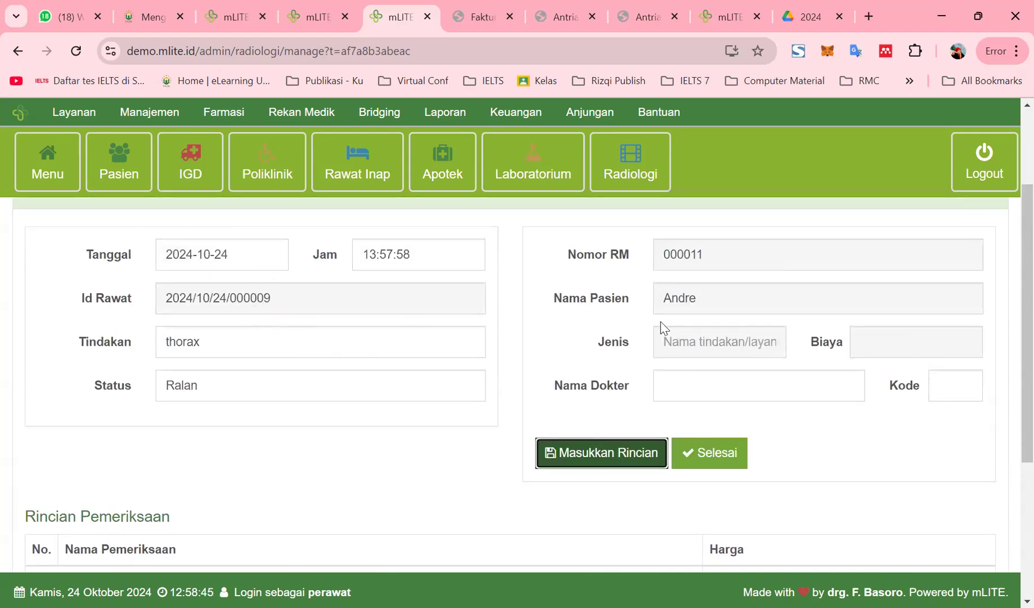
scroll(244, 391, "up", 3)
left_click(219, 474)
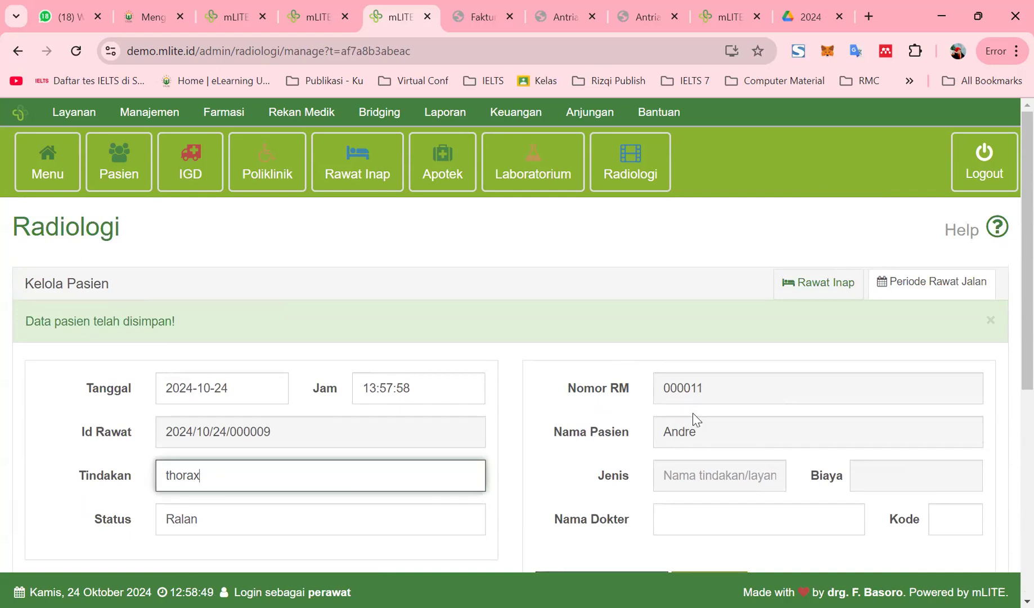
left_click(694, 484)
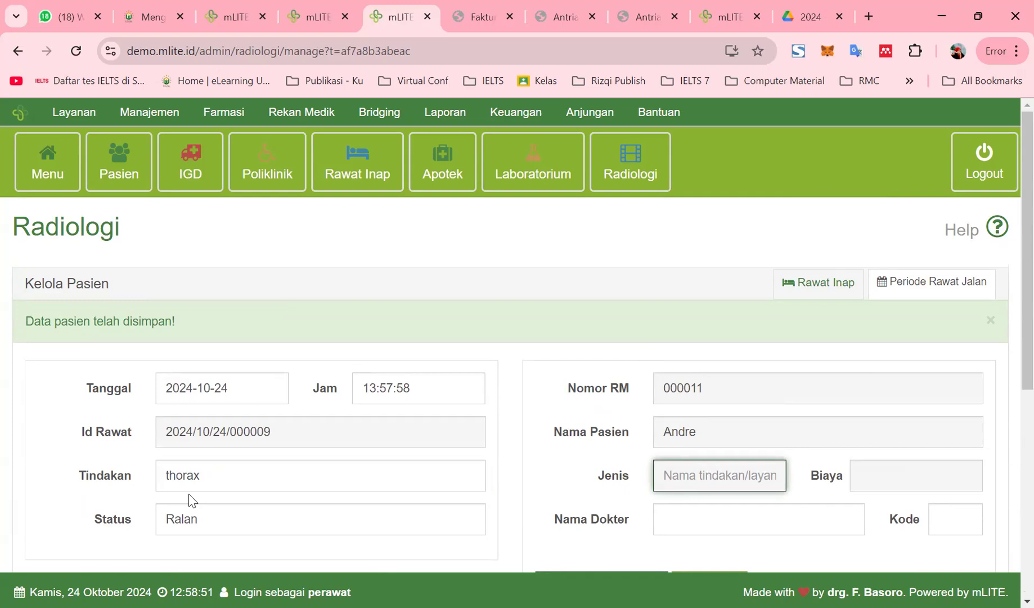
left_click_drag(202, 476, 69, 468)
type("tho")
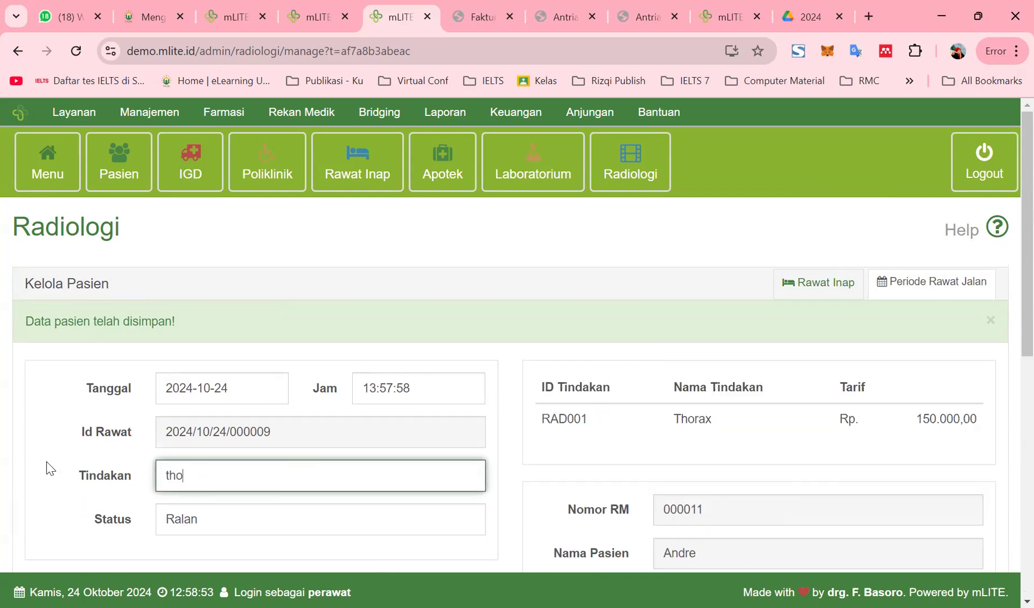
left_click(706, 417)
Fill the examining doctor's name and doctor code DR001 from the suggestions
scroll(693, 480, "down", 1)
scroll(693, 480, "down", 3)
left_click(710, 362)
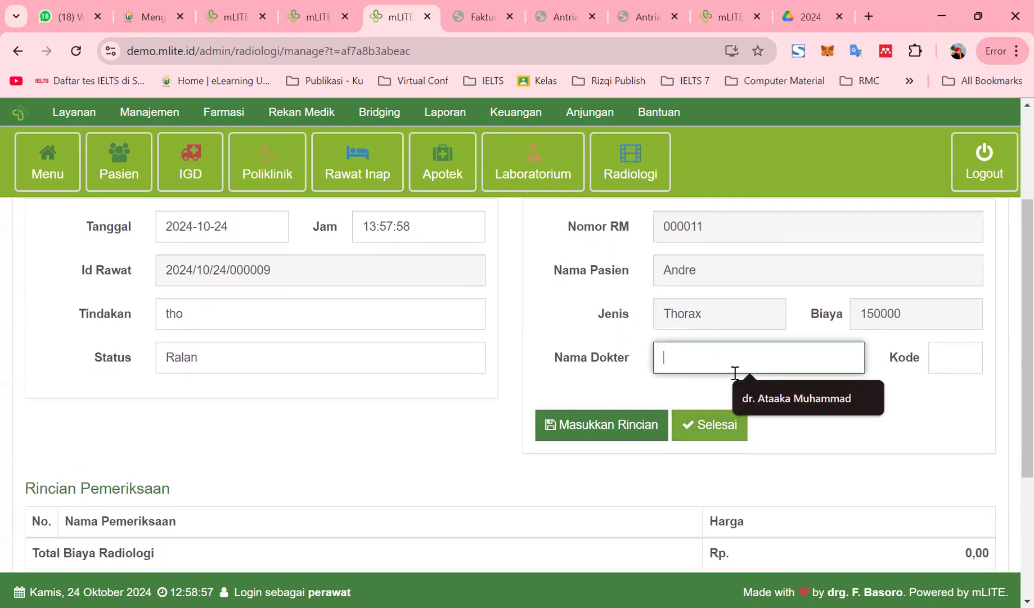
left_click(837, 406)
left_click(937, 363)
left_click(936, 397)
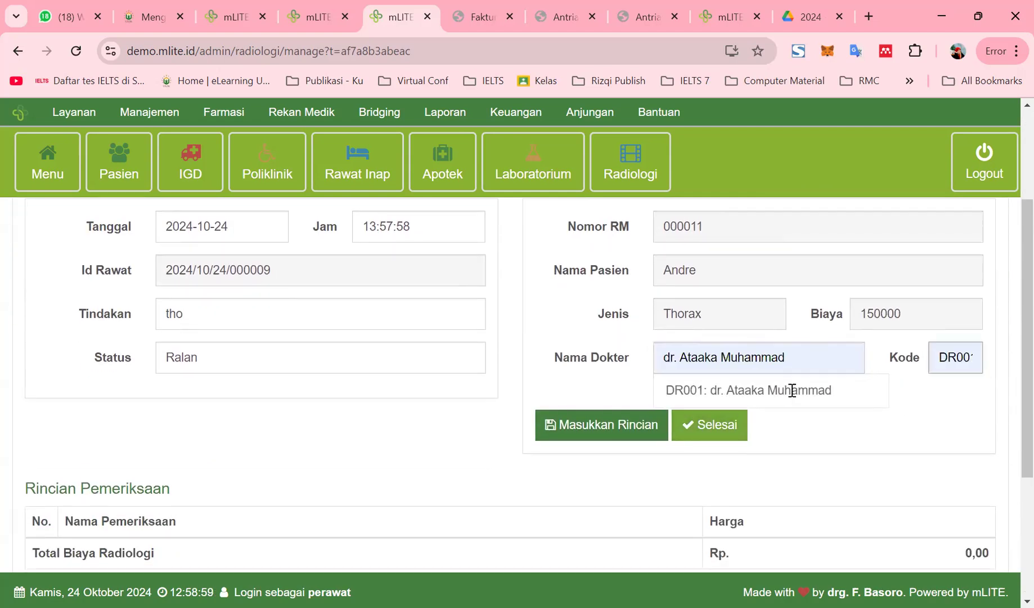
left_click(793, 391)
Finish the Thorax entry and save the visit form, returning to the four-visit list
left_click(723, 429)
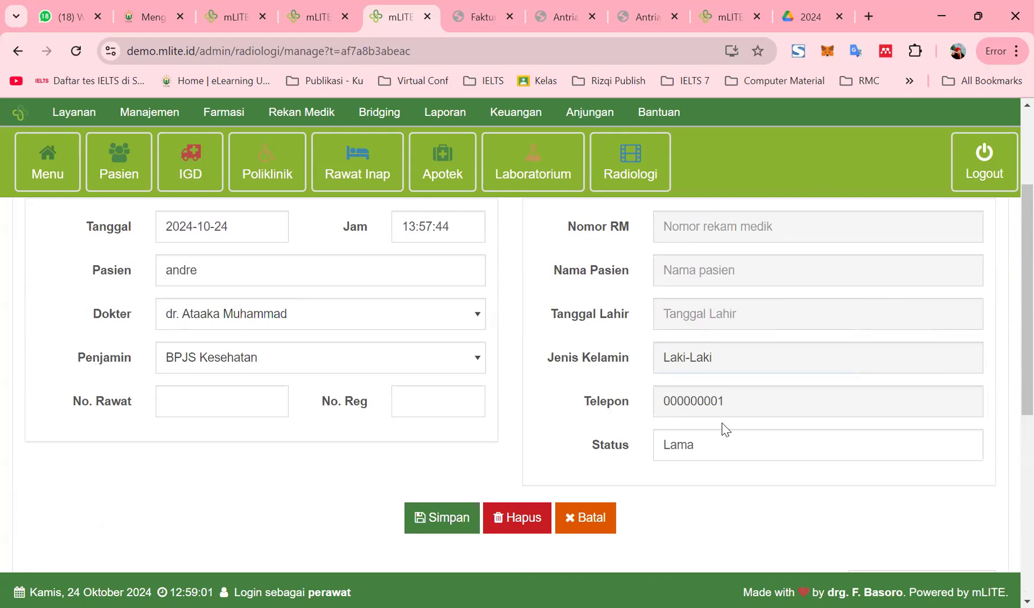
left_click(453, 518)
scroll(750, 430, "down", 6)
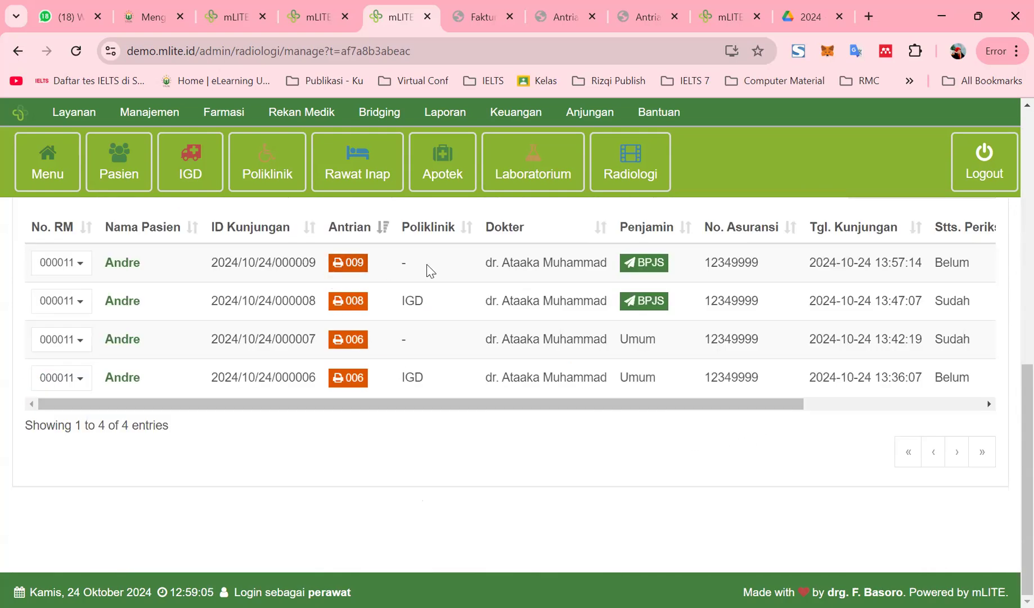
left_click_drag(678, 406, 413, 449)
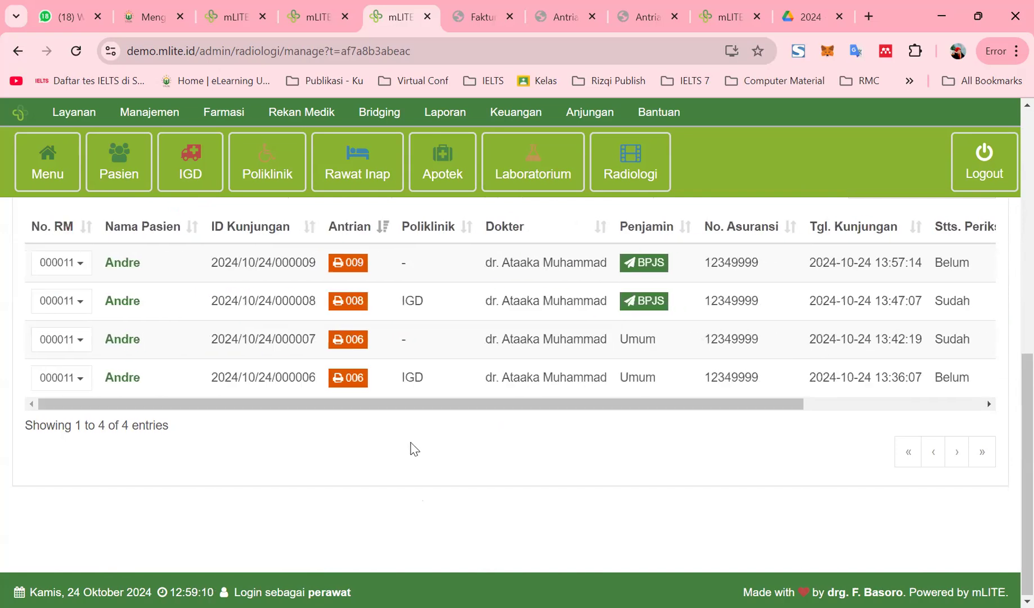
Review the newest visit's electronic medical record history, then close it
left_click(78, 266)
left_click(77, 303)
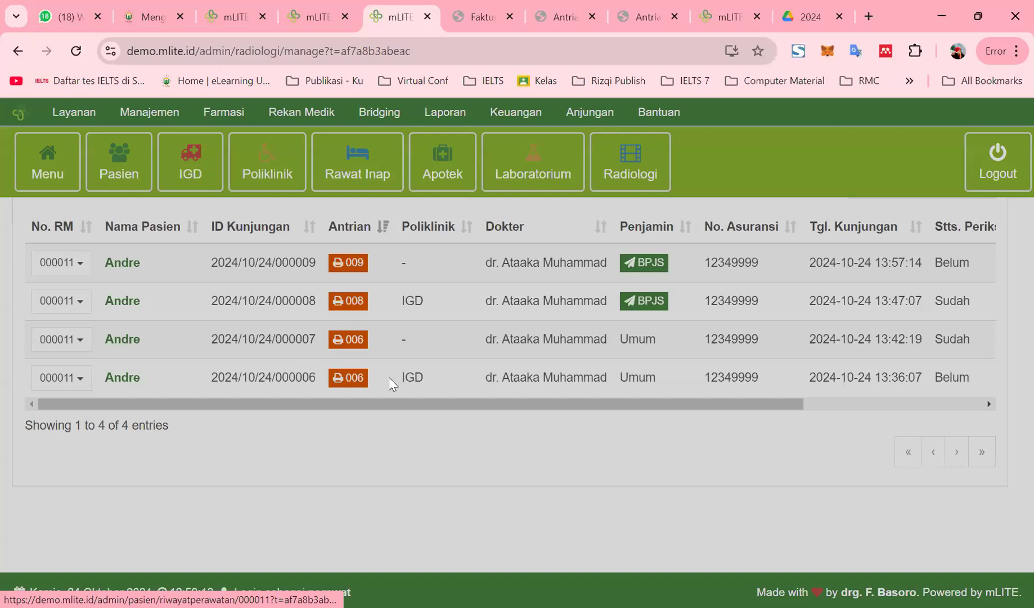
scroll(431, 388, "down", 15)
scroll(595, 492, "up", 15)
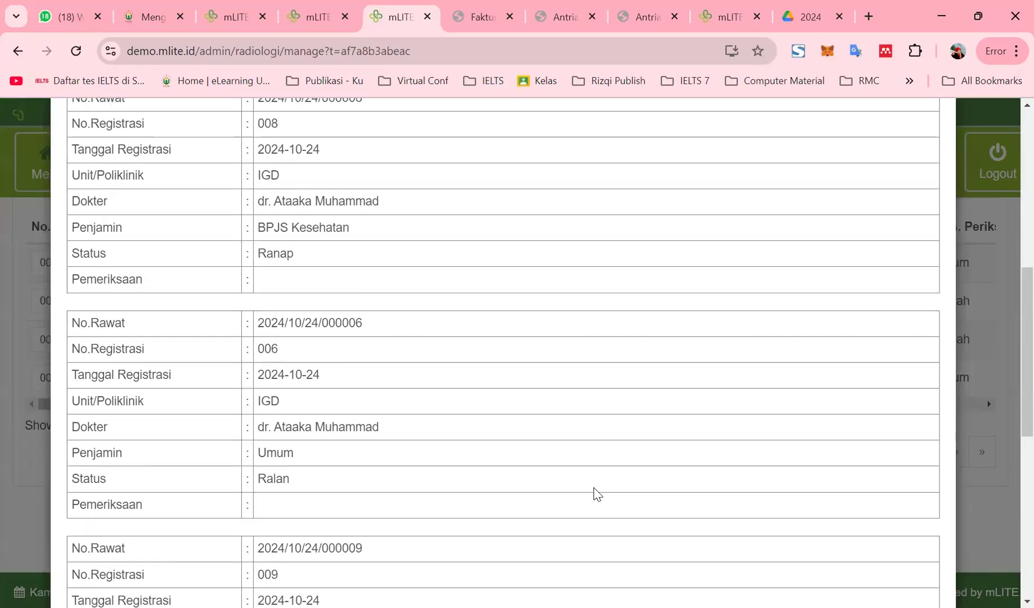
left_click(927, 130)
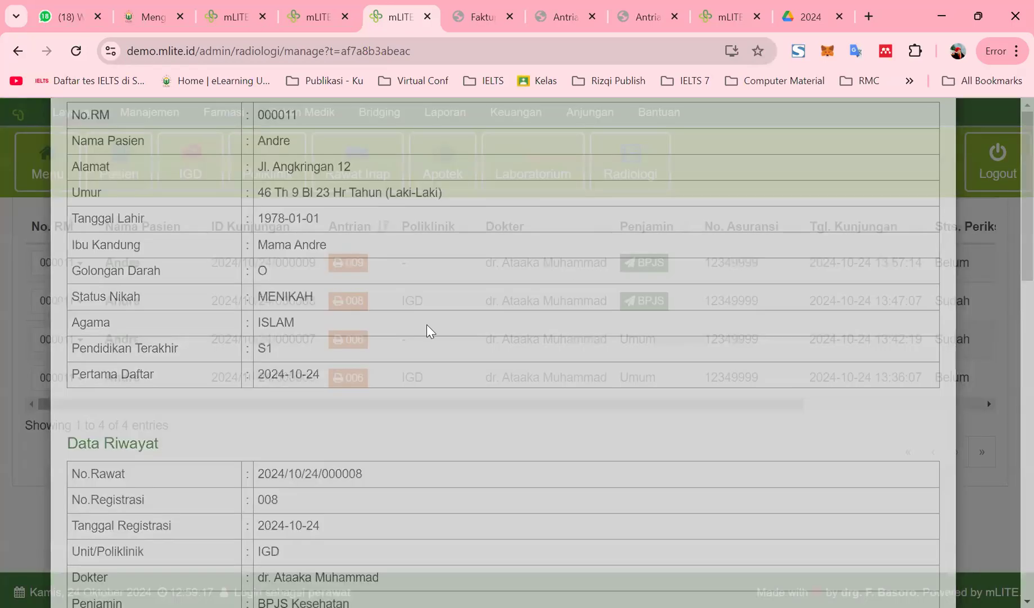
Reopen the examination input form for visit 2024/10/24/000008
left_click(63, 301)
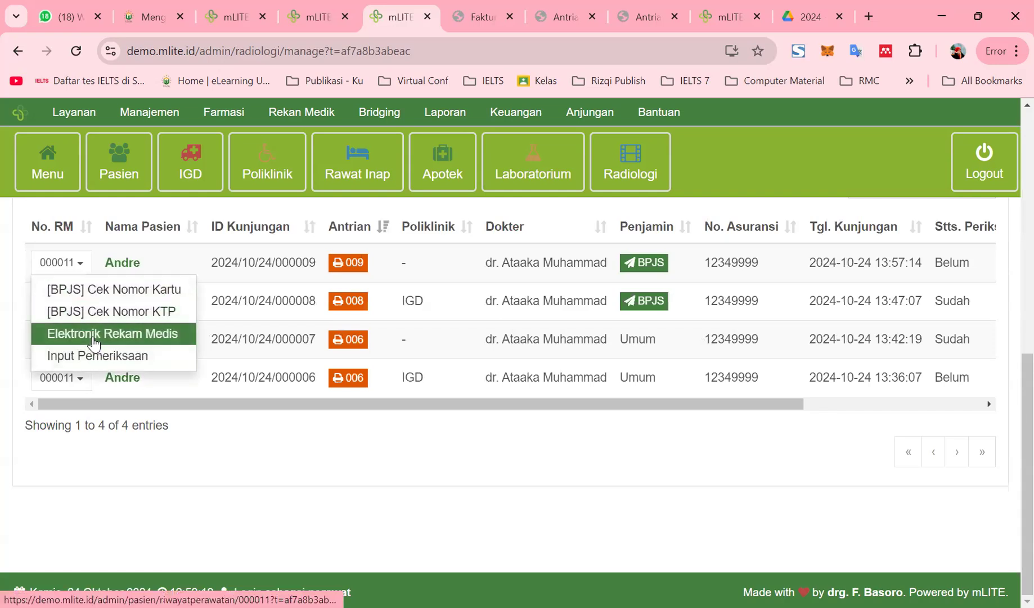
left_click(90, 355)
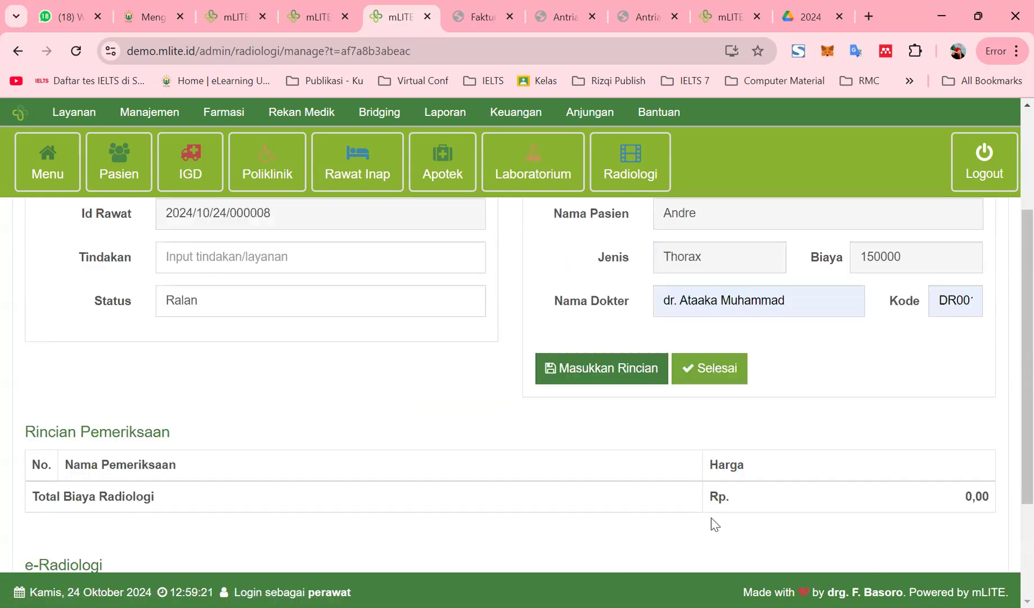
left_click(228, 115)
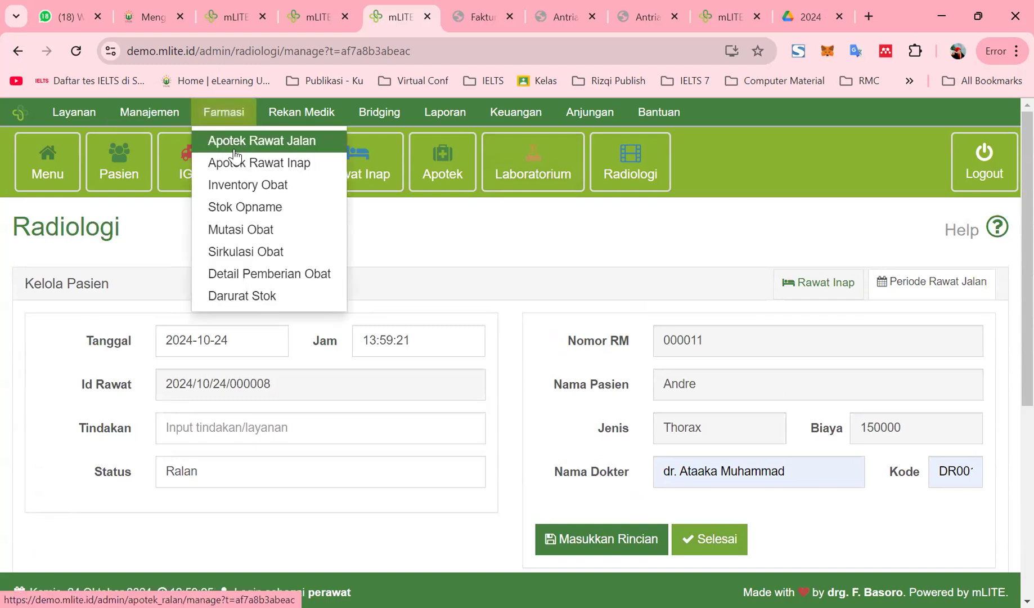
Go to the Kelola Data Barang item master list and open the blank new-item form
left_click(238, 192)
scroll(411, 388, "down", 5)
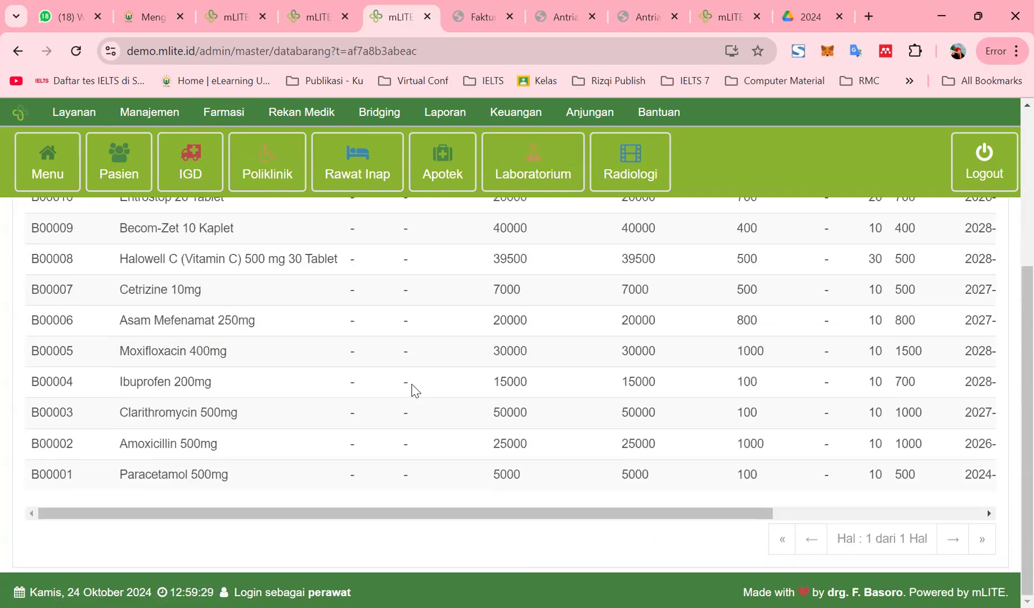
scroll(413, 388, "up", 5)
left_click(76, 329)
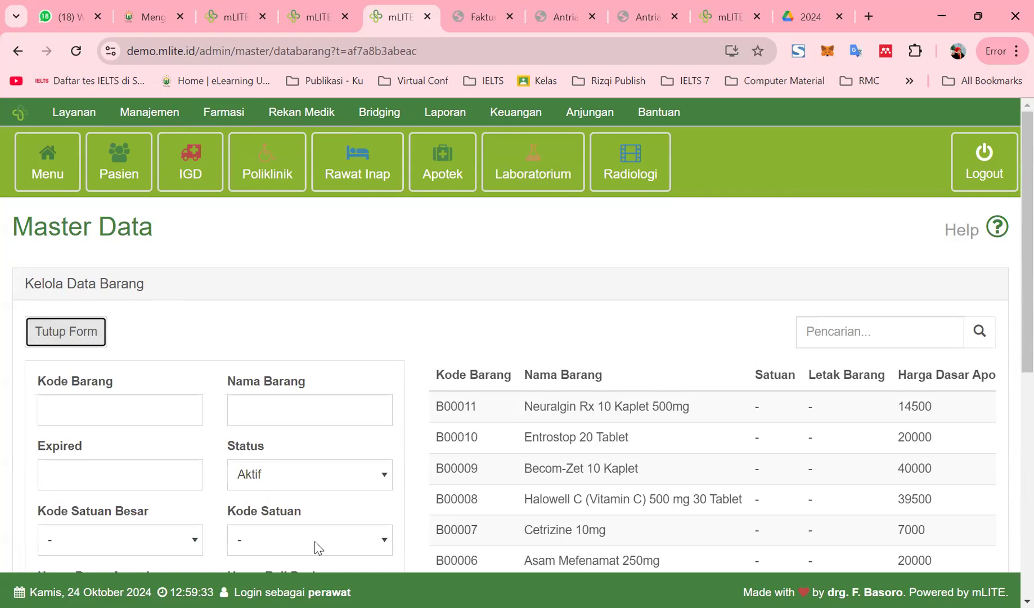
scroll(113, 446, "down", 7)
scroll(332, 476, "up", 3)
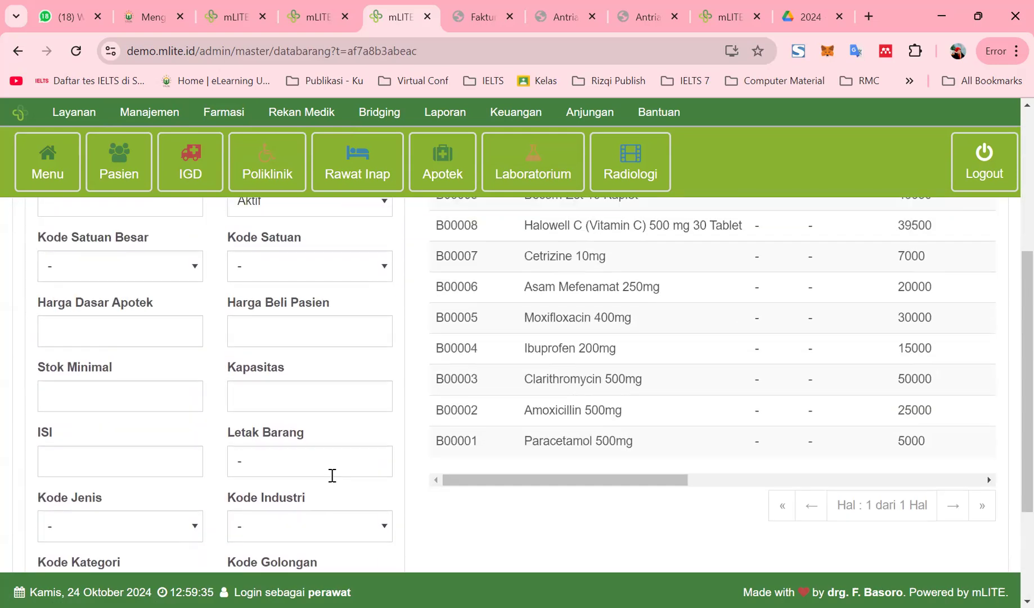
scroll(332, 476, "up", 5)
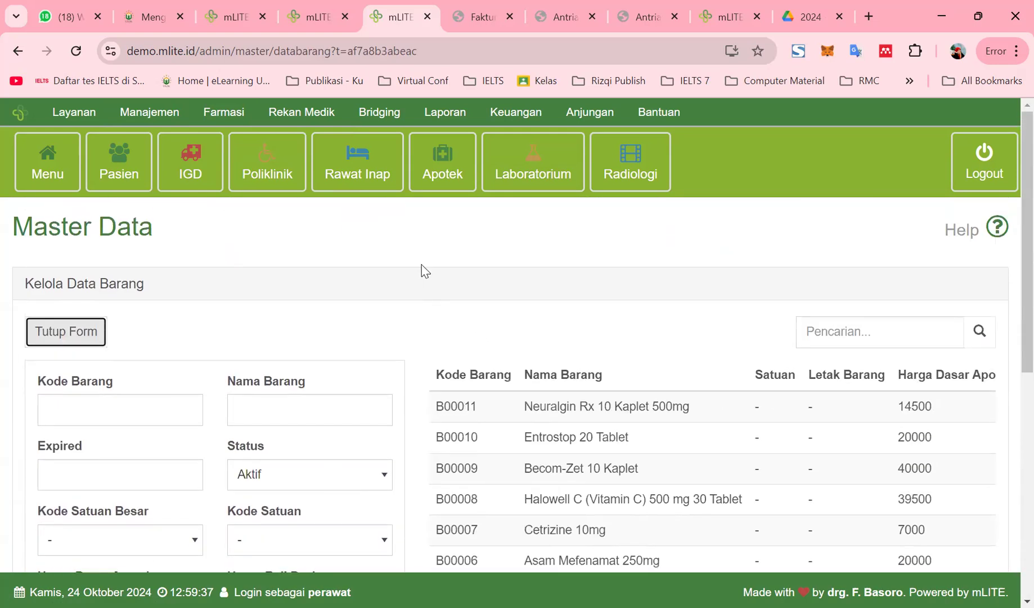